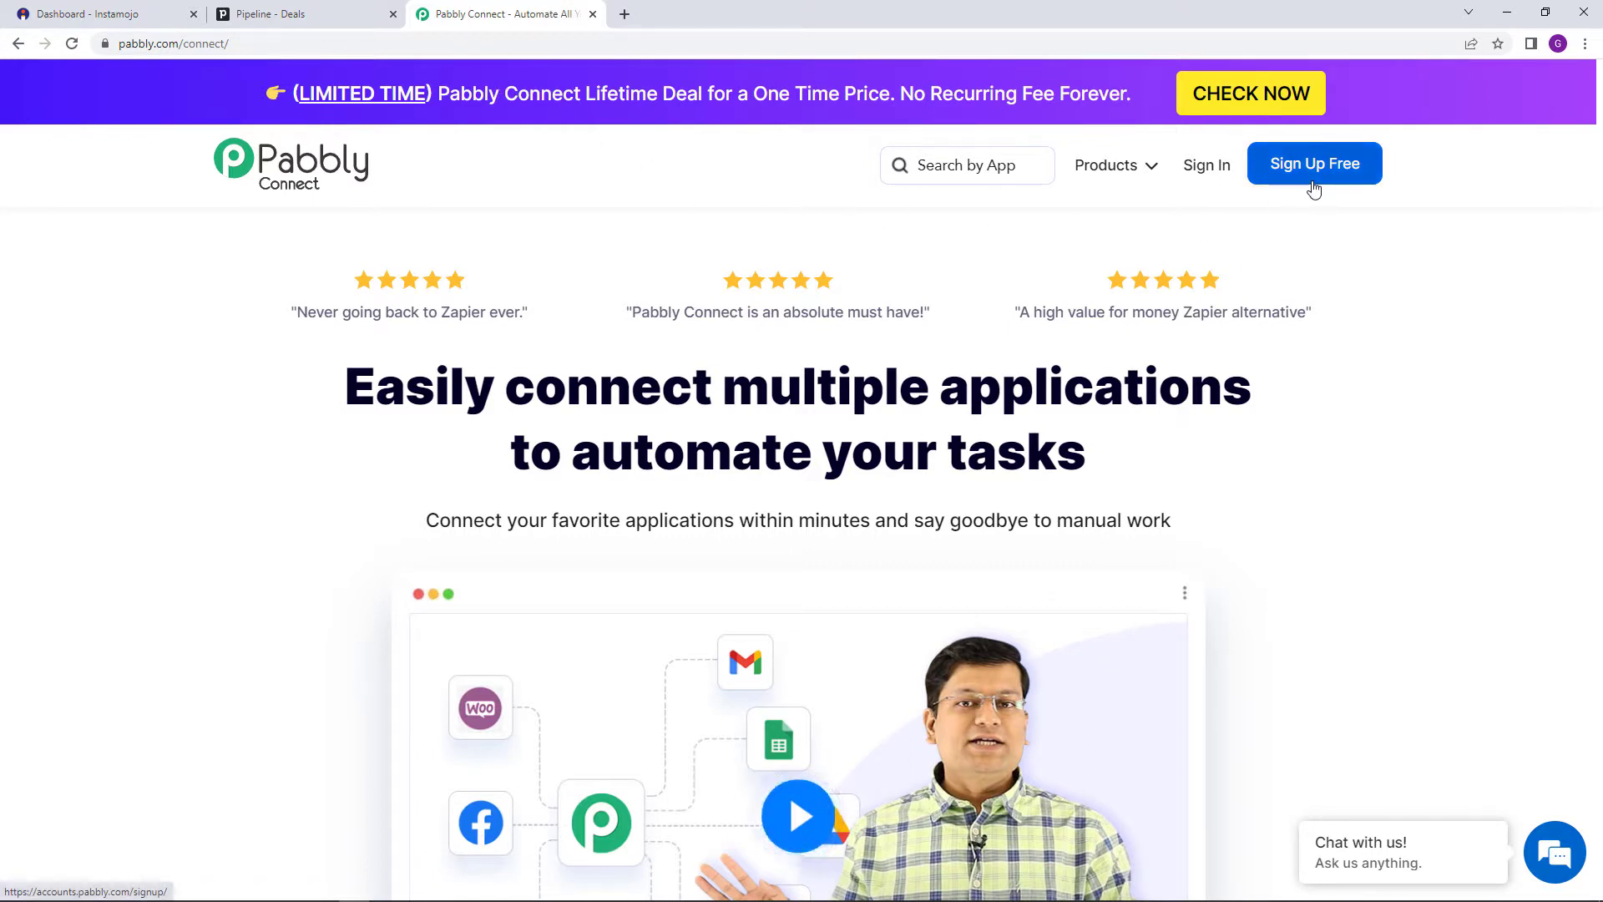
Sign in to the Pabbly account and open the Pabbly Connect dashboard
click(1207, 191)
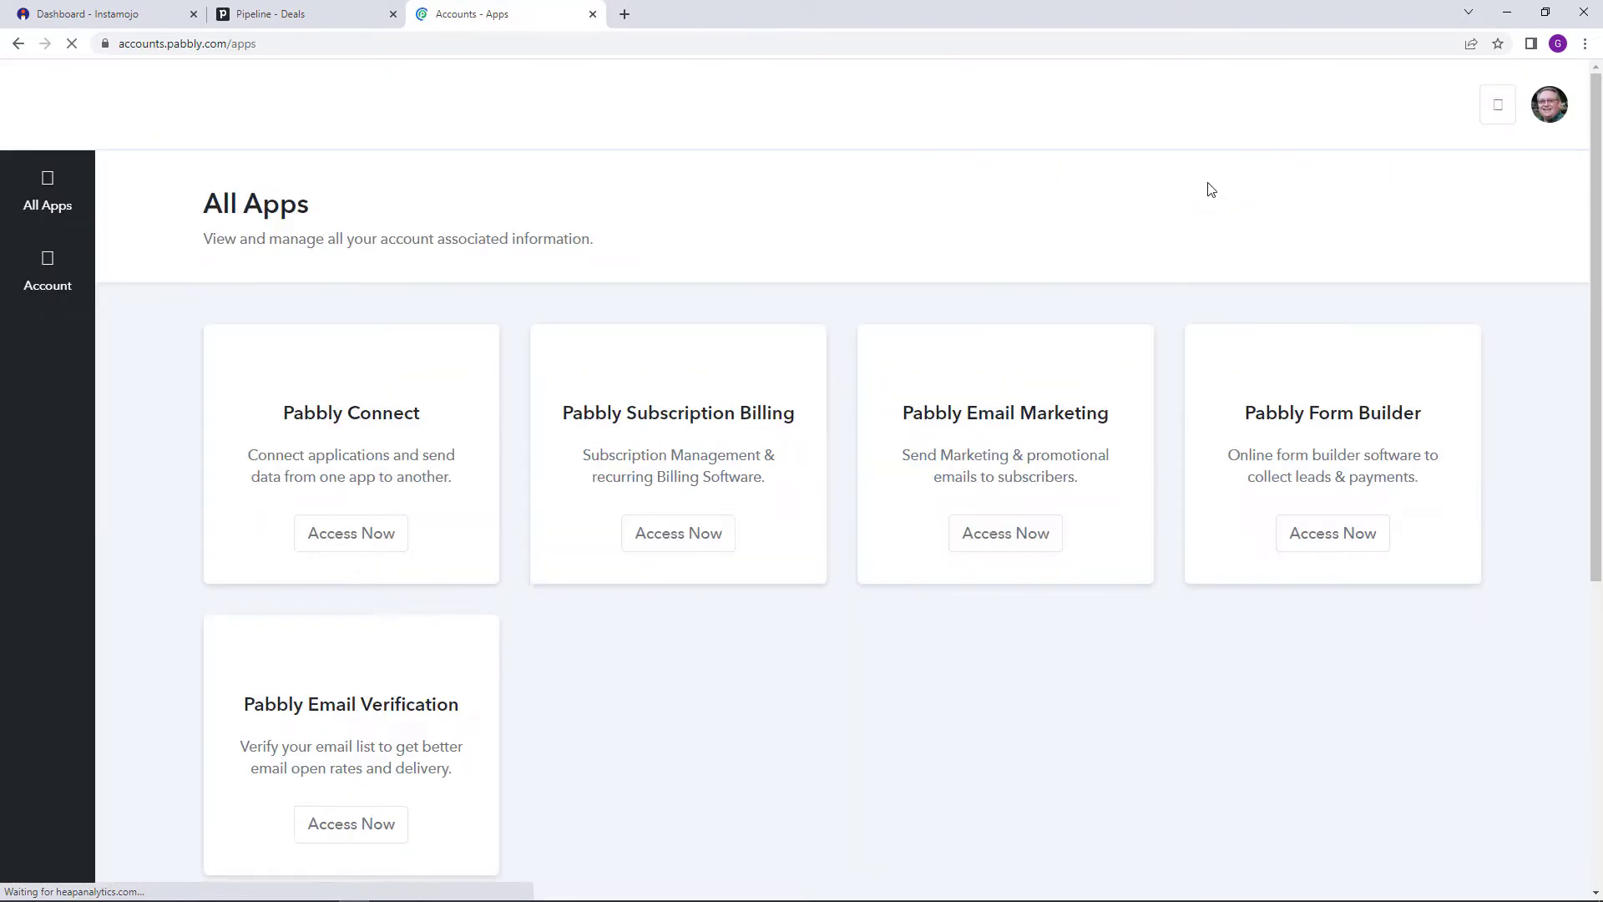
drag(200, 204, 315, 239)
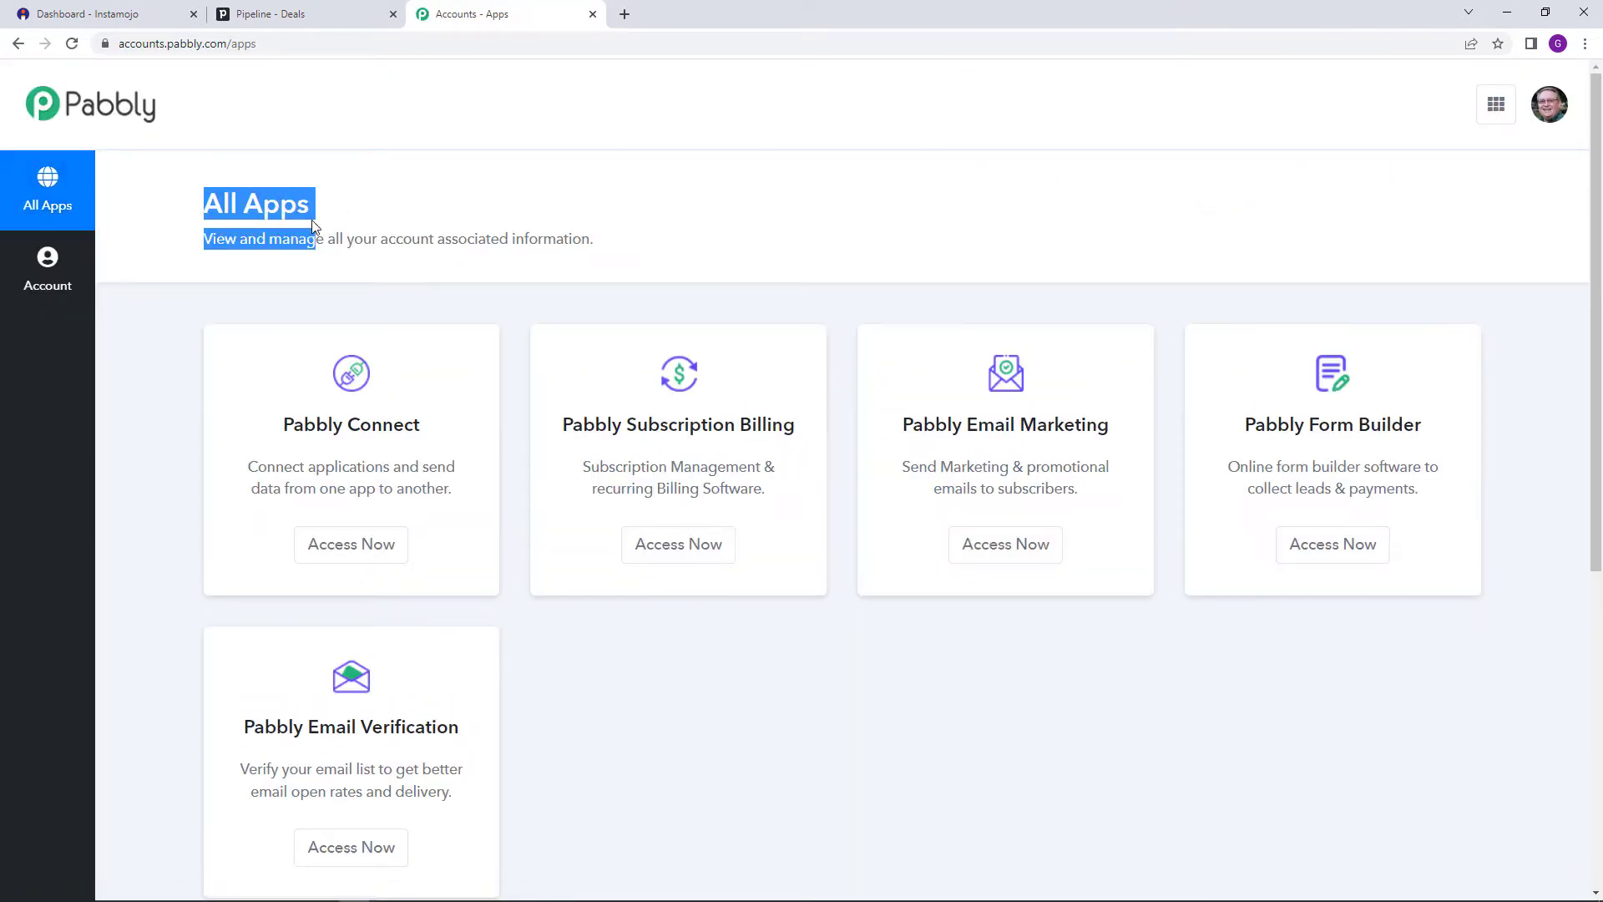
click(367, 566)
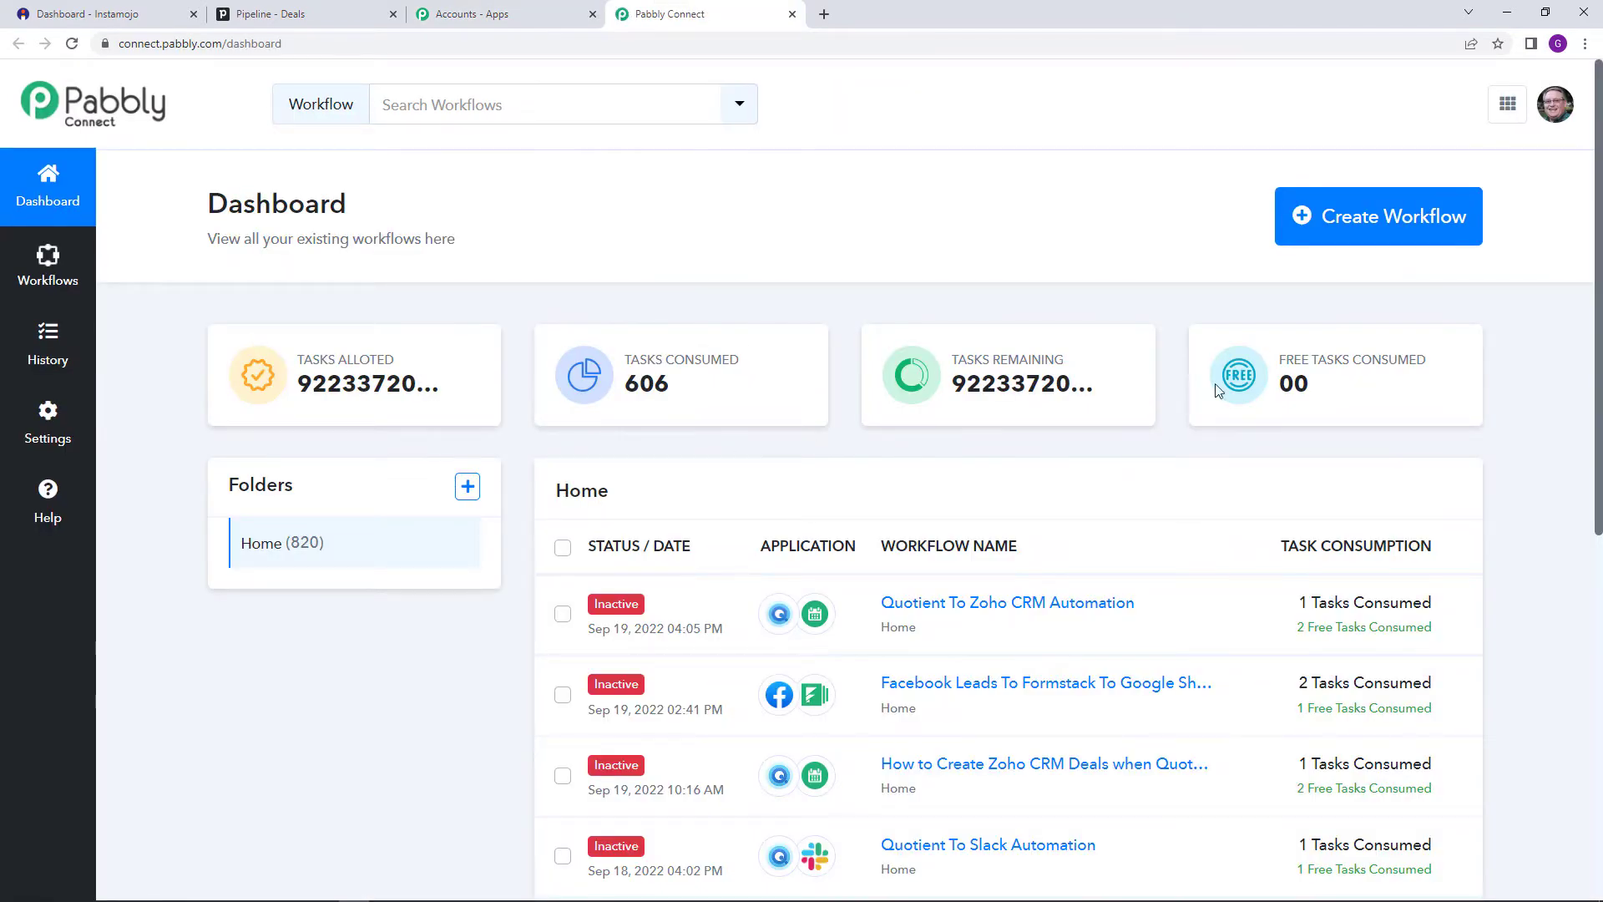
Create a new workflow named "Instamojo To PipeDrive Automation"
click(1343, 223)
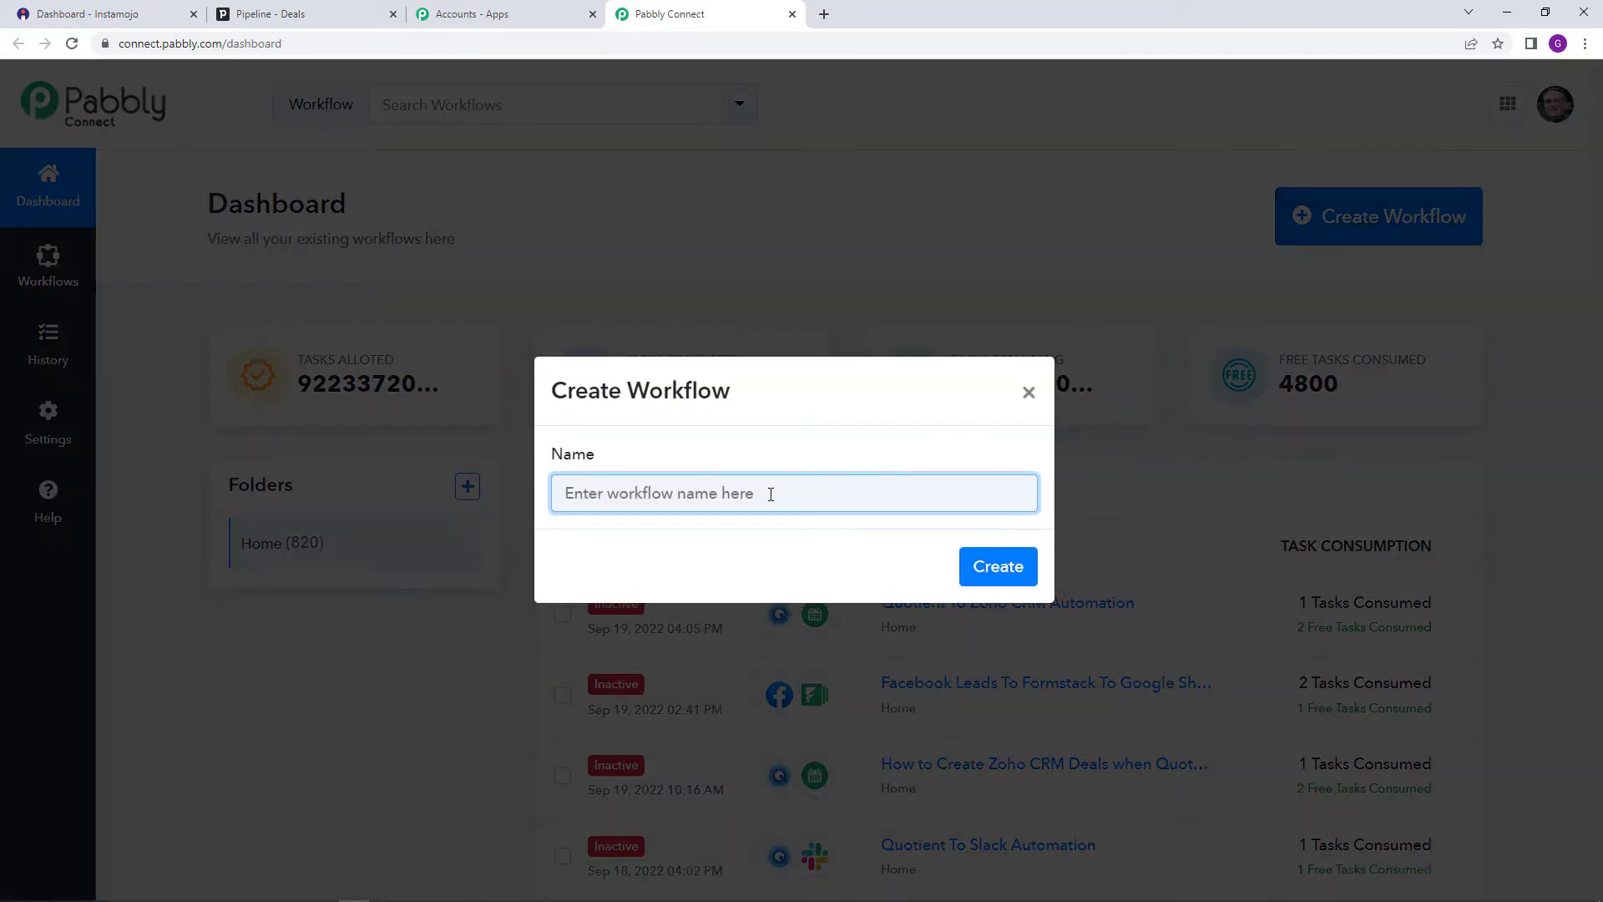
text(Instamojo )
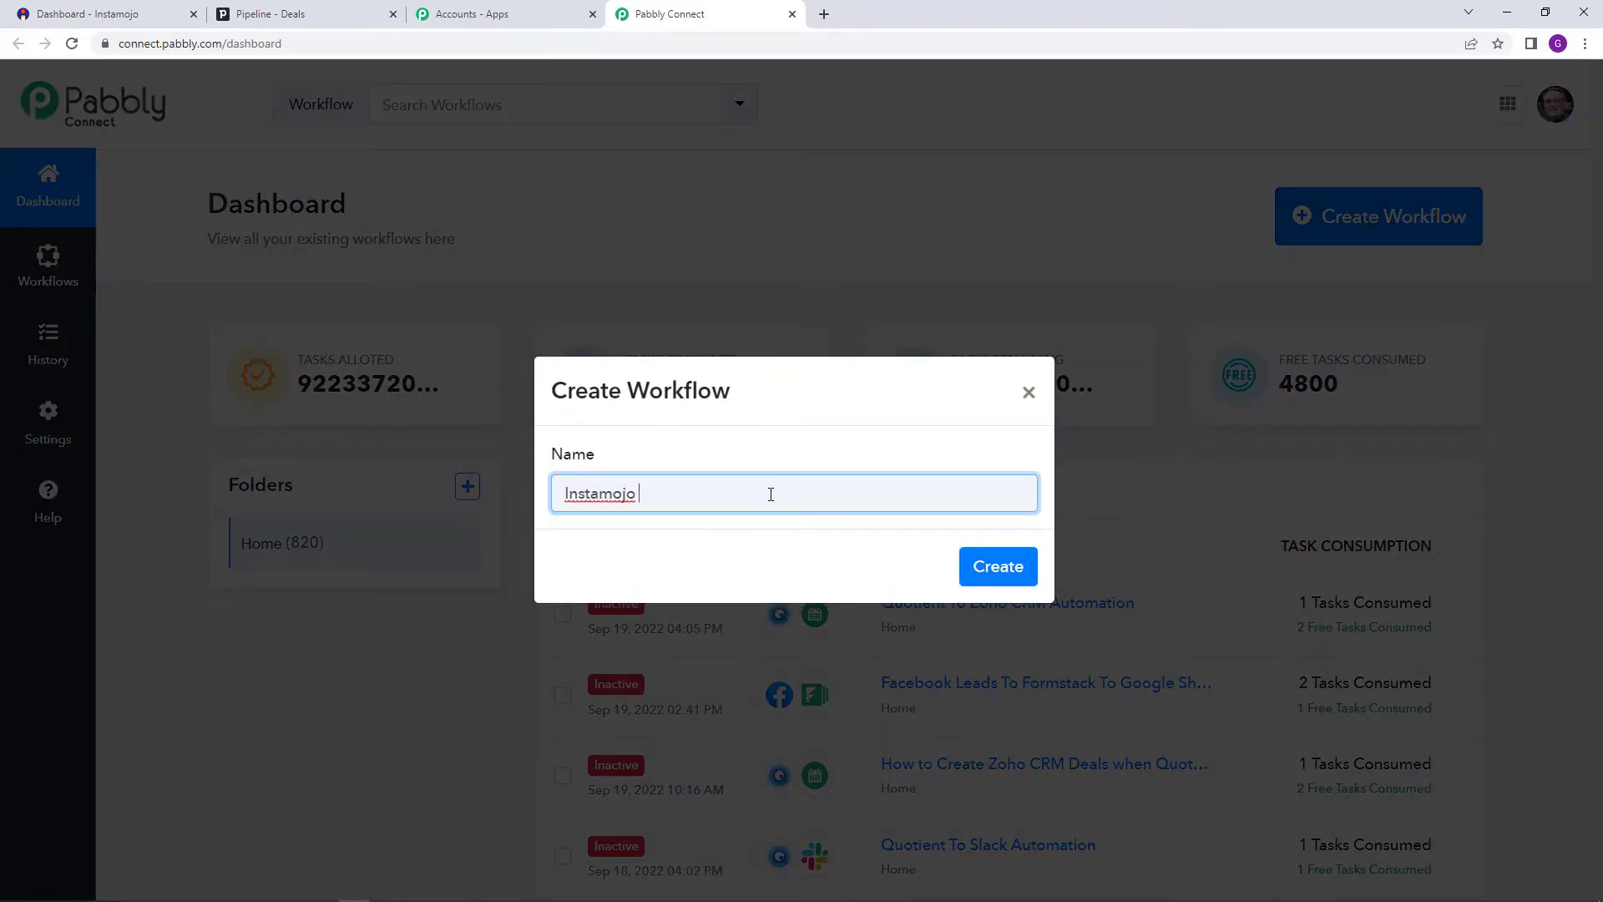
text(To PipeDrive Autp)
key(BackSpace)
text(omation)
click(985, 575)
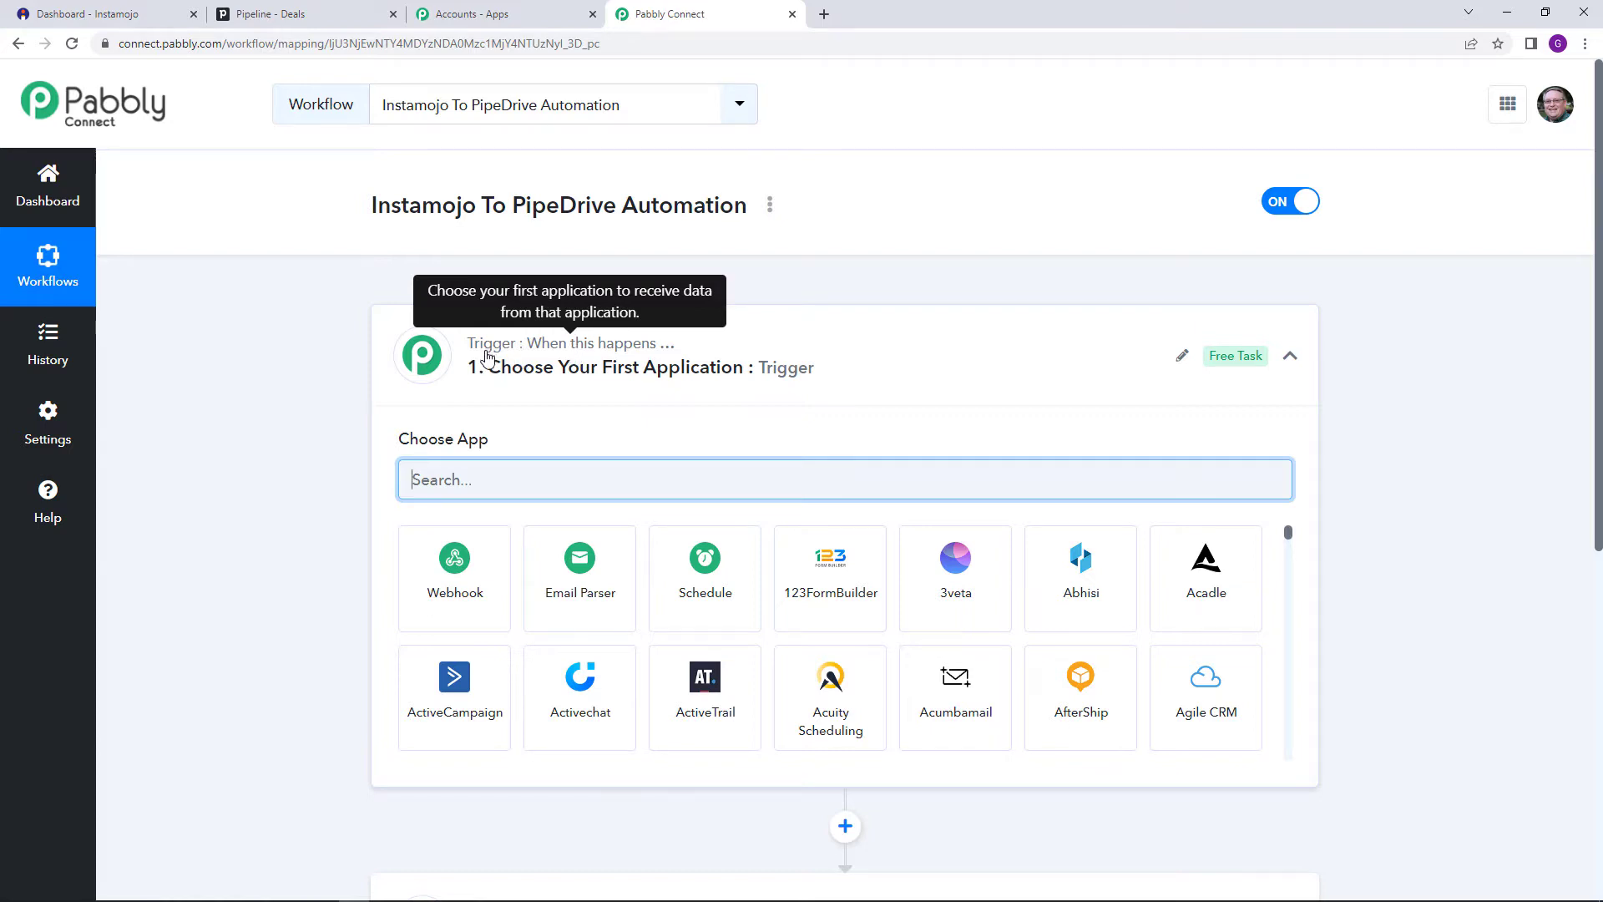
scroll(621, 465, down, 4)
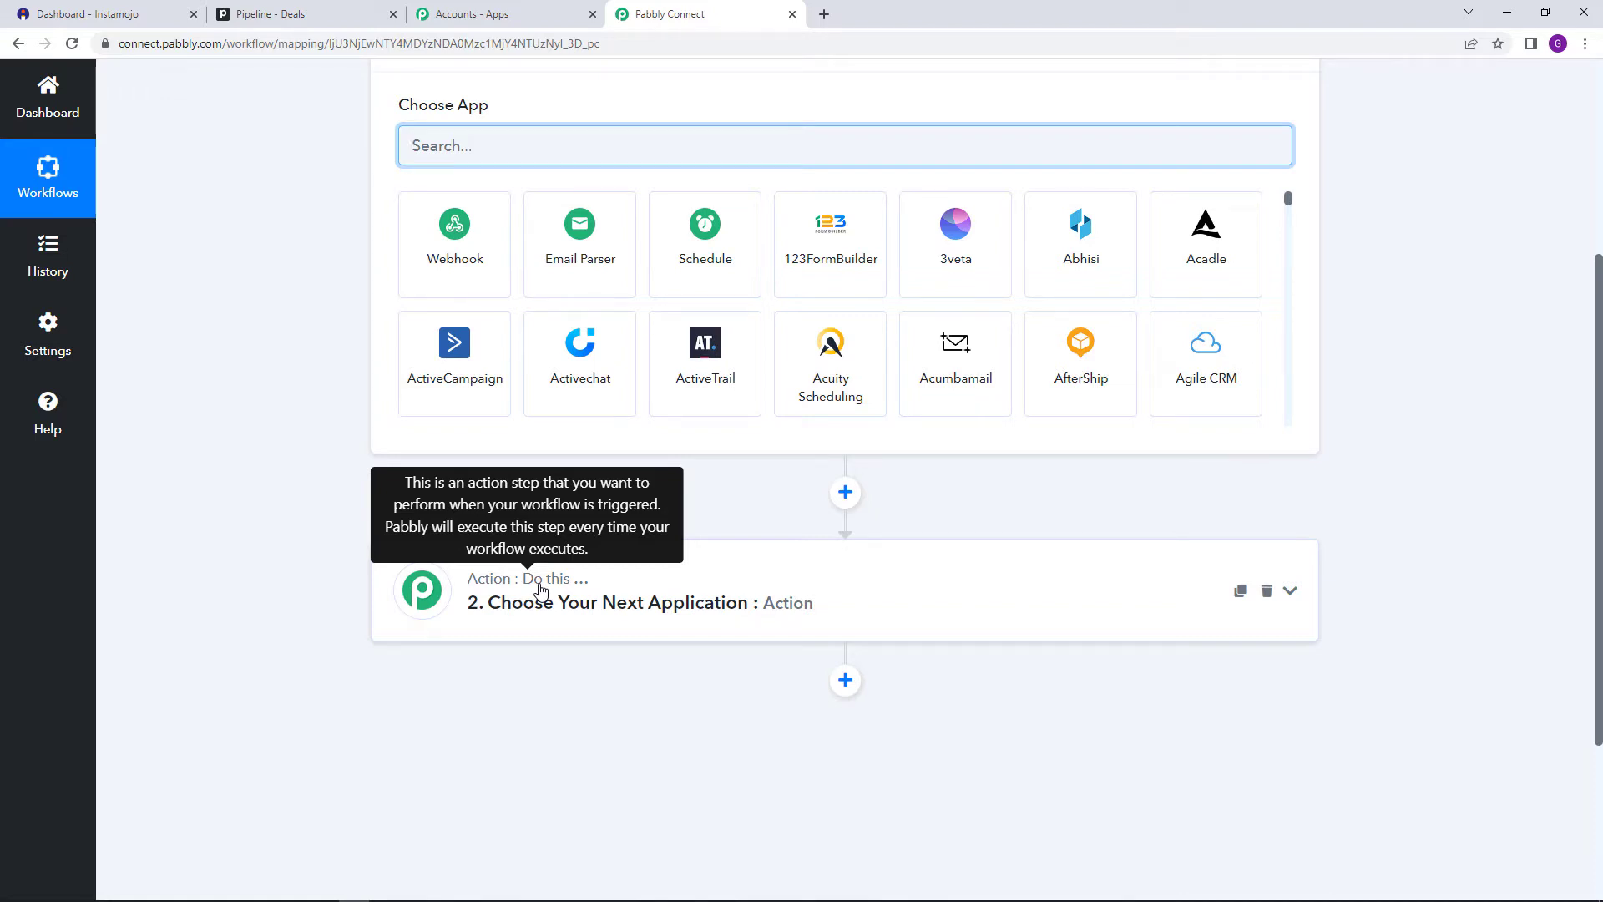
scroll(534, 543, up, 4)
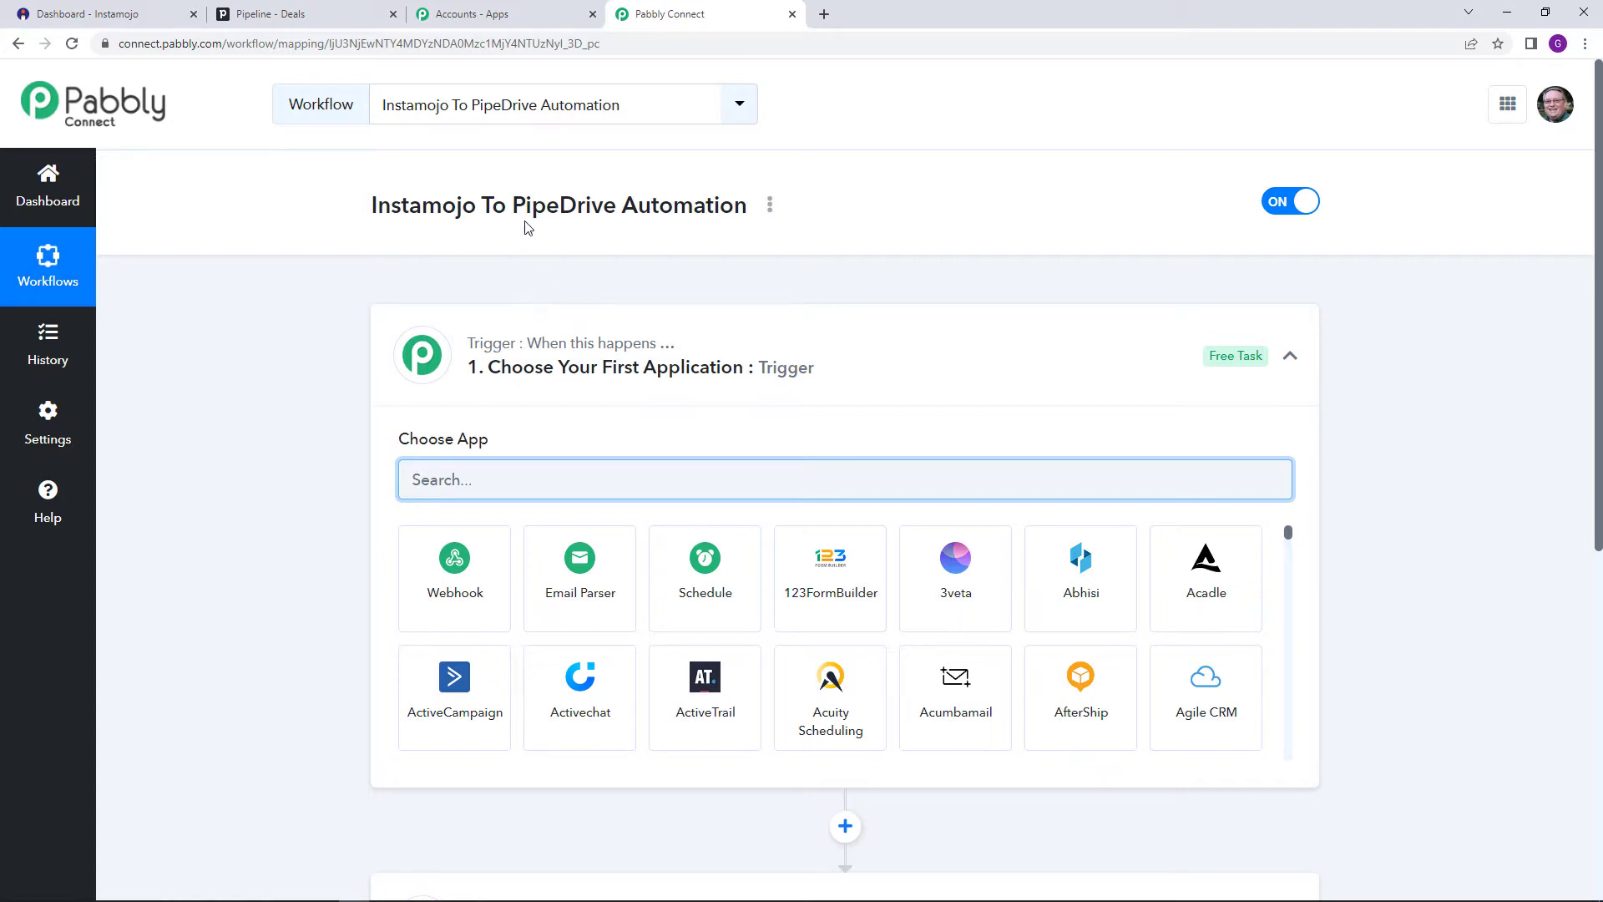
drag(514, 211, 611, 215)
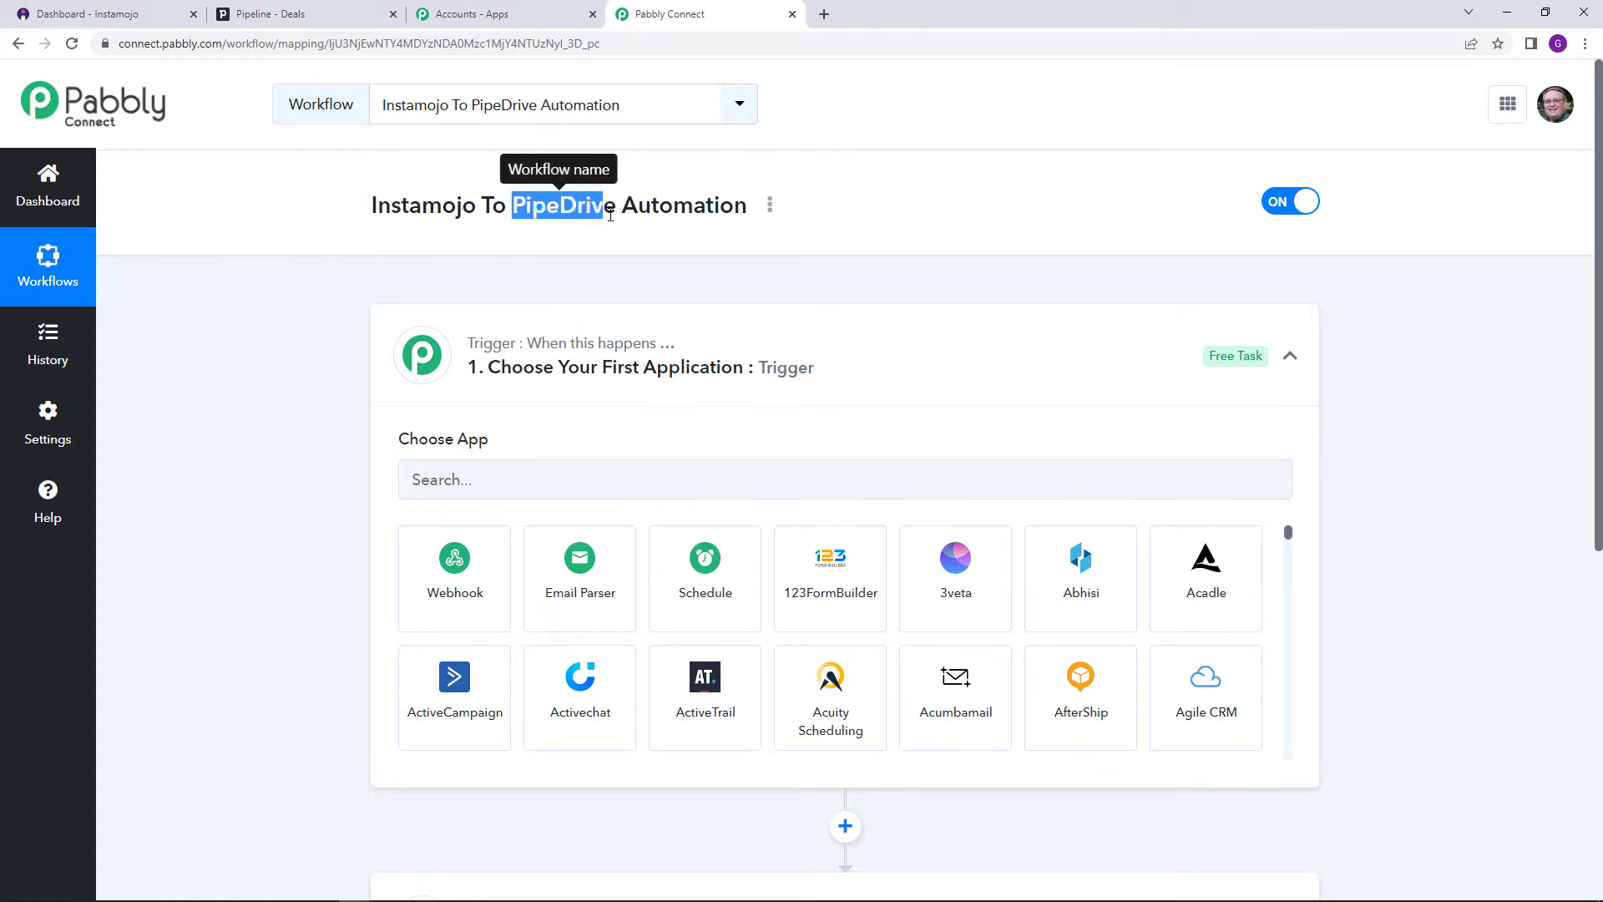
click(623, 258)
Set the workflow's trigger application to Instamojo with the trigger event New Sale
scroll(715, 378, down, 1)
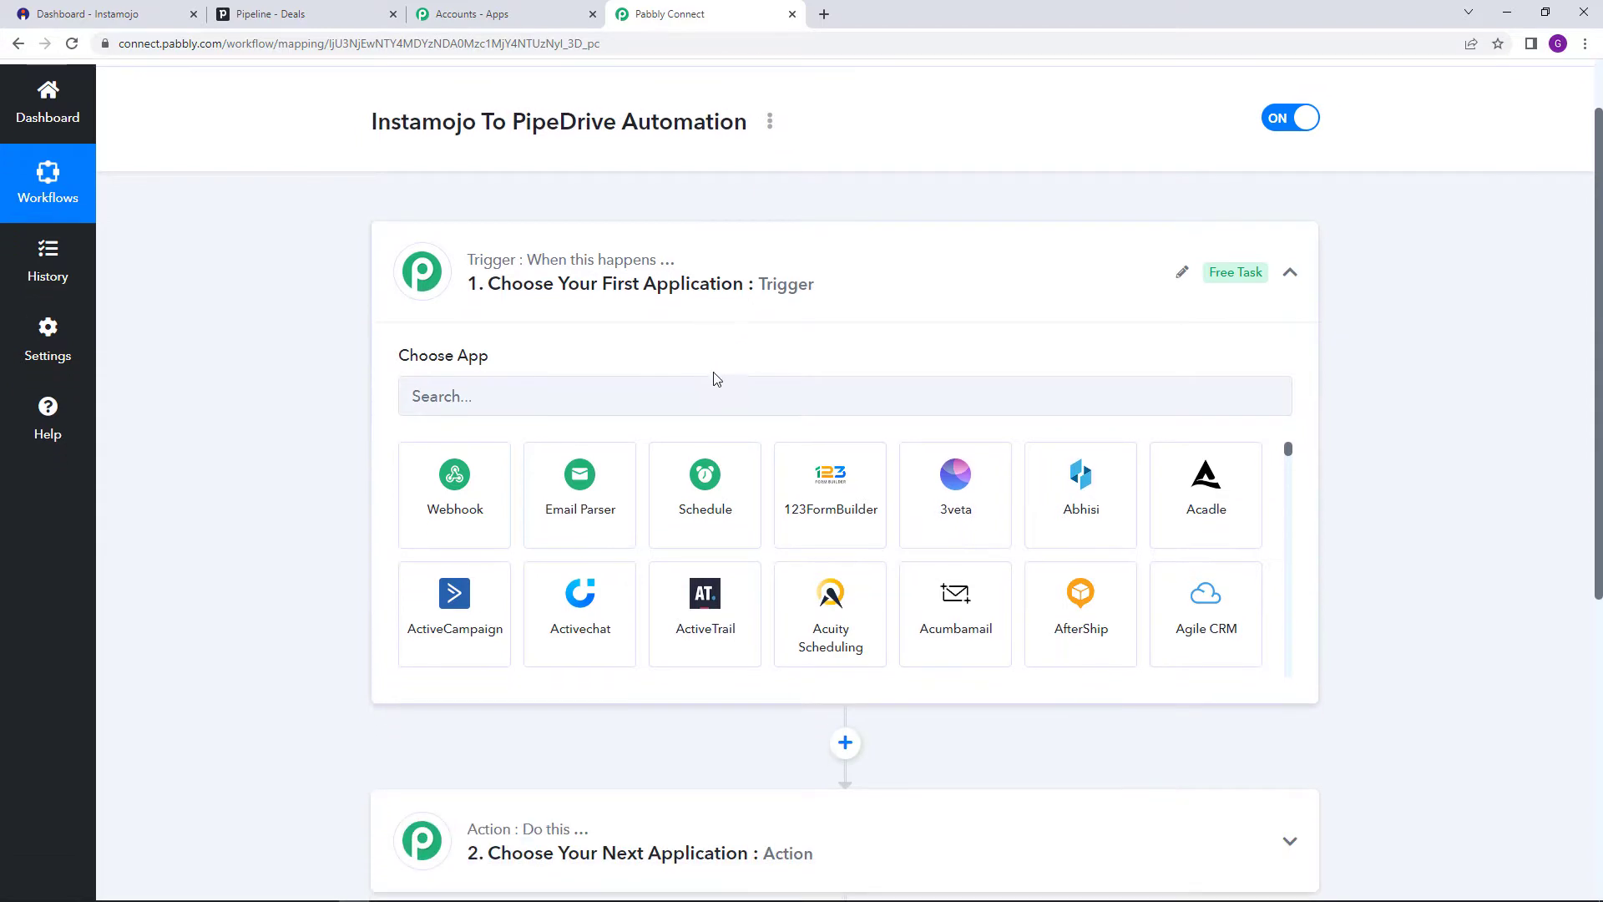
click(650, 404)
text(Inst)
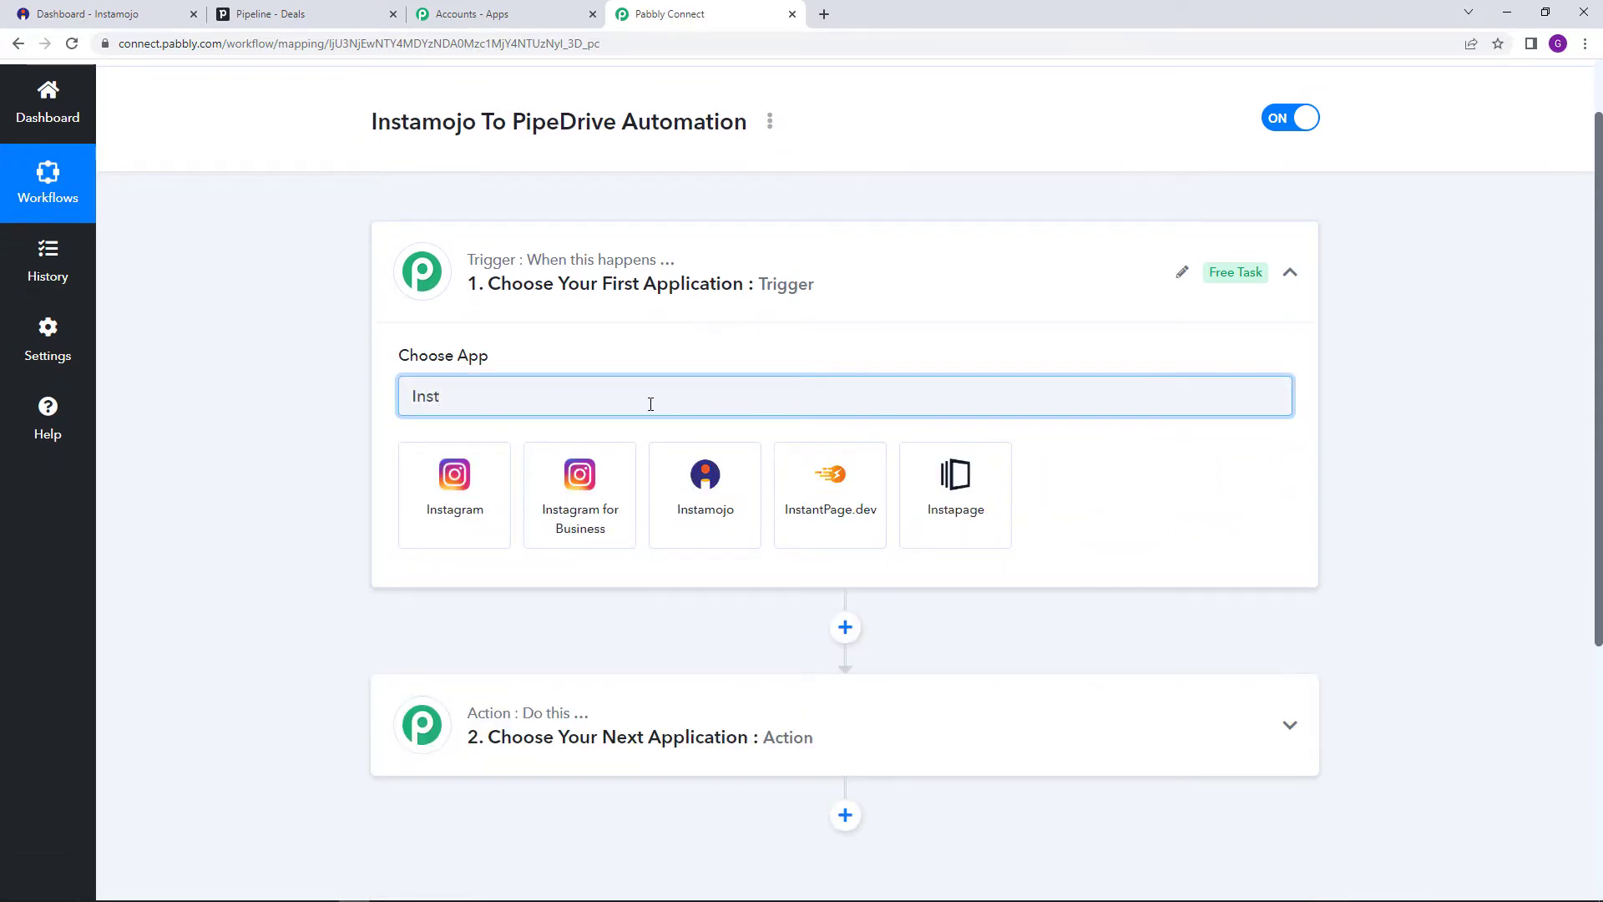
click(704, 493)
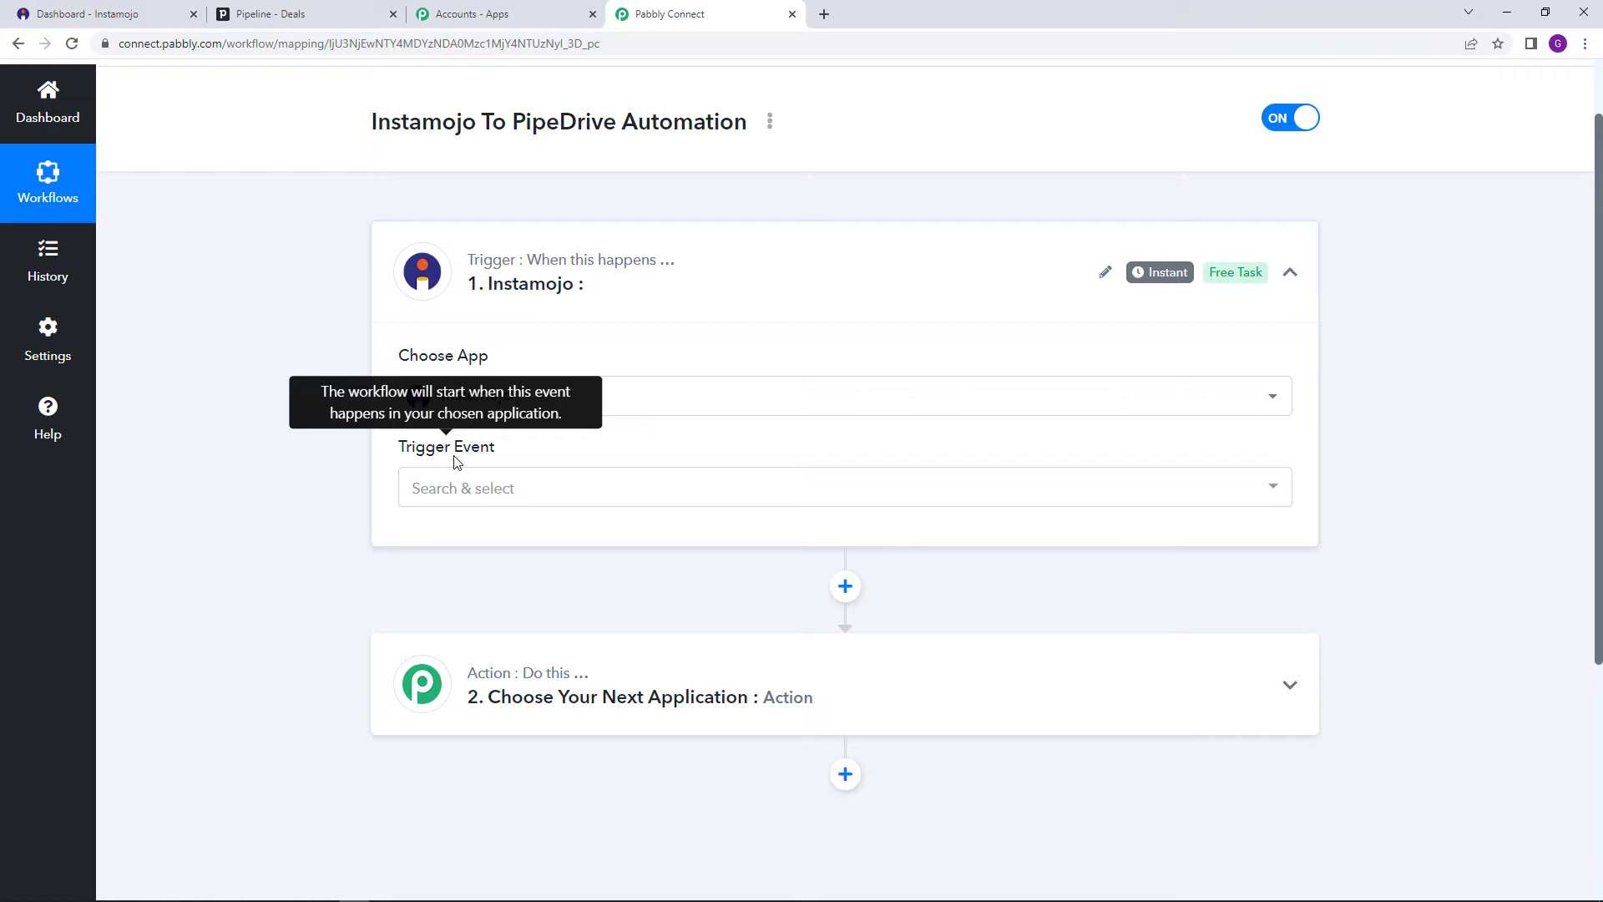
click(616, 490)
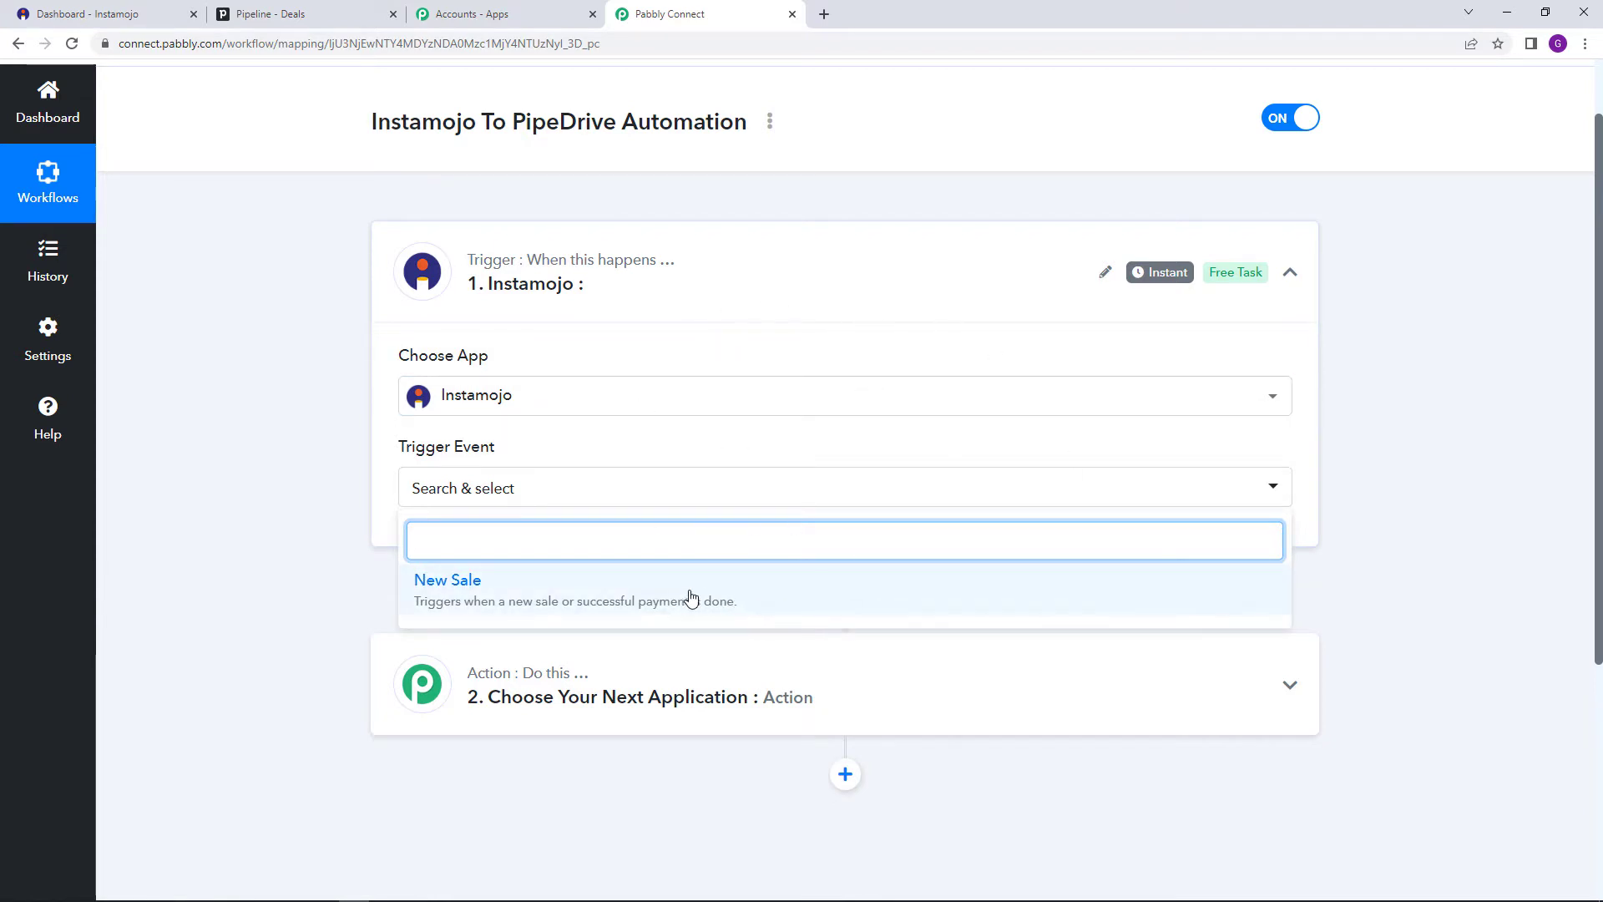
click(615, 596)
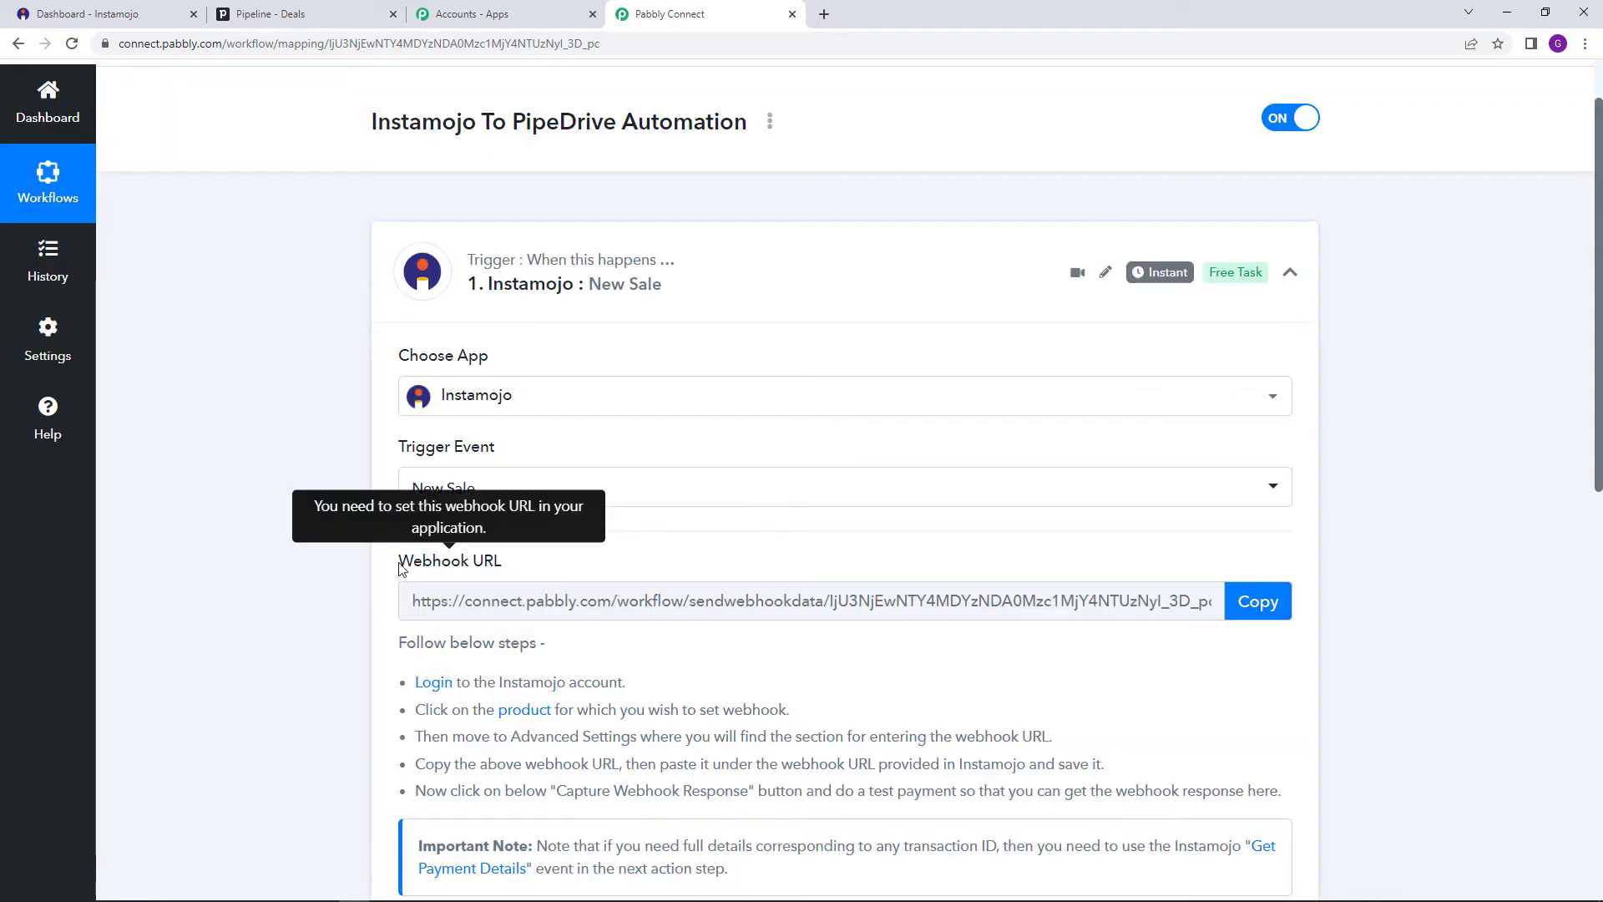
Copy the webhook URL provided for the Instamojo New Sale trigger
drag(401, 564, 527, 578)
click(799, 562)
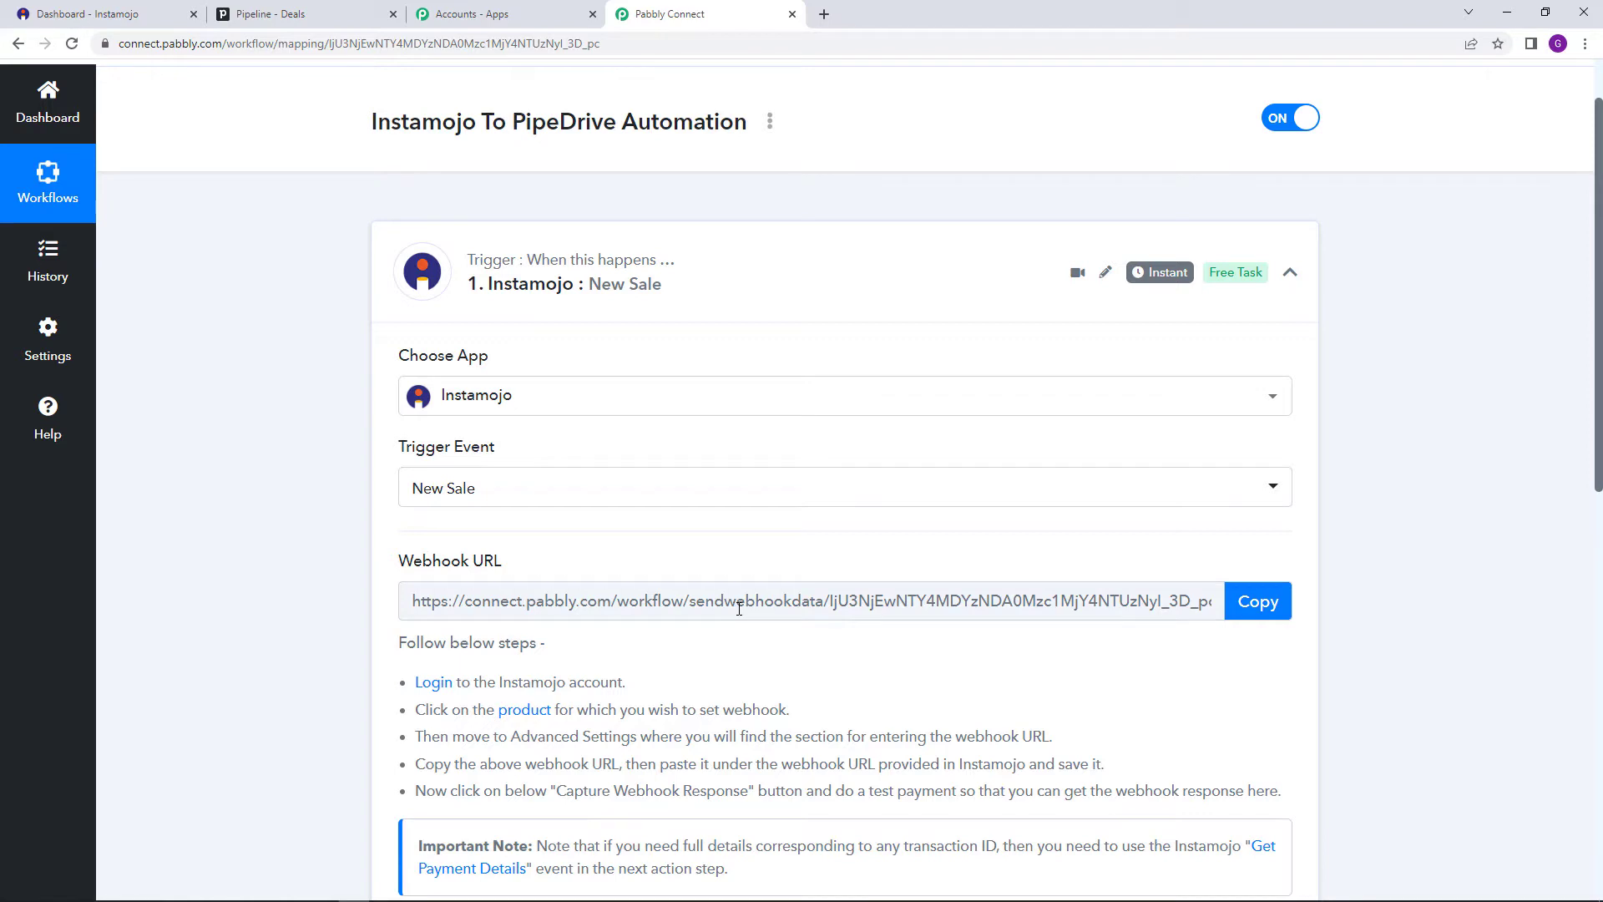
scroll(767, 634, down, 1)
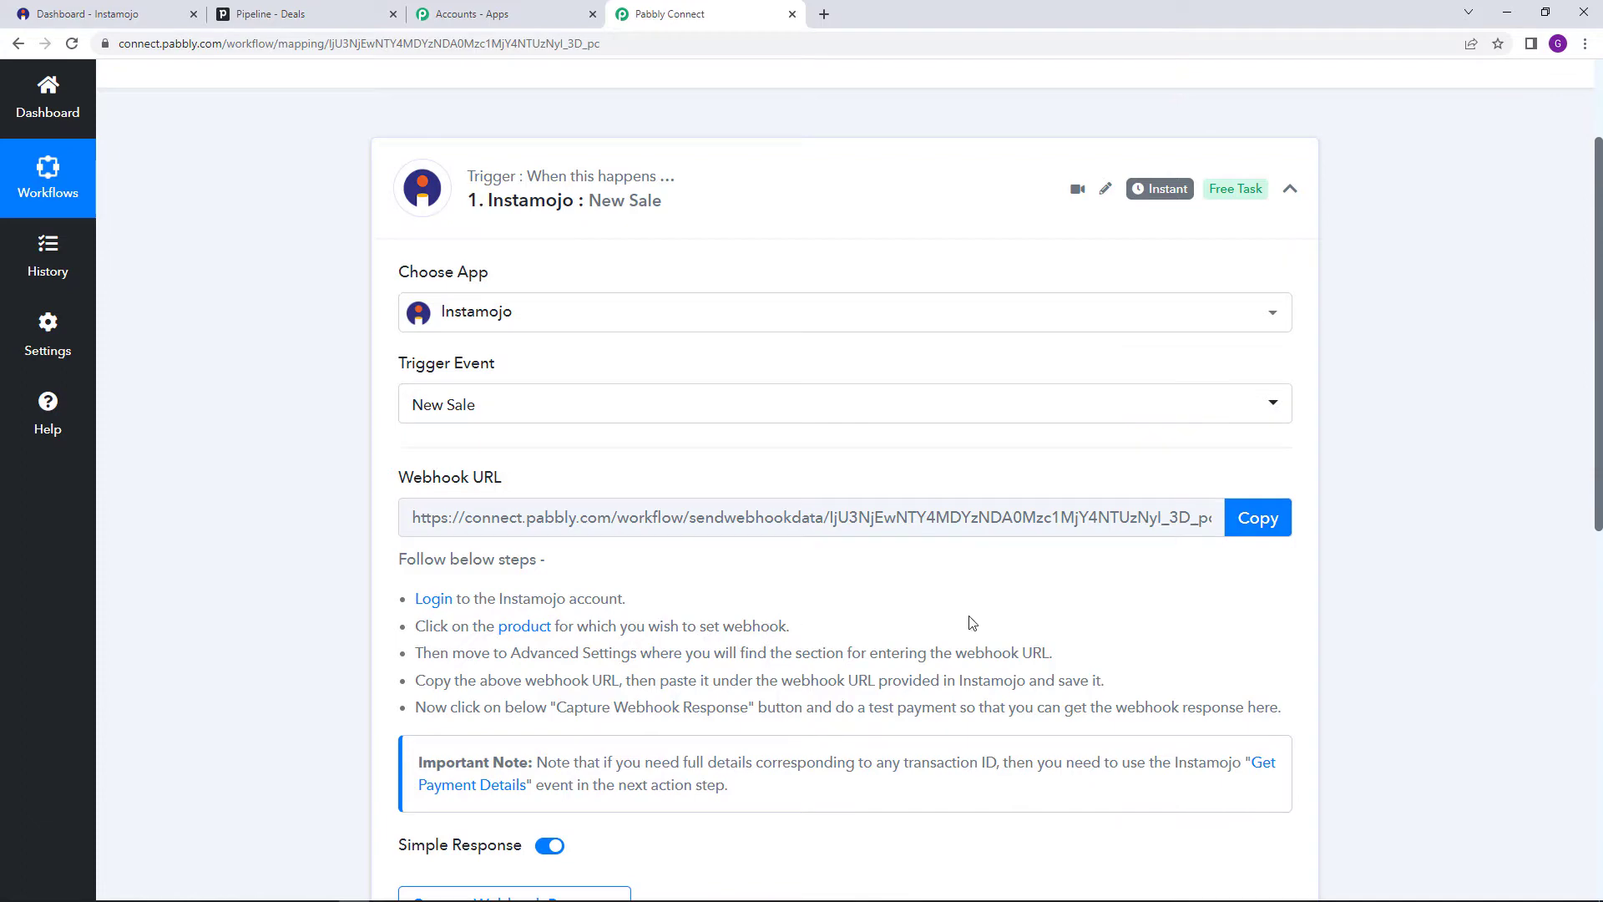
click(1254, 533)
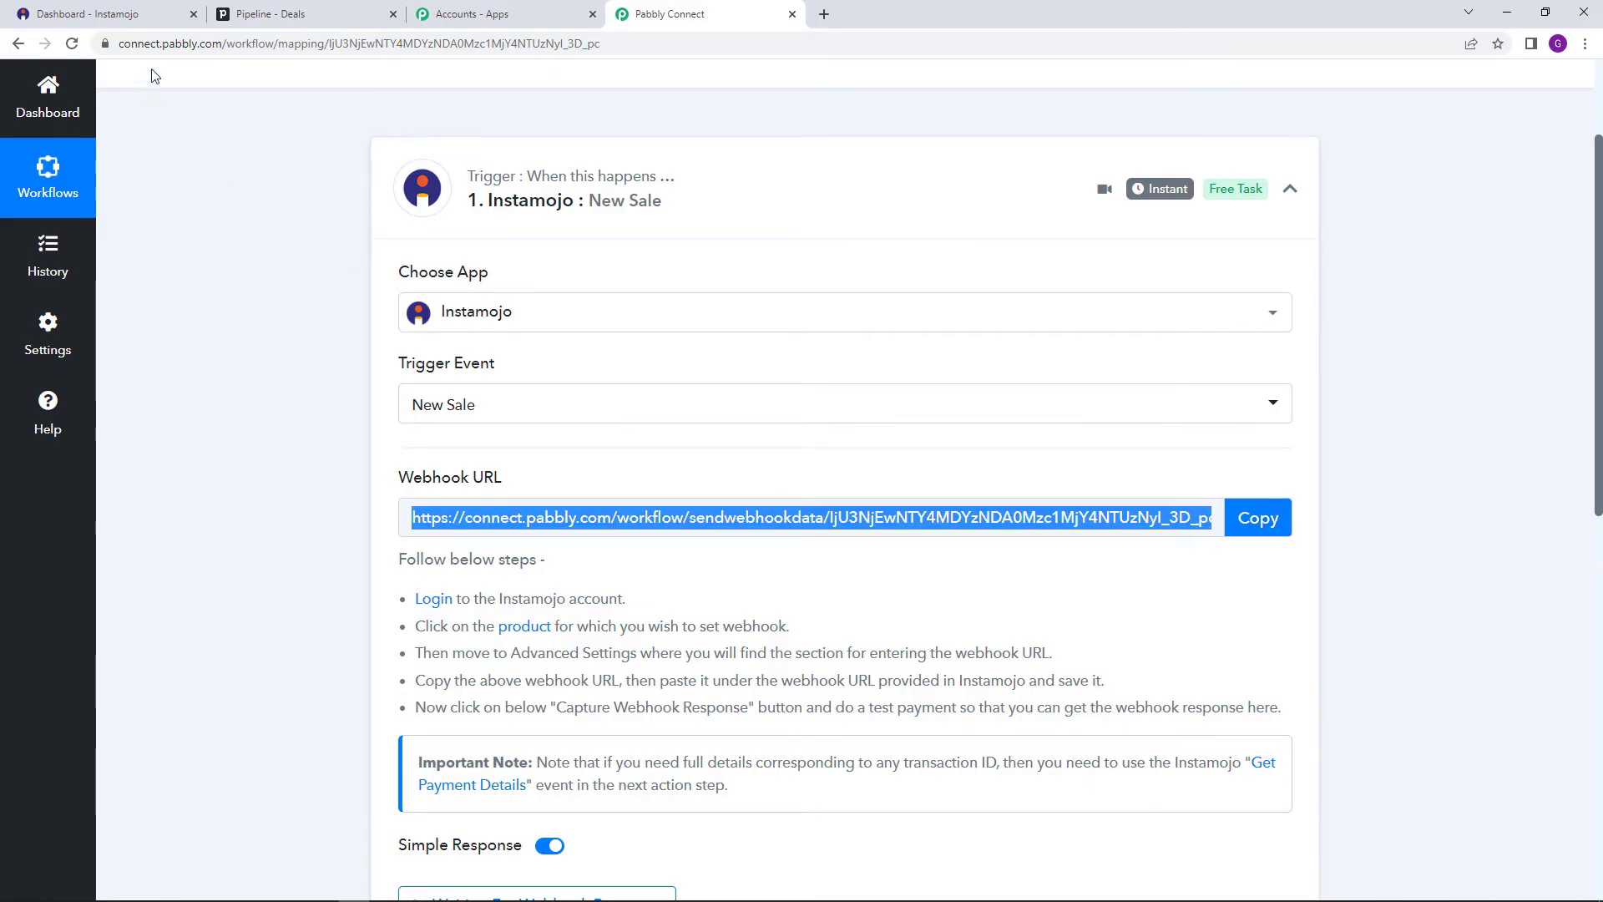
Switch to Instamojo and open the Smart Watch product from the full product list for editing
click(123, 10)
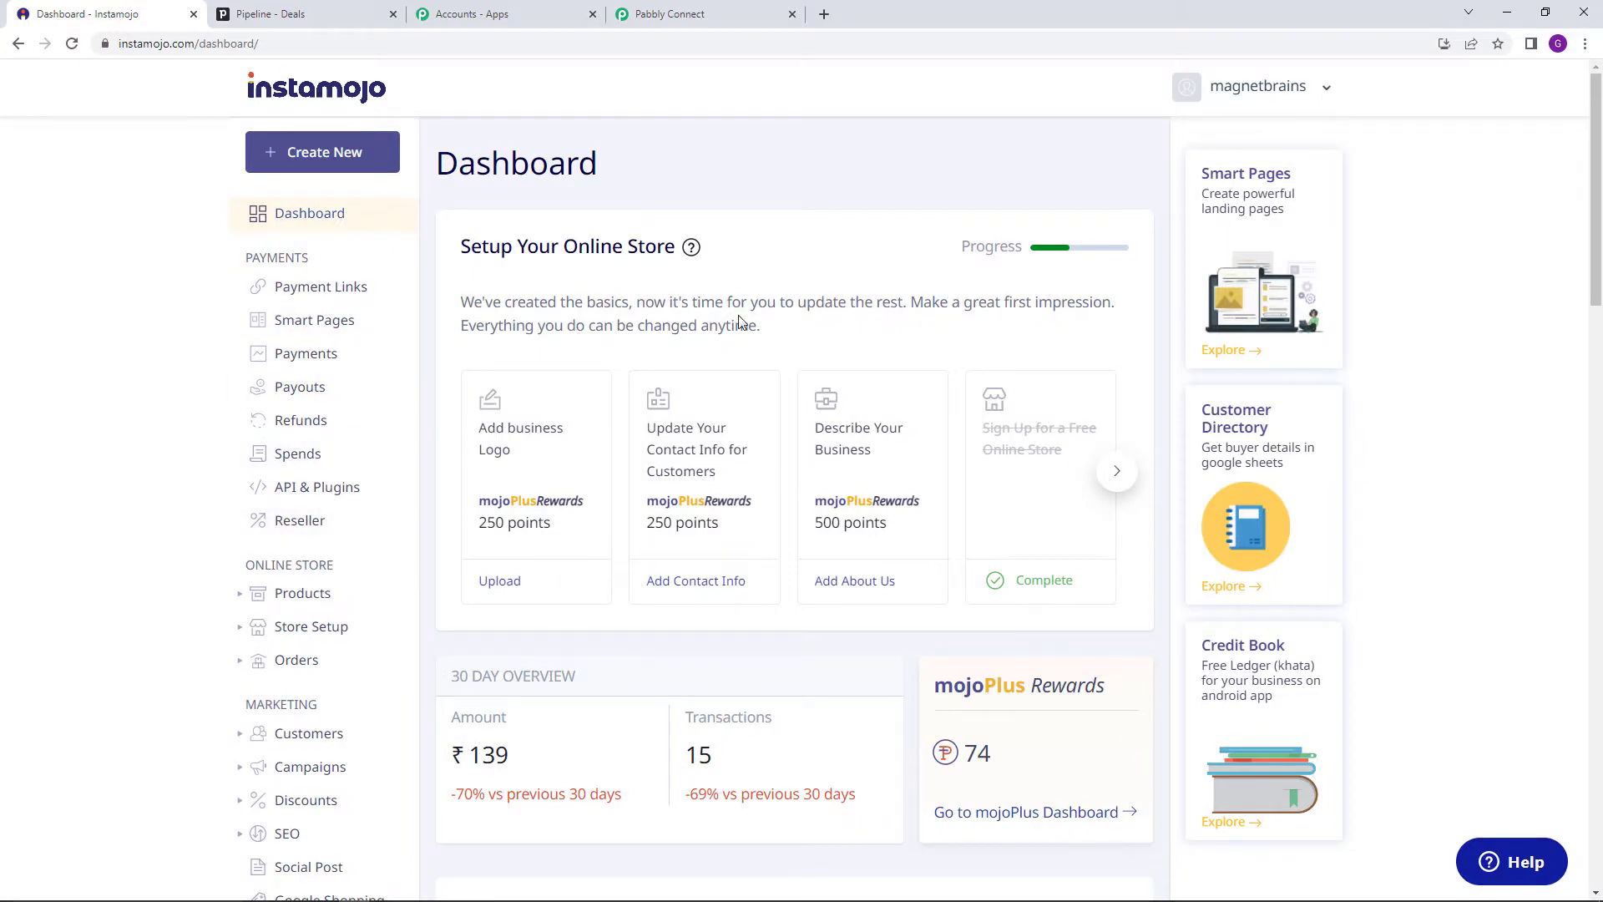
click(370, 596)
click(357, 627)
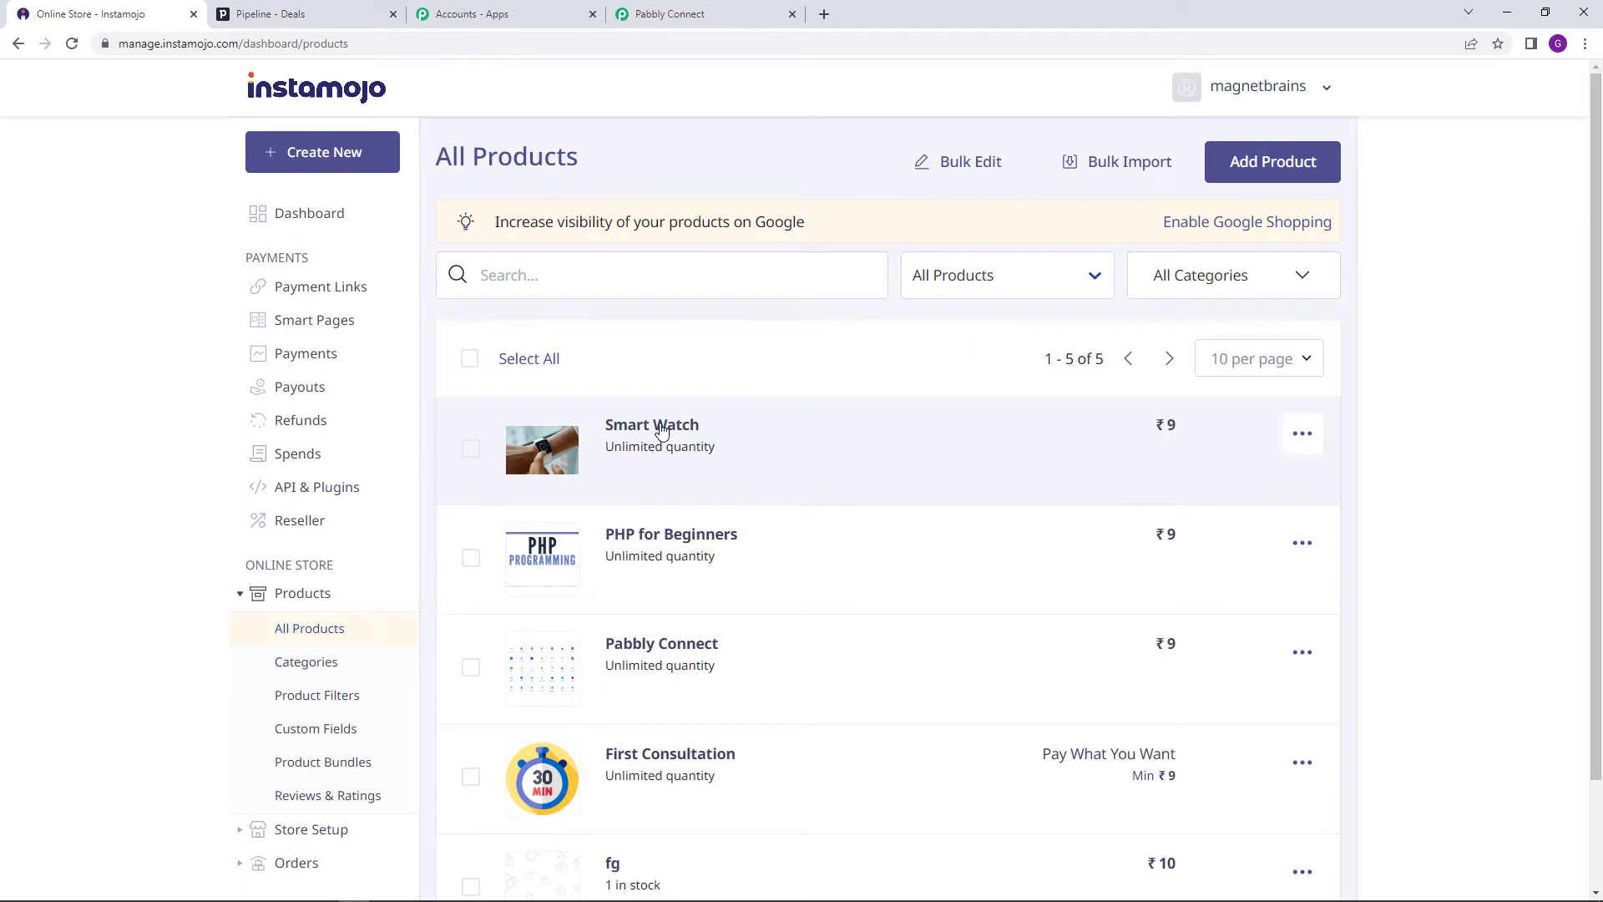
click(661, 427)
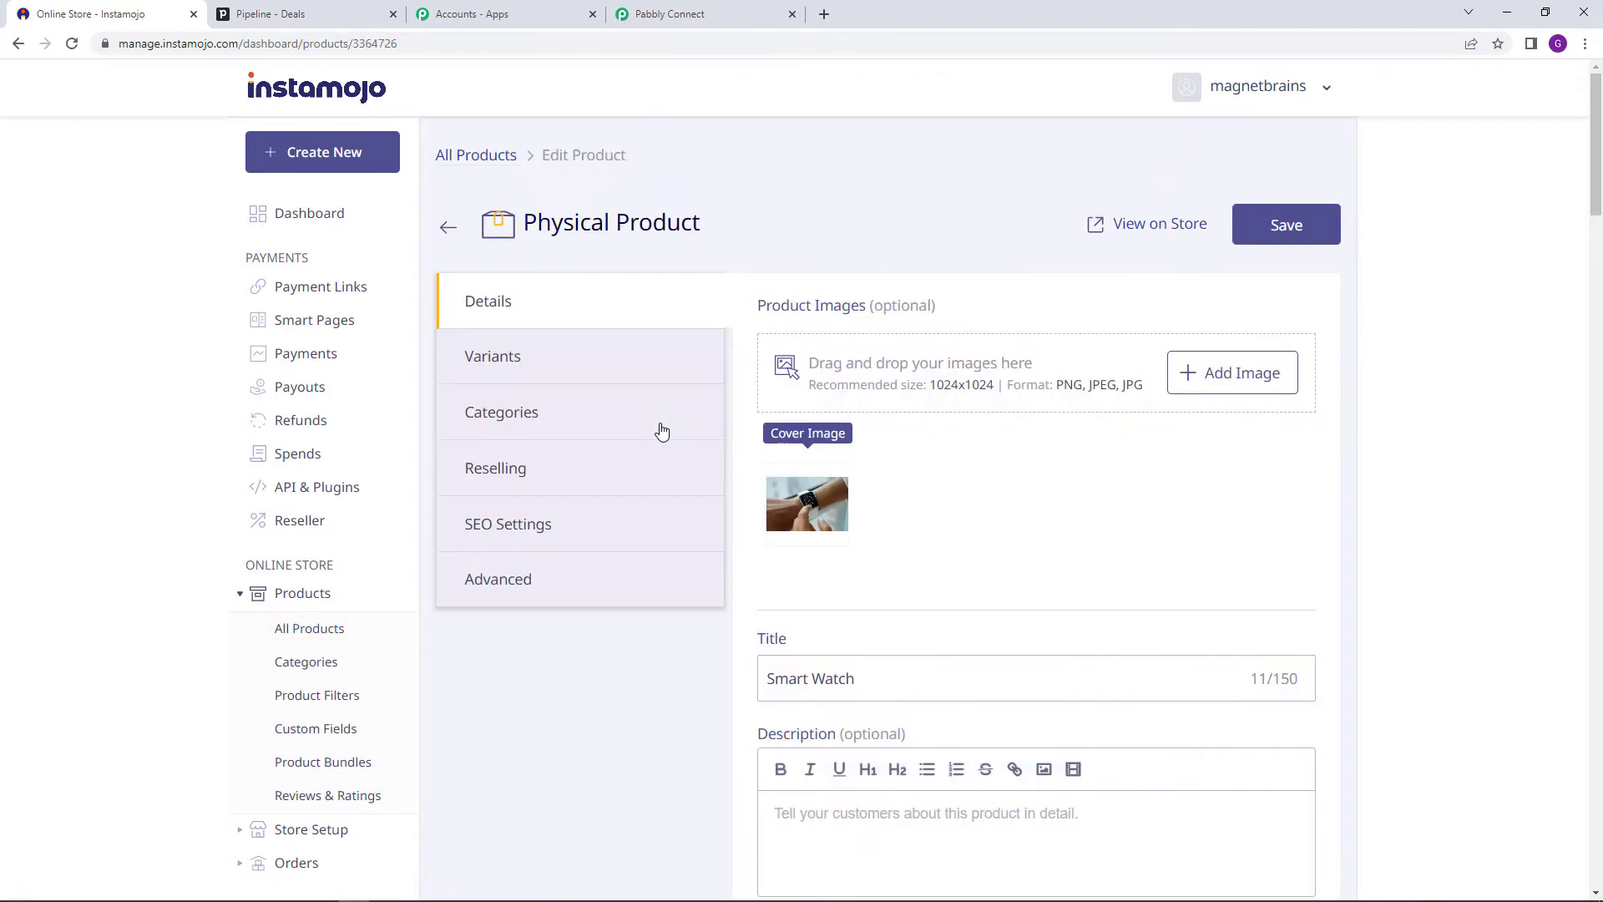
Paste the copied webhook URL into the Smart Watch product's advanced Webhook URL setting and save the product
scroll(545, 592, down, 7)
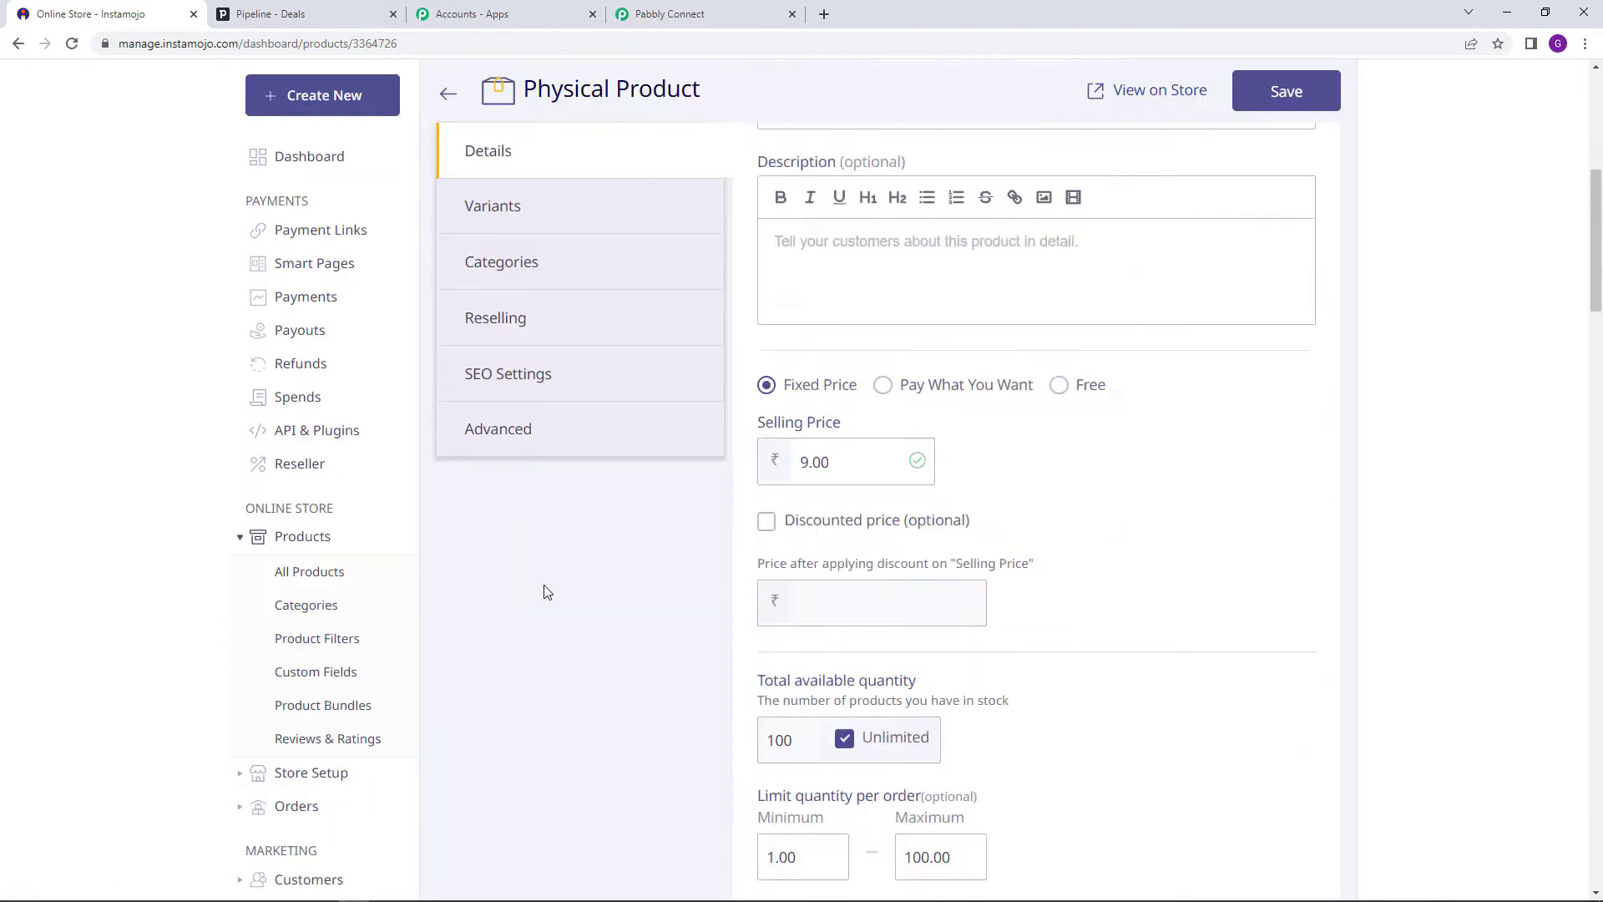
scroll(544, 592, down, 10)
scroll(885, 567, down, 4)
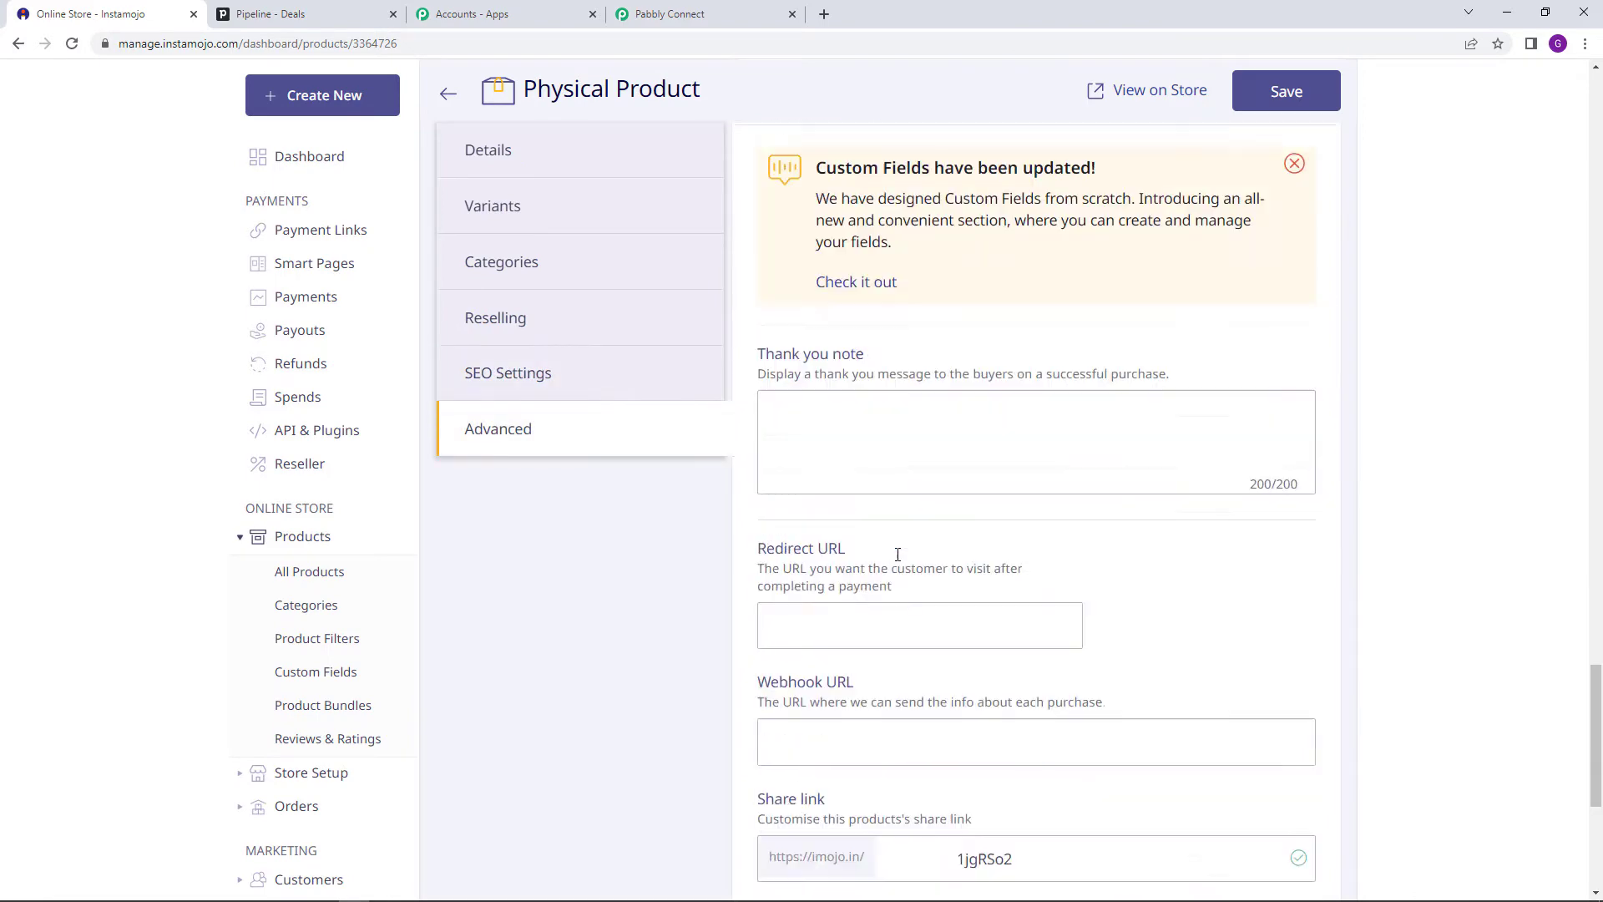
scroll(897, 554, down, 5)
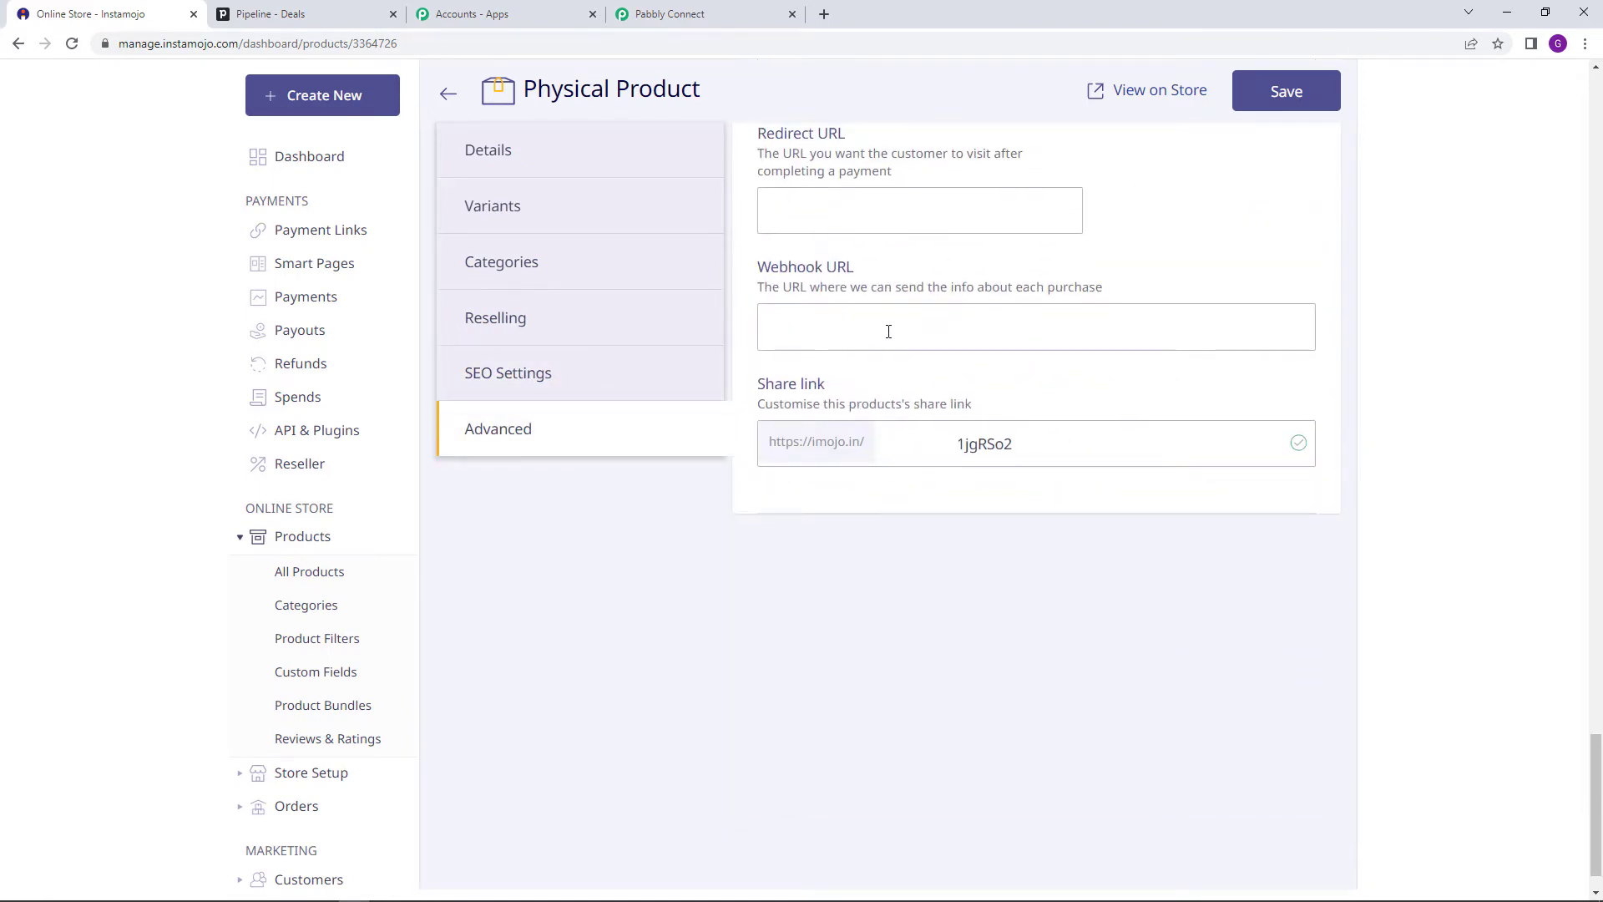
right_click(888, 332)
click(967, 459)
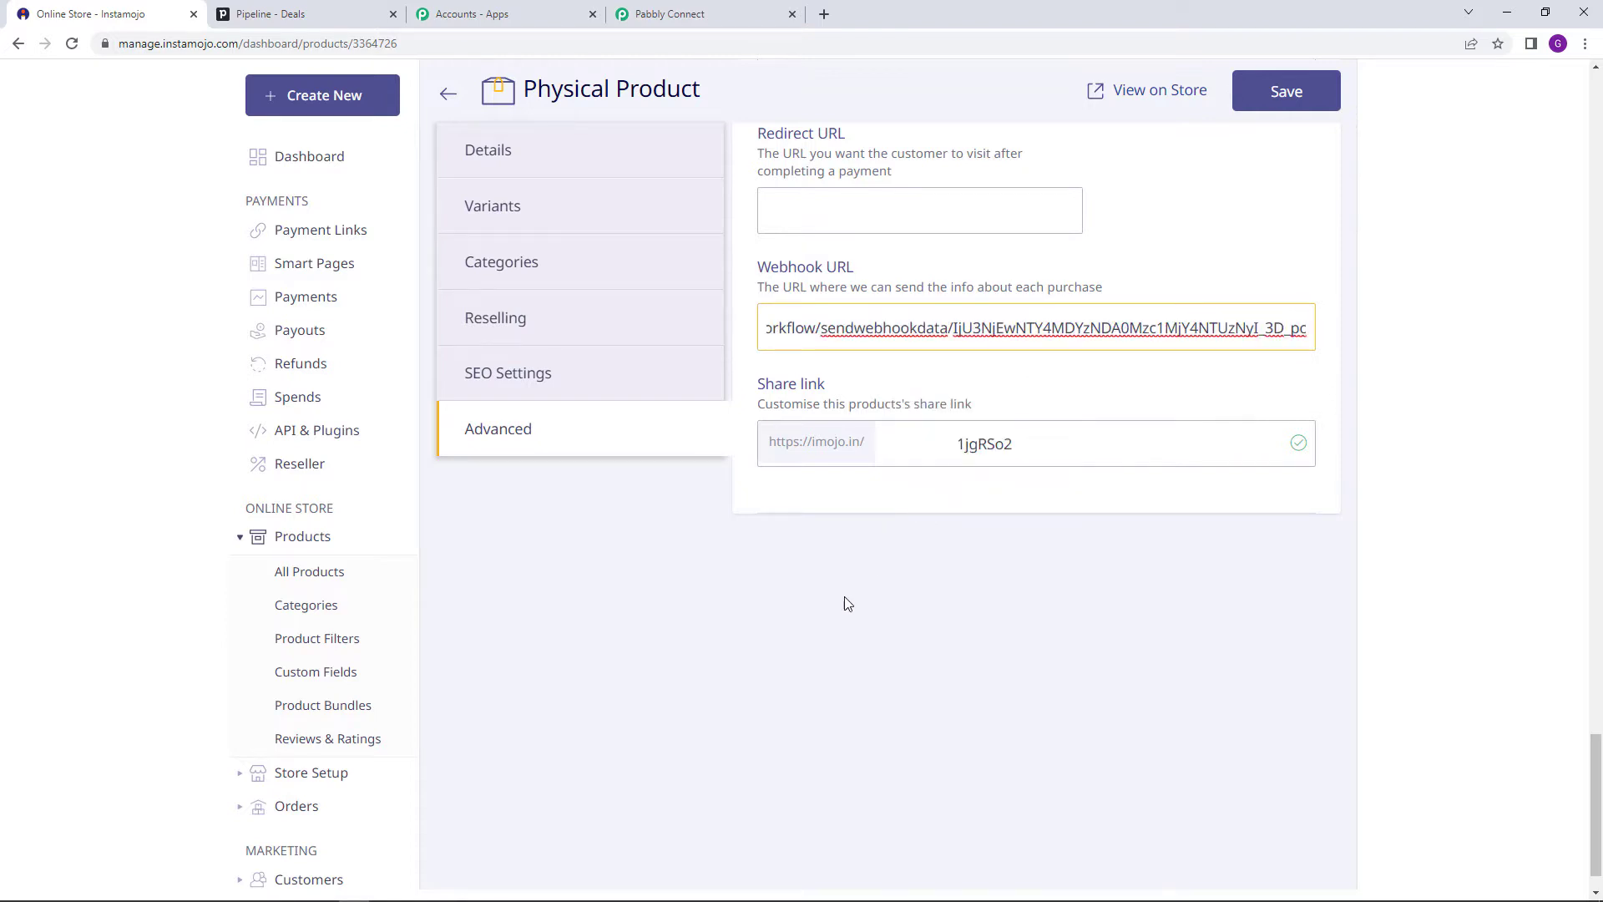
click(1290, 97)
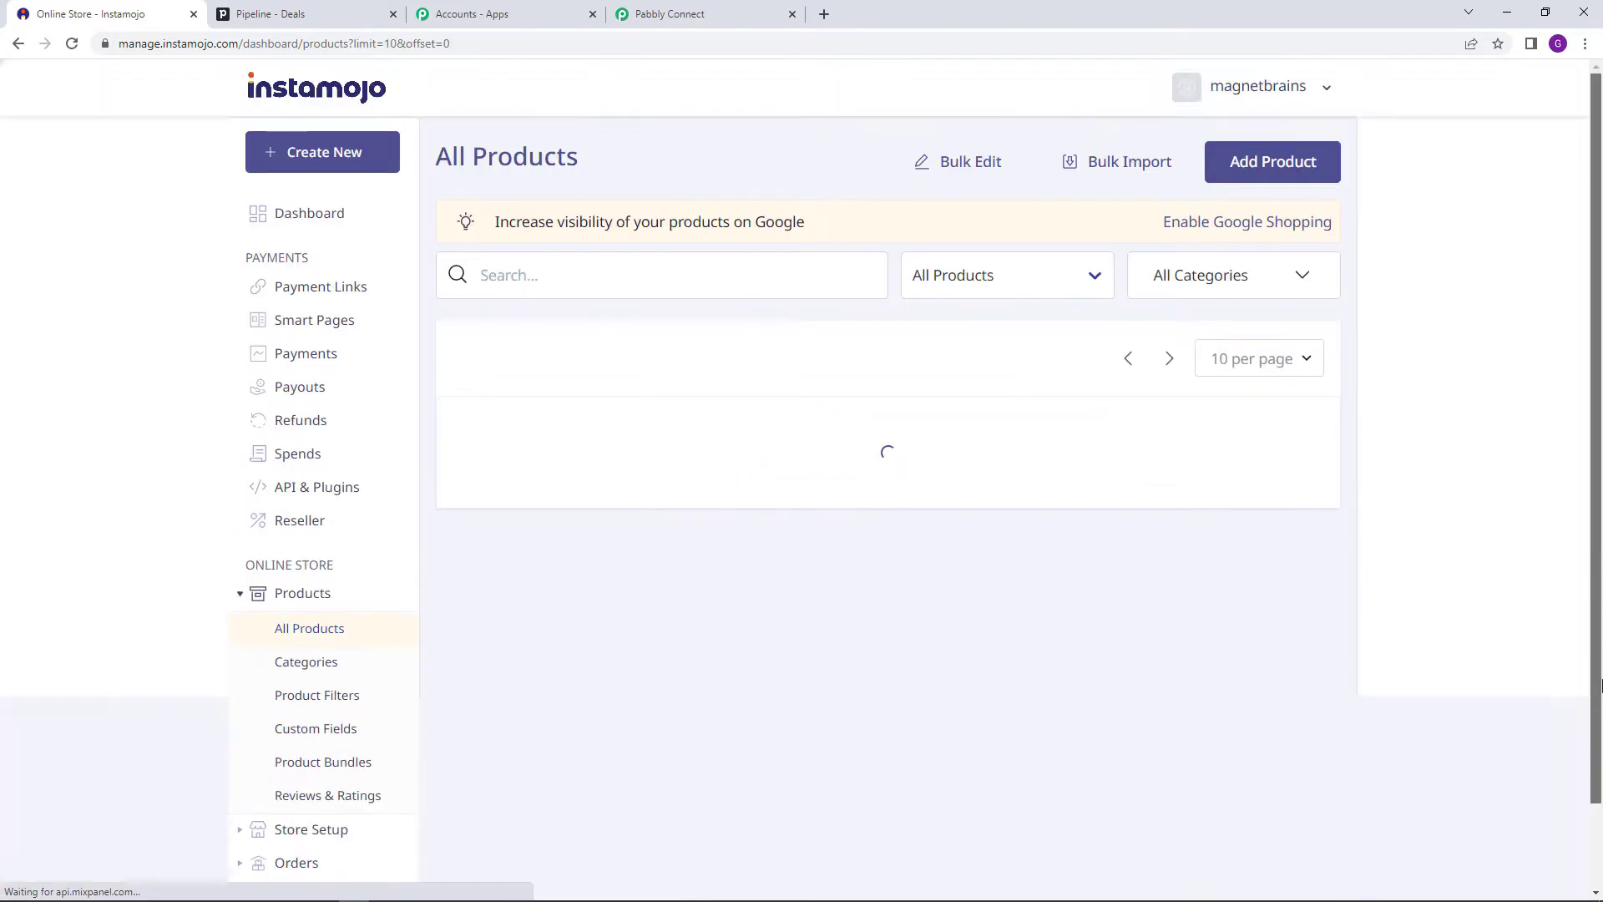
Reopen the Smart Watch product from the product list and view it on the store
scroll(1600, 622, up, 1)
click(664, 430)
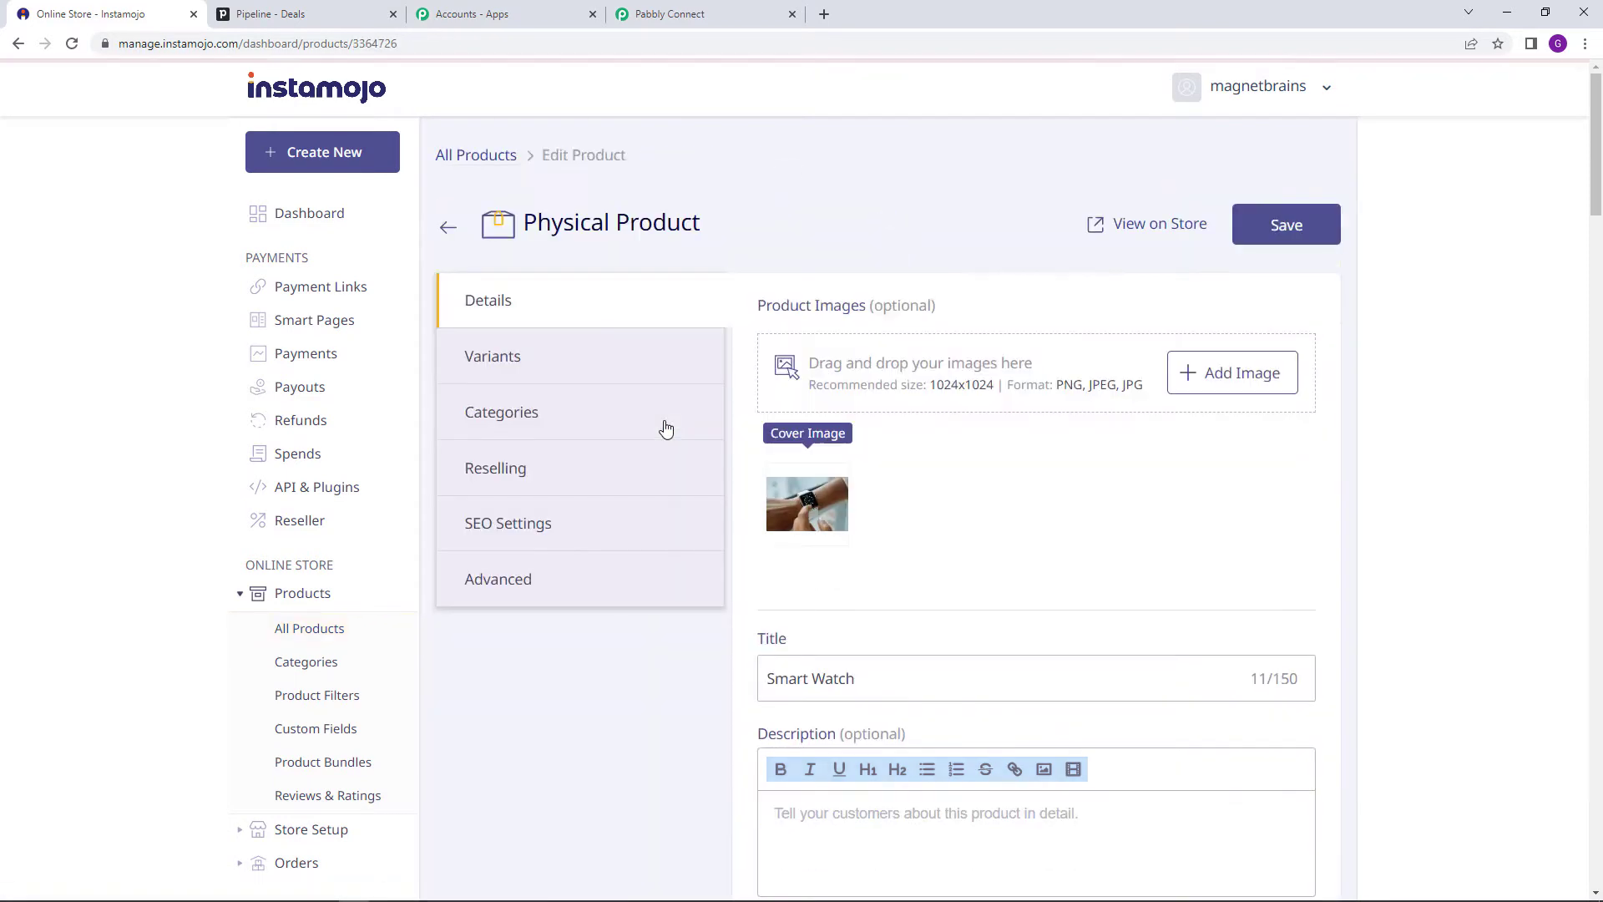
click(1153, 237)
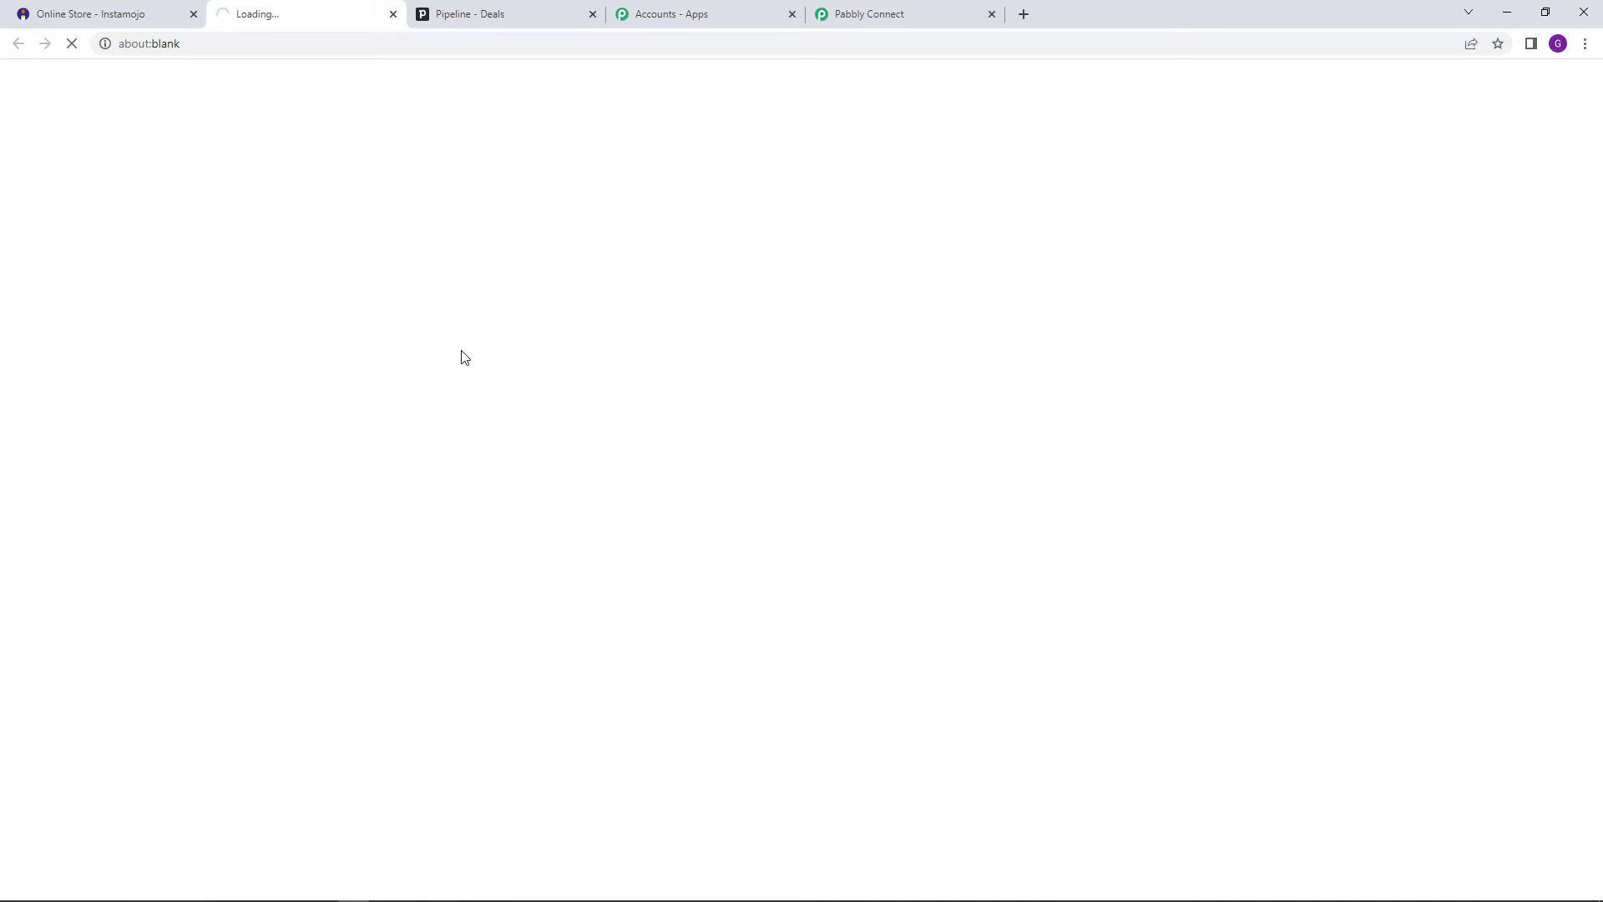
Check the Instamojo trigger's webhook response status in Pabbly Connect, and return to the store page
click(864, 12)
scroll(832, 683, down, 2)
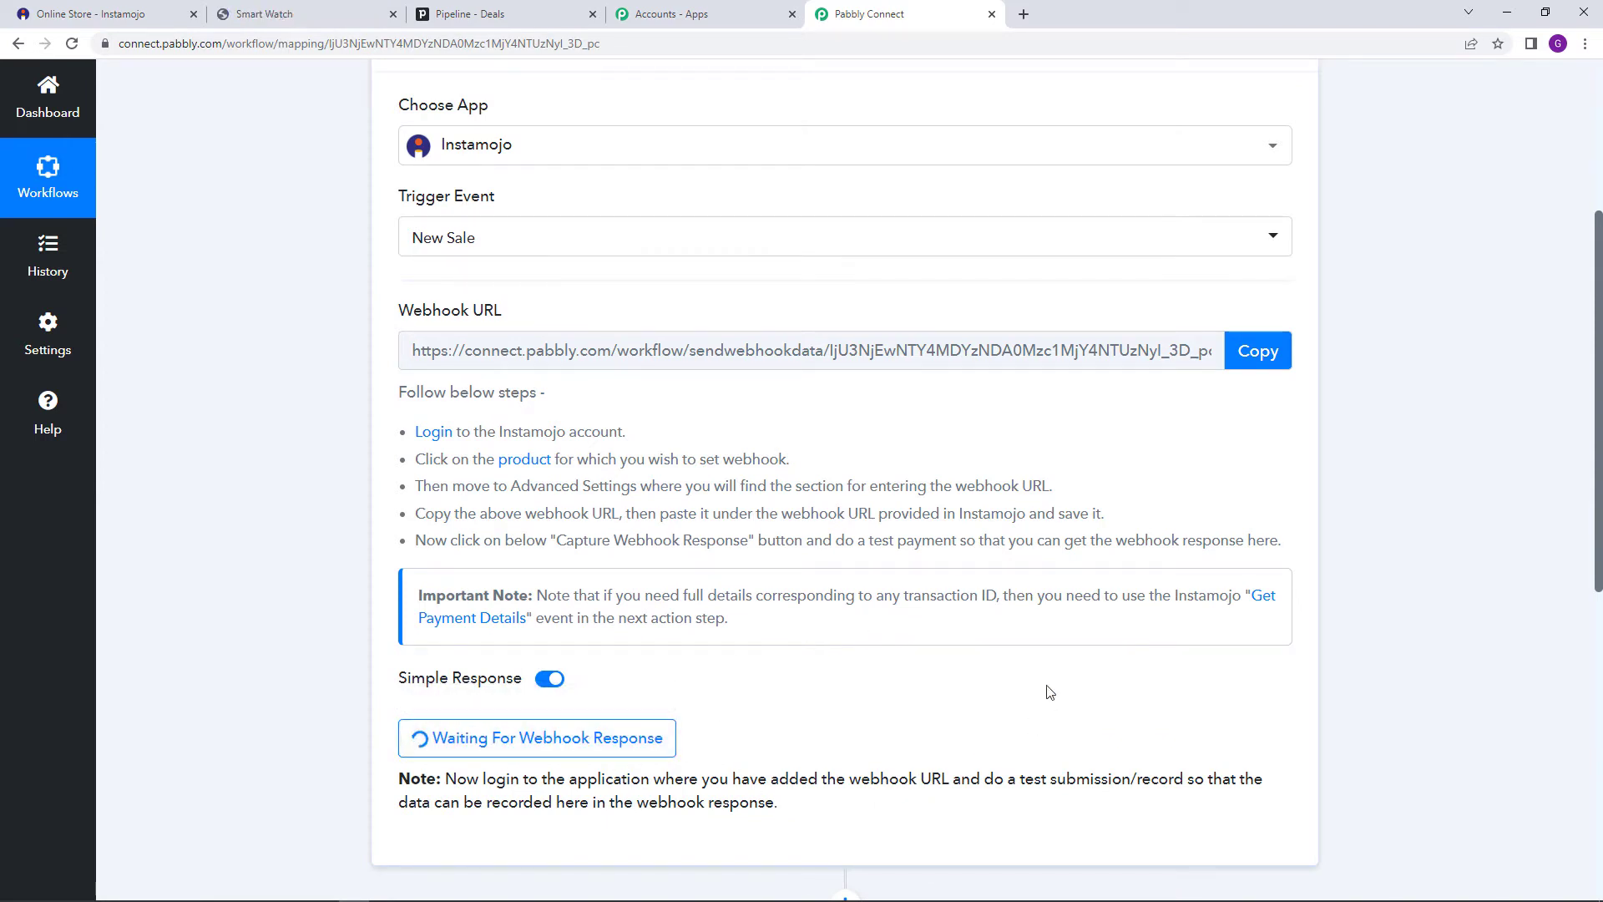
click(324, 18)
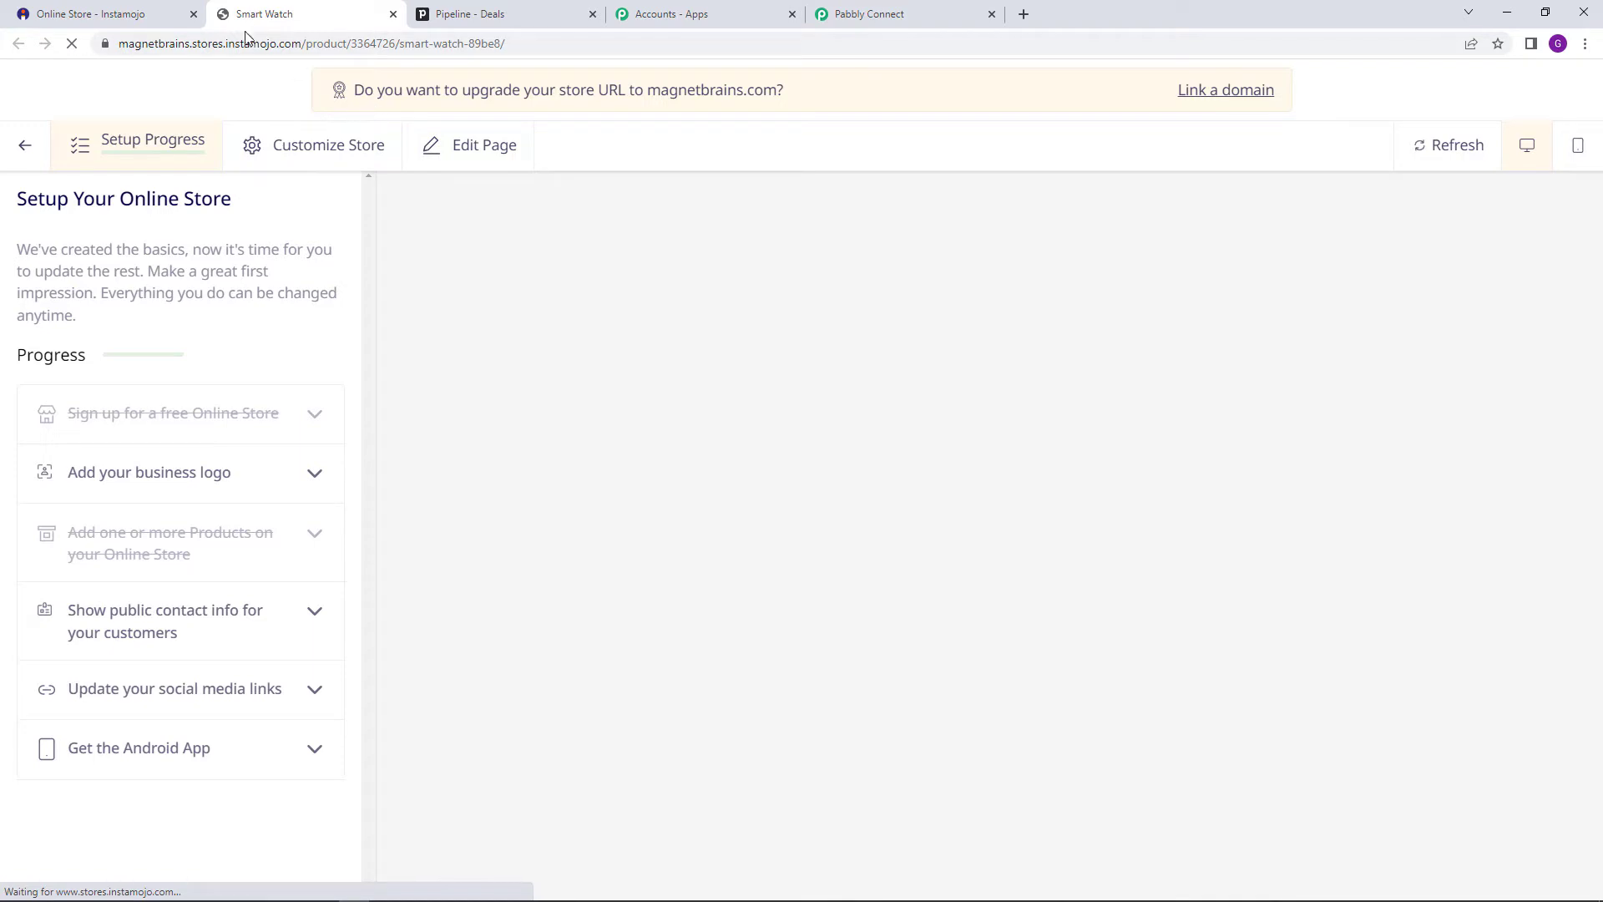
Close the loading store page, reopen the Smart Watch's store page from its Instamojo product editor, and start buying one unit
click(393, 14)
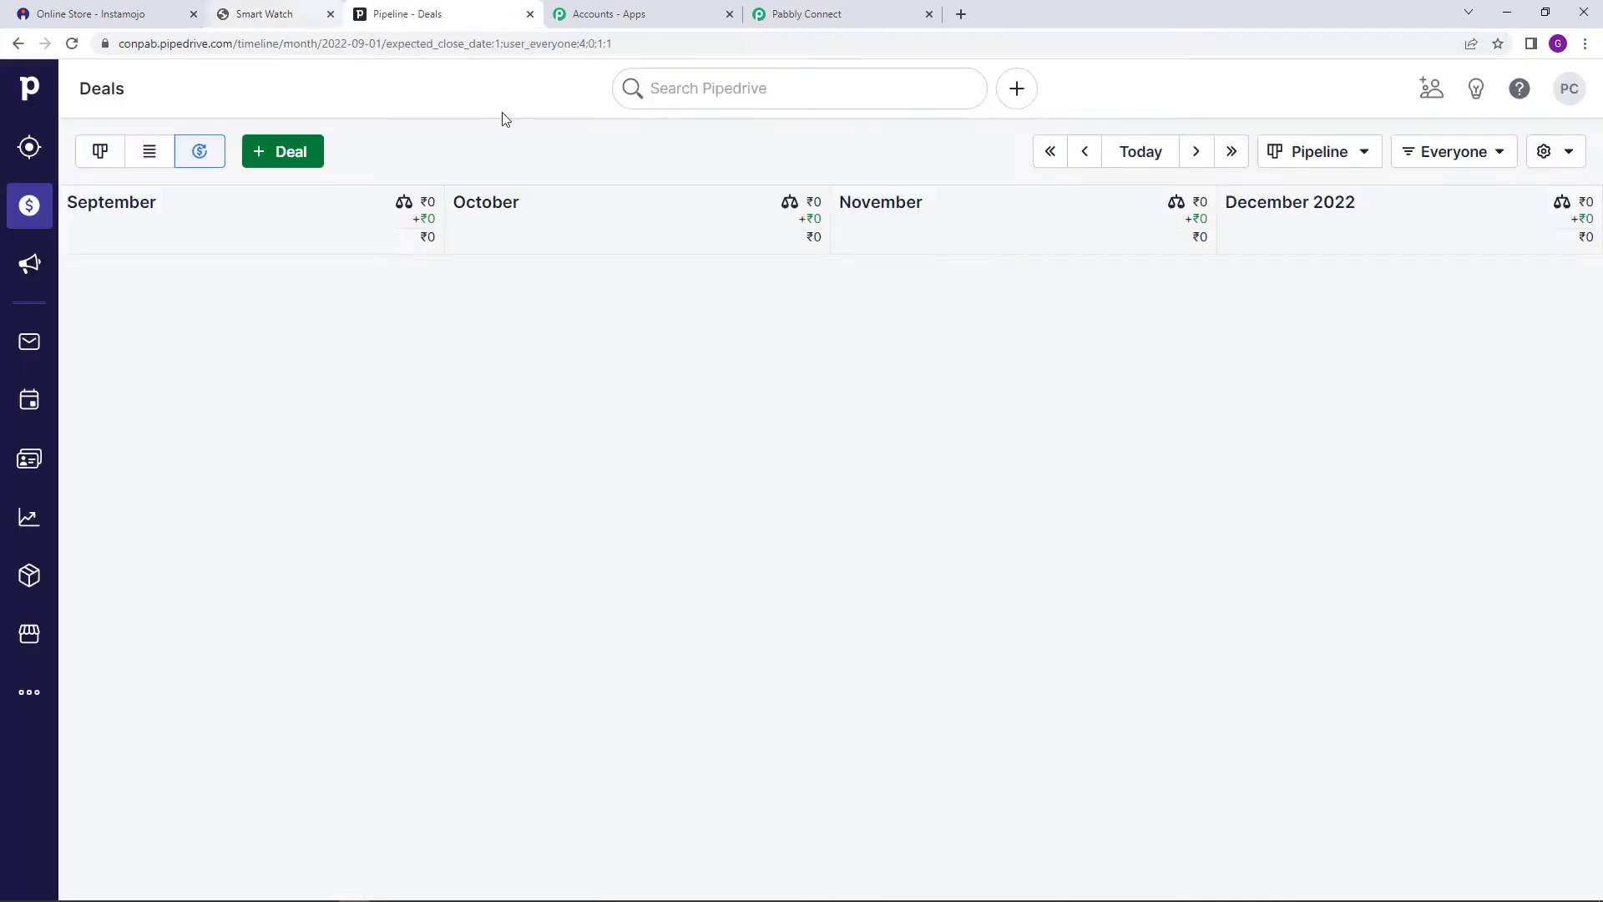
click(87, 12)
click(1155, 227)
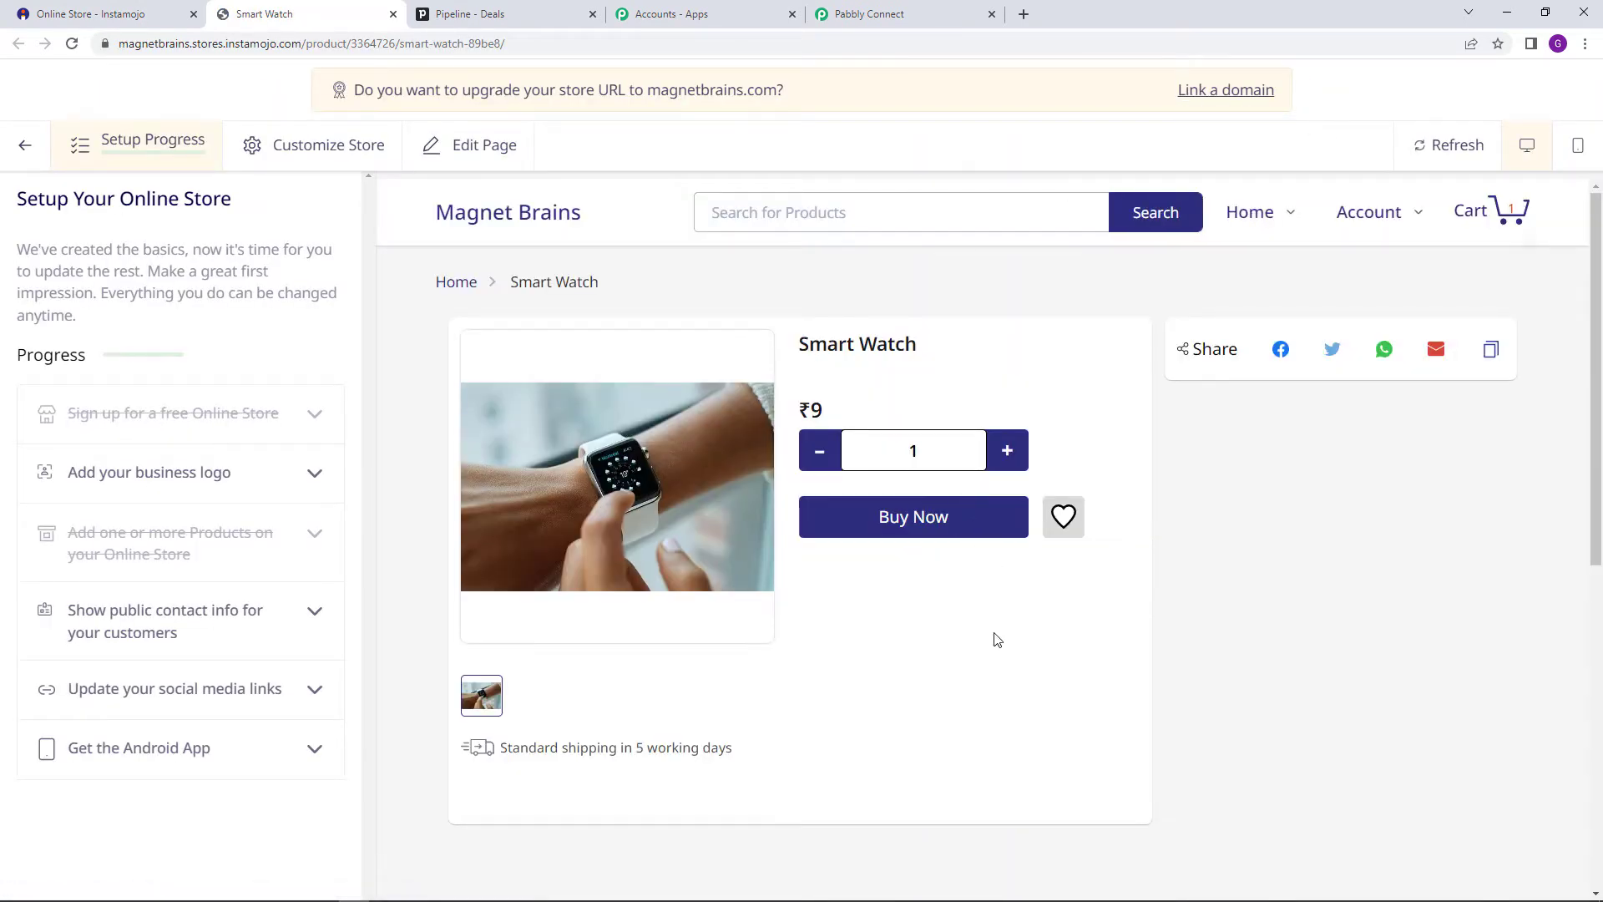
click(923, 521)
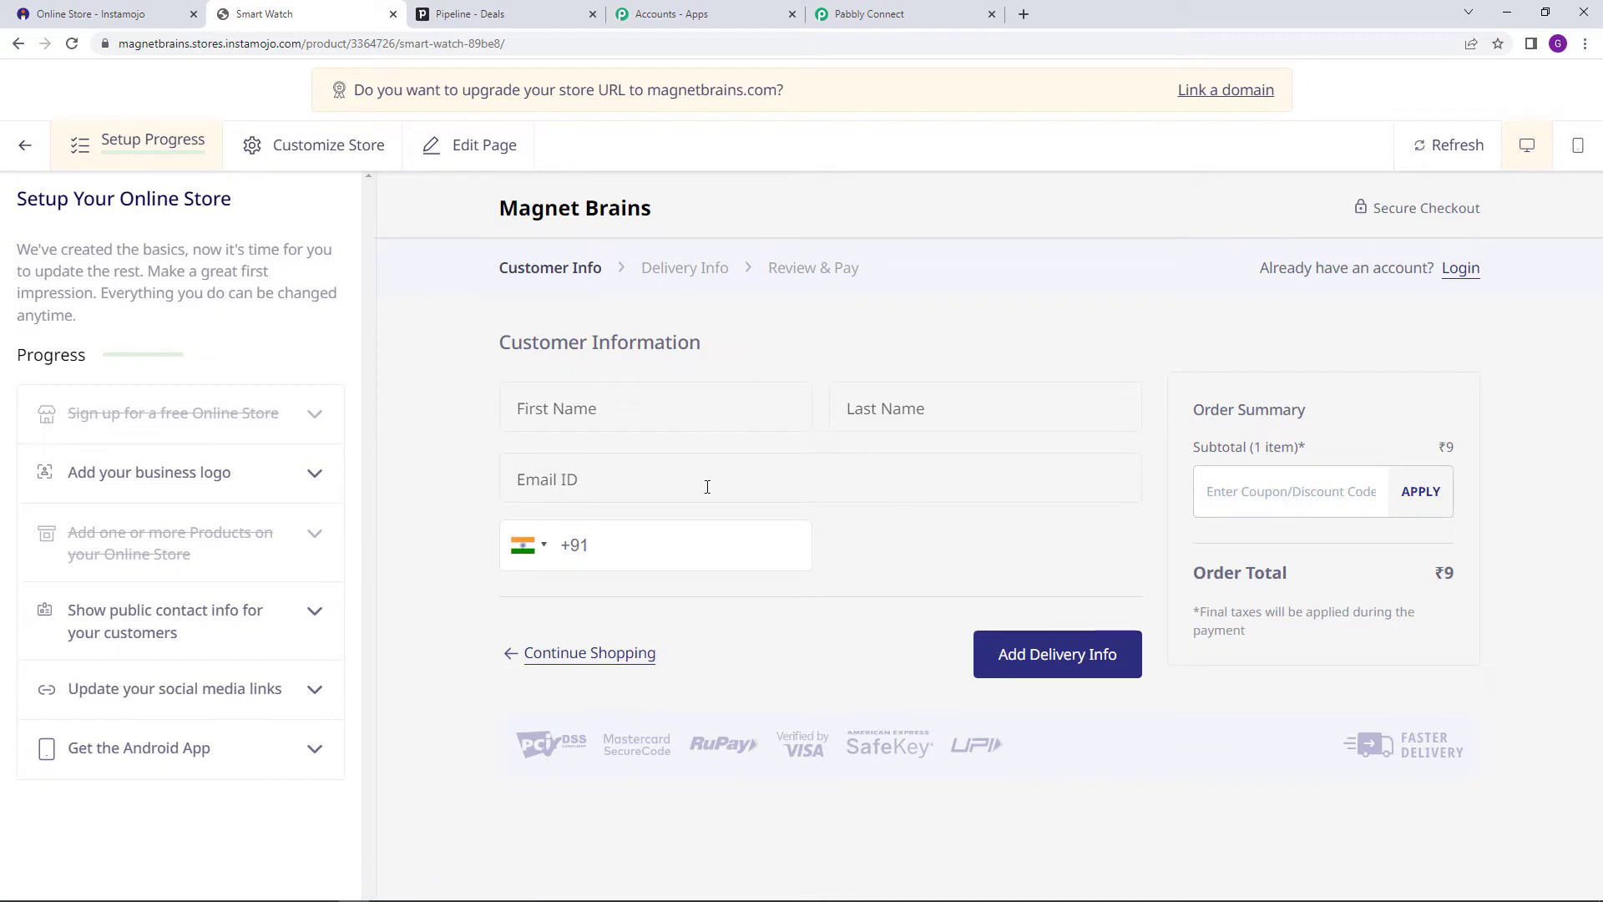
Enter the customer's first and last name in the checkout's customer information
click(589, 409)
text(D)
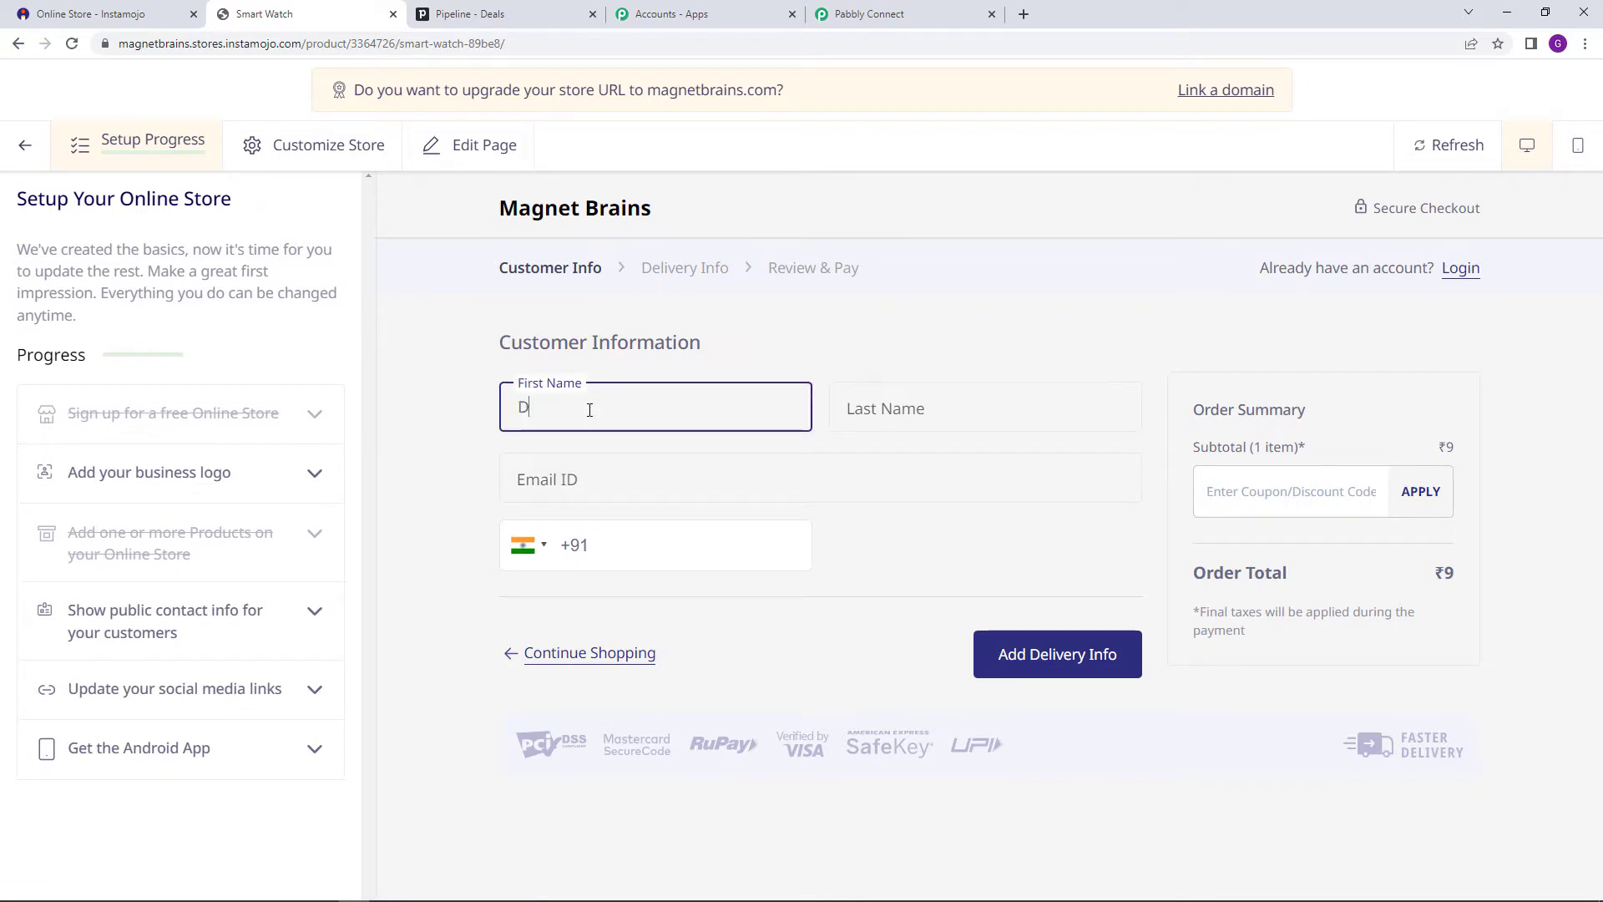
text(ummy)
click(871, 404)
text(De)
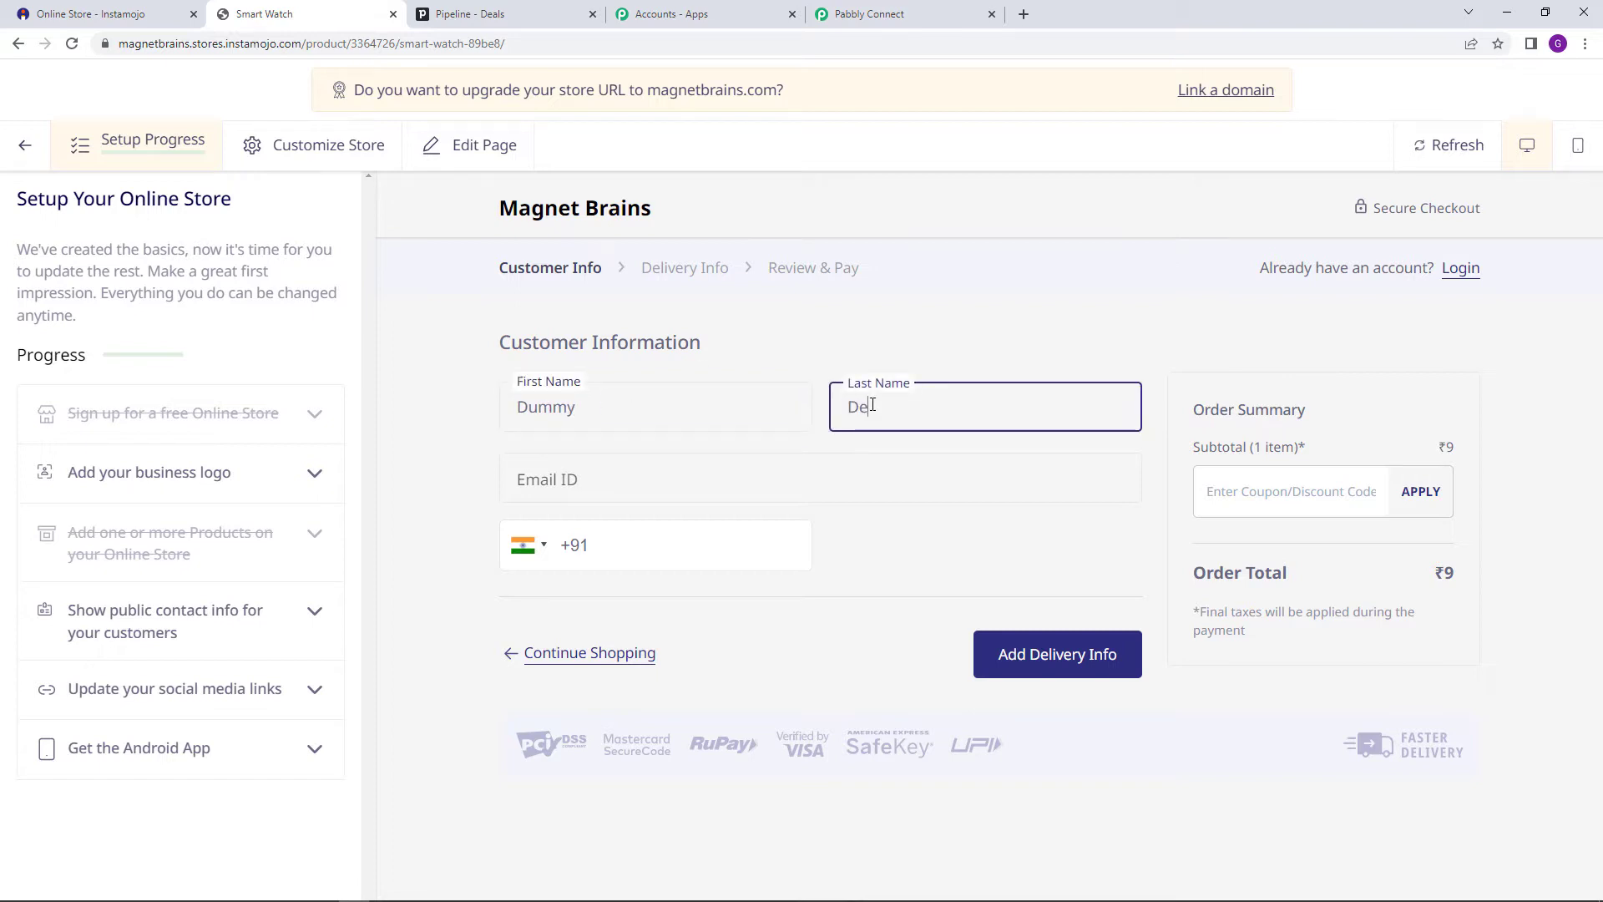
text(sail)
Fill in the customer's email and mobile number, and continue to the delivery information
click(759, 468)
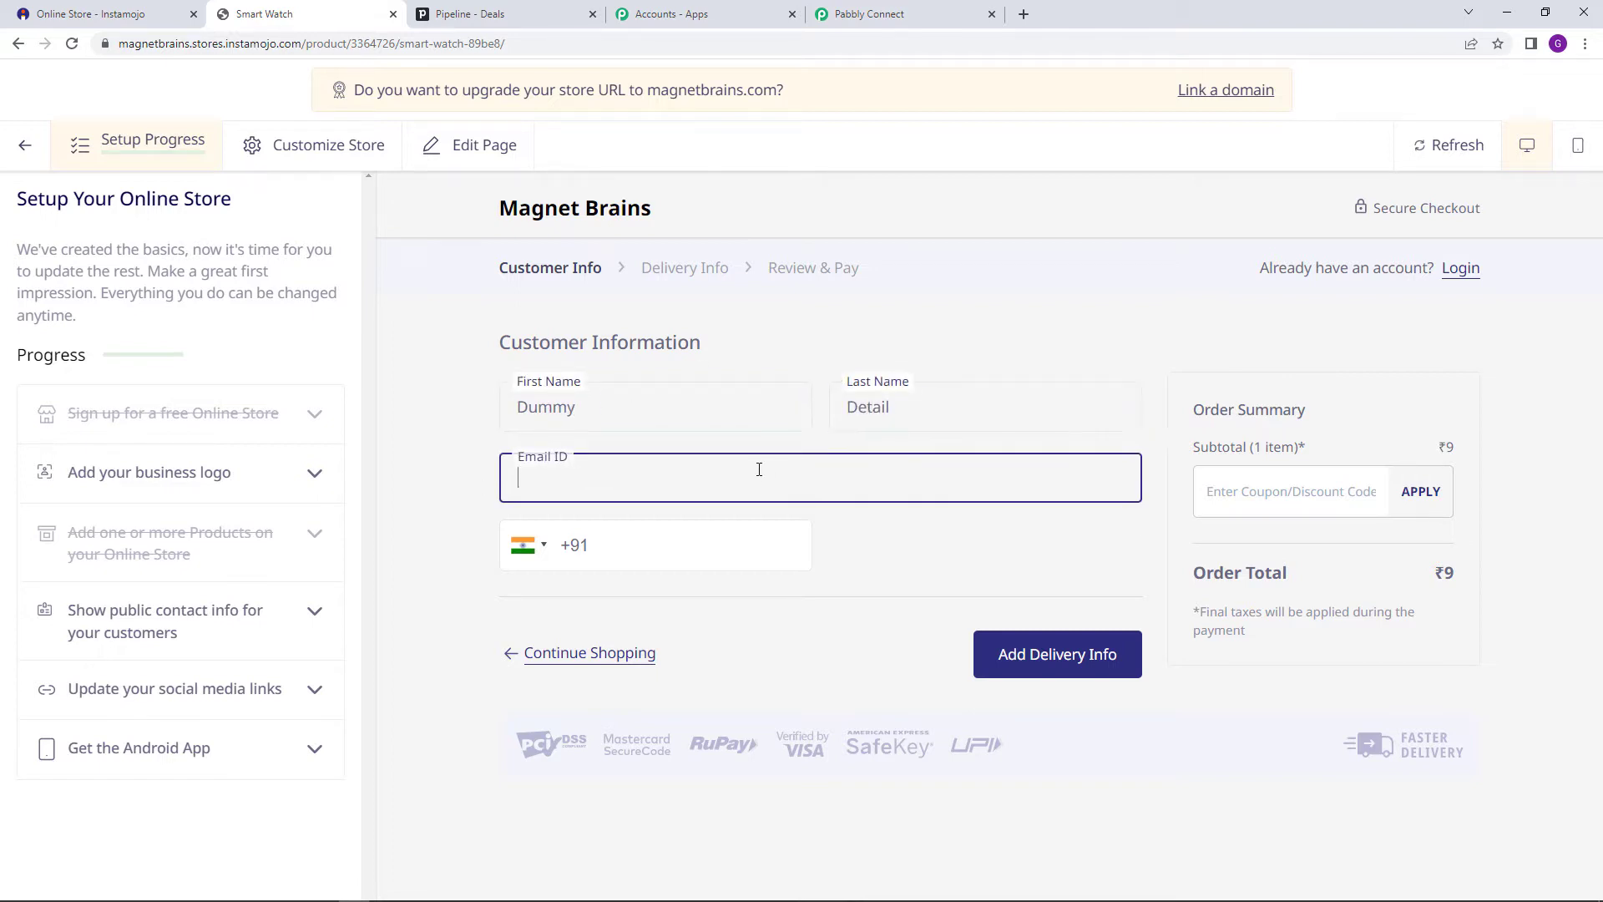
text(dummydetai)
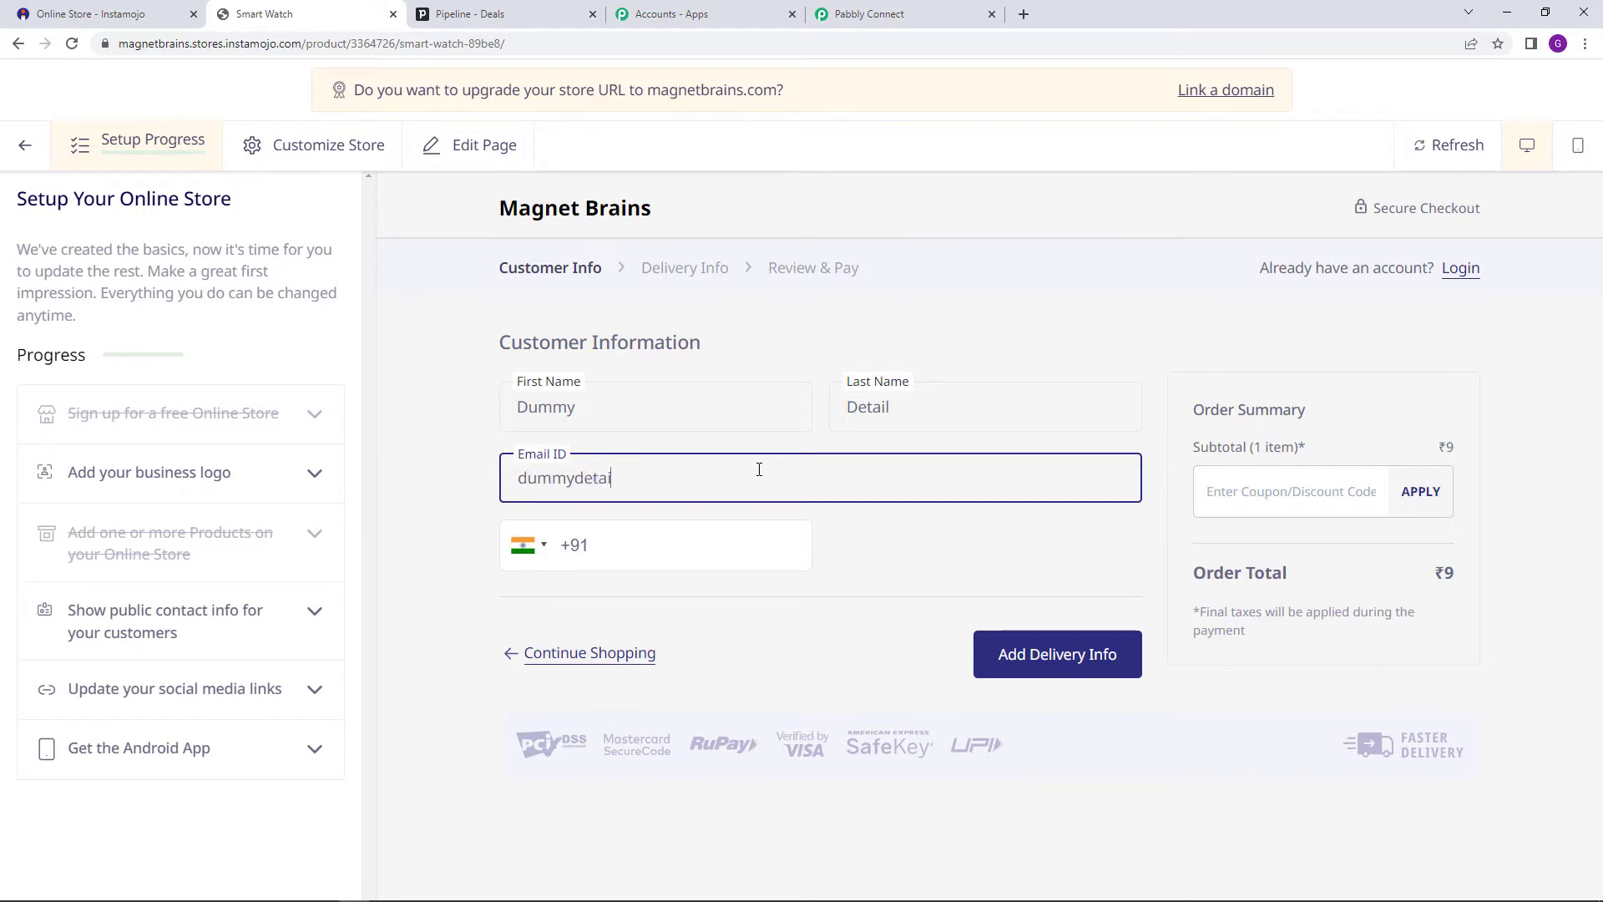
text(l789@dummy.com)
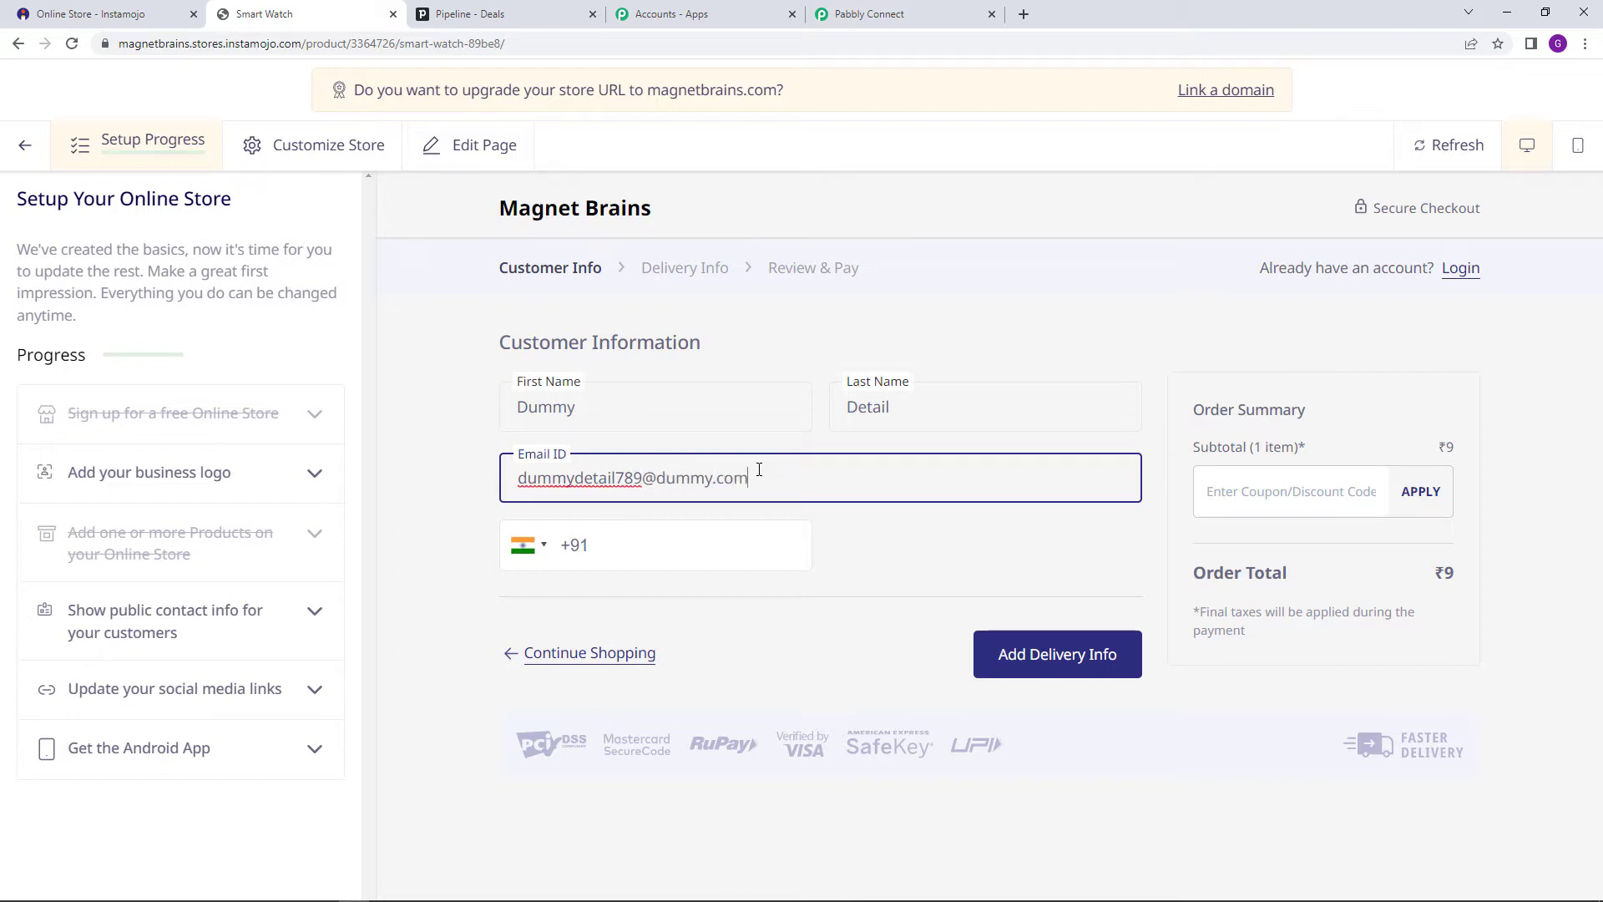
click(638, 553)
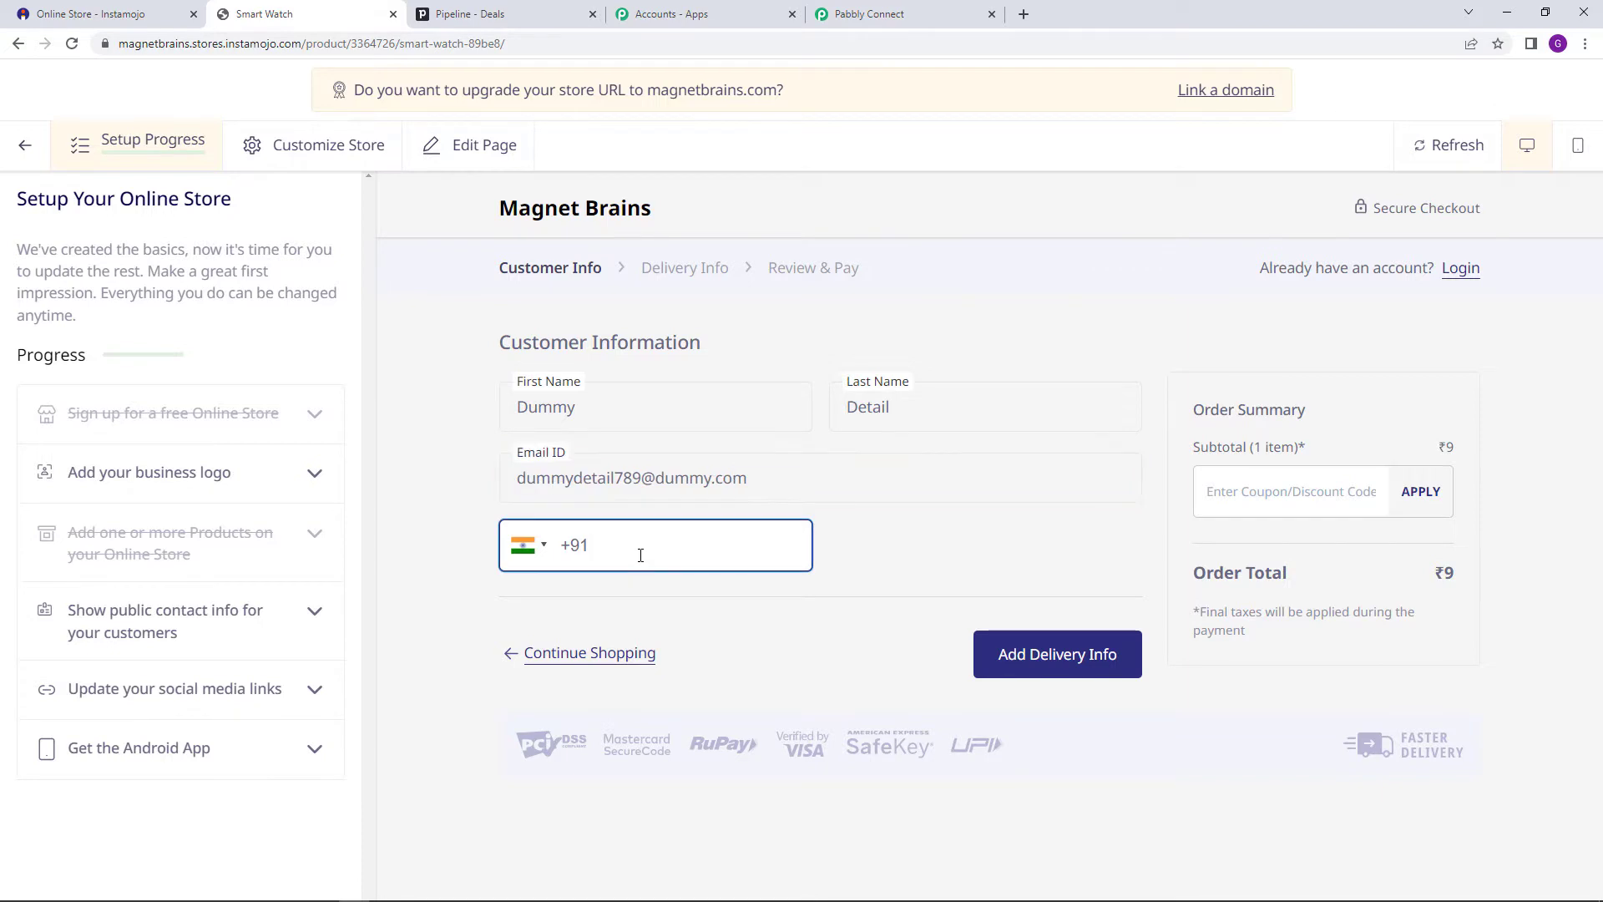
text(90000-00000)
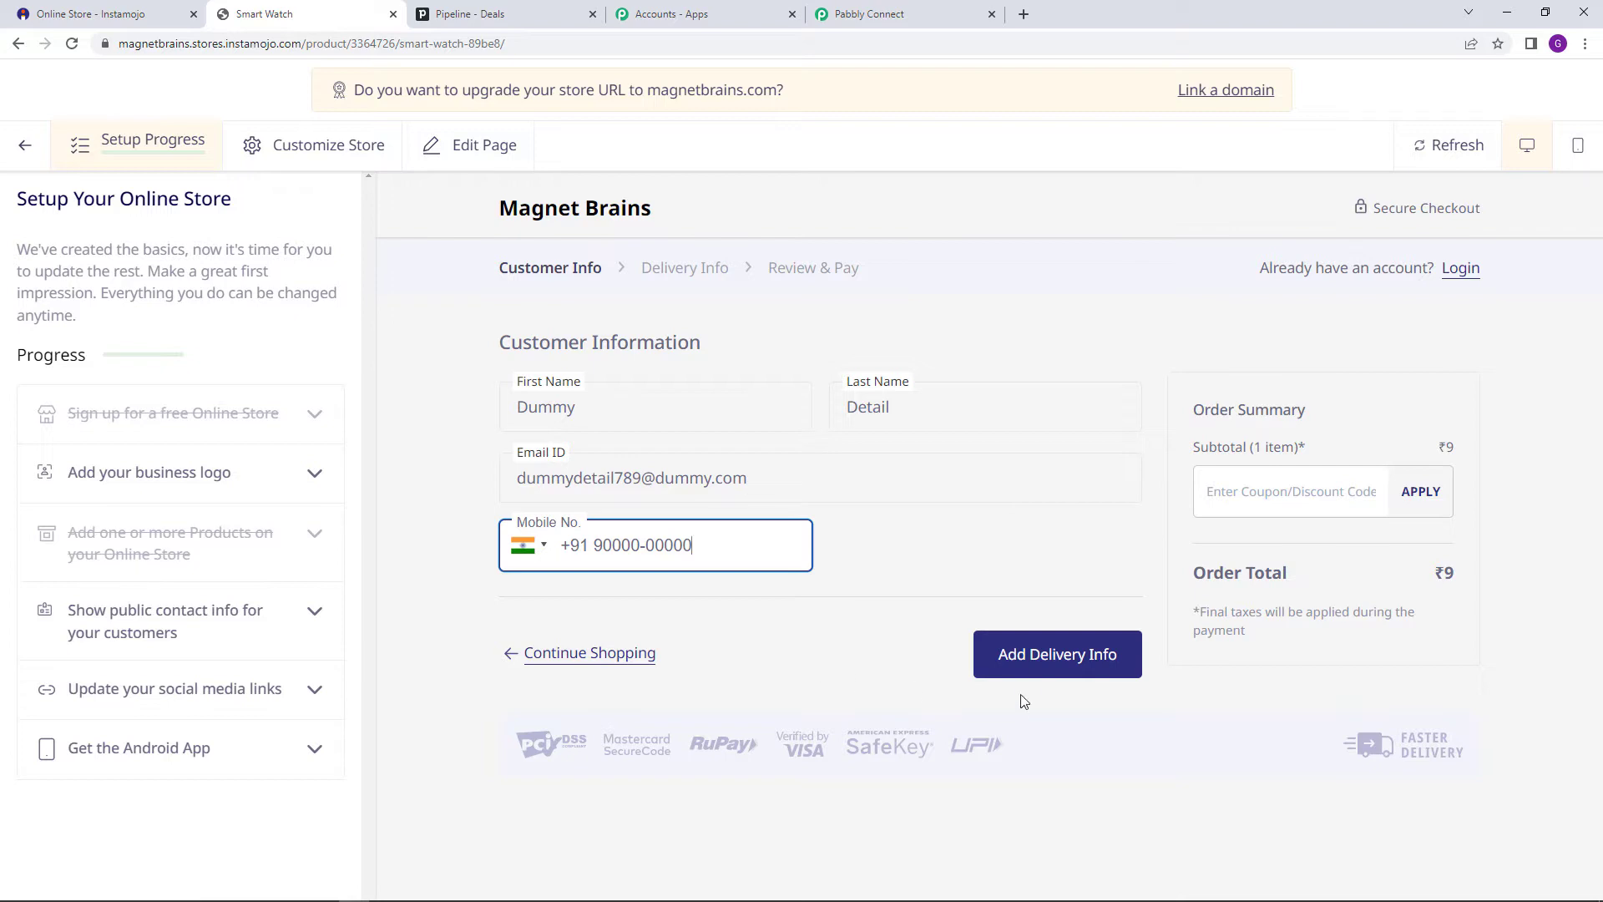
click(1031, 666)
Enter the house number and street address in the shipping address, dismissing the address suggestions
scroll(849, 654, down, 3)
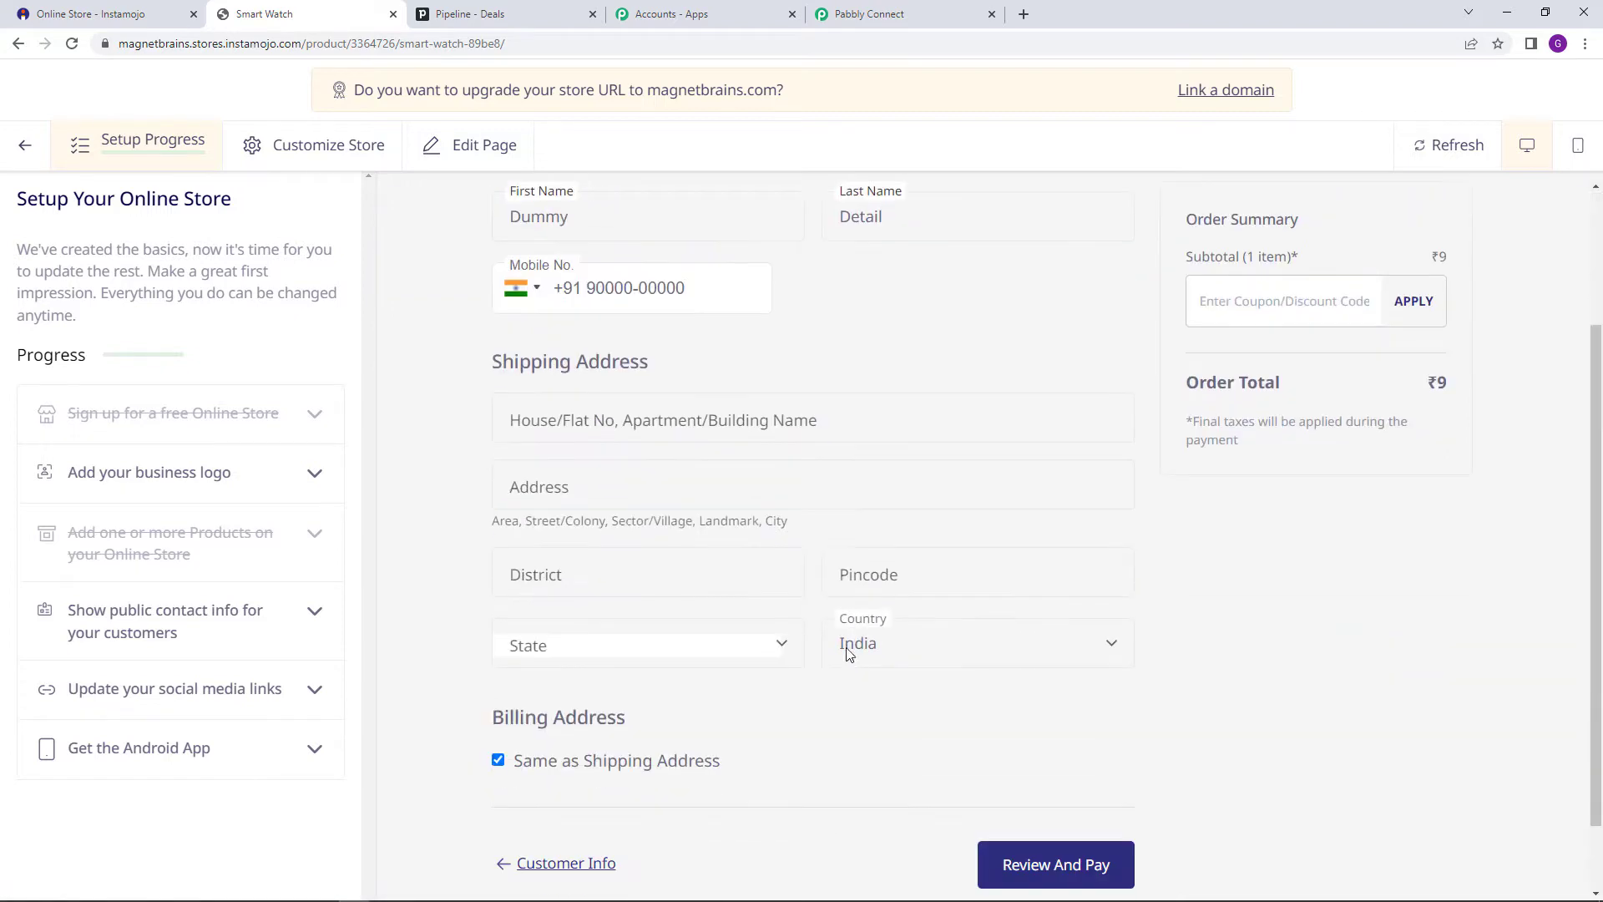
click(685, 364)
text(H)
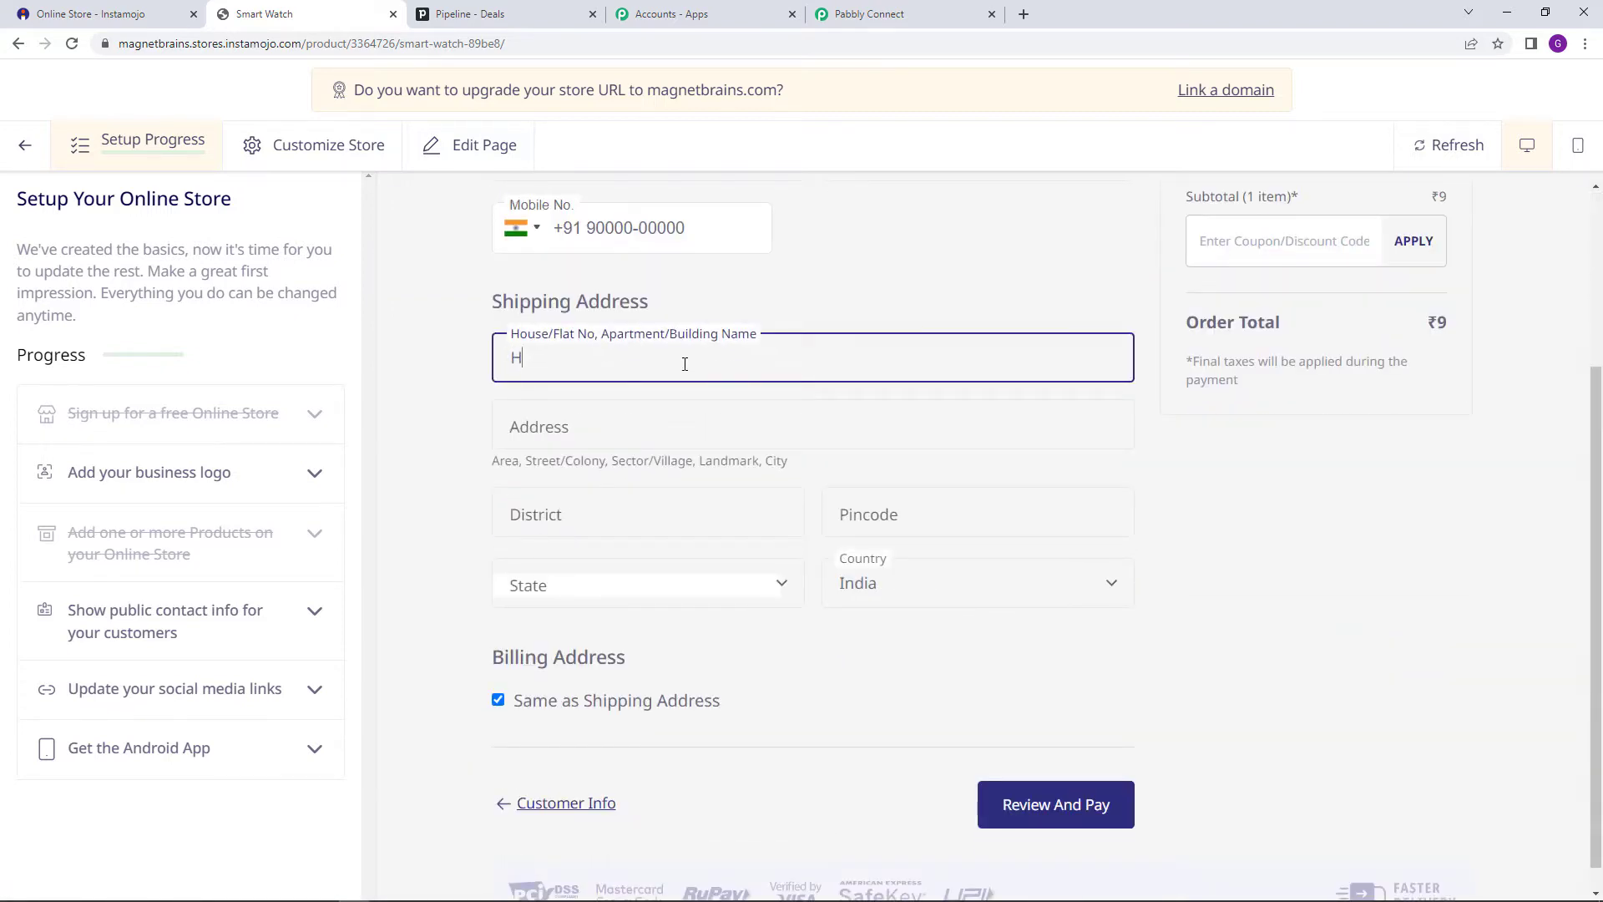
text(ouse number 78)
click(741, 440)
text(D)
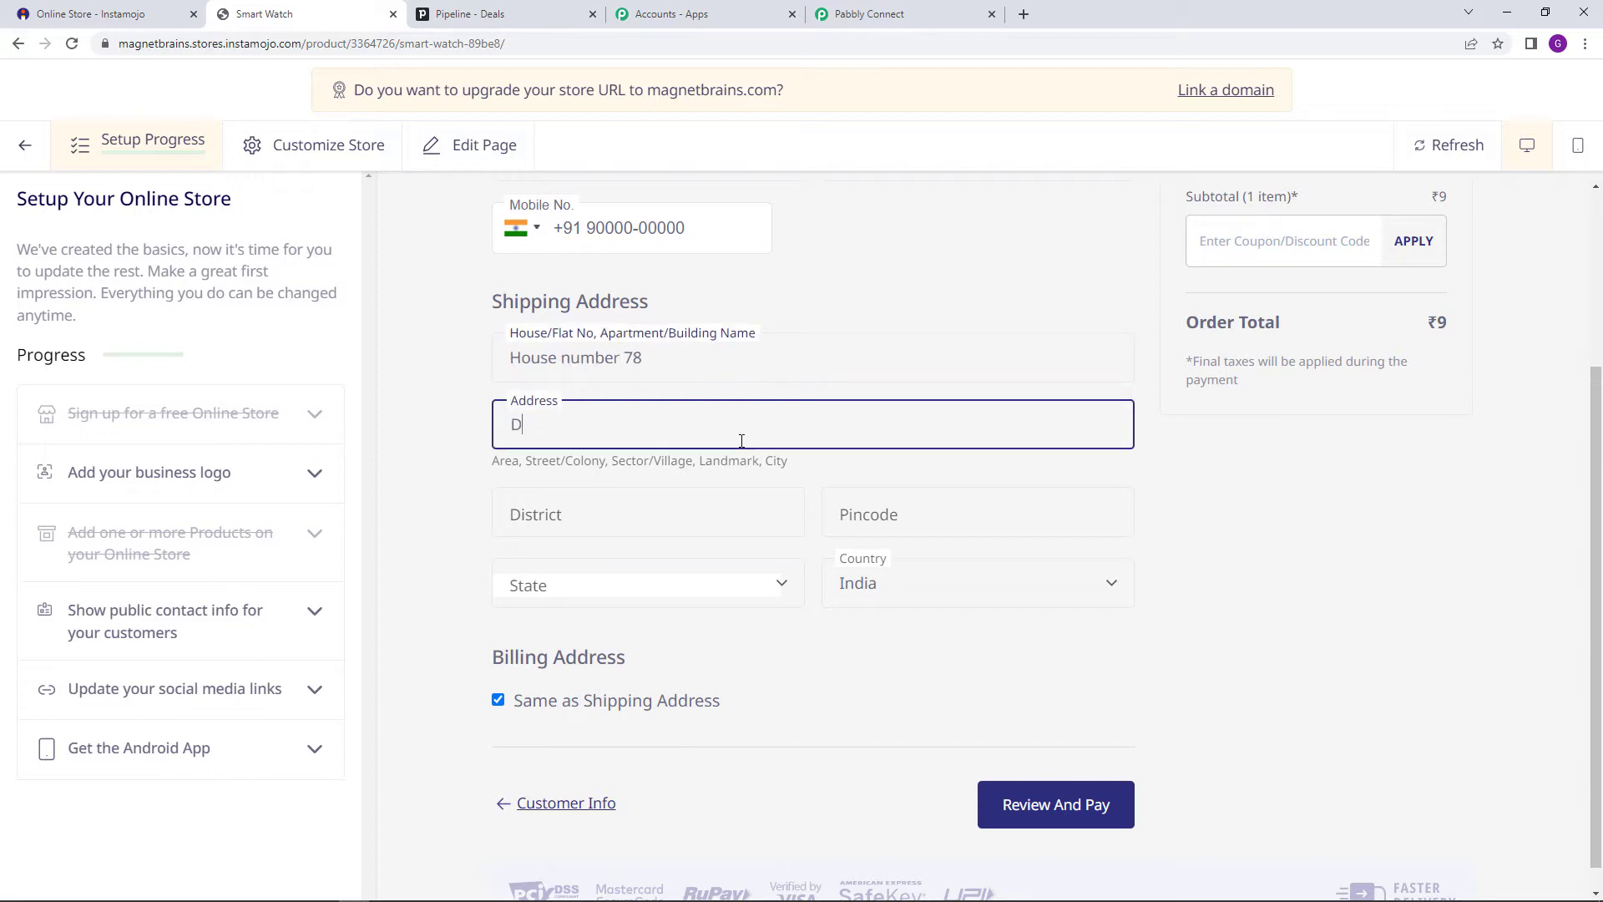
text(emo )
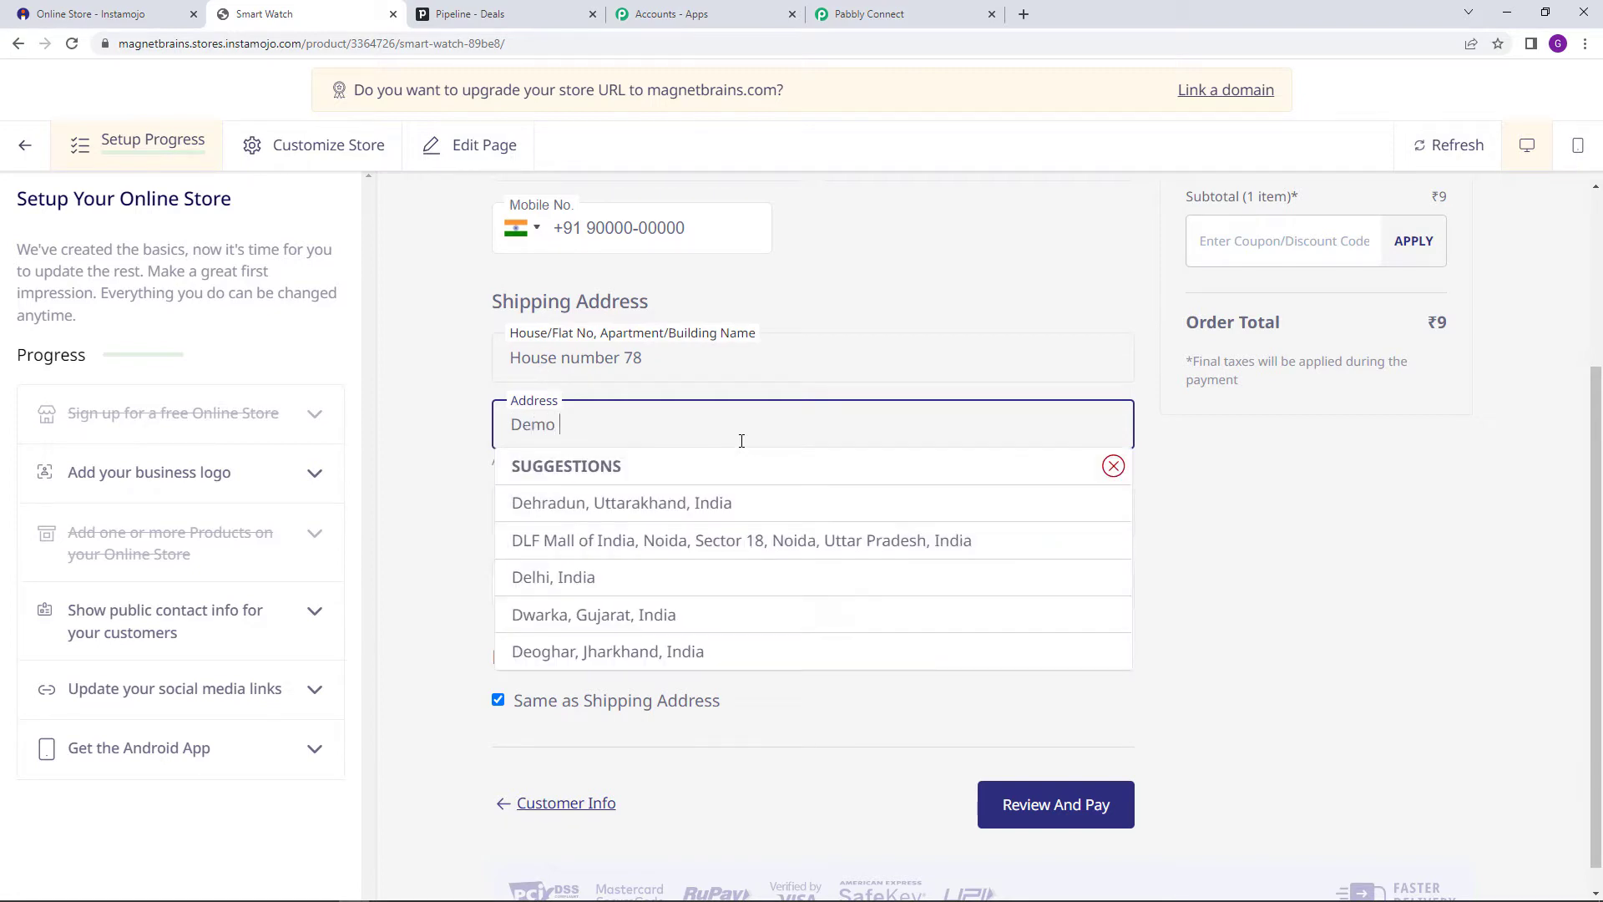
text(Place)
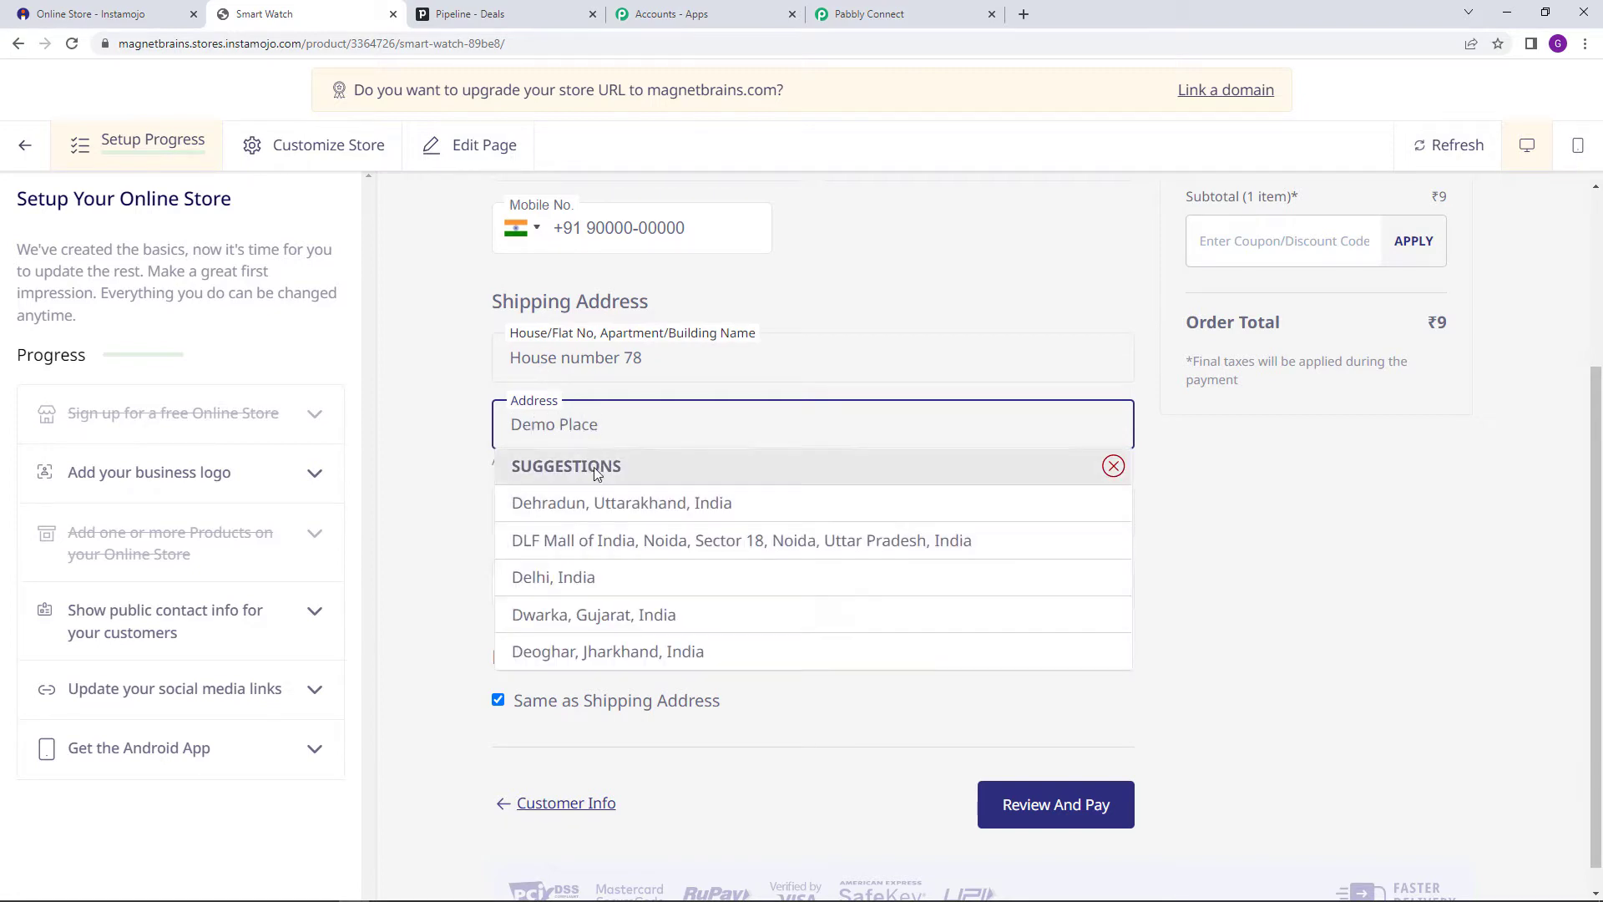
click(476, 498)
Fill in the shipping address's district and pincode
click(531, 526)
text(Bhopl)
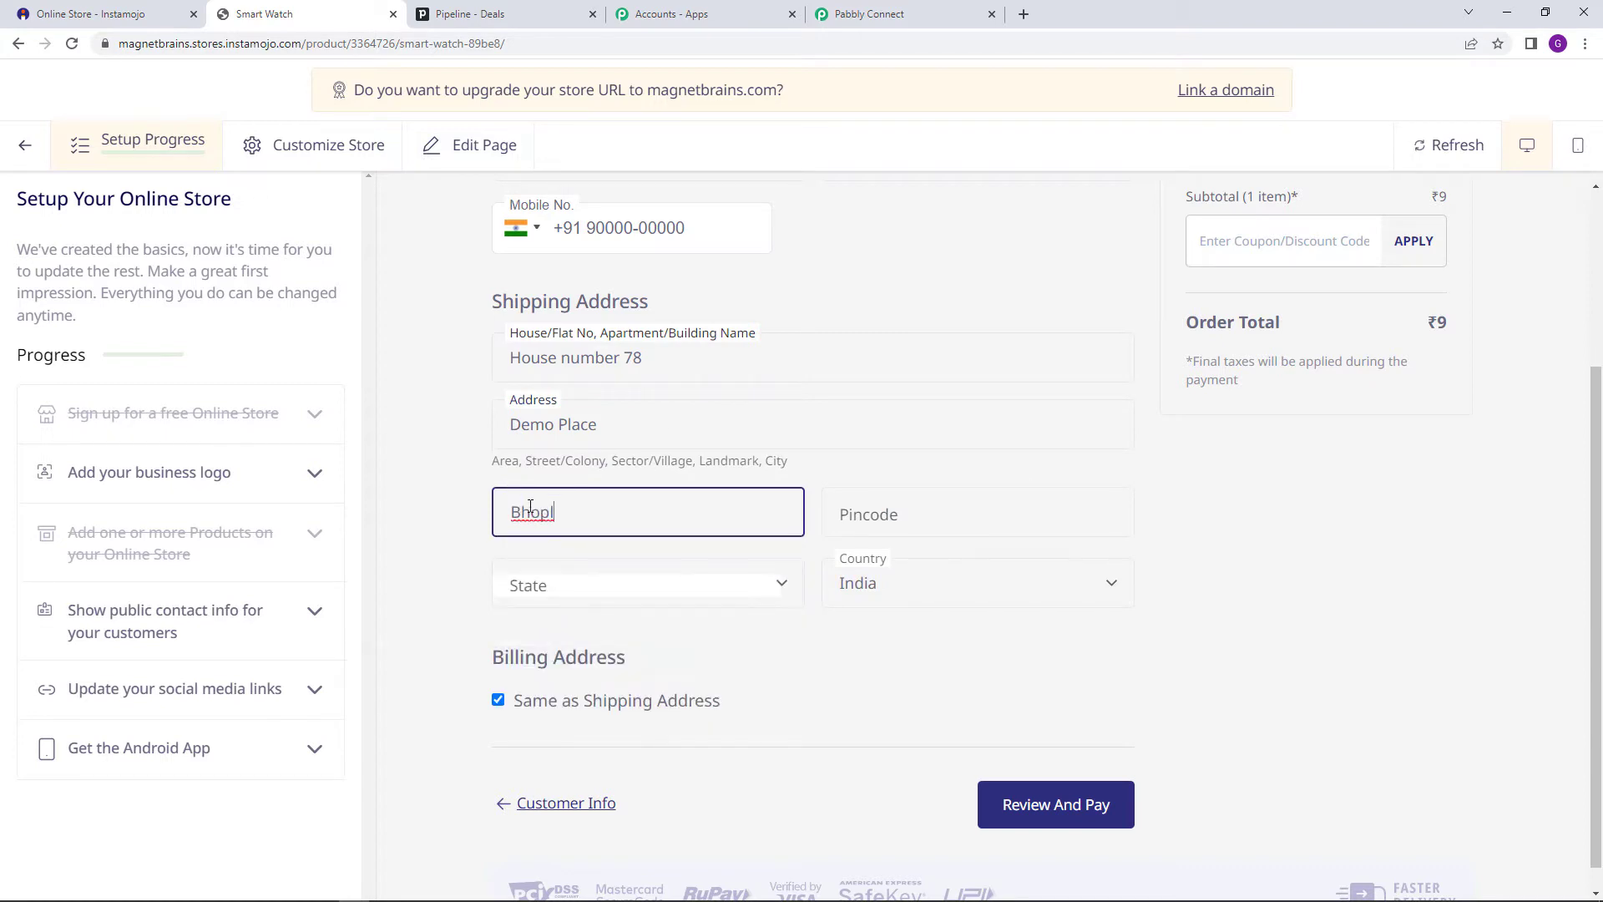
key(BackSpace)
text(al)
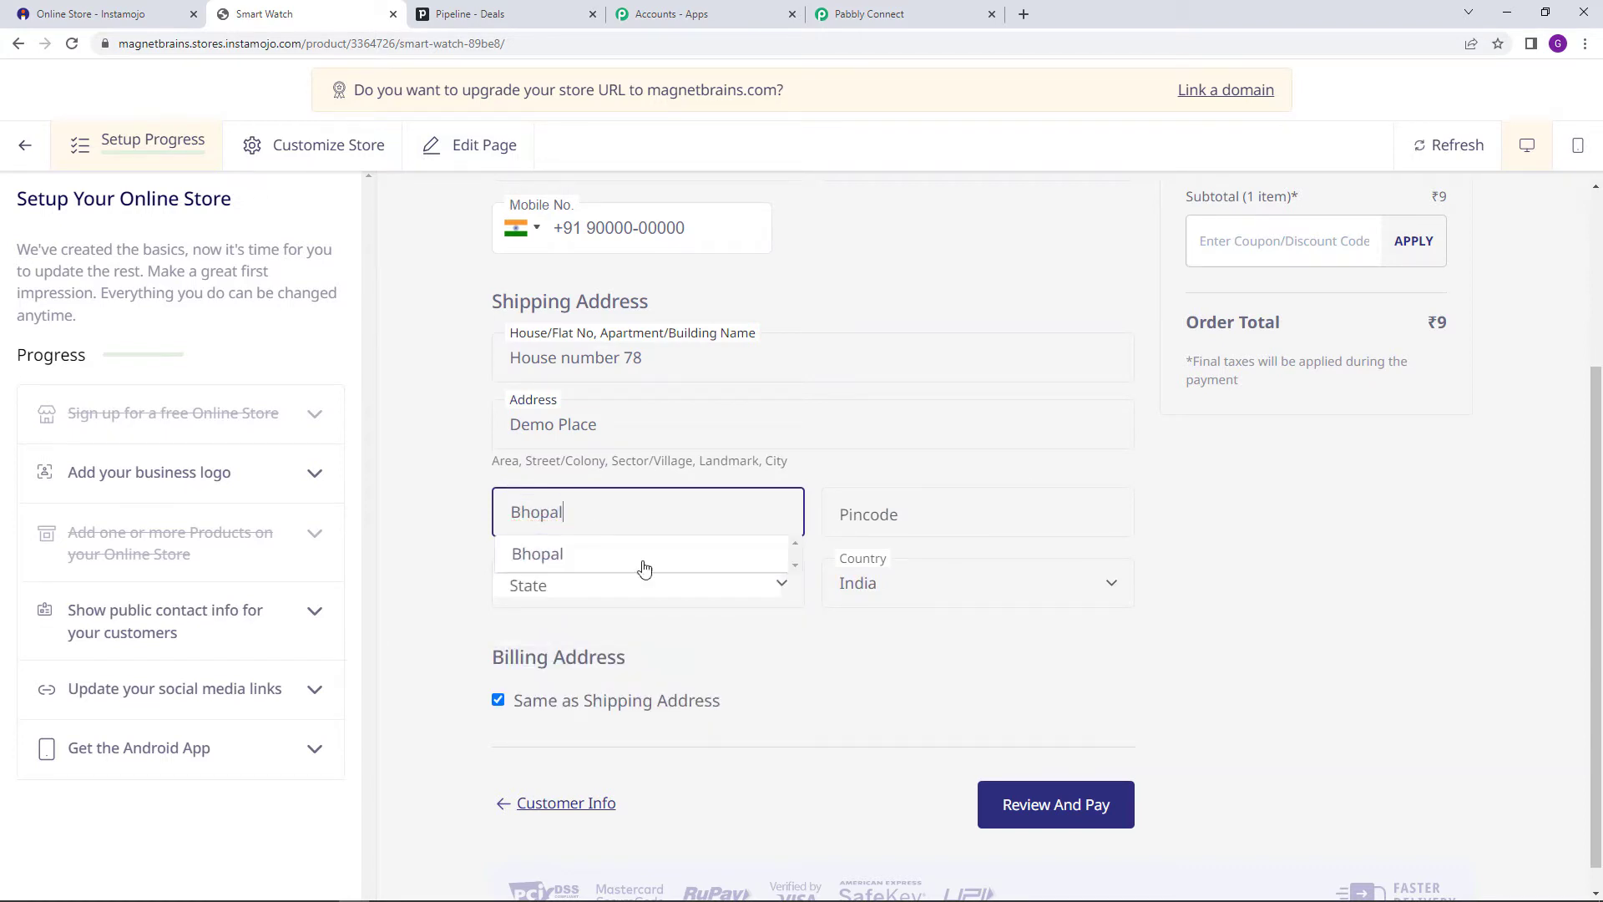
click(958, 523)
text(462003)
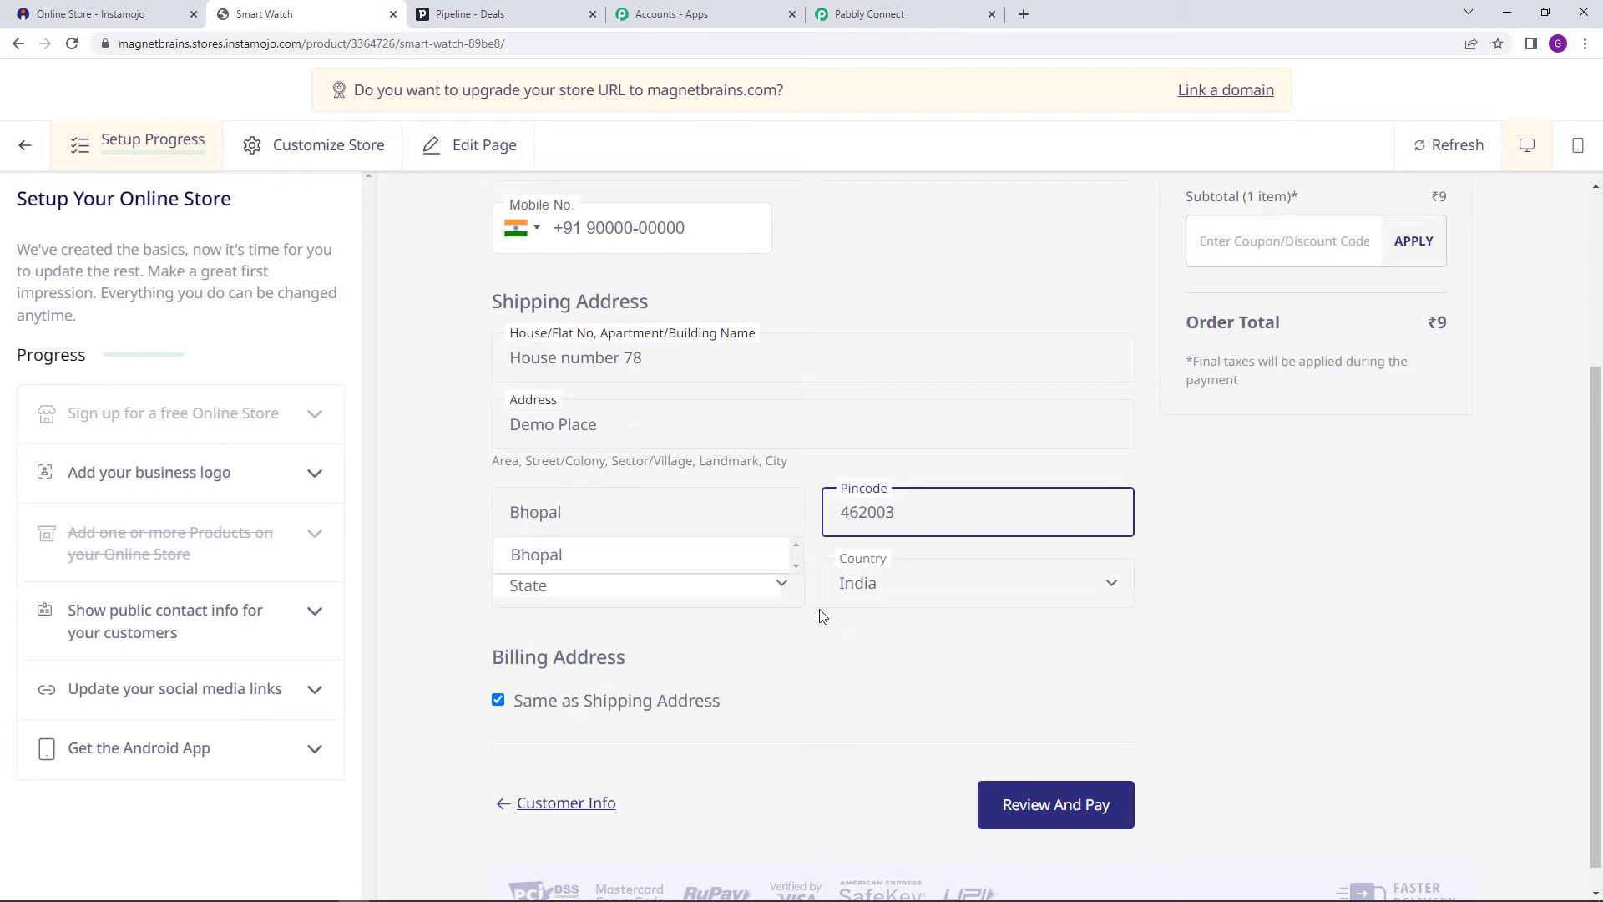
Choose Madhya Pradesh as the shipping state and proceed to the order review
click(706, 591)
key(m)
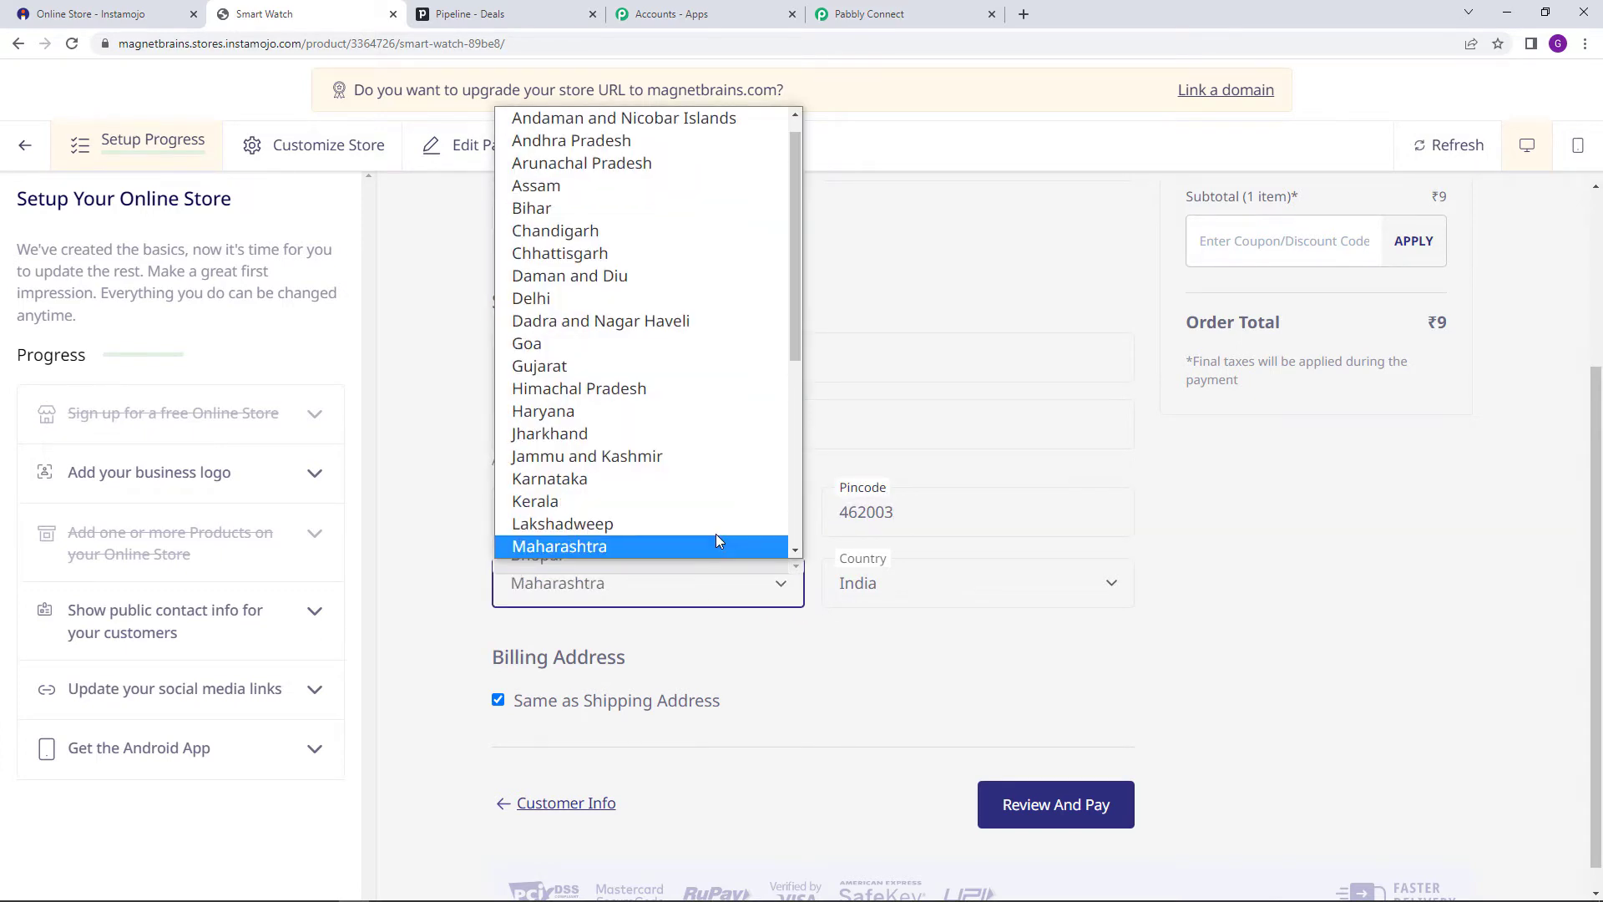
key(d)
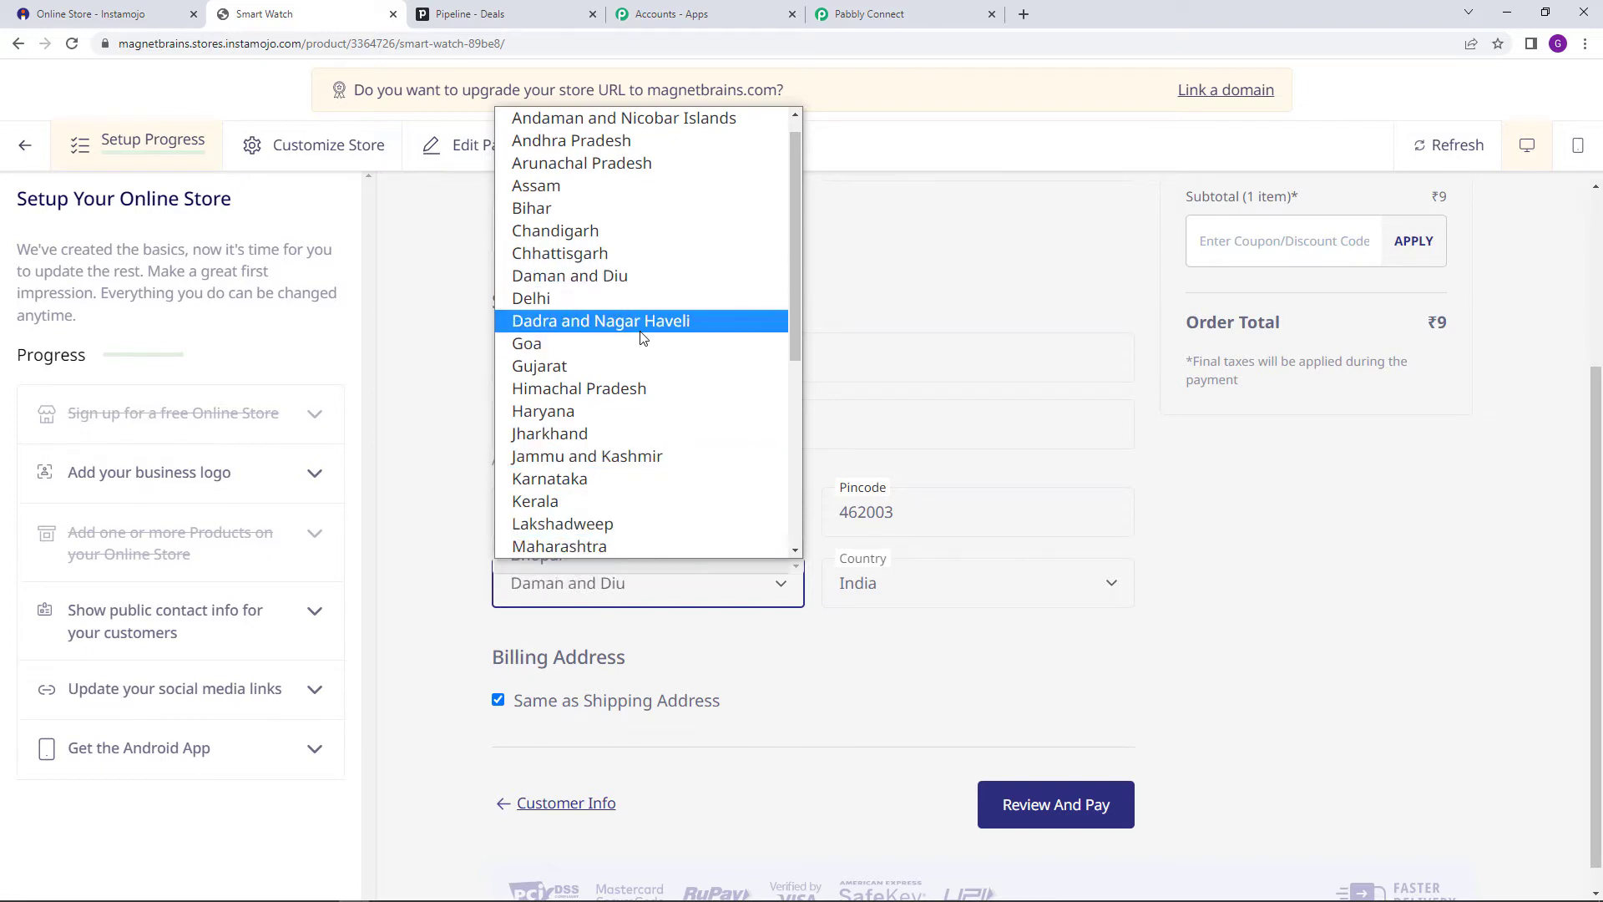
key(h)
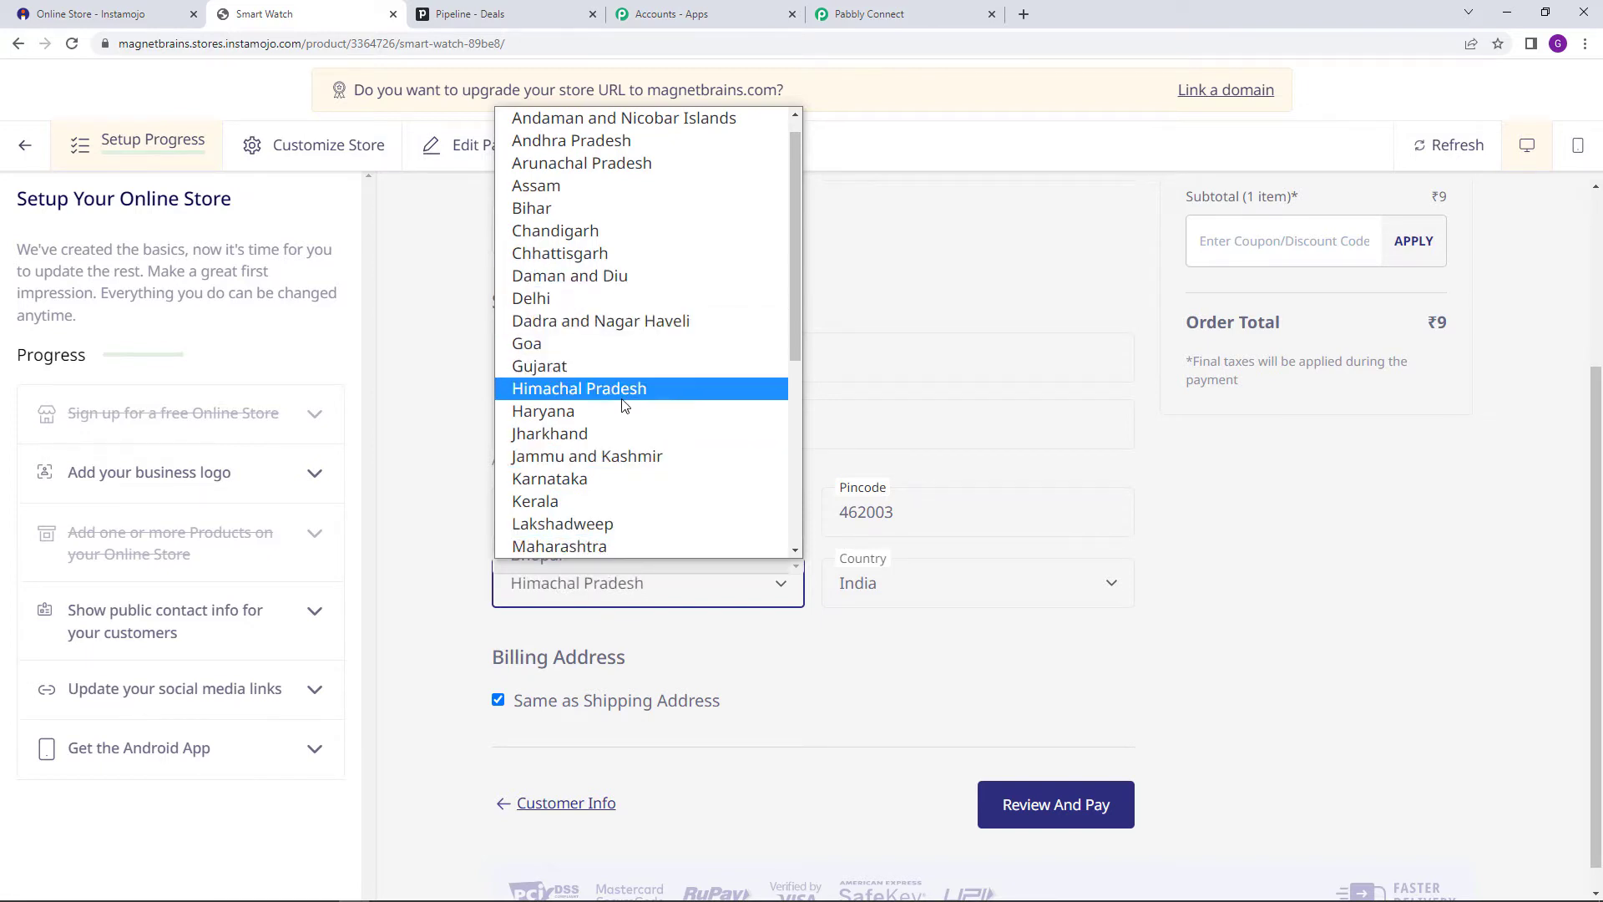
scroll(644, 511, down, 5)
click(645, 257)
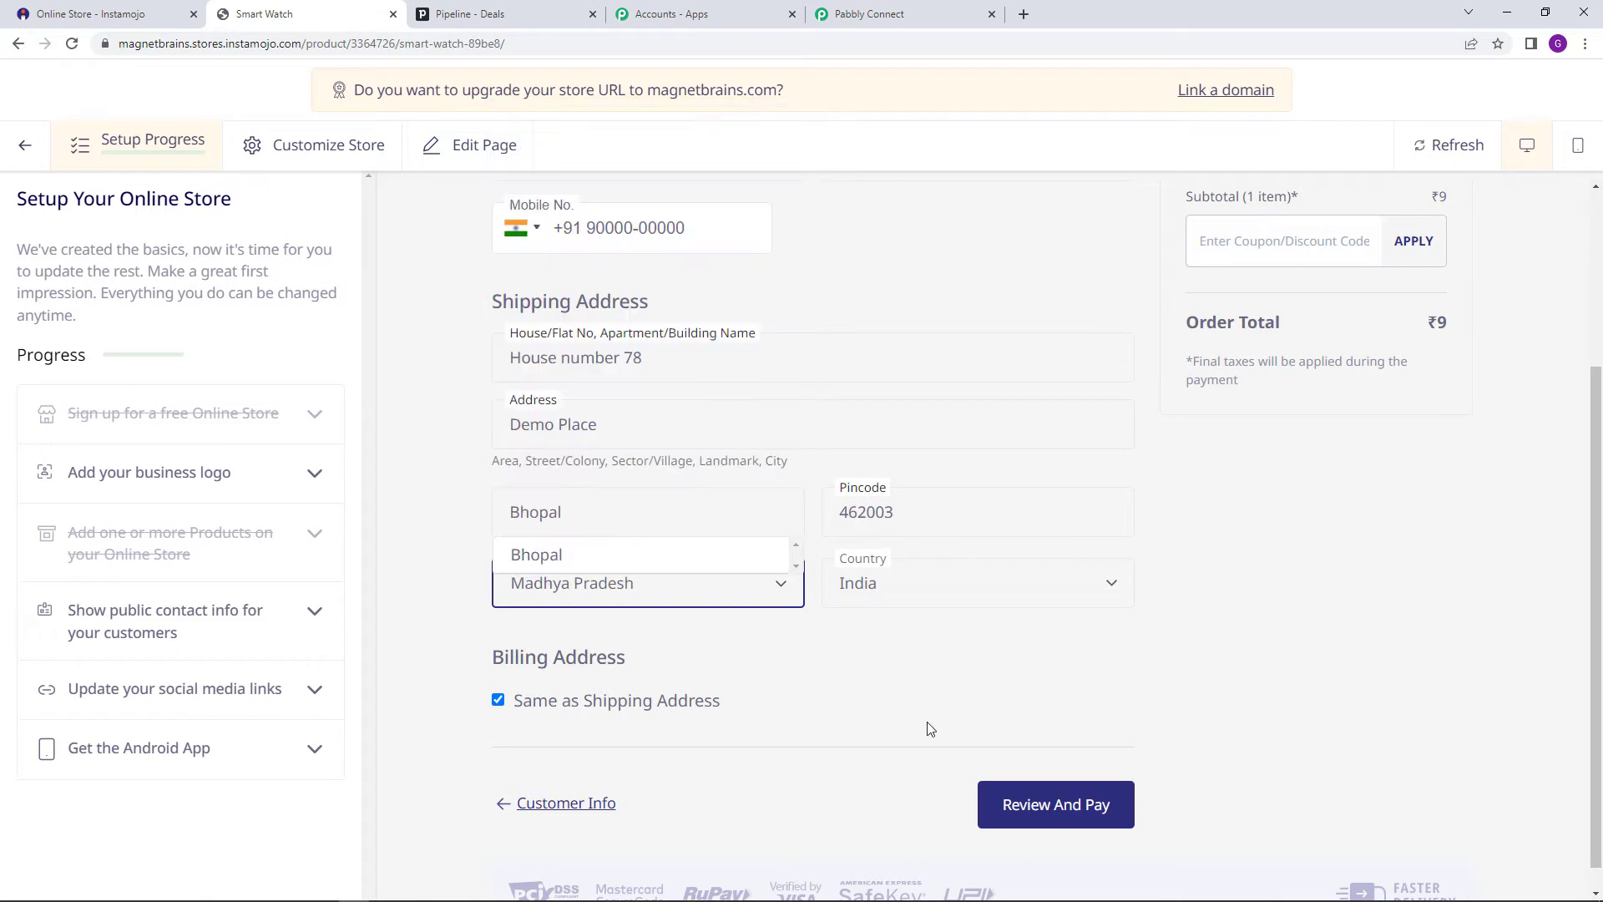
scroll(755, 640, down, 1)
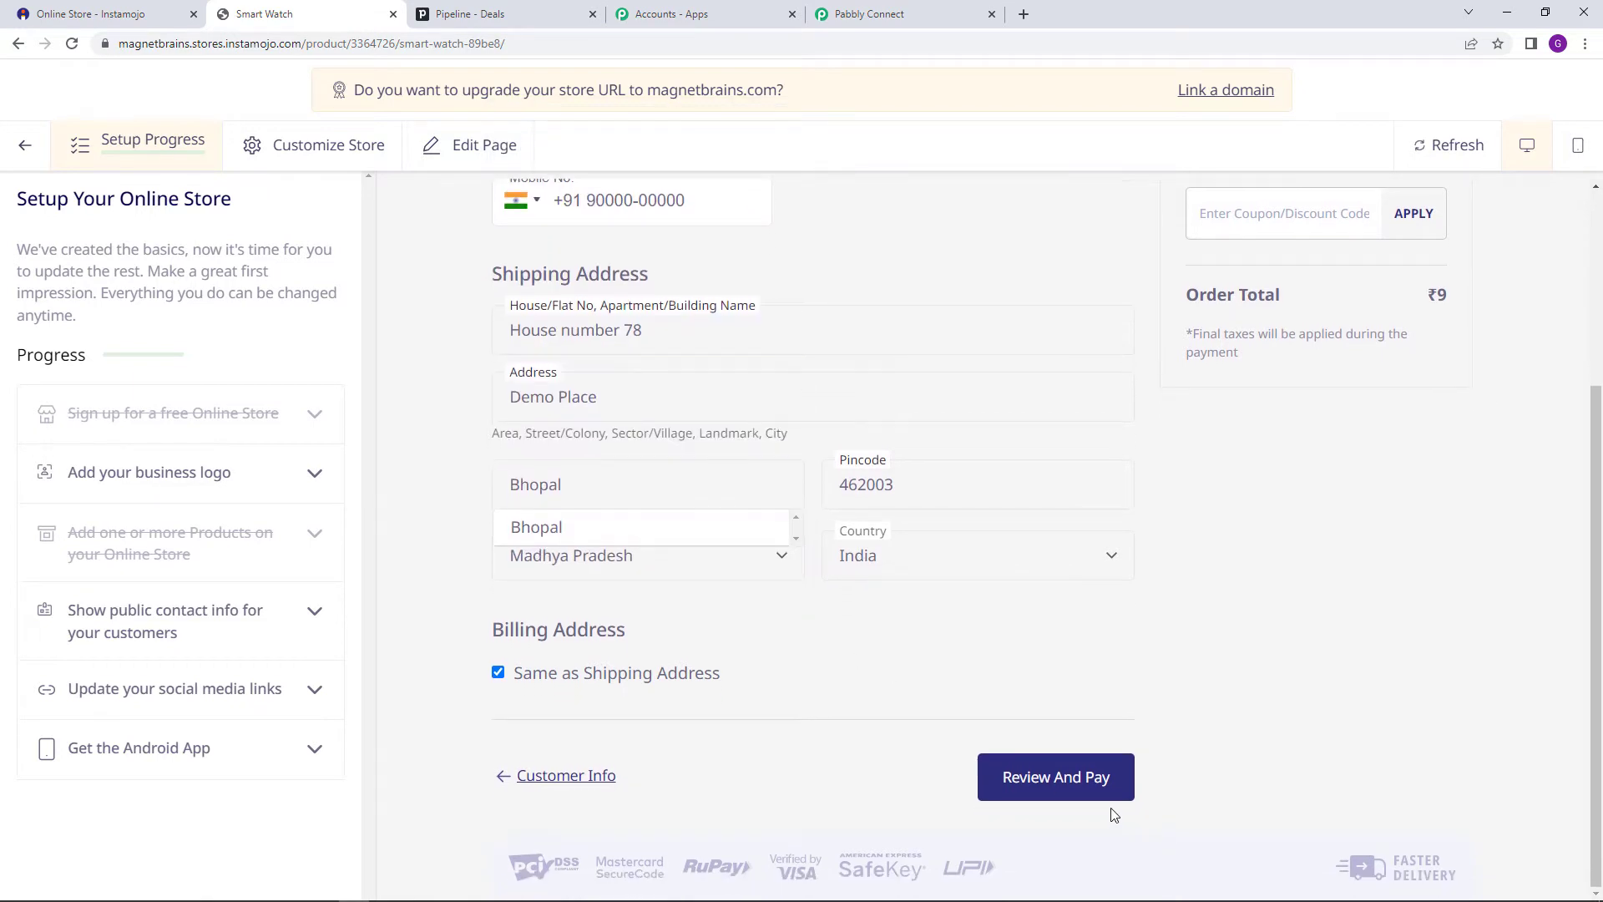
click(1060, 799)
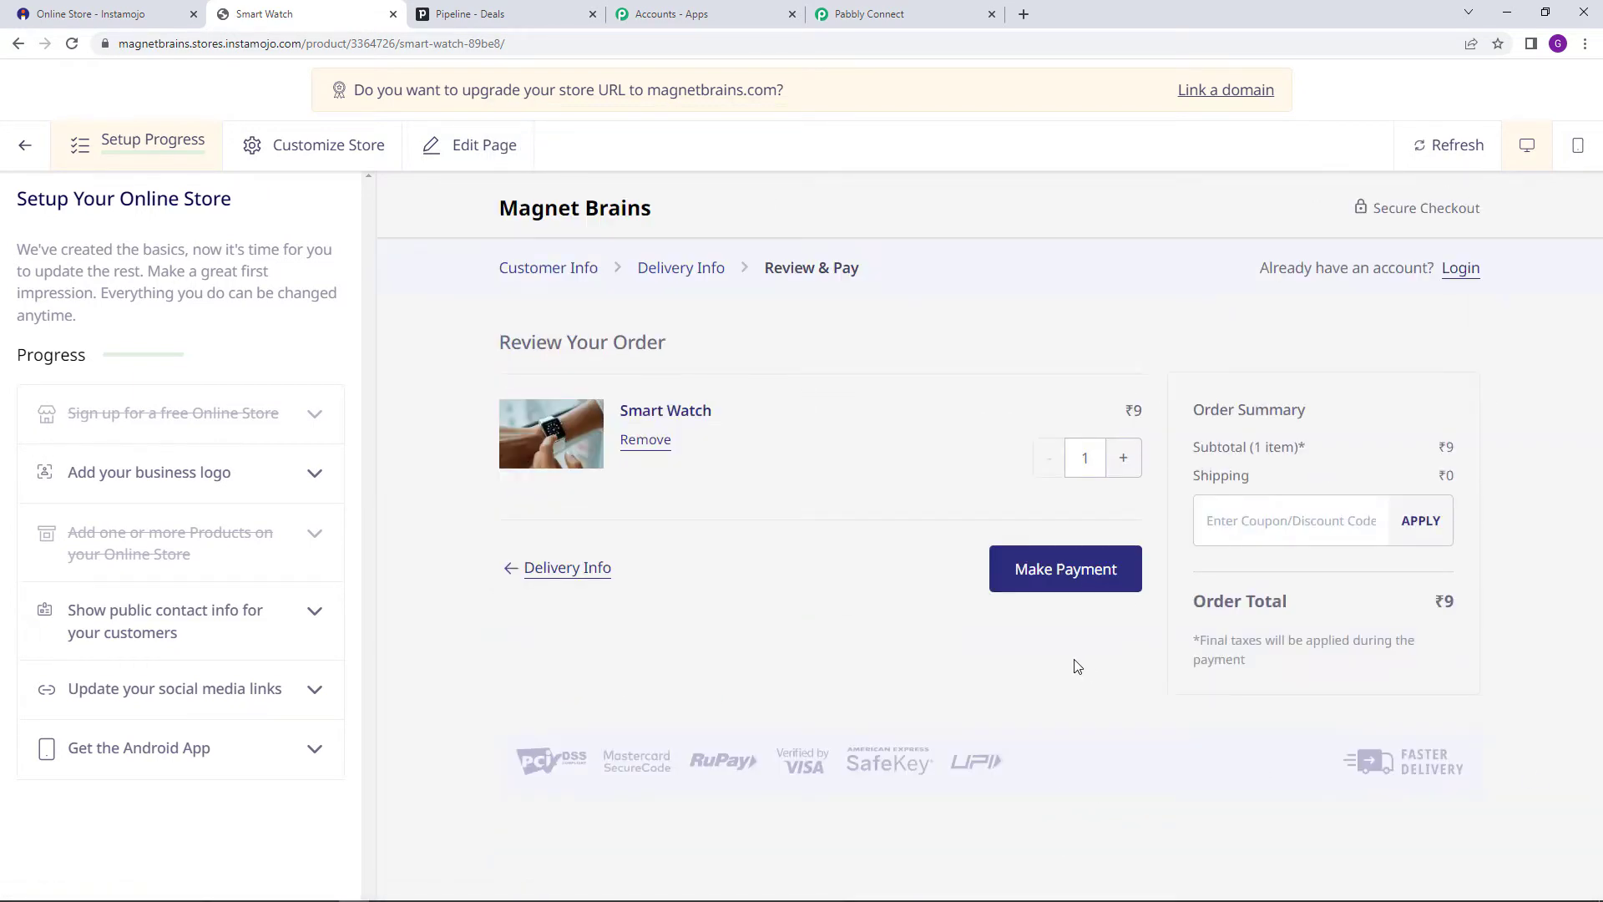
Make the ₹9 payment for the Smart Watch order using the QR code
click(1039, 590)
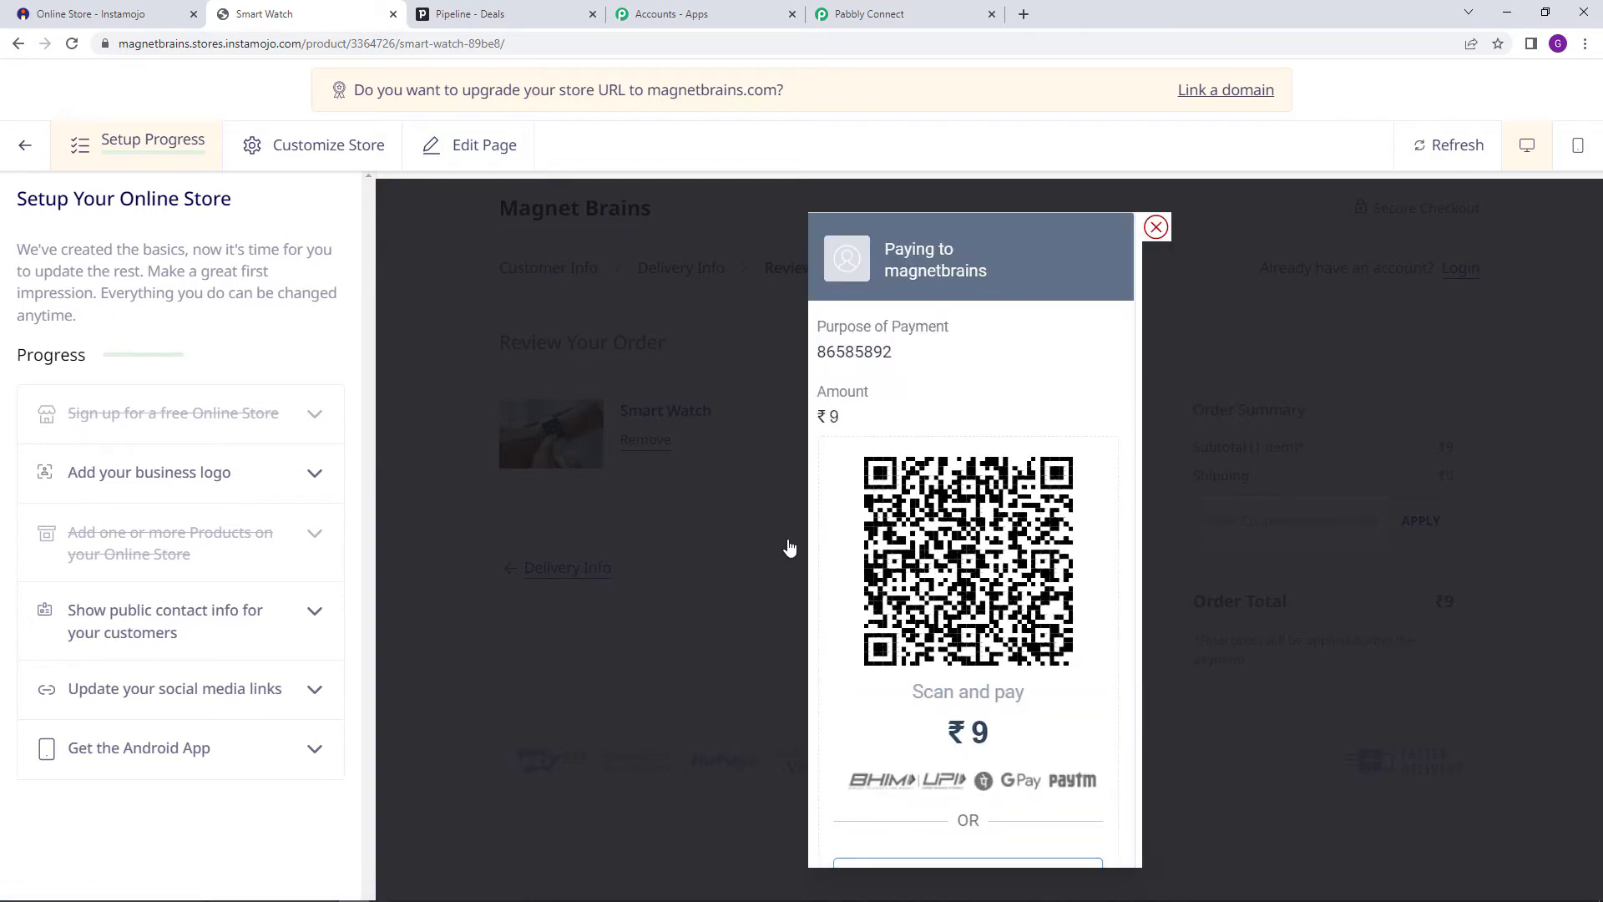
scroll(960, 576, down, 3)
scroll(973, 626, up, 3)
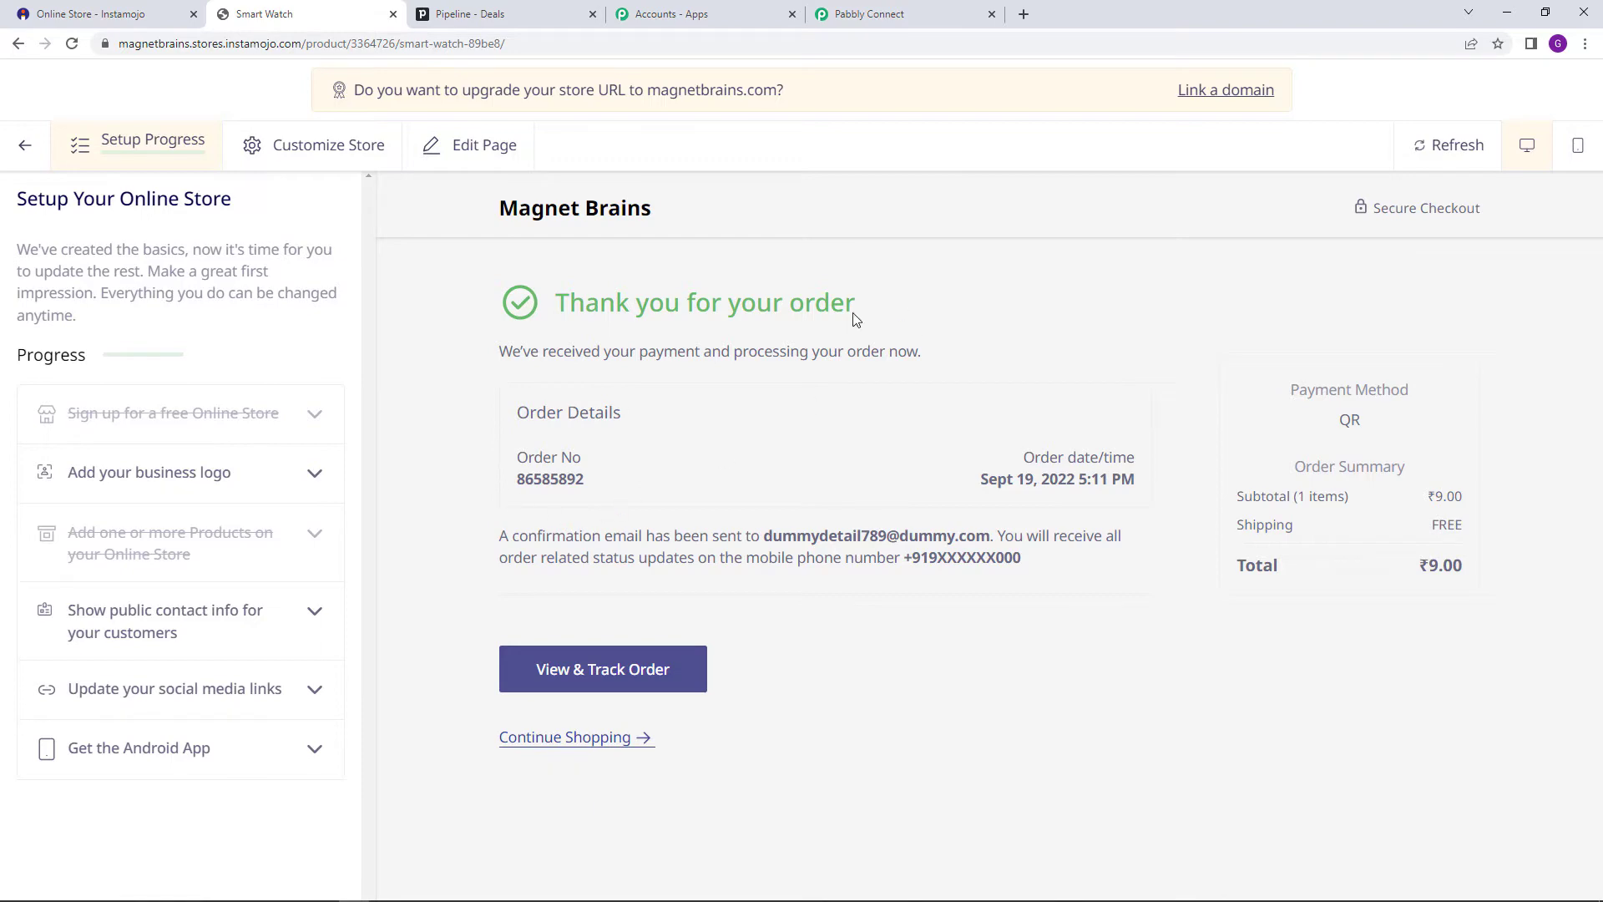
Switch to Pabbly Connect and check the buyer name, email and phone in the Instamojo trigger's received webhook response
click(877, 17)
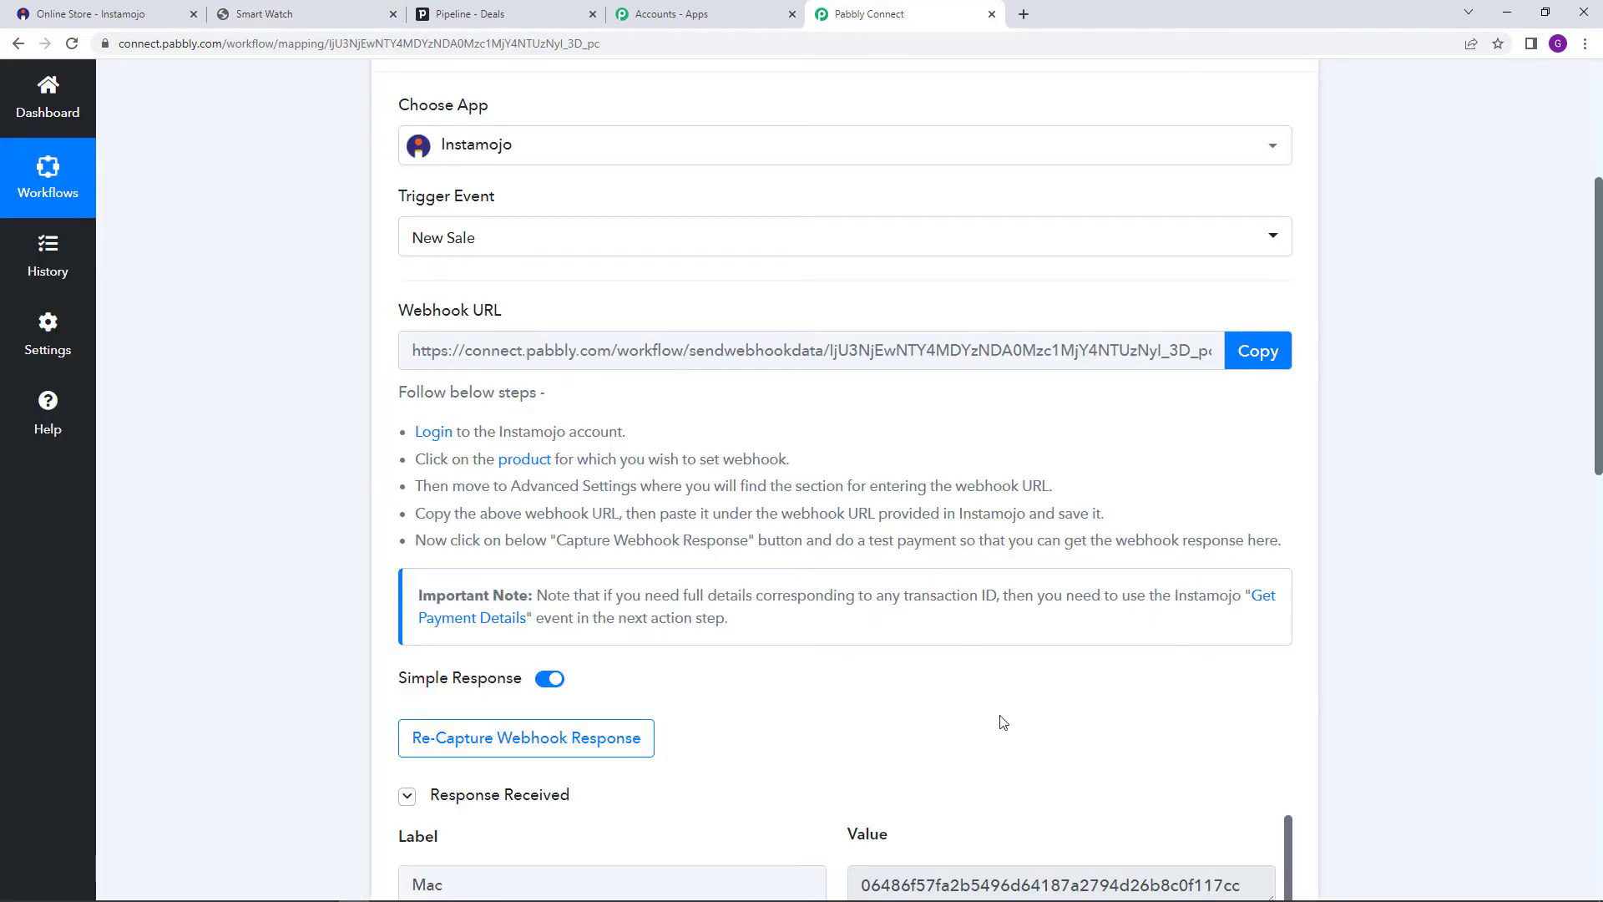
scroll(1002, 722, down, 4)
scroll(960, 471, down, 3)
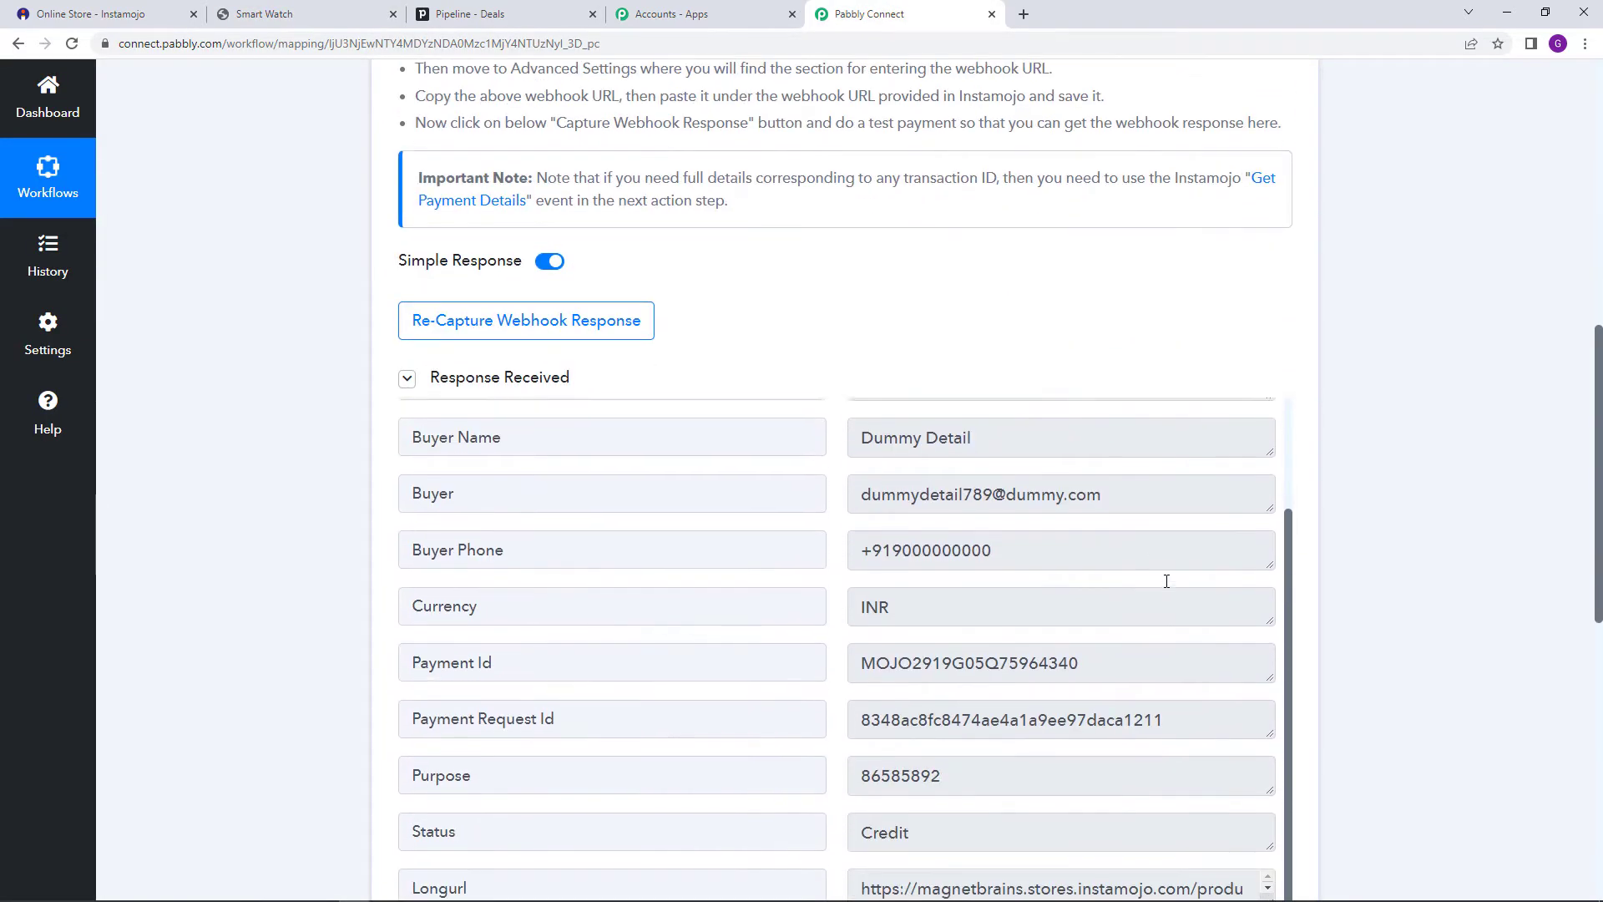
scroll(1169, 579, up, 2)
scroll(1394, 565, down, 2)
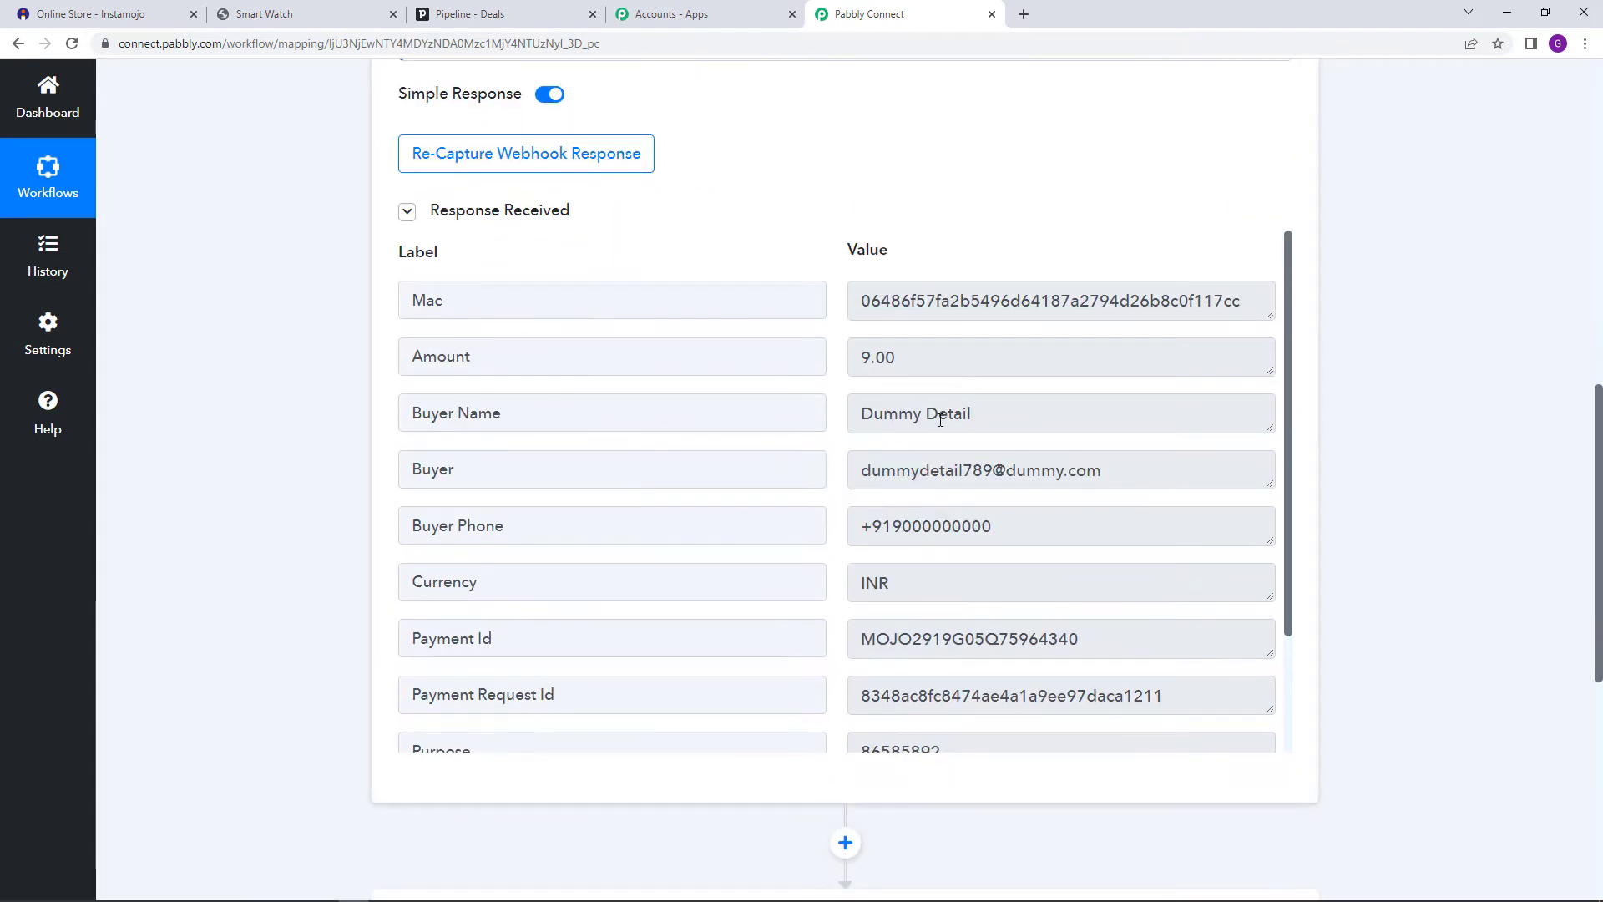
scroll(940, 419, down, 1)
triple_click(977, 338)
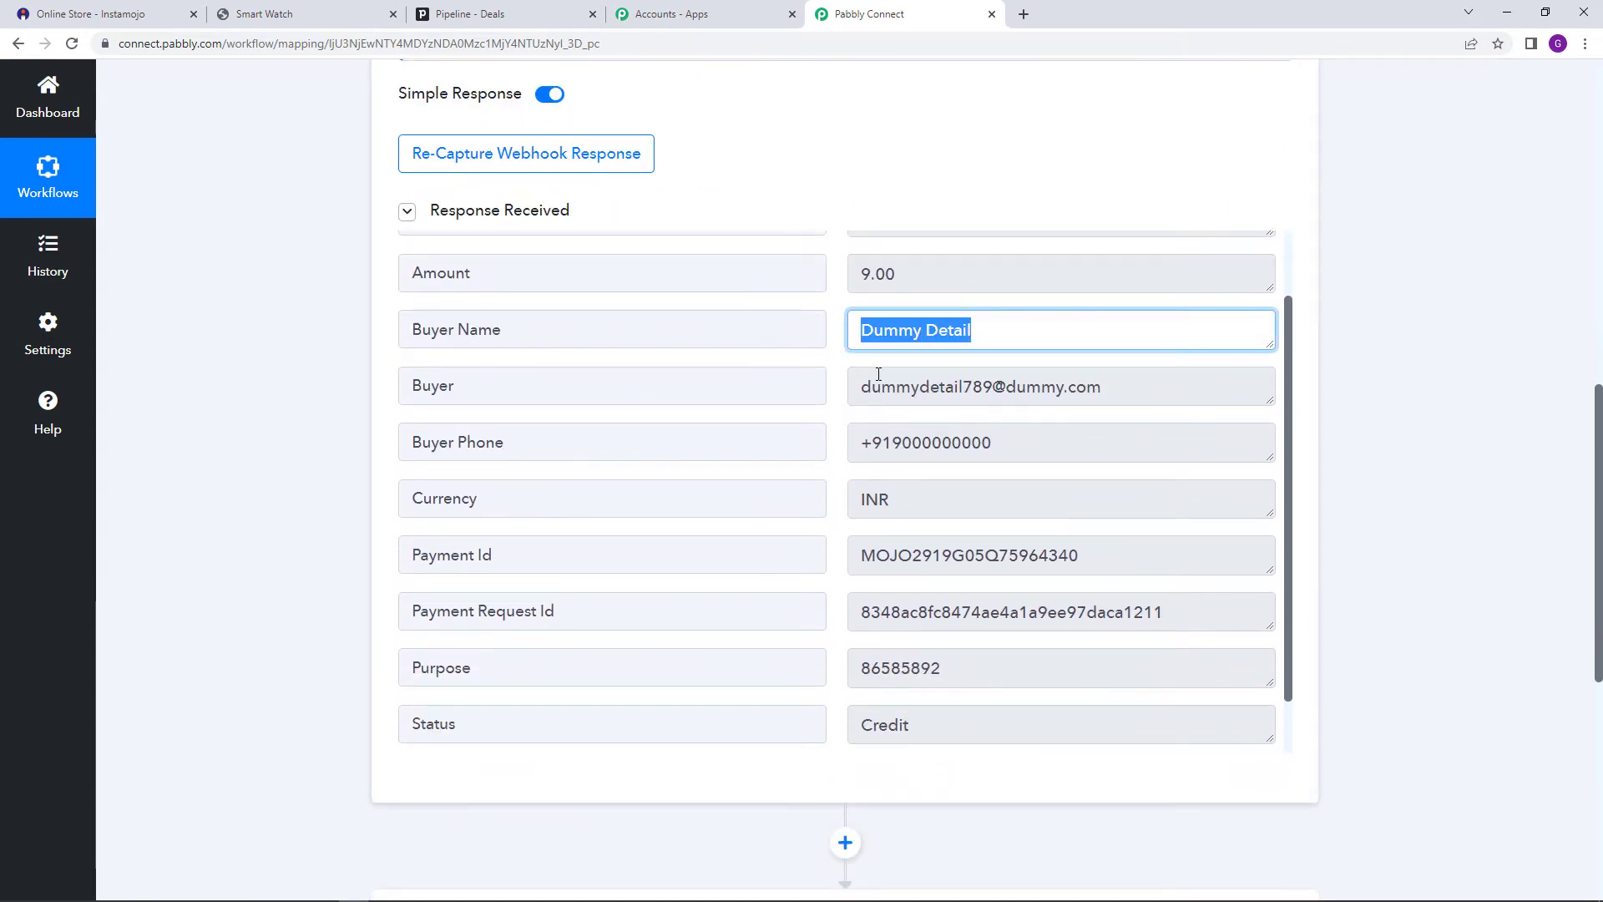
drag(866, 392, 1127, 401)
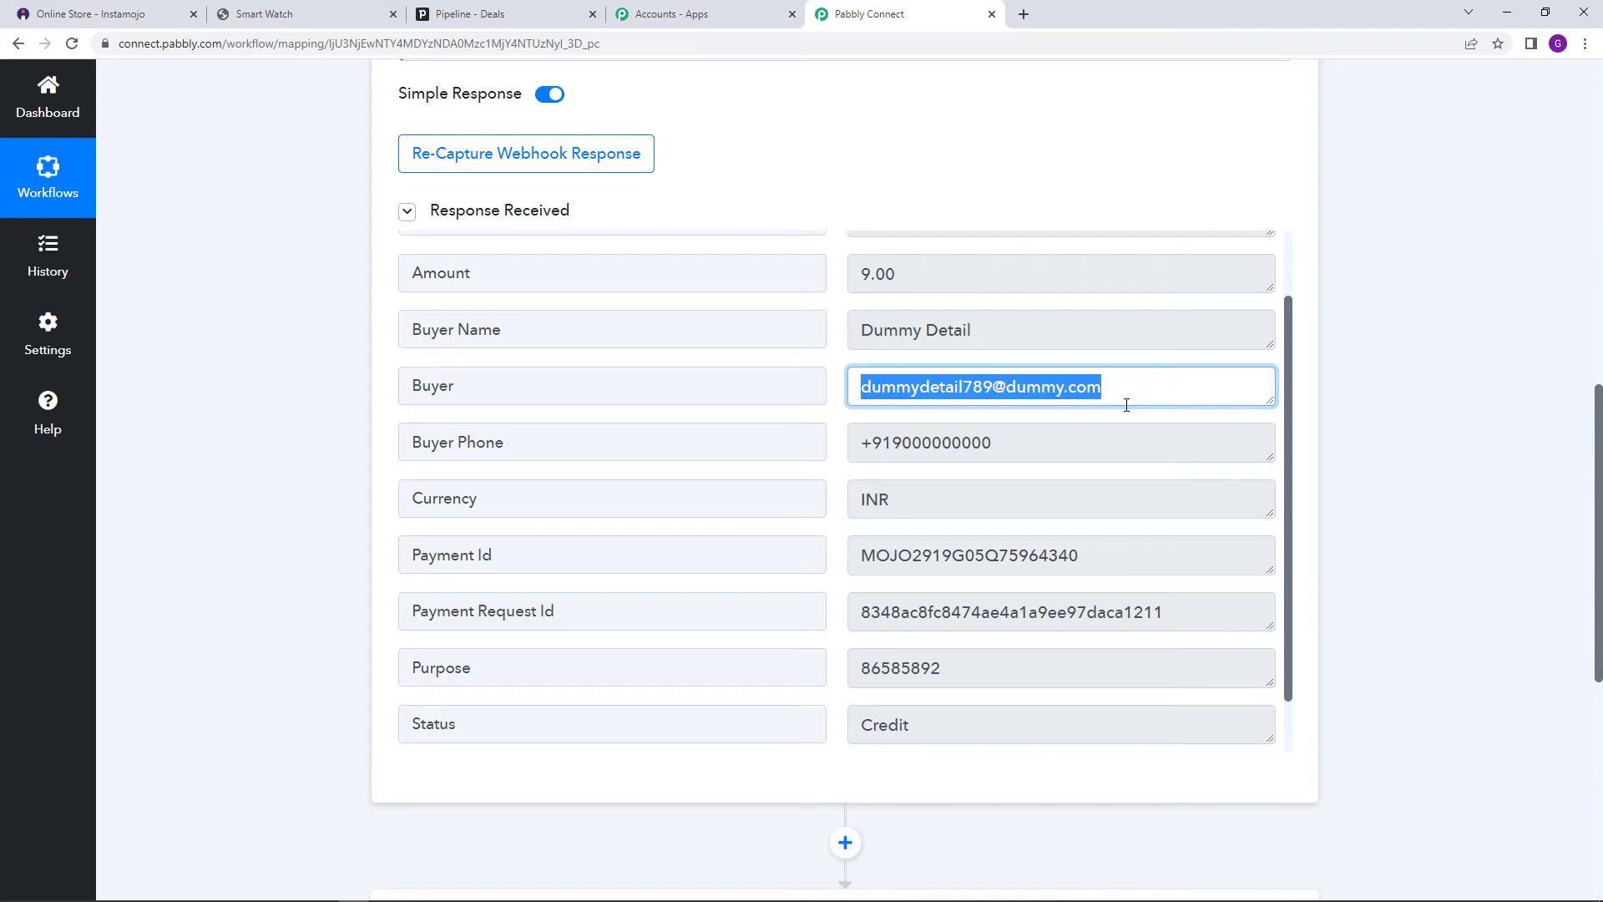
scroll(815, 352, down, 2)
triple_click(985, 276)
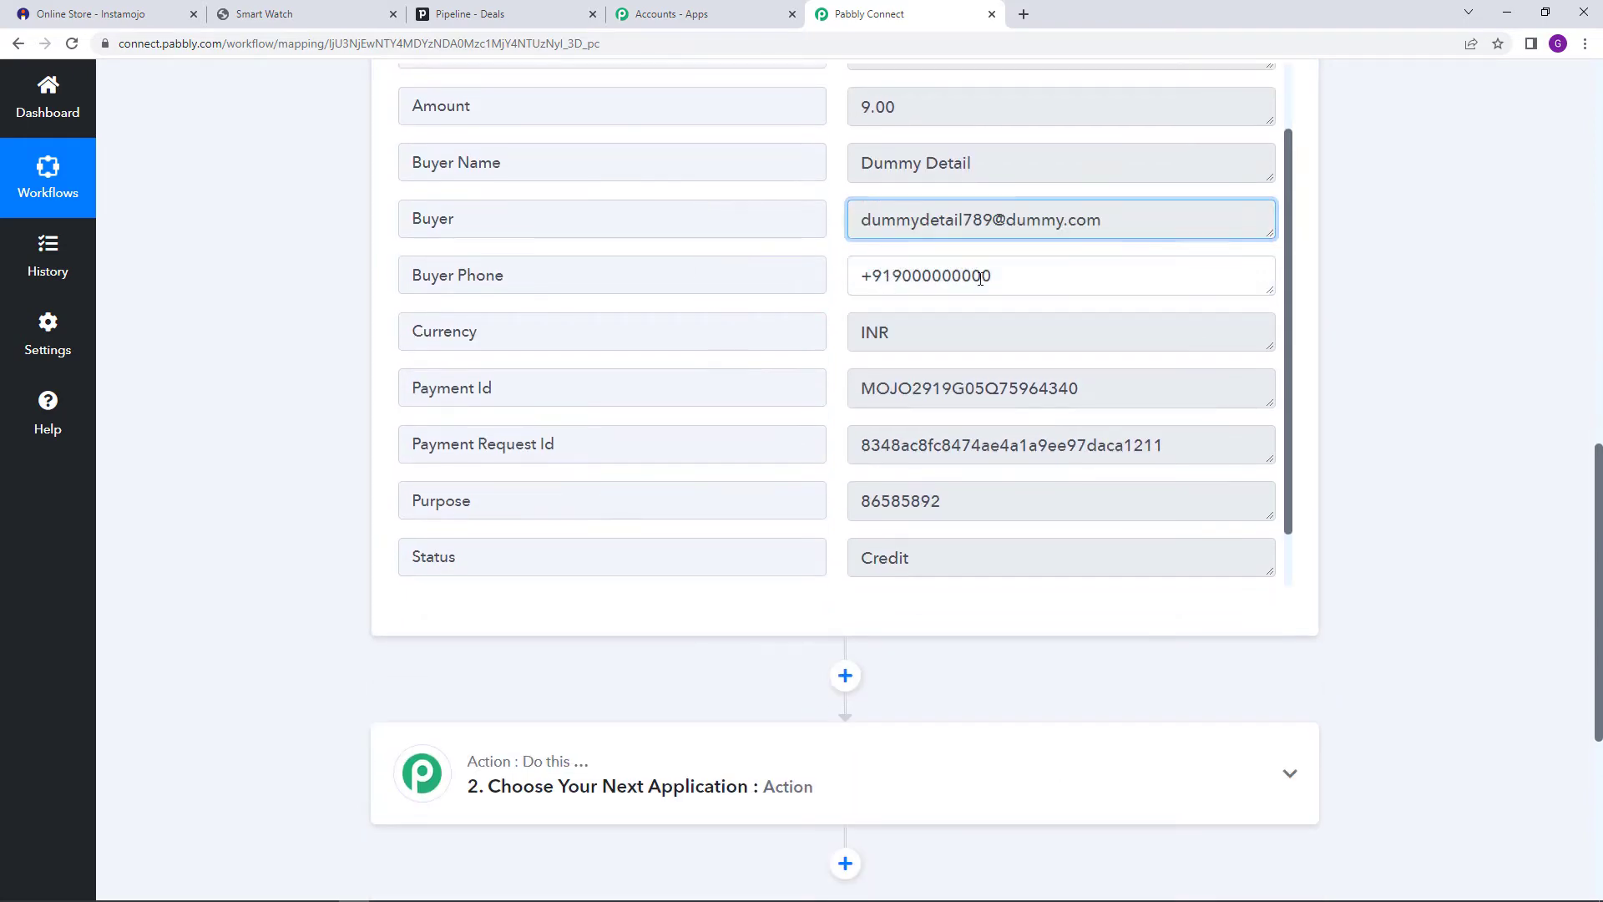
scroll(1120, 431, down, 1)
scroll(1119, 432, up, 3)
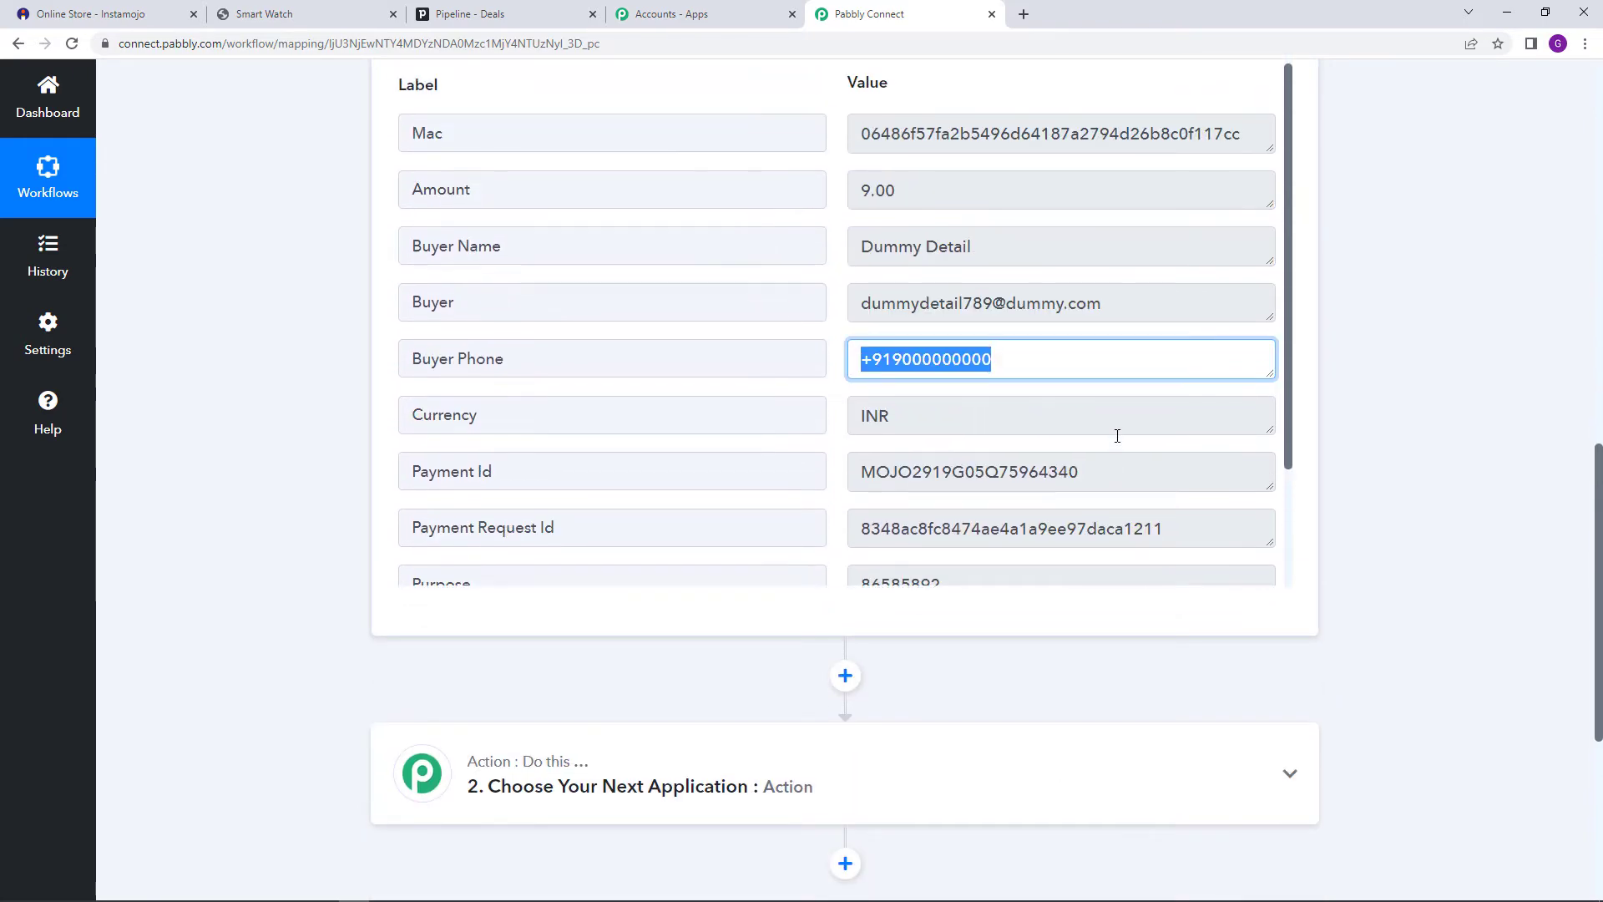
Review the Instamojo trigger's app, event and webhook setup together with its captured response data
scroll(1383, 417, up, 4)
scroll(1383, 418, up, 9)
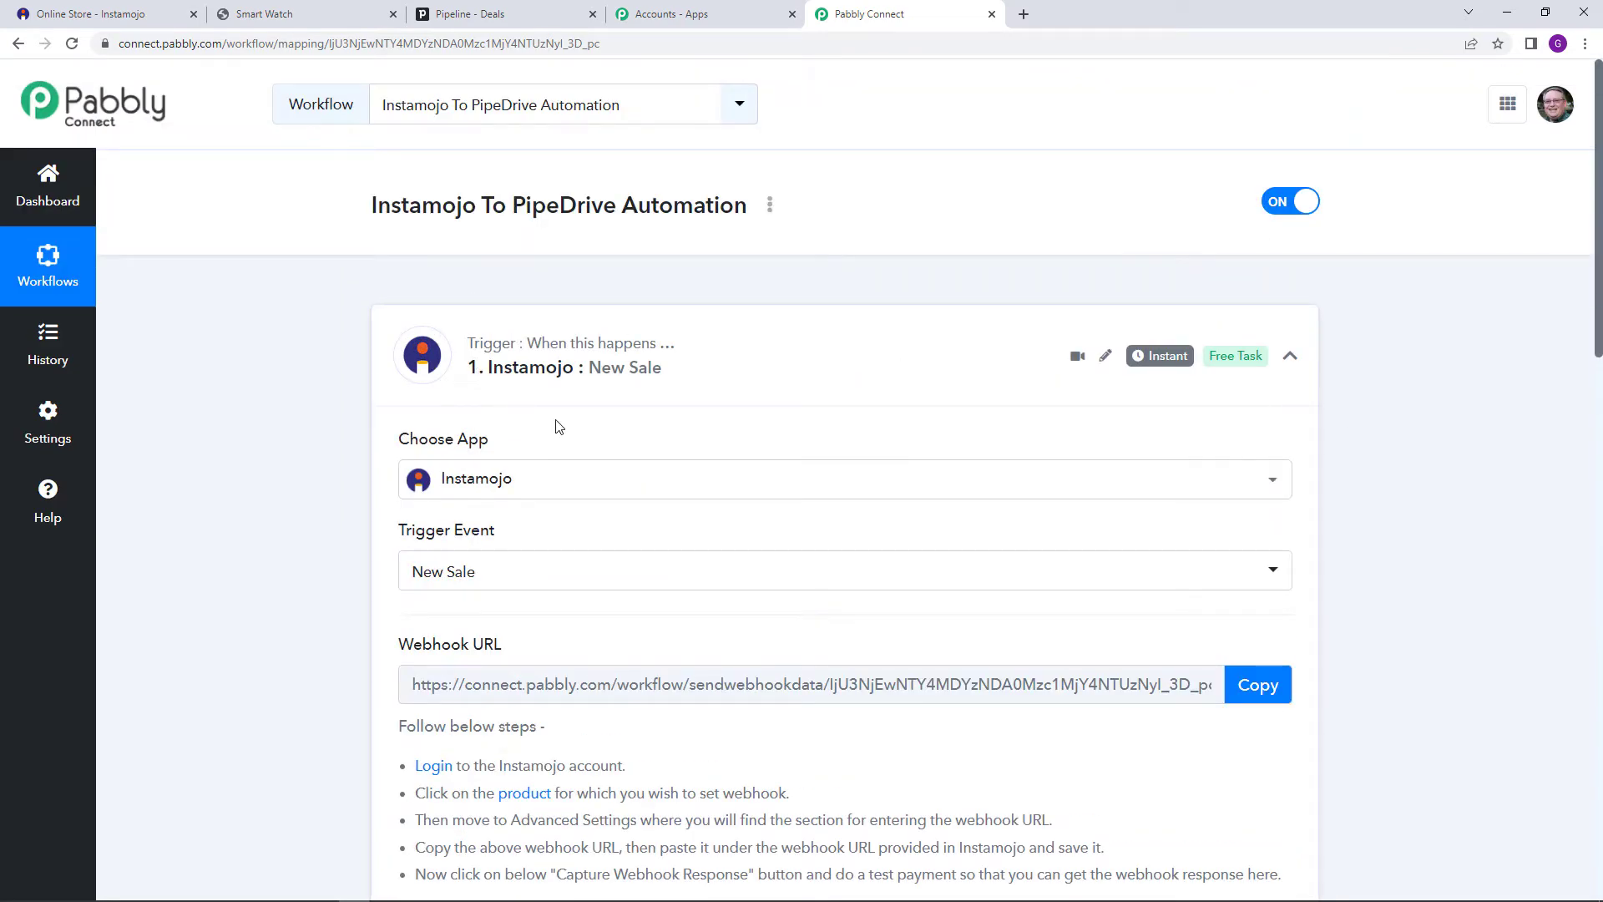
scroll(555, 424, down, 2)
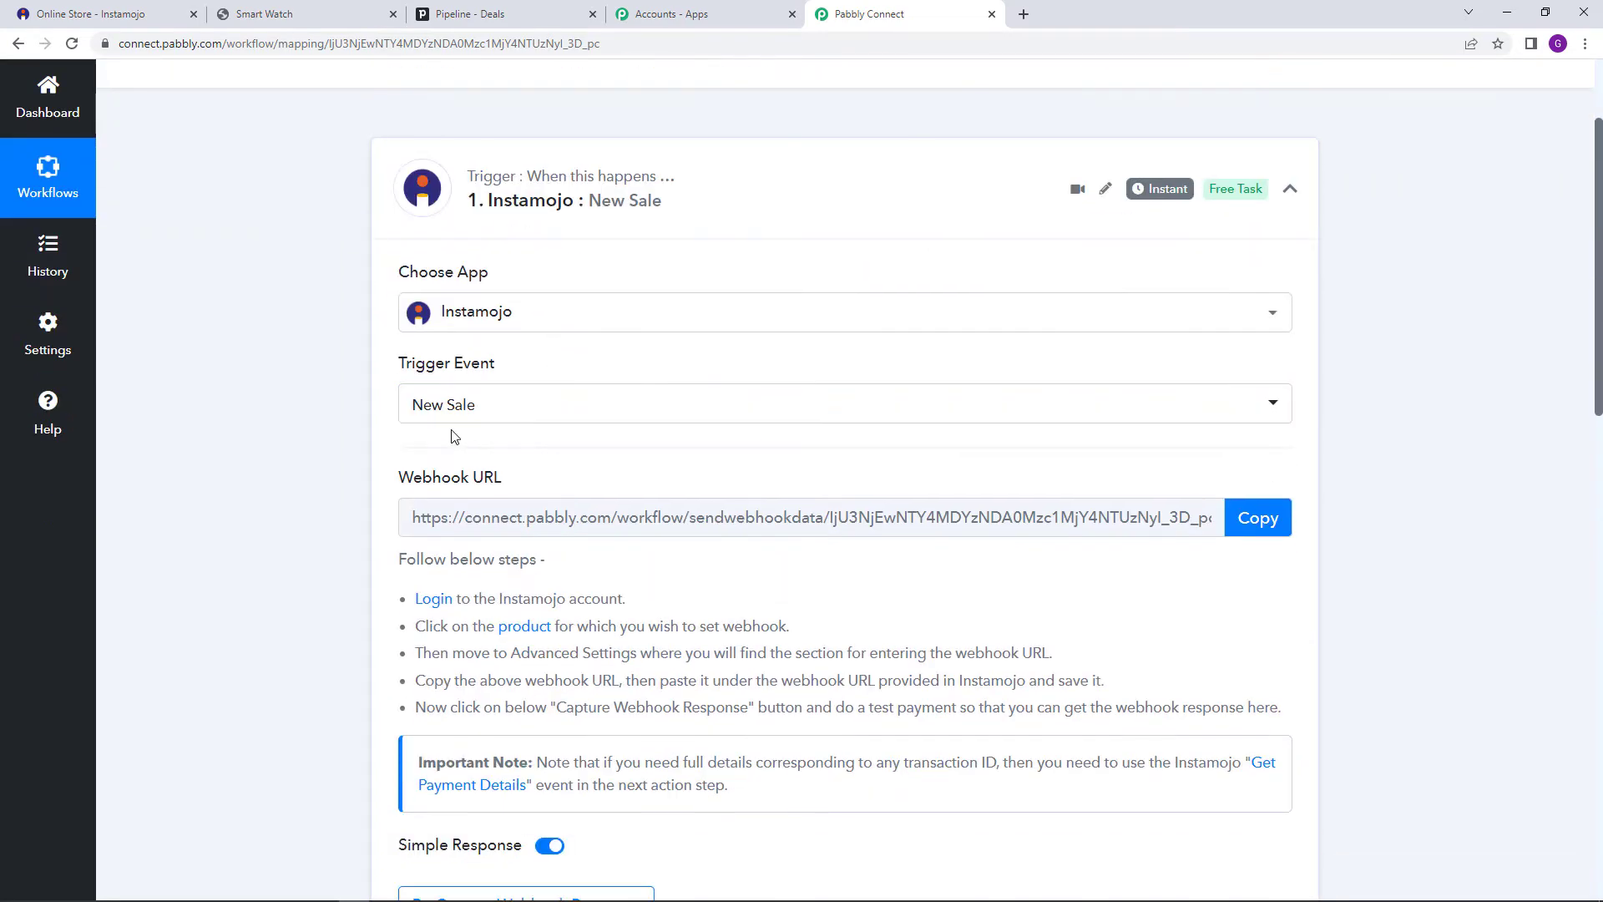
scroll(482, 433, down, 1)
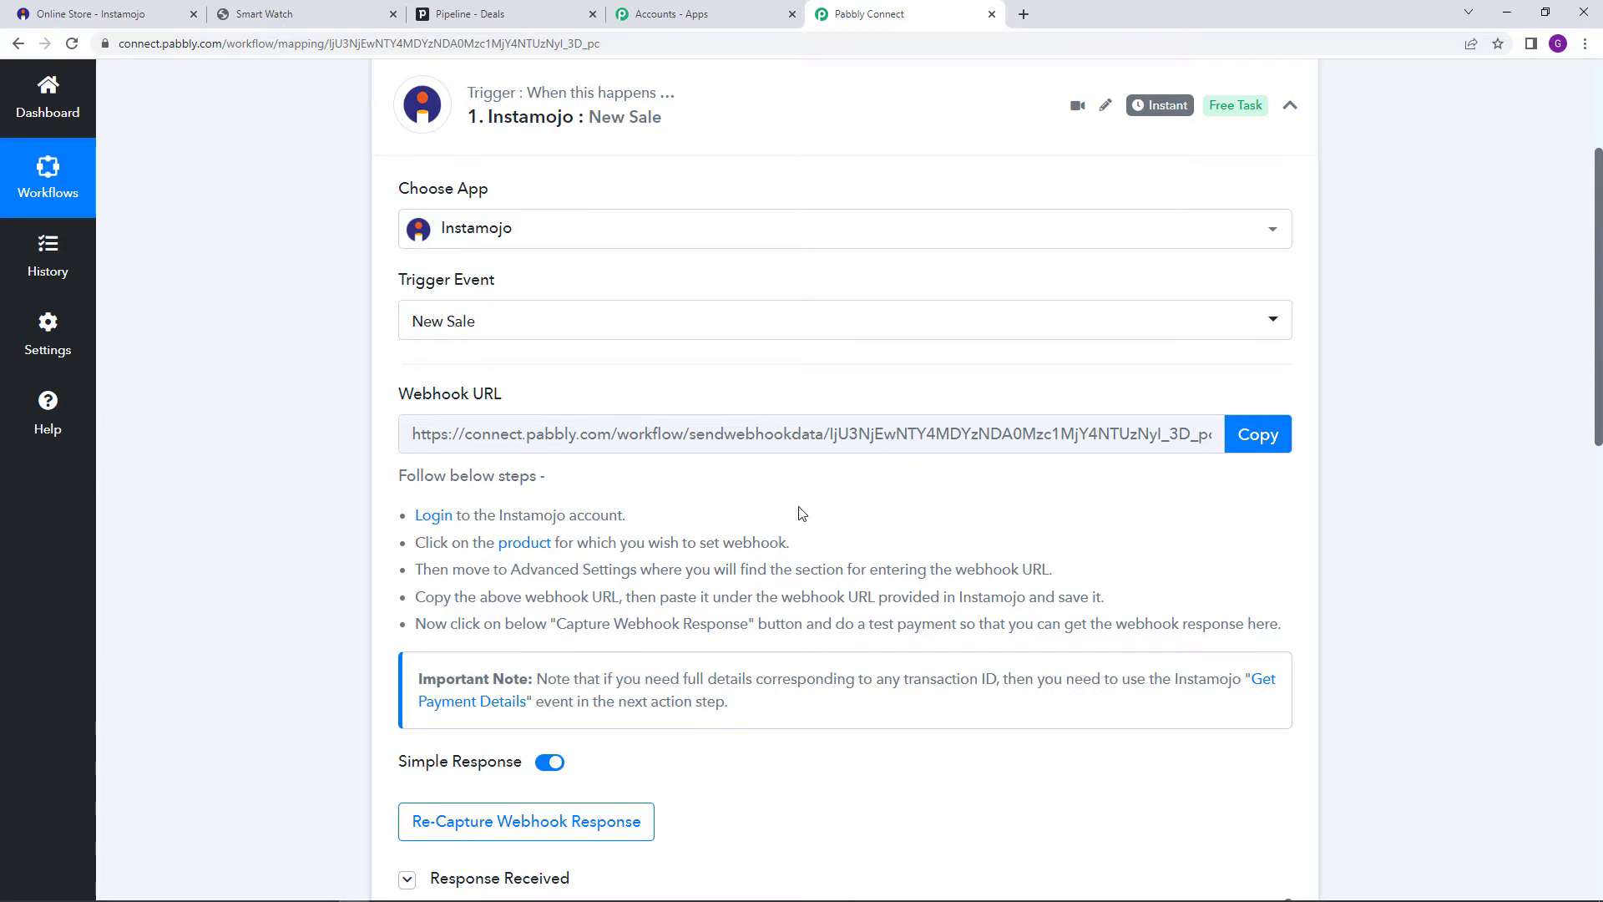
scroll(802, 513, down, 2)
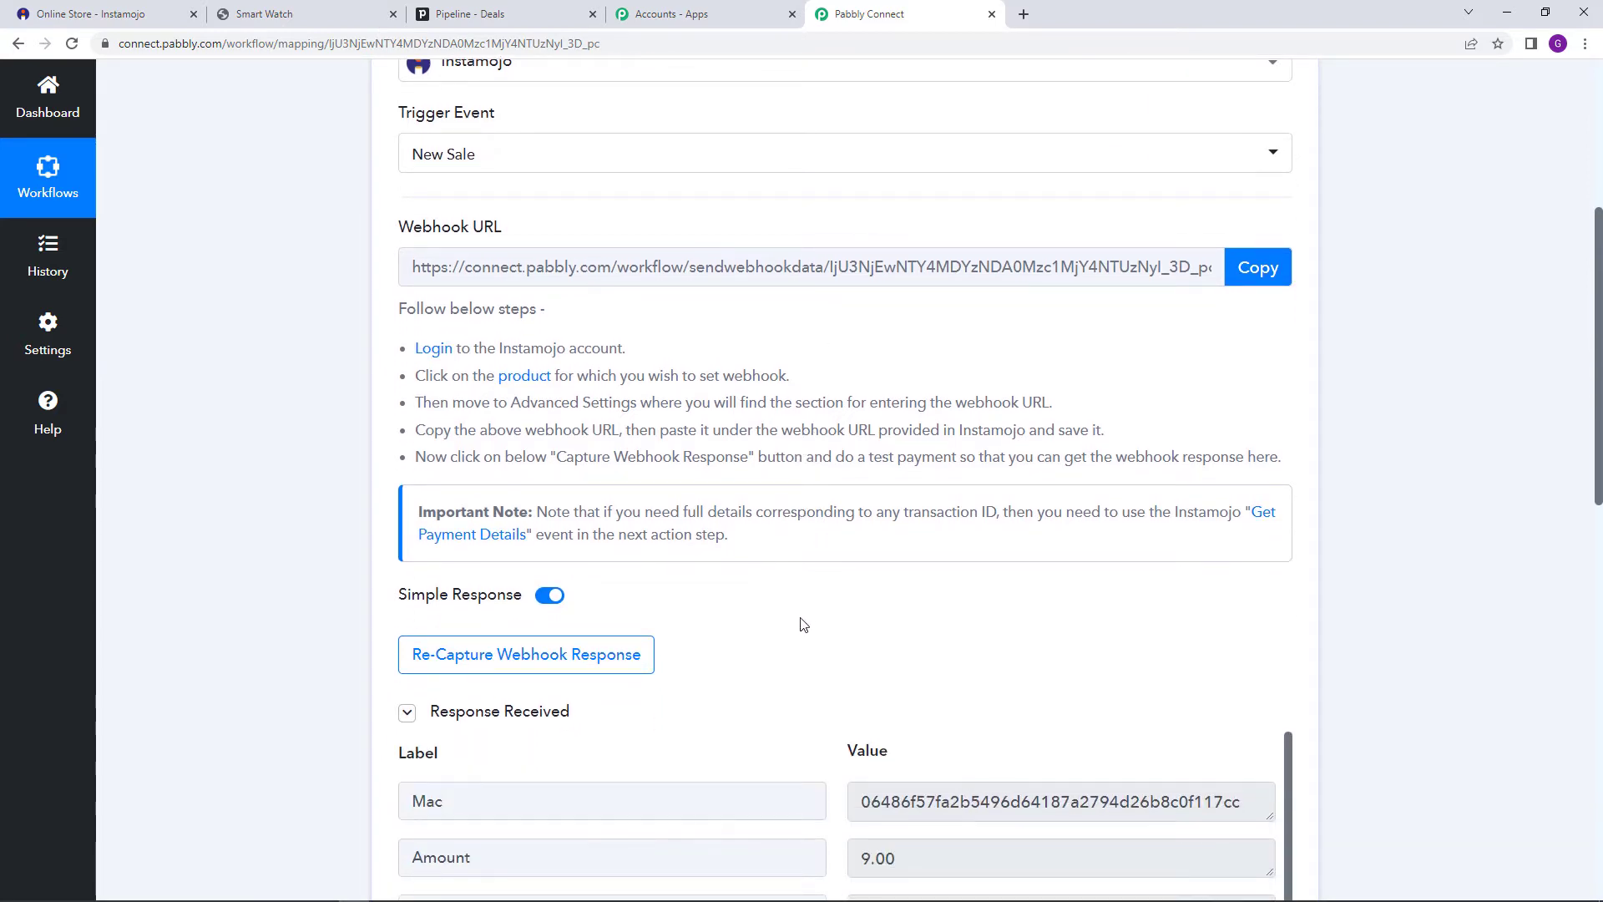
scroll(826, 625, down, 1)
scroll(830, 623, down, 2)
scroll(1152, 590, down, 3)
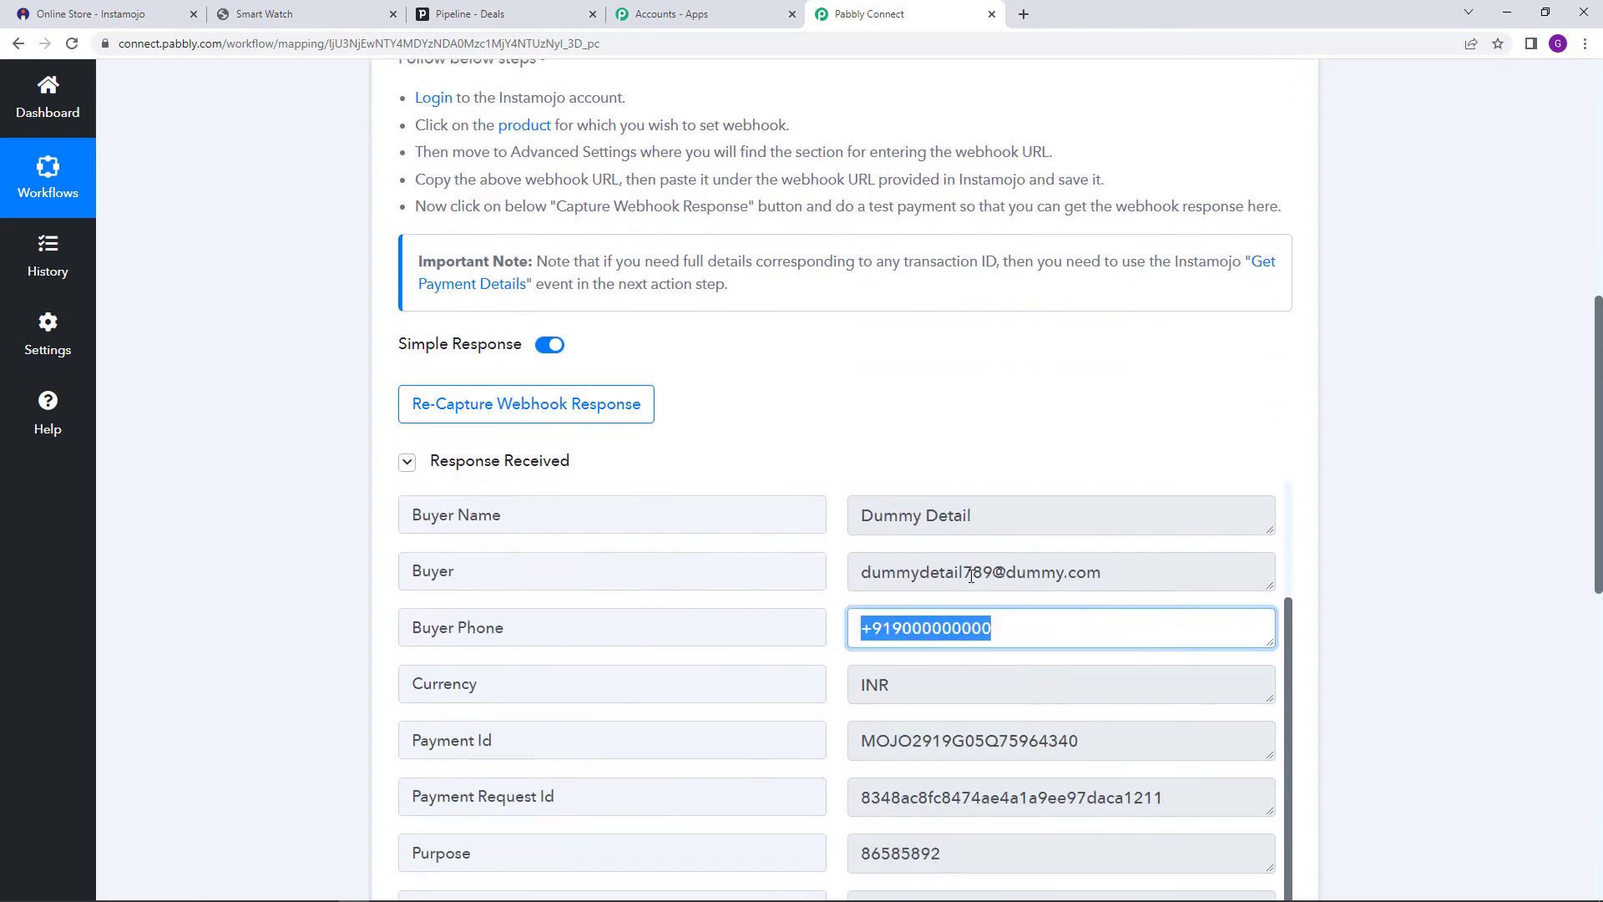
Search the action step's app list for "Pipe" and choose PipeDrive as the action application
scroll(1395, 568, down, 3)
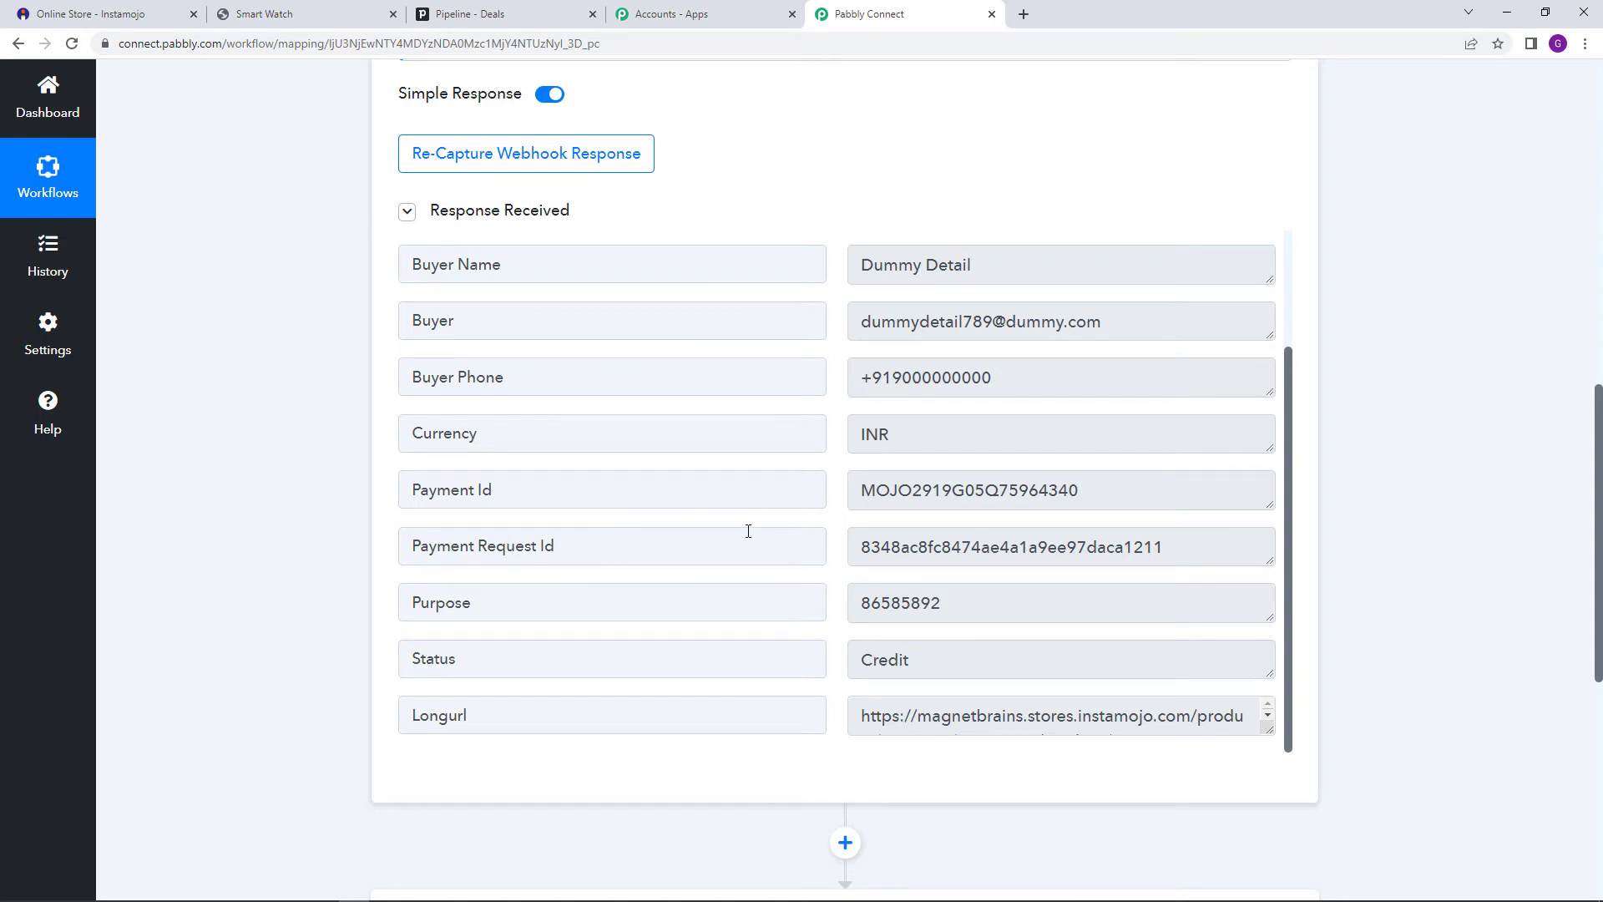
scroll(748, 531, down, 6)
click(691, 487)
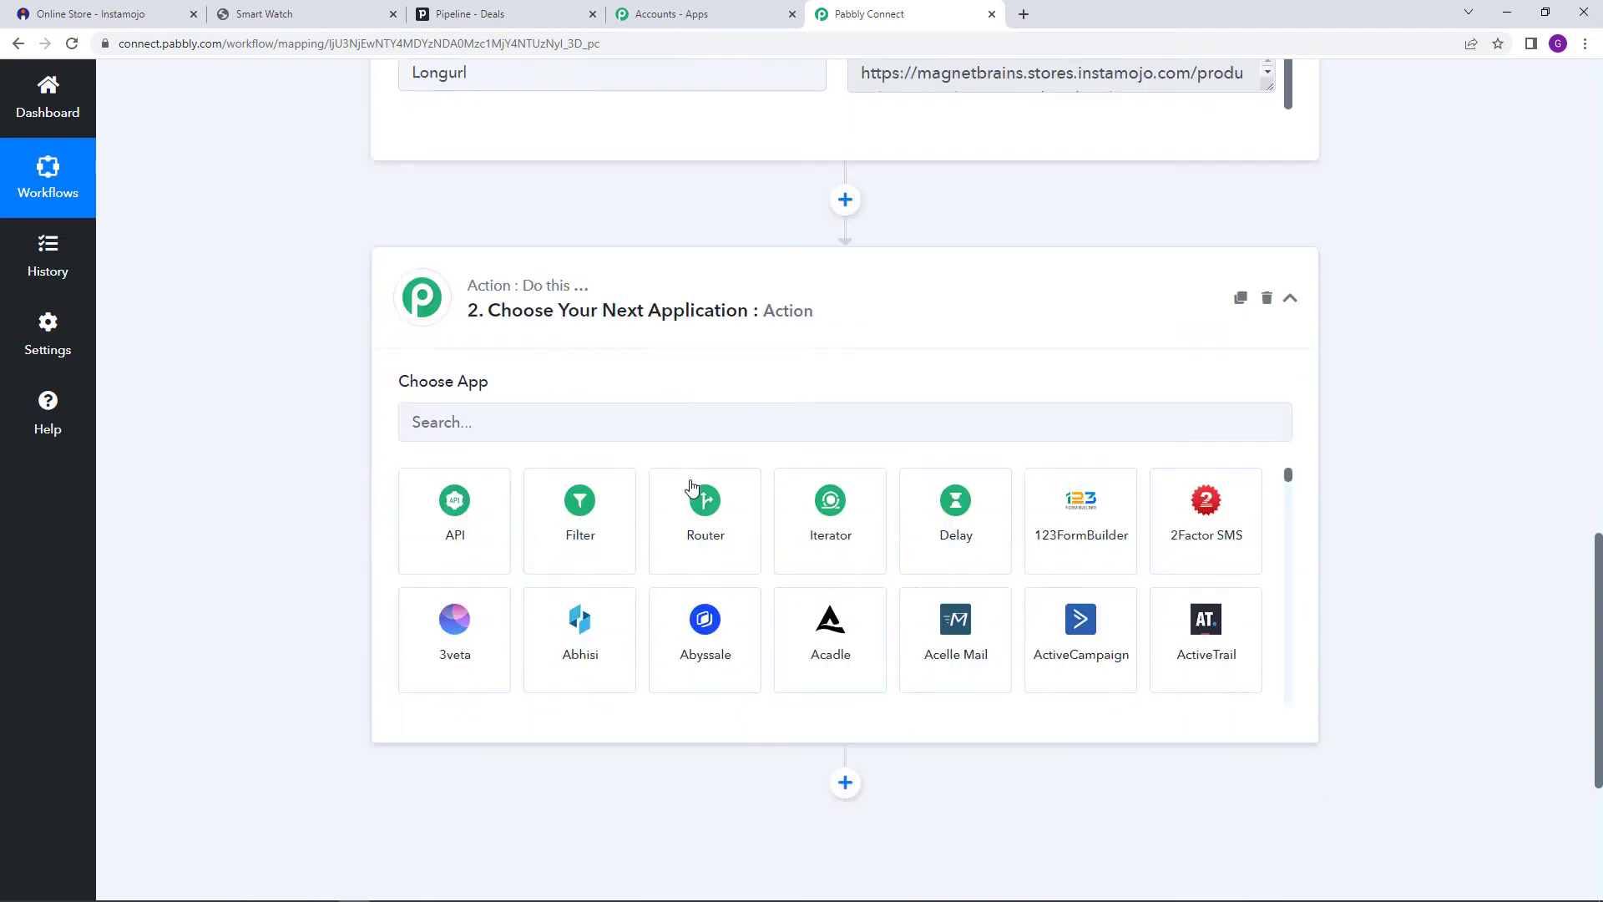
click(686, 410)
text(Pipoe)
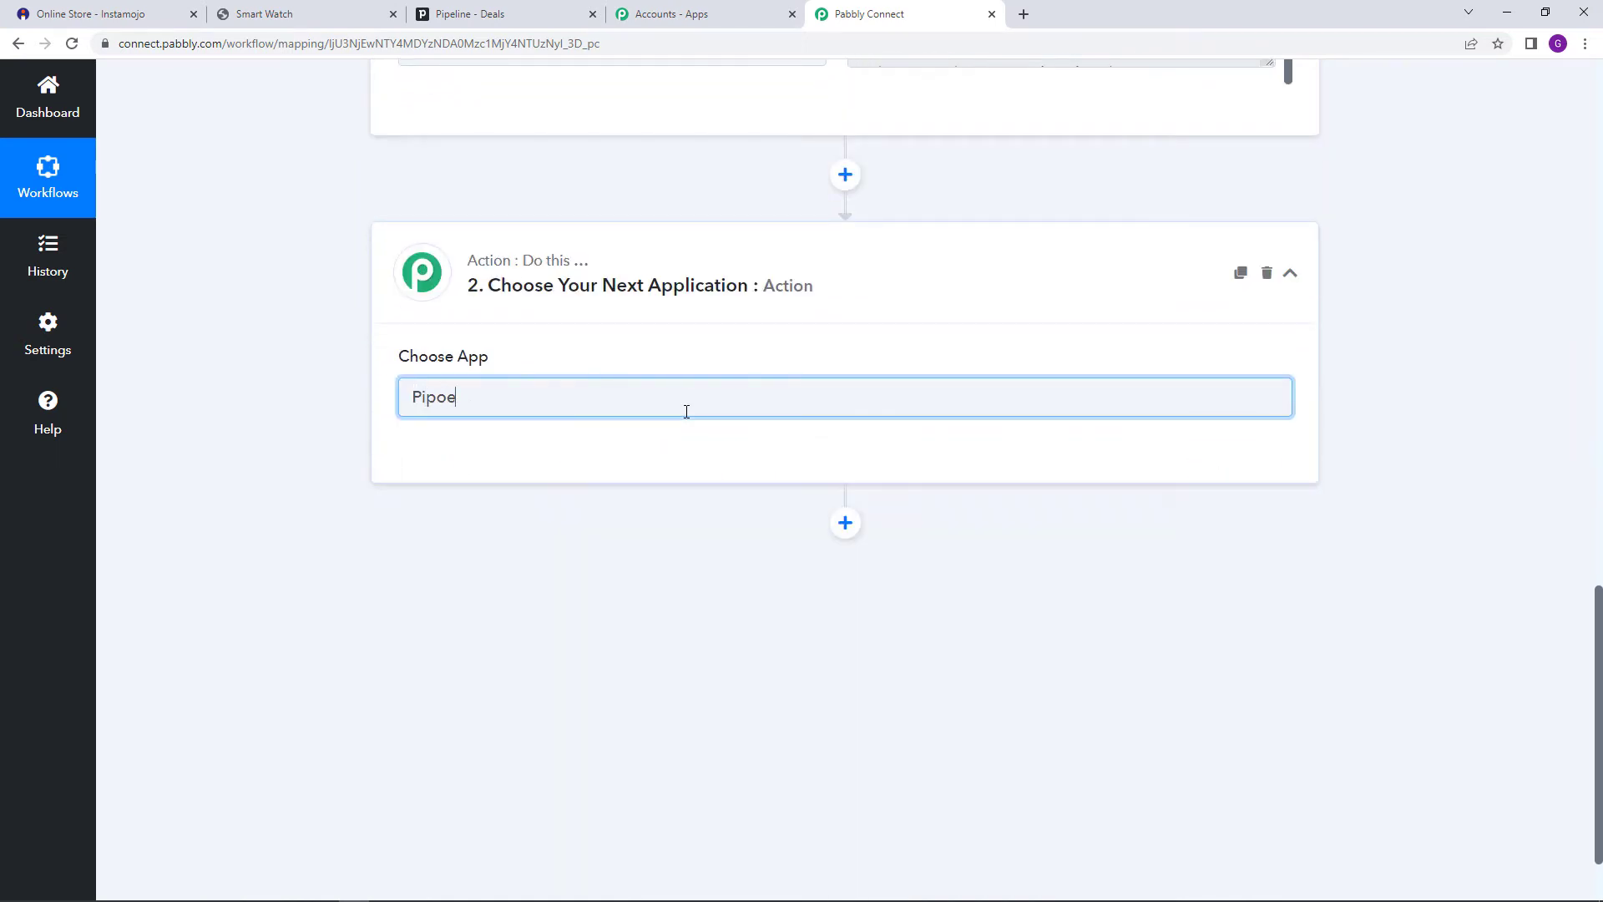
key(BackSpace)
key(BackSpace)
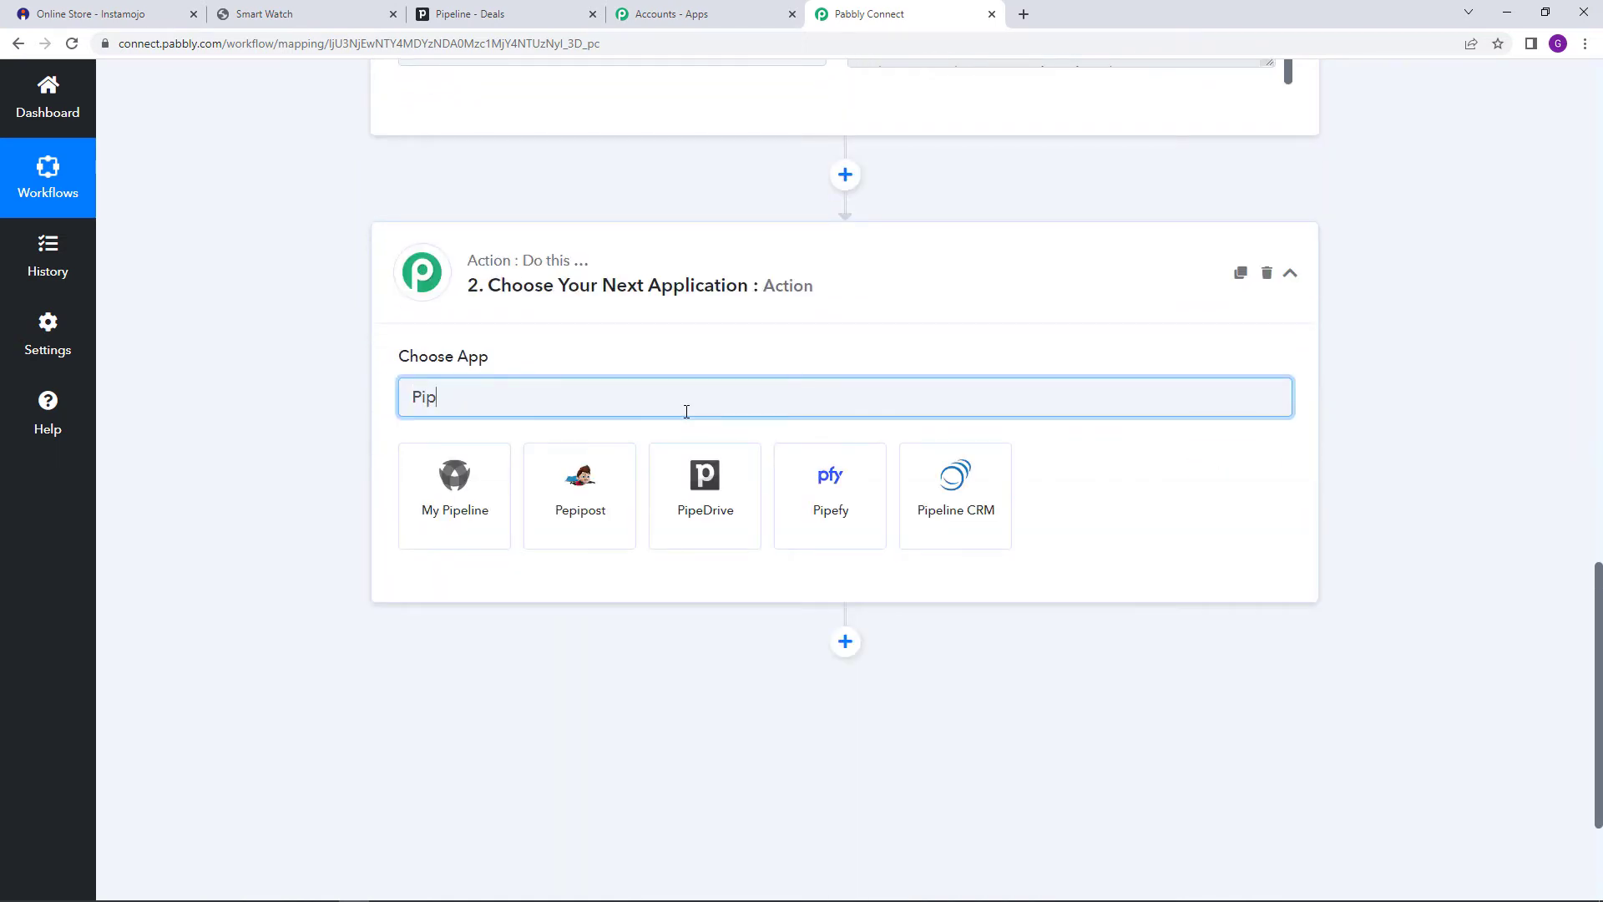
text(e)
scroll(626, 418, up, 1)
click(559, 582)
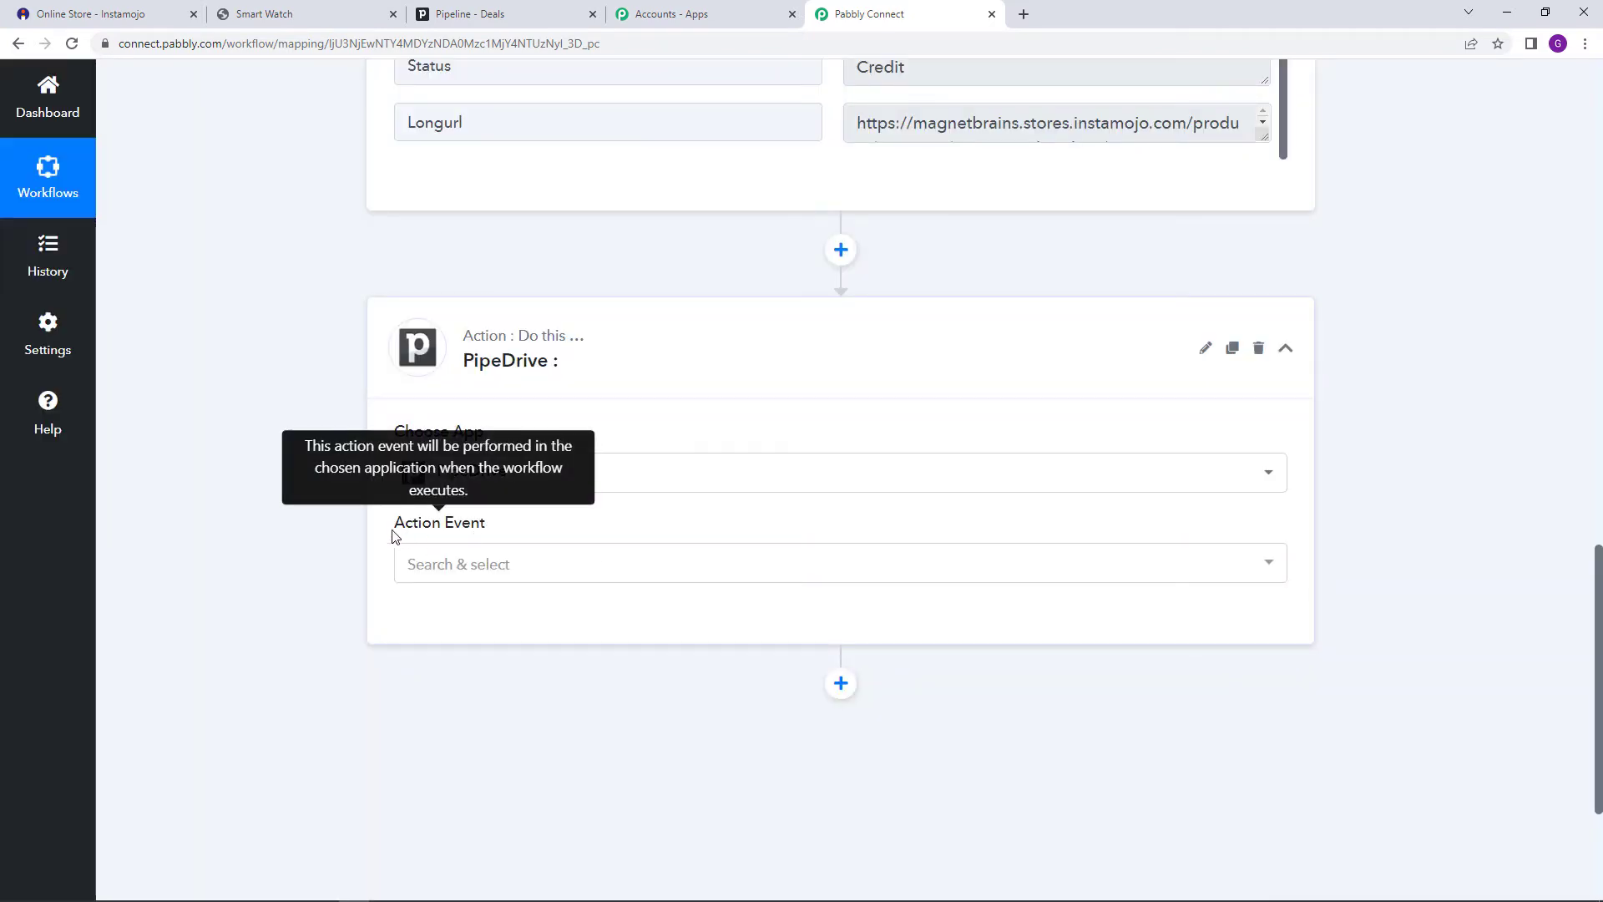
Set the PipeDrive action event to Create a Person and start adding a new connection
click(651, 575)
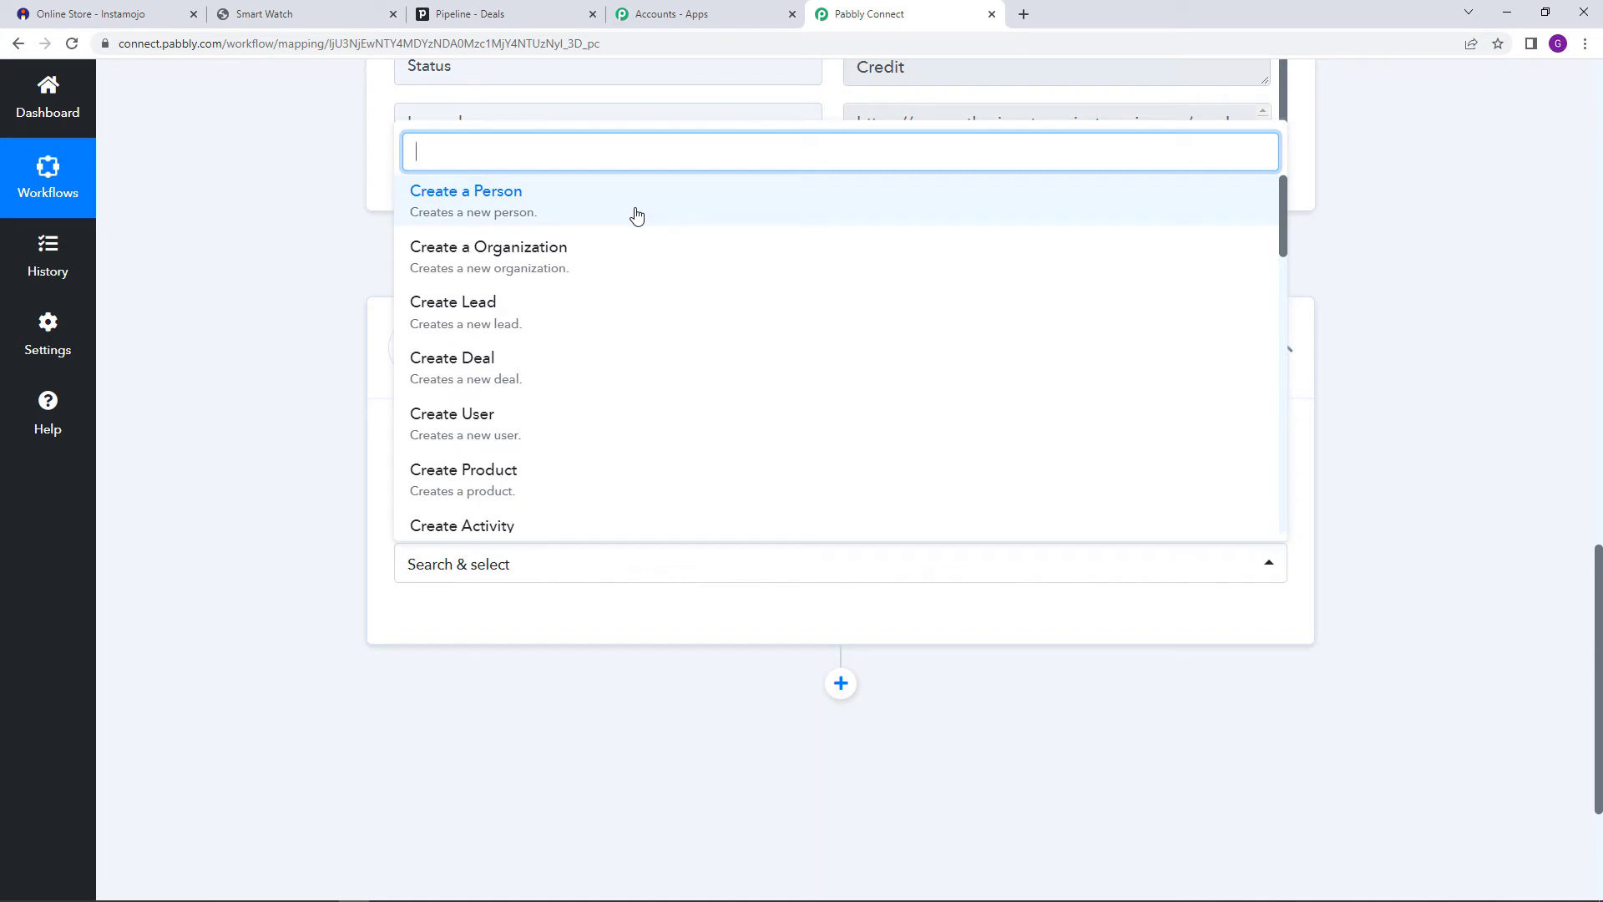
click(510, 214)
click(457, 632)
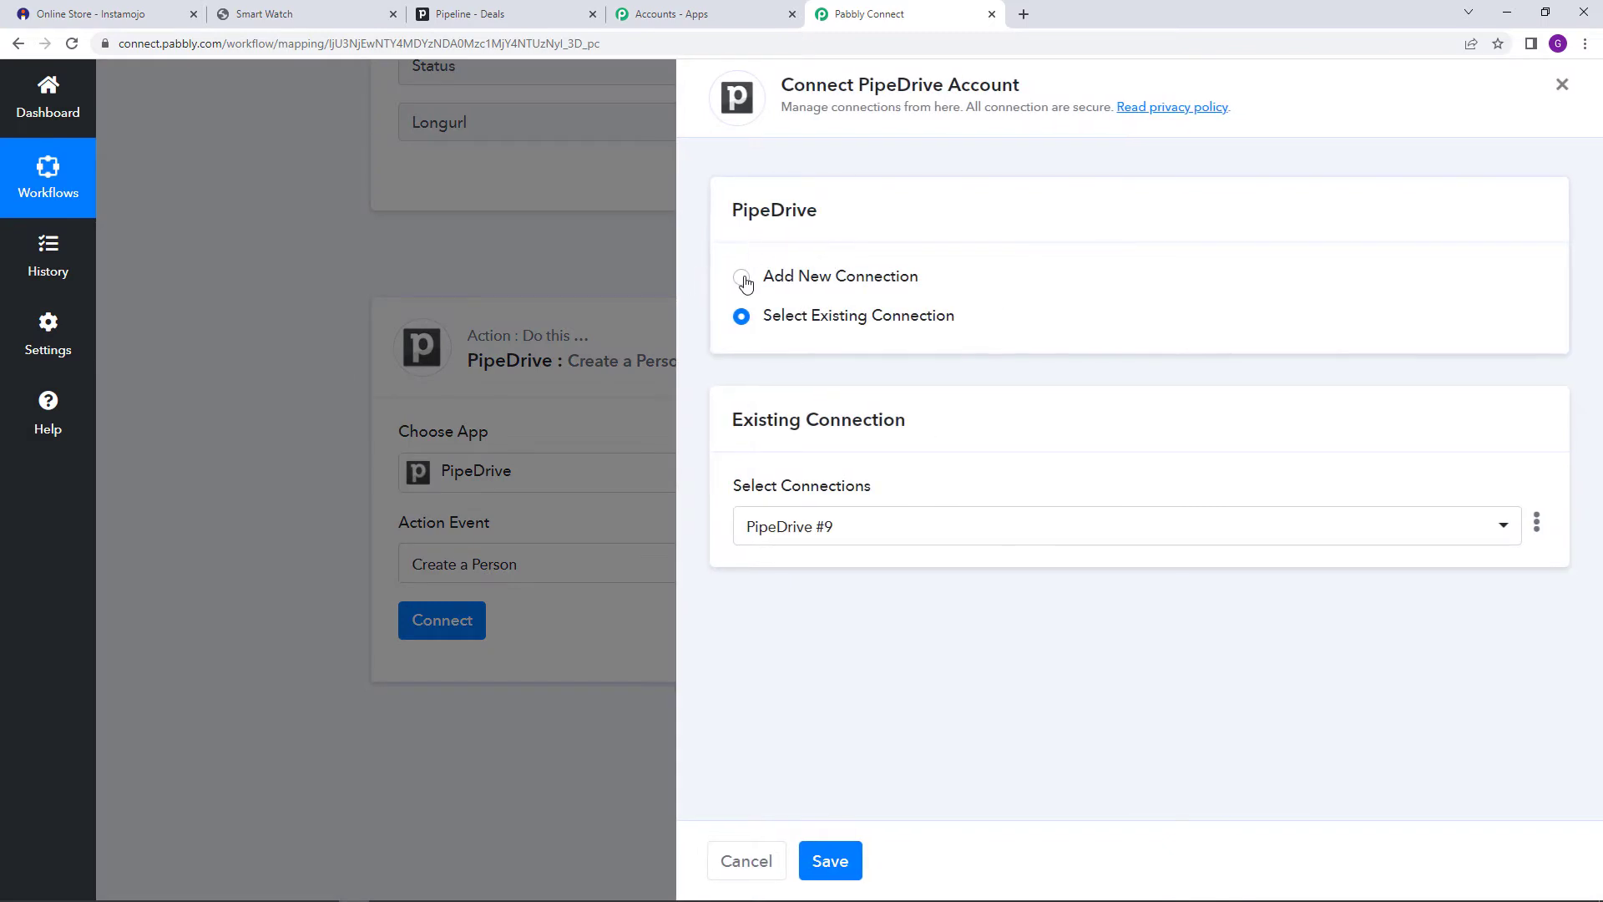
click(766, 287)
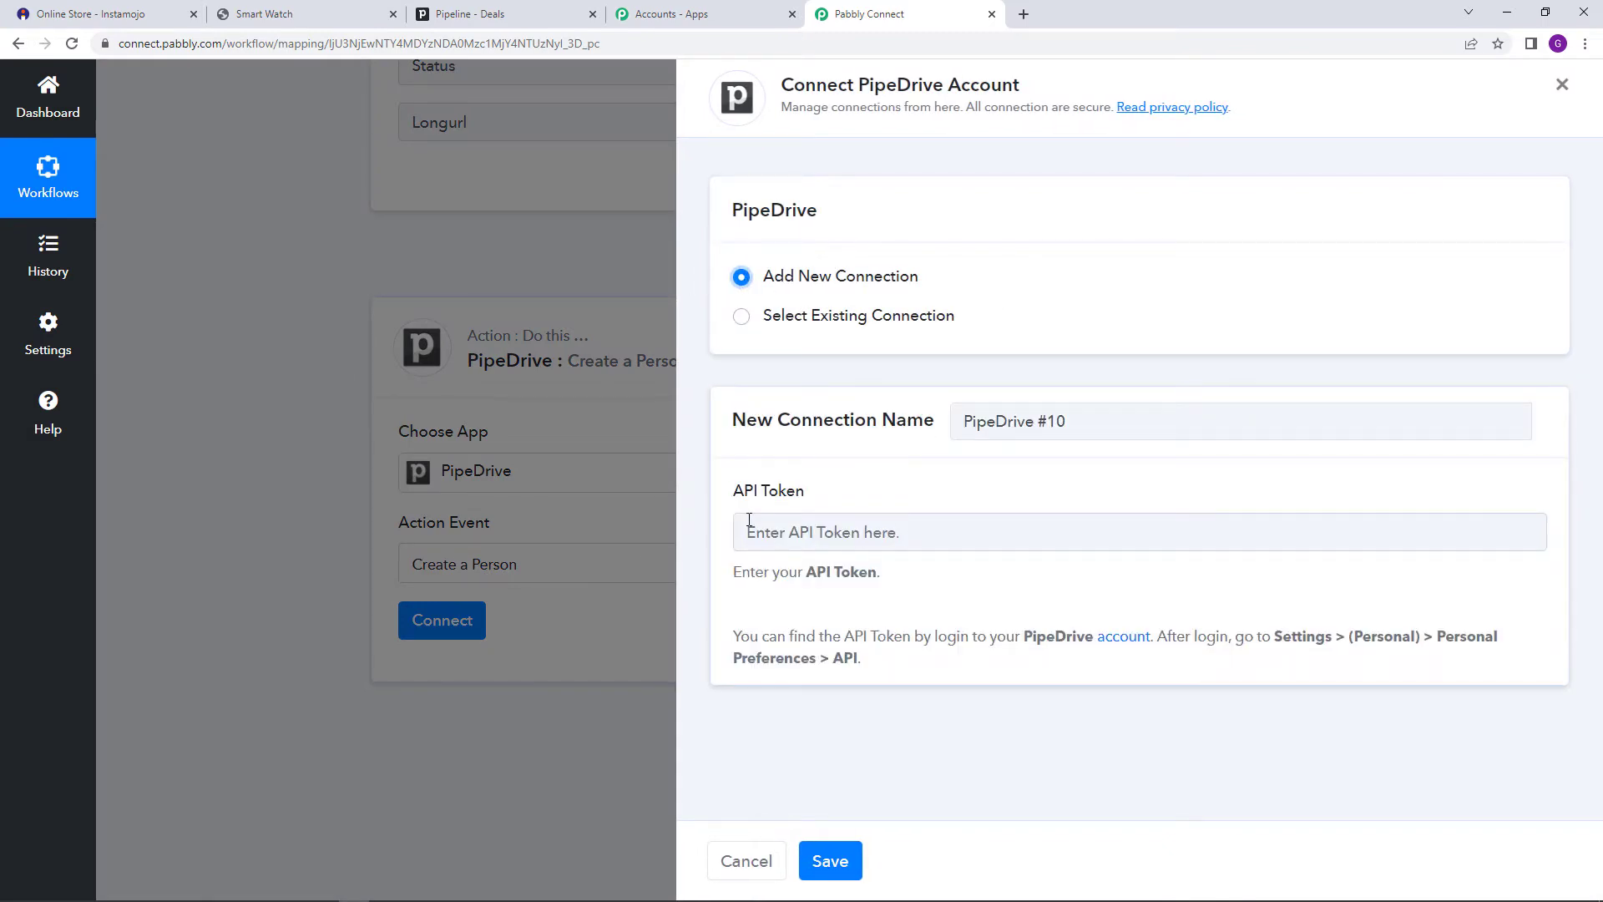
drag(742, 498, 808, 500)
click(973, 526)
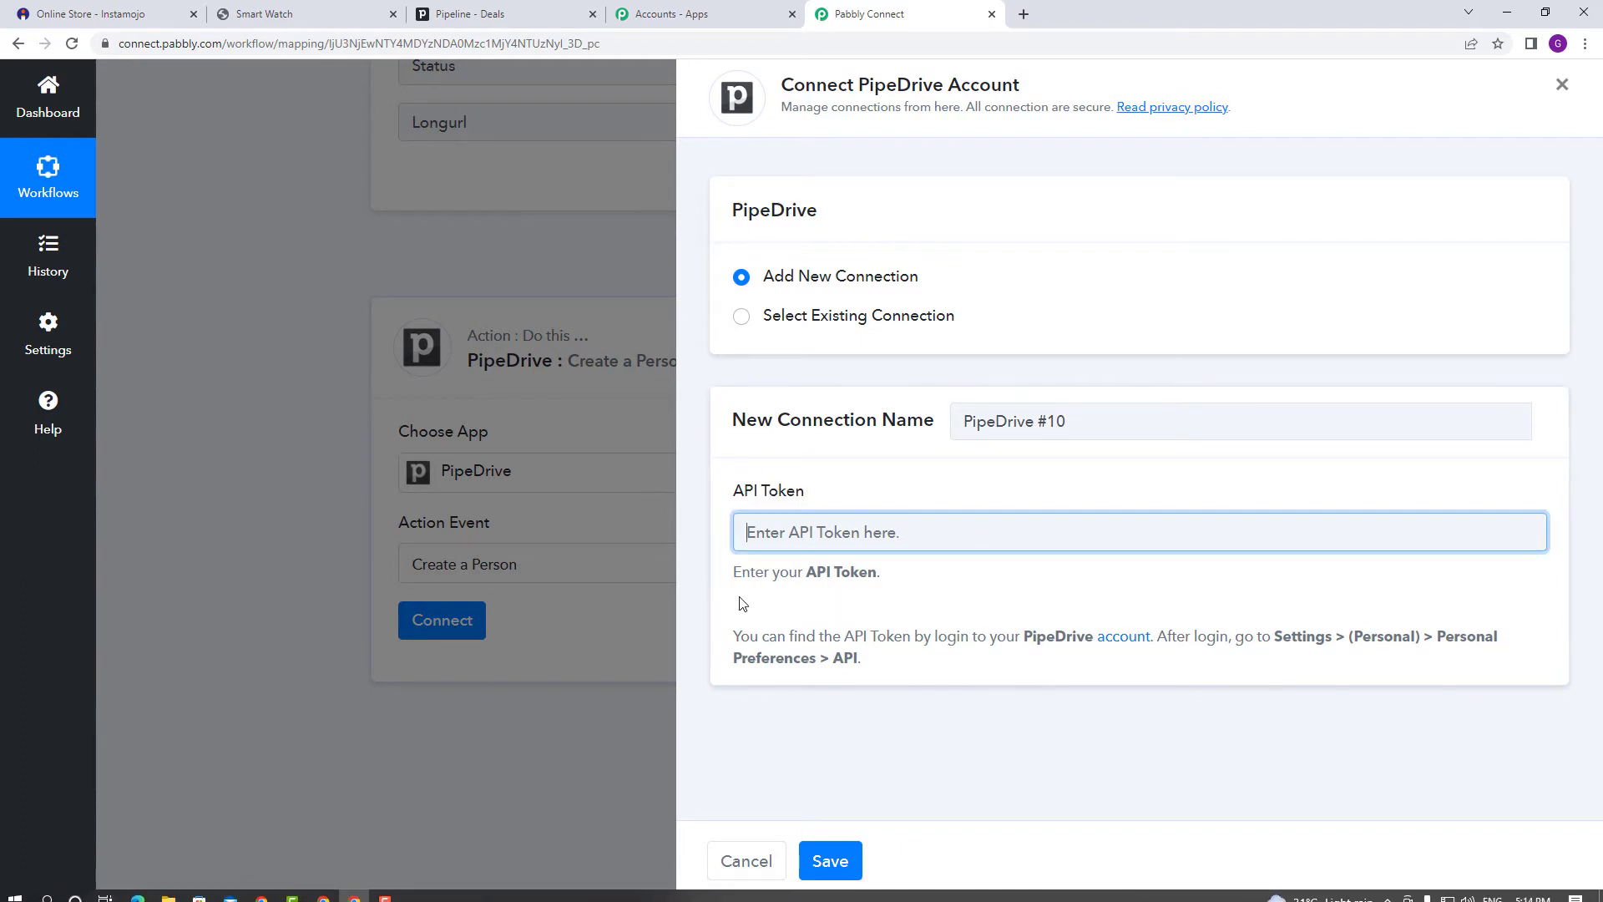
Switch to Pipedrive and copy the personal API token from the account's personal preferences
click(473, 10)
click(1570, 89)
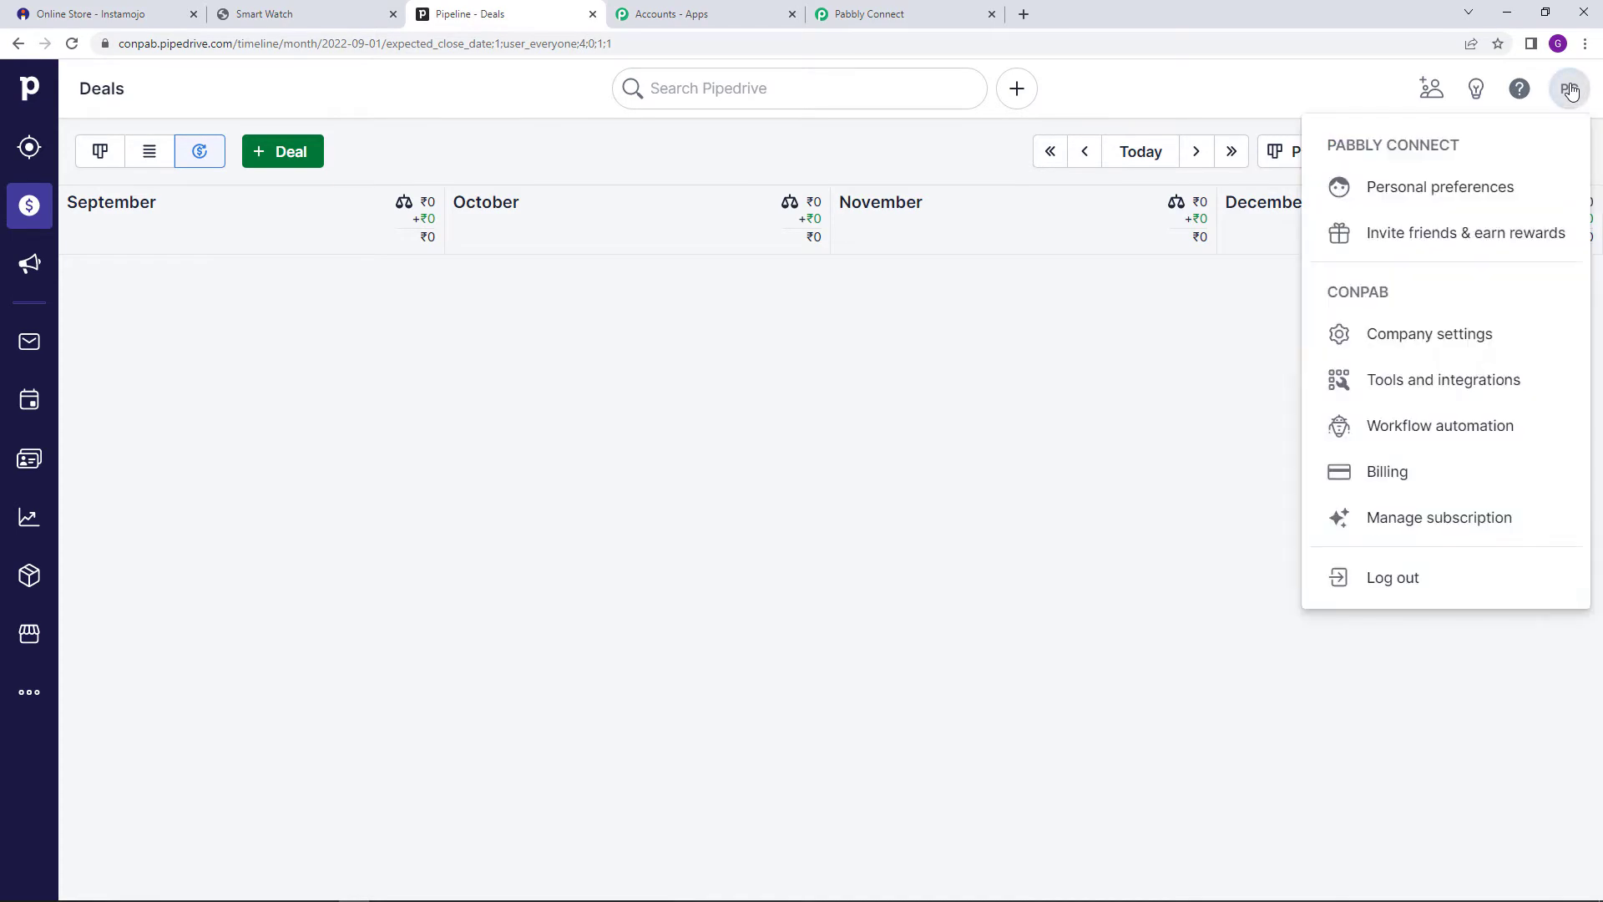
click(1429, 190)
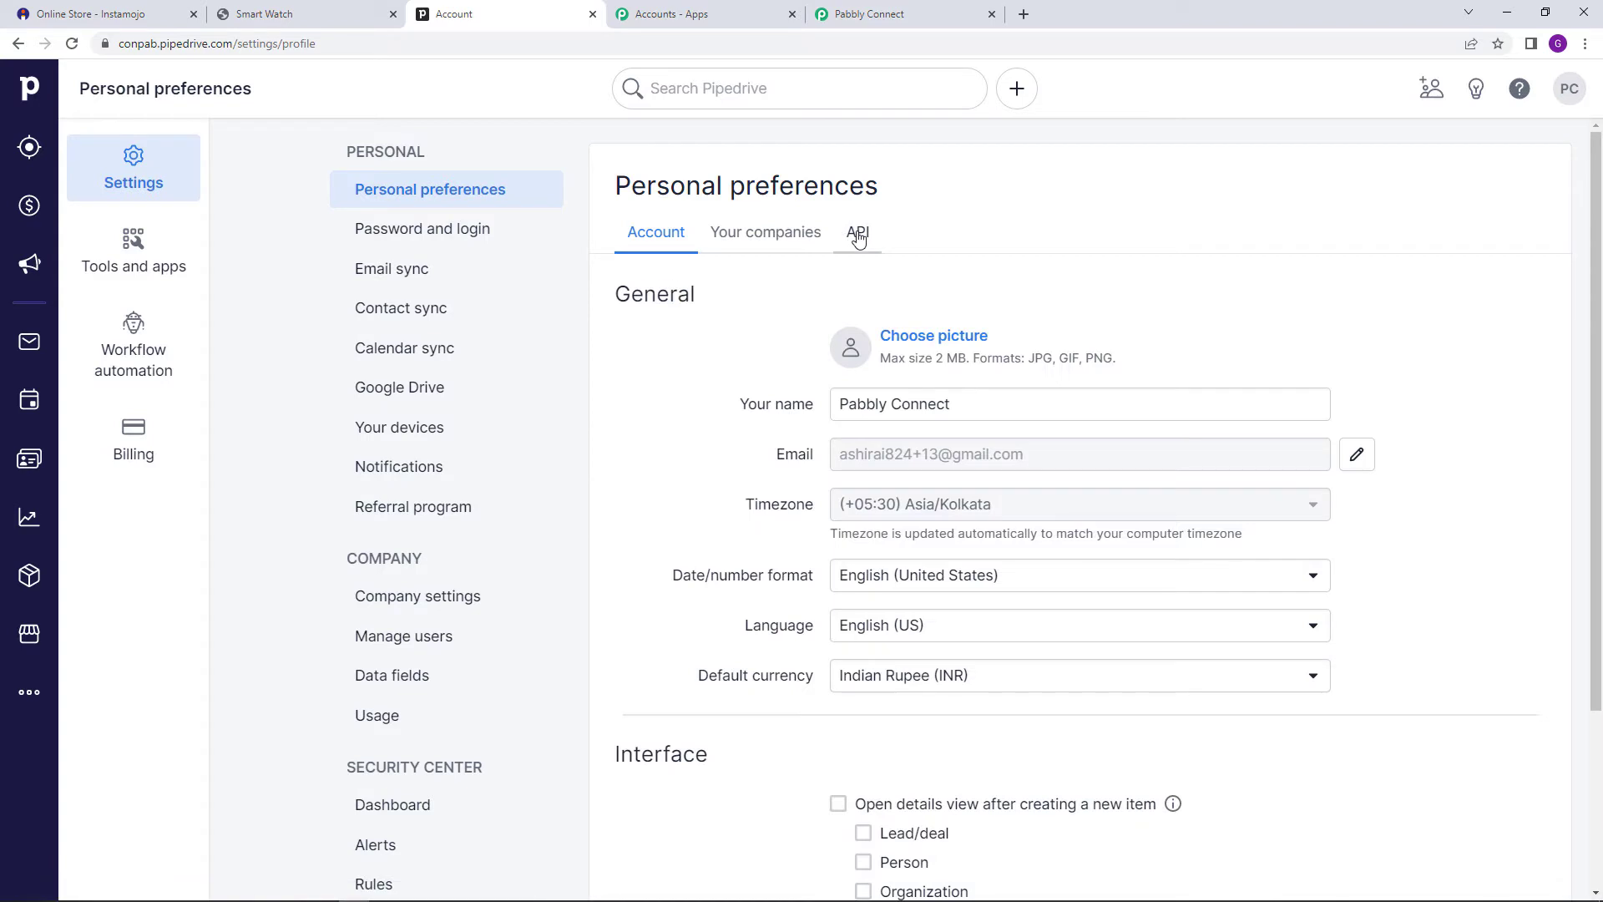
click(859, 239)
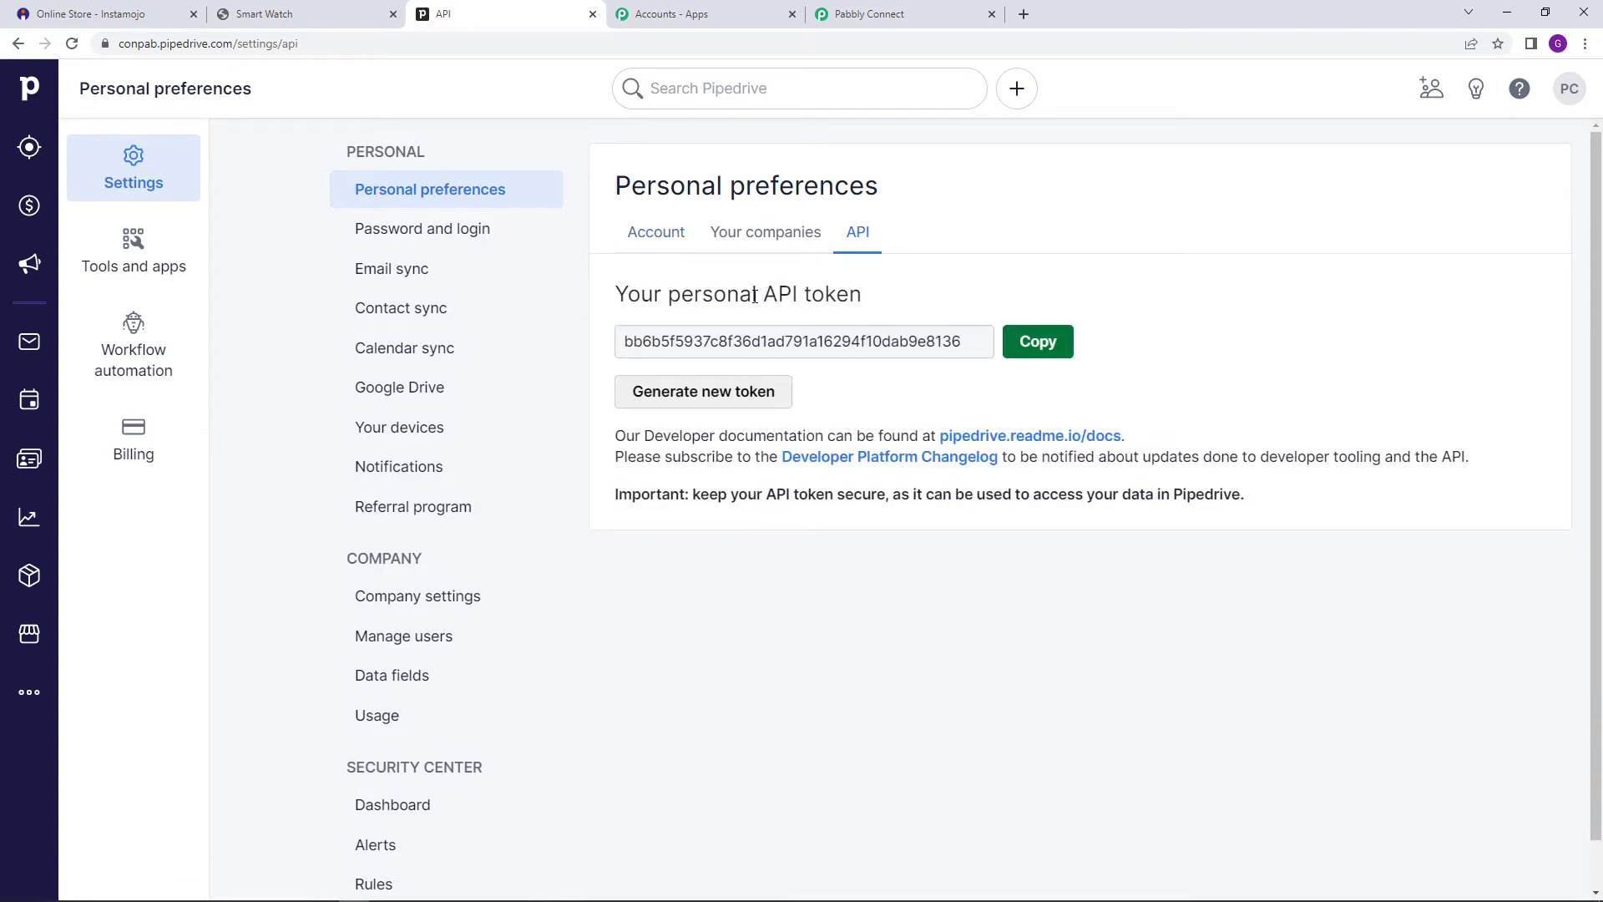
click(1038, 342)
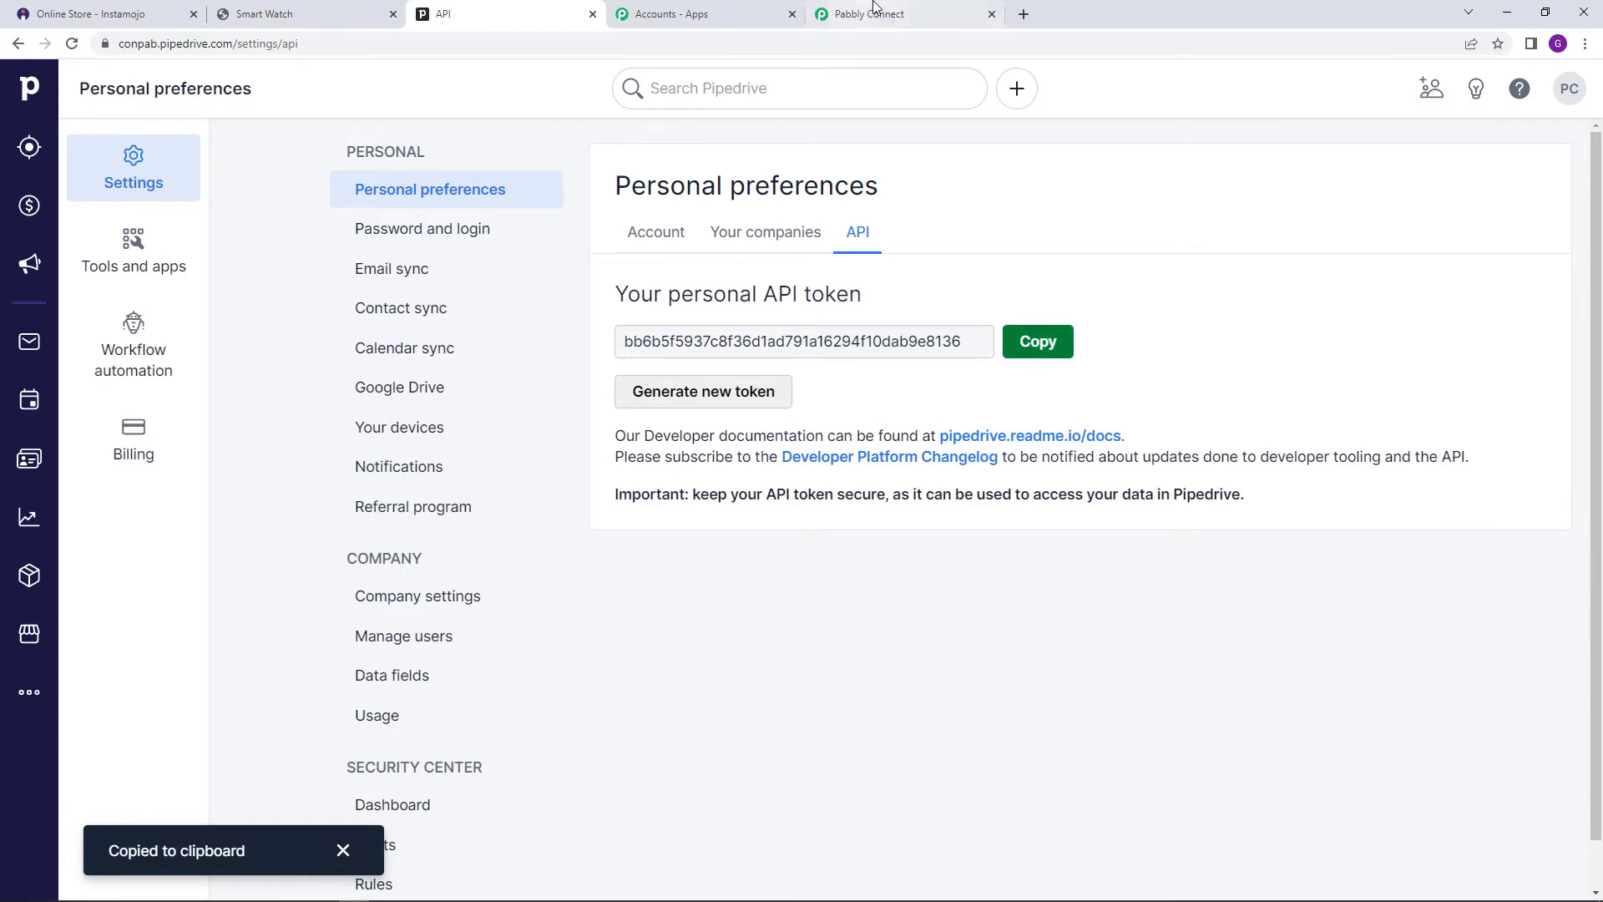
Return to Pabbly Connect, paste the API token into the new PipeDrive connection and save it
click(868, 15)
right_click(884, 529)
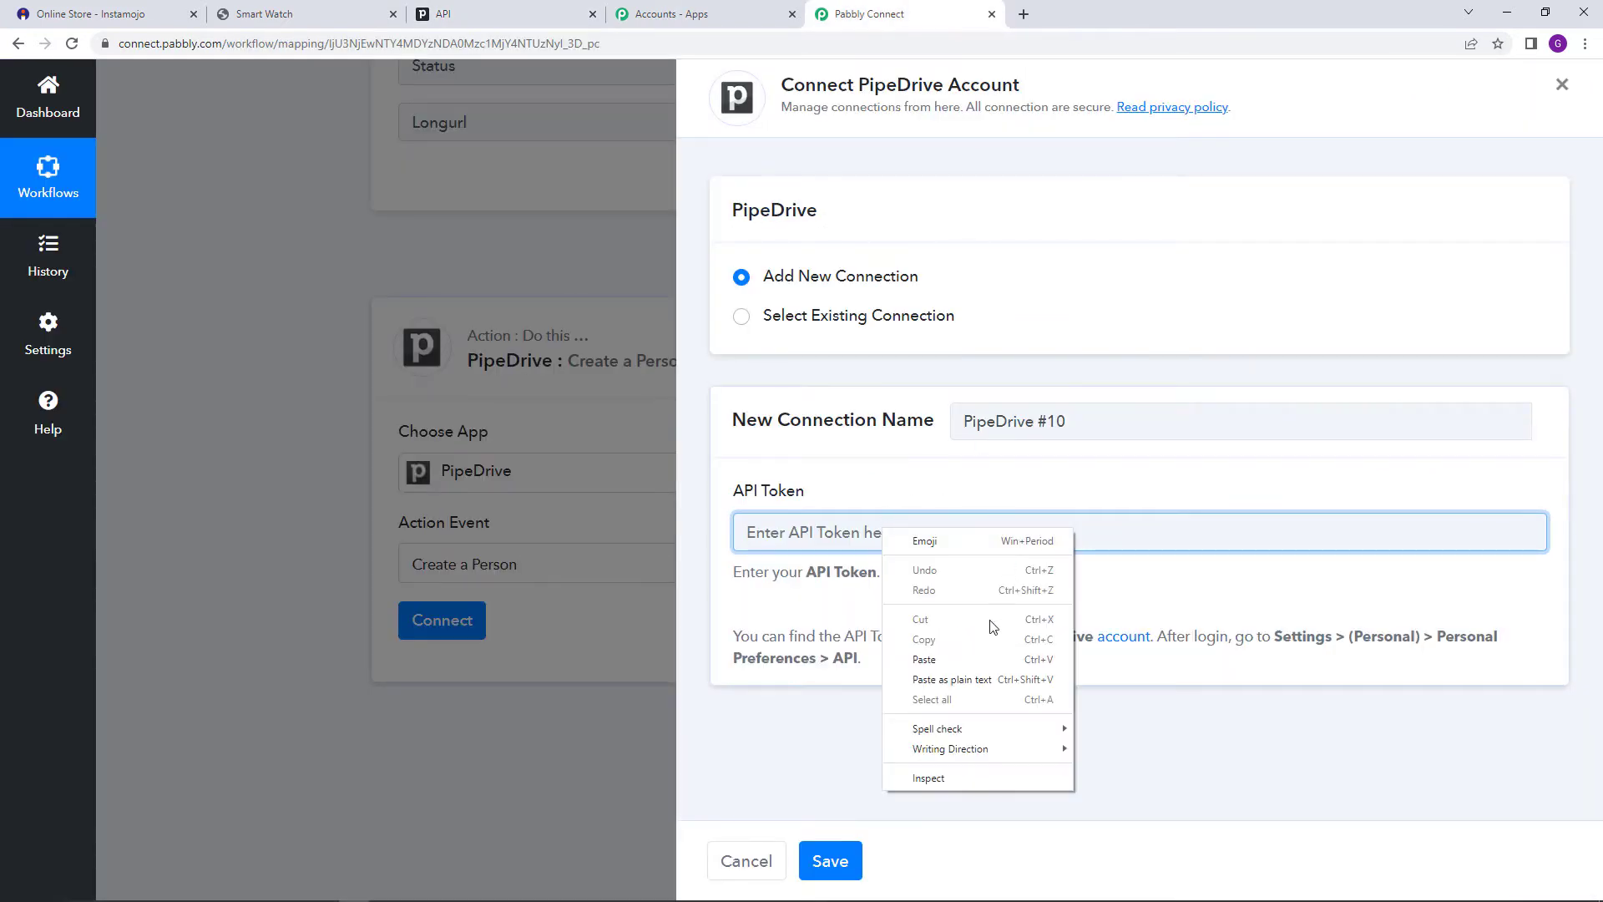
click(982, 664)
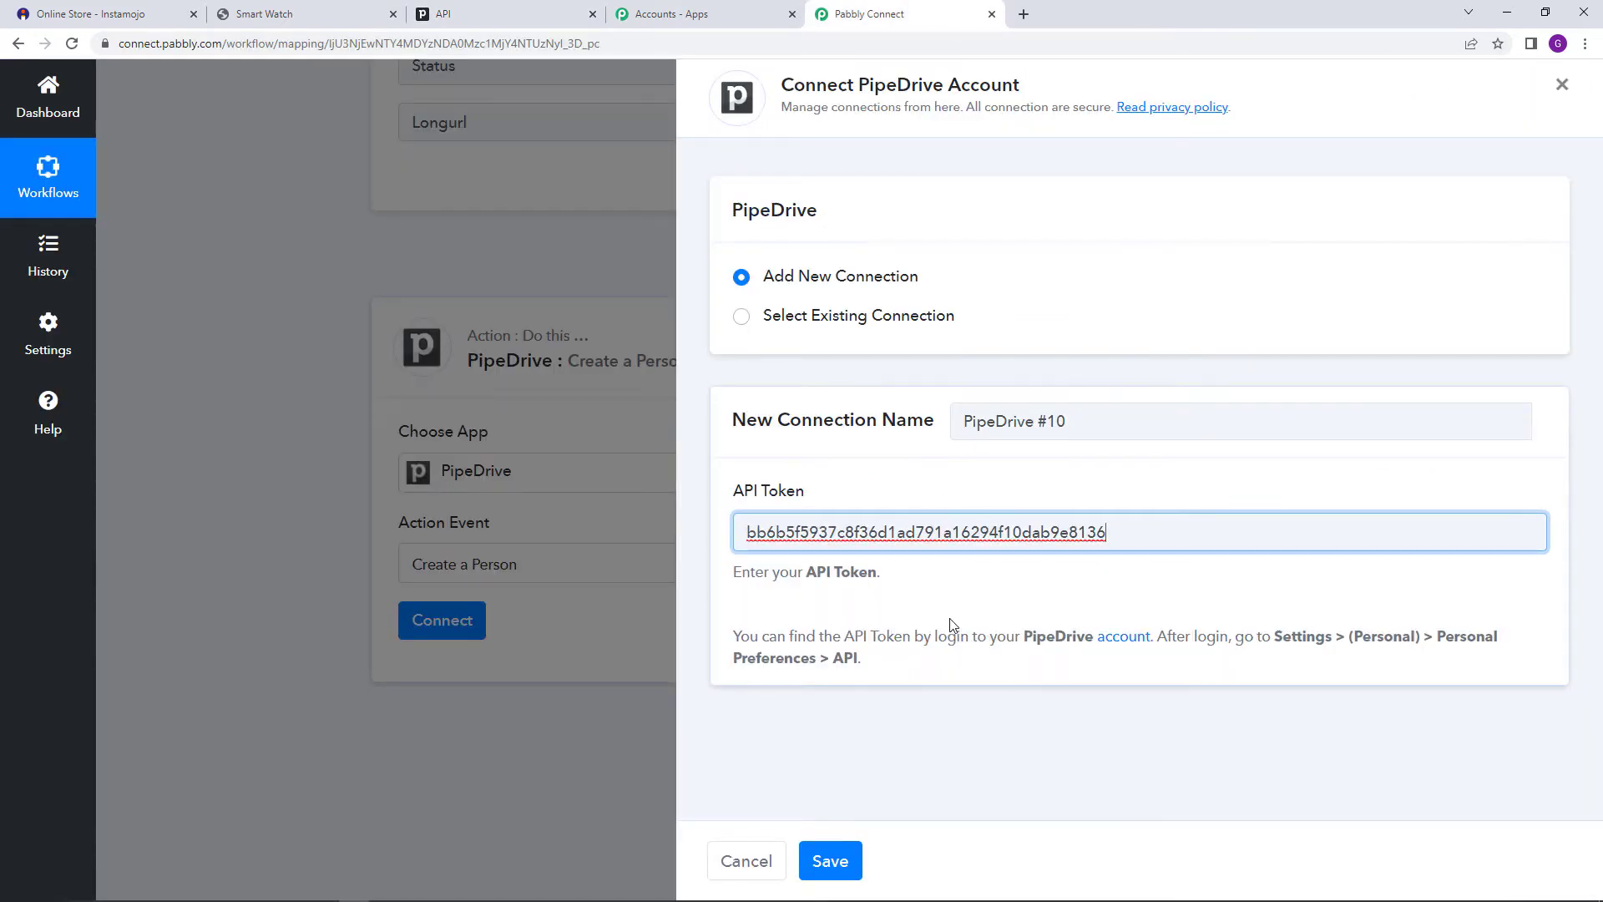
click(837, 863)
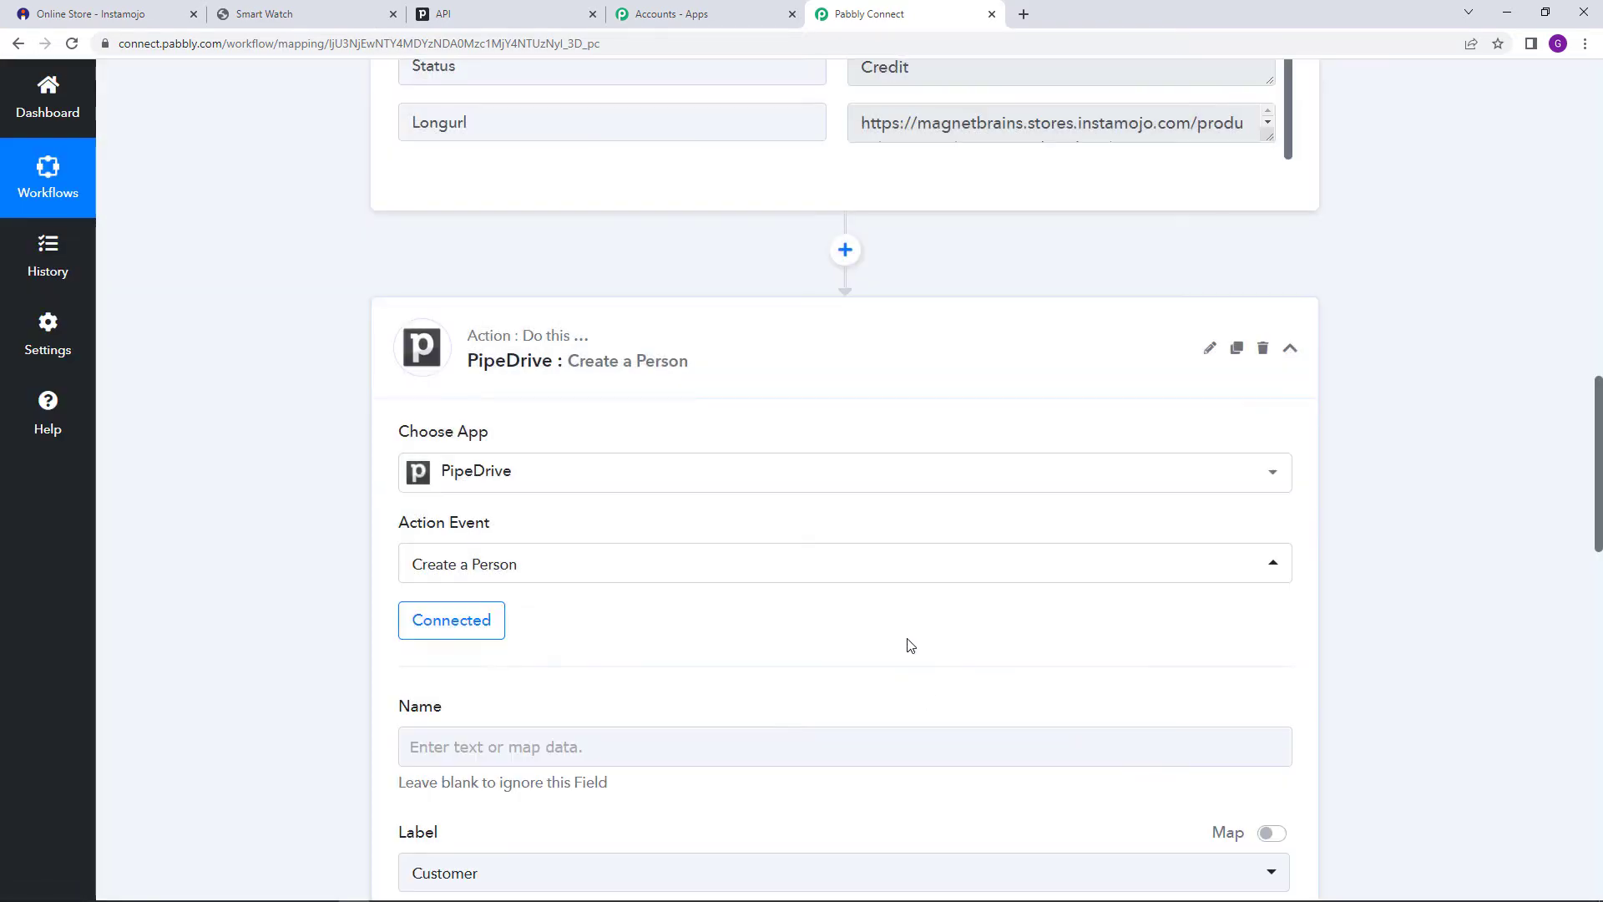
Examine the Create a Person action's mapping fields, including name, label, last name, first name, phone and email
scroll(905, 639, down, 1)
scroll(906, 647, down, 4)
scroll(969, 646, up, 3)
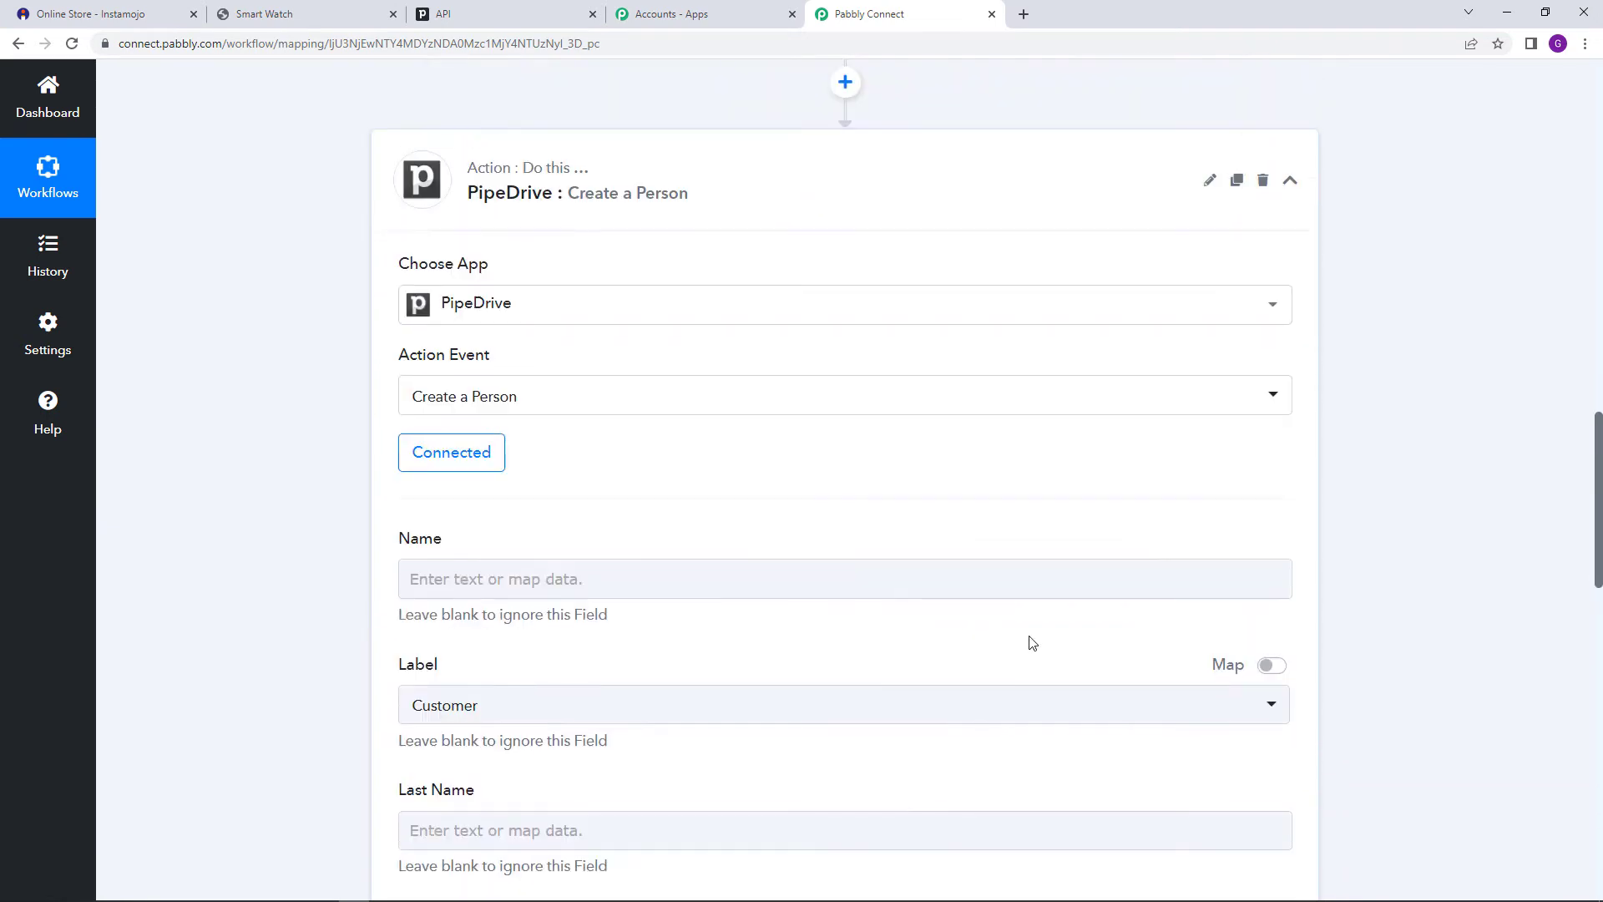
scroll(739, 492, down, 1)
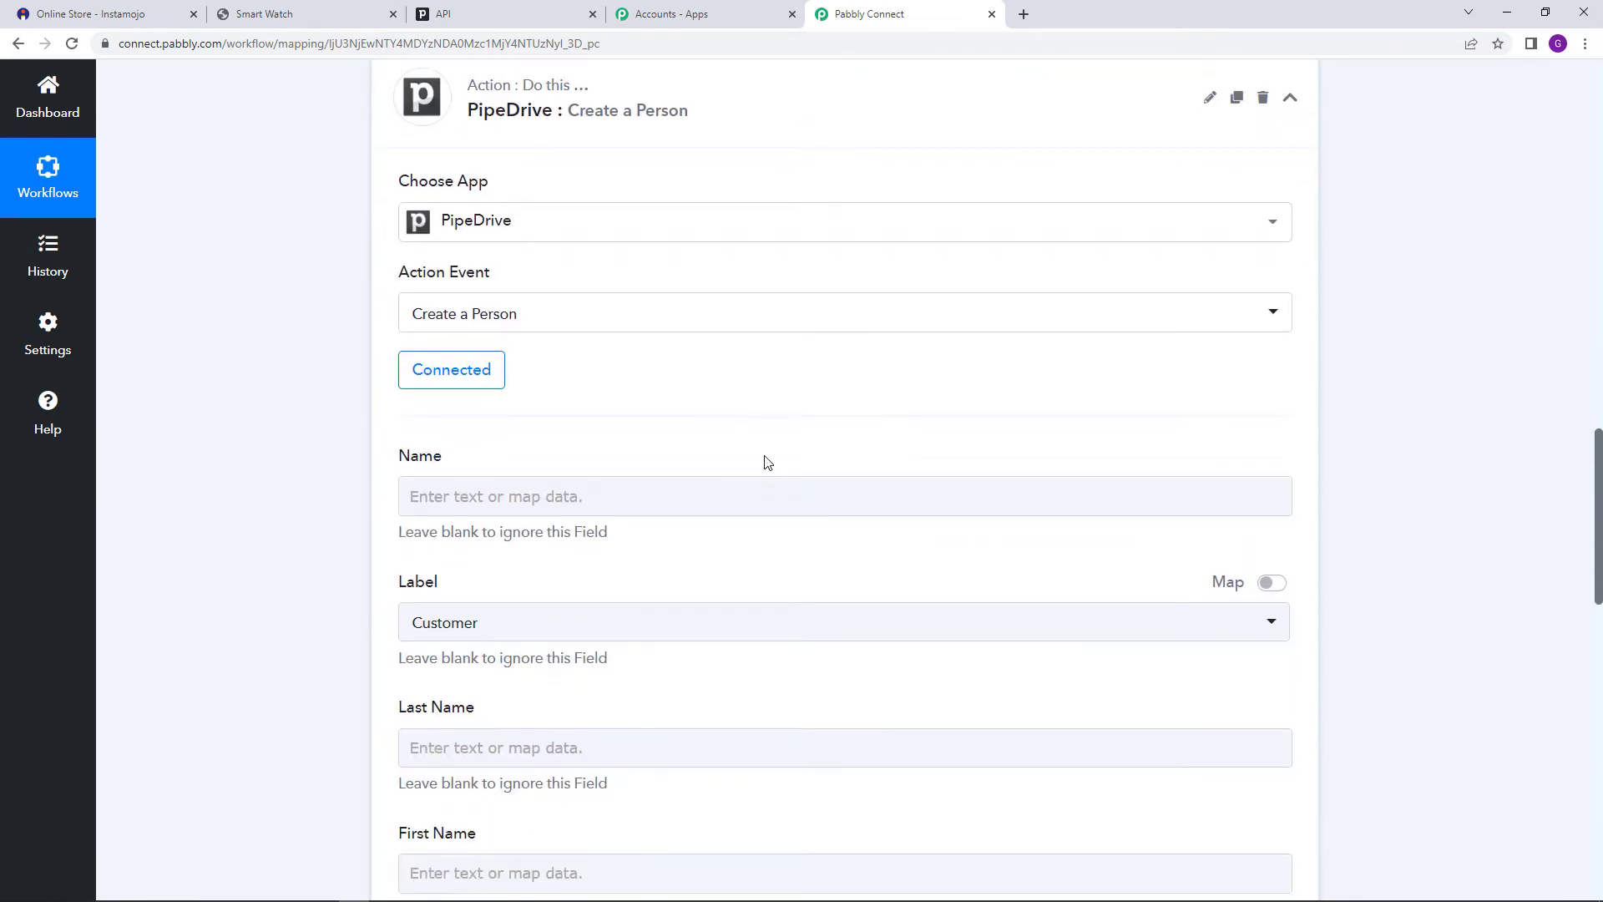
scroll(772, 456, down, 3)
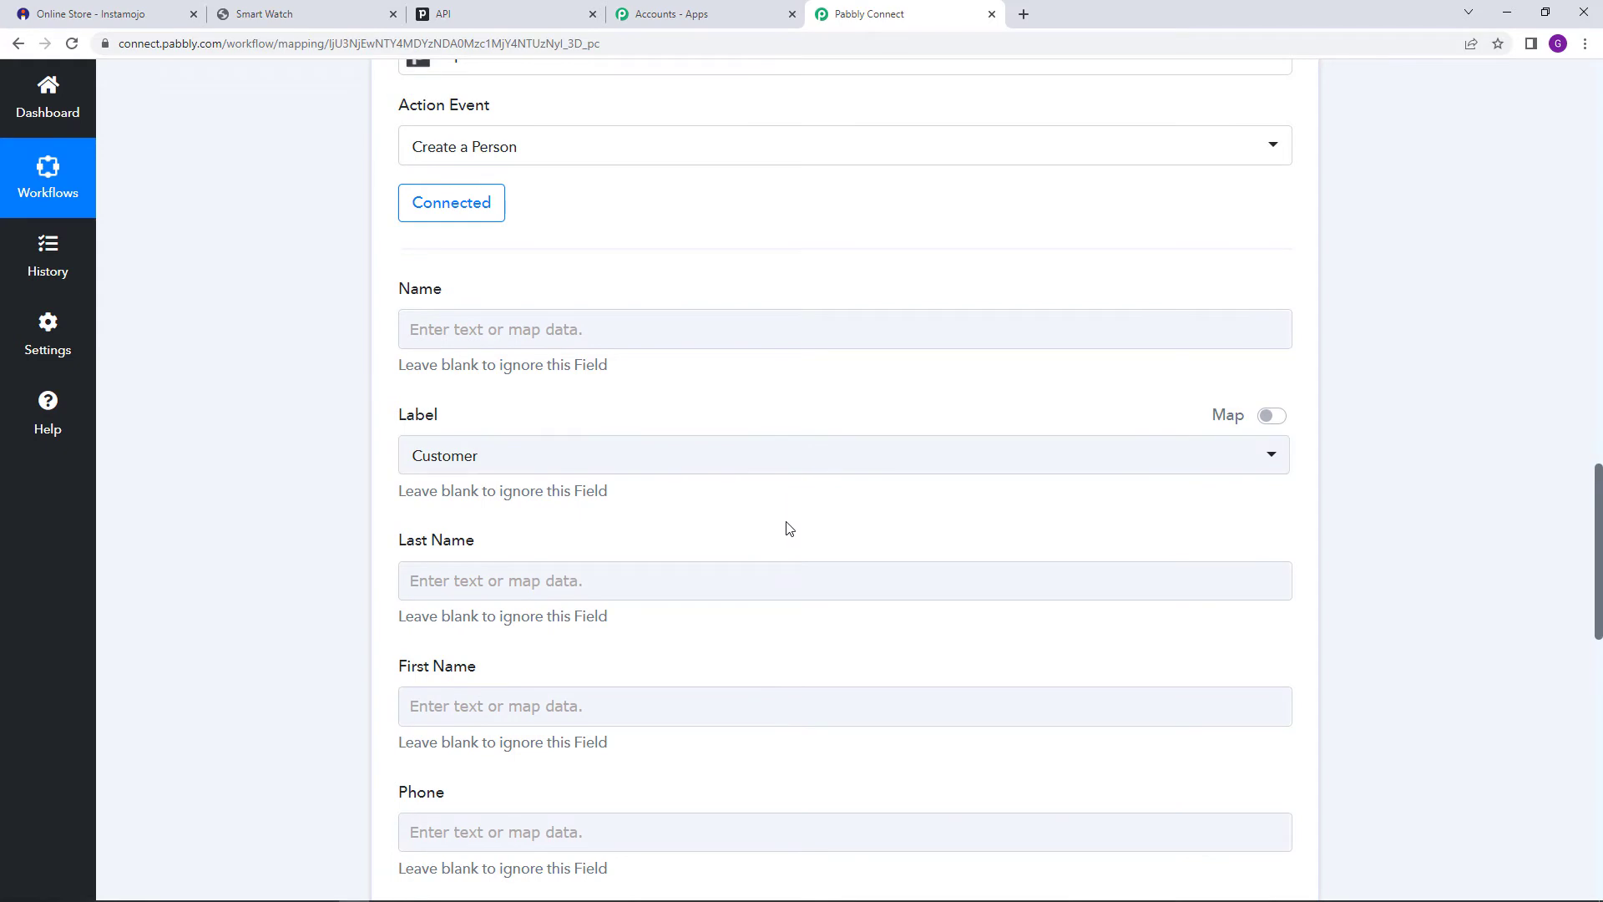
scroll(762, 457, up, 2)
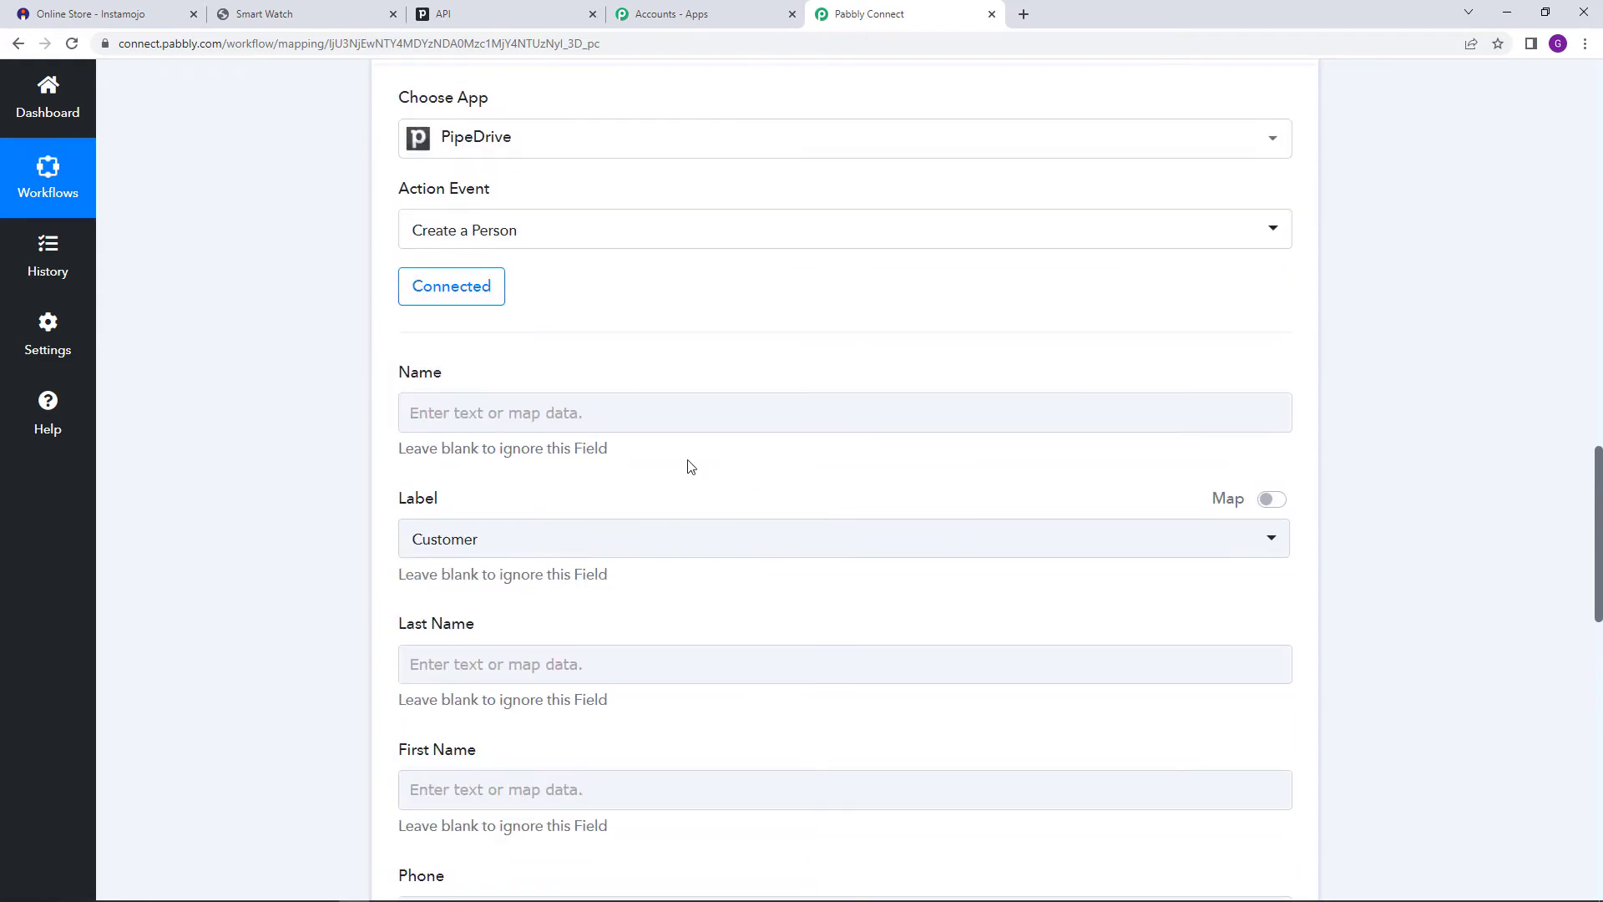
scroll(687, 466, down, 1)
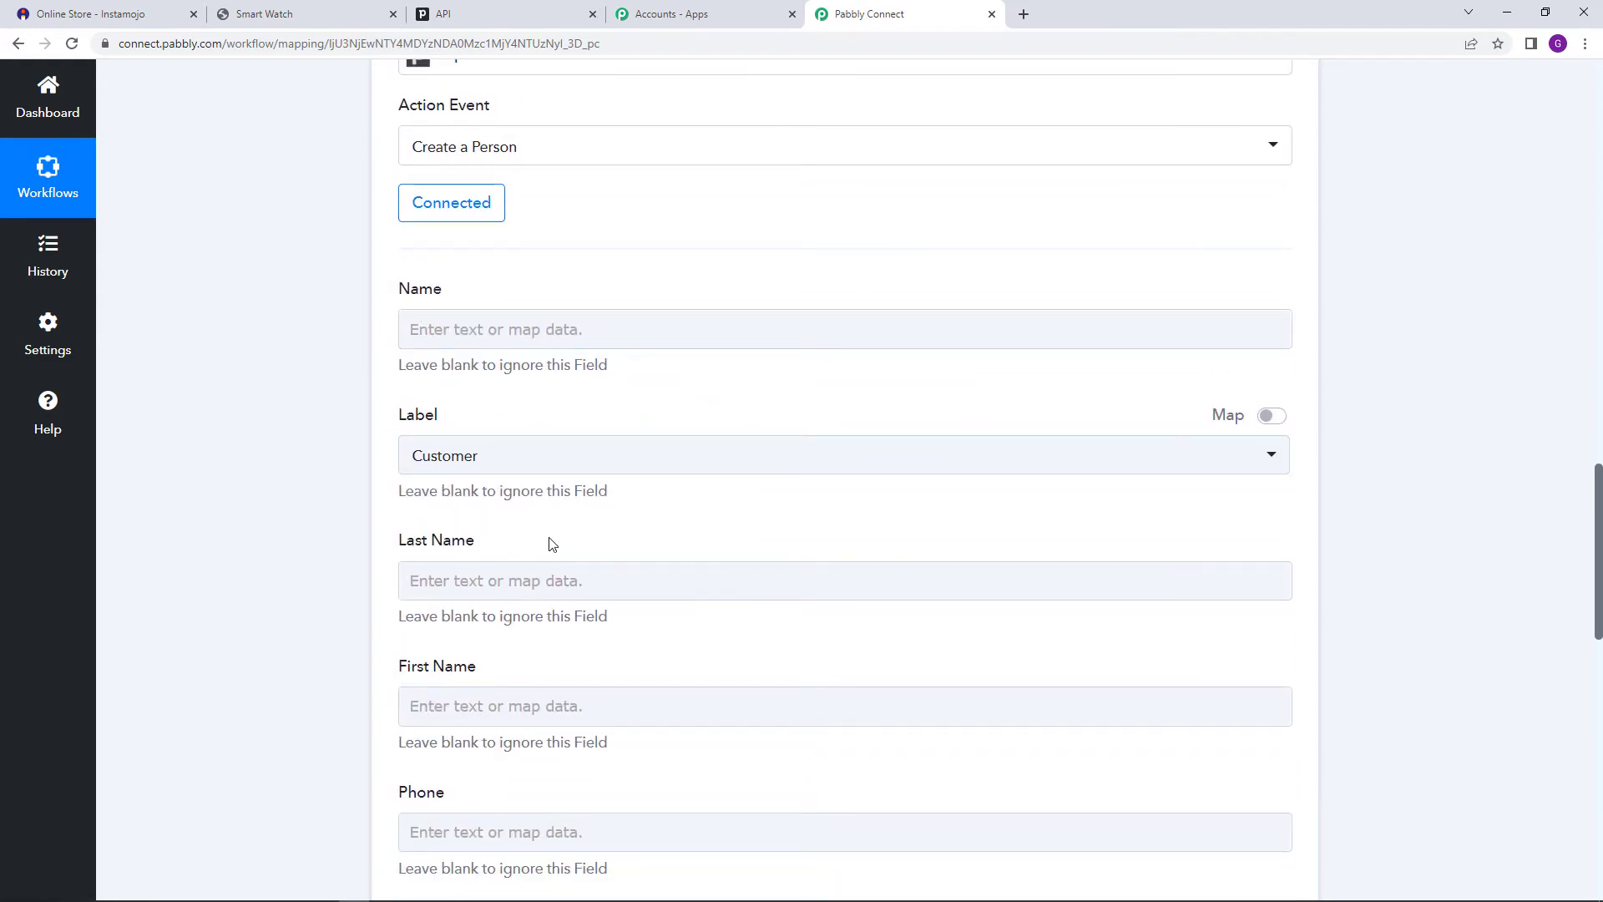
scroll(491, 663, down, 3)
click(490, 714)
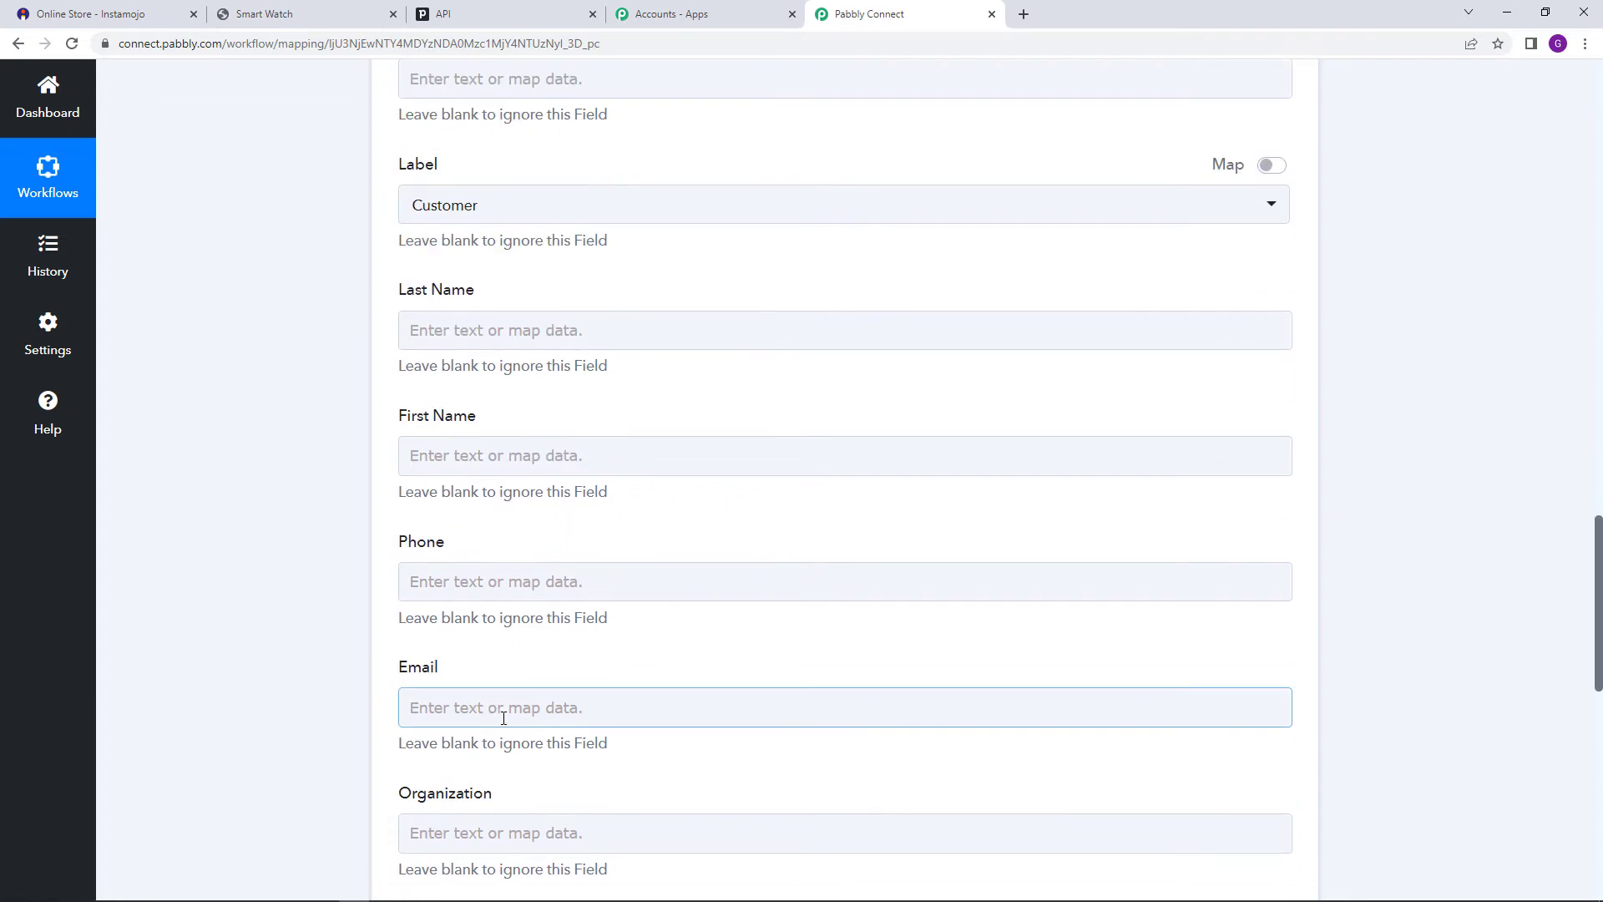
Compare the buyer name, email and phone in the Instamojo response with the name fields of the PipeDrive action
scroll(634, 651, up, 3)
scroll(877, 594, up, 9)
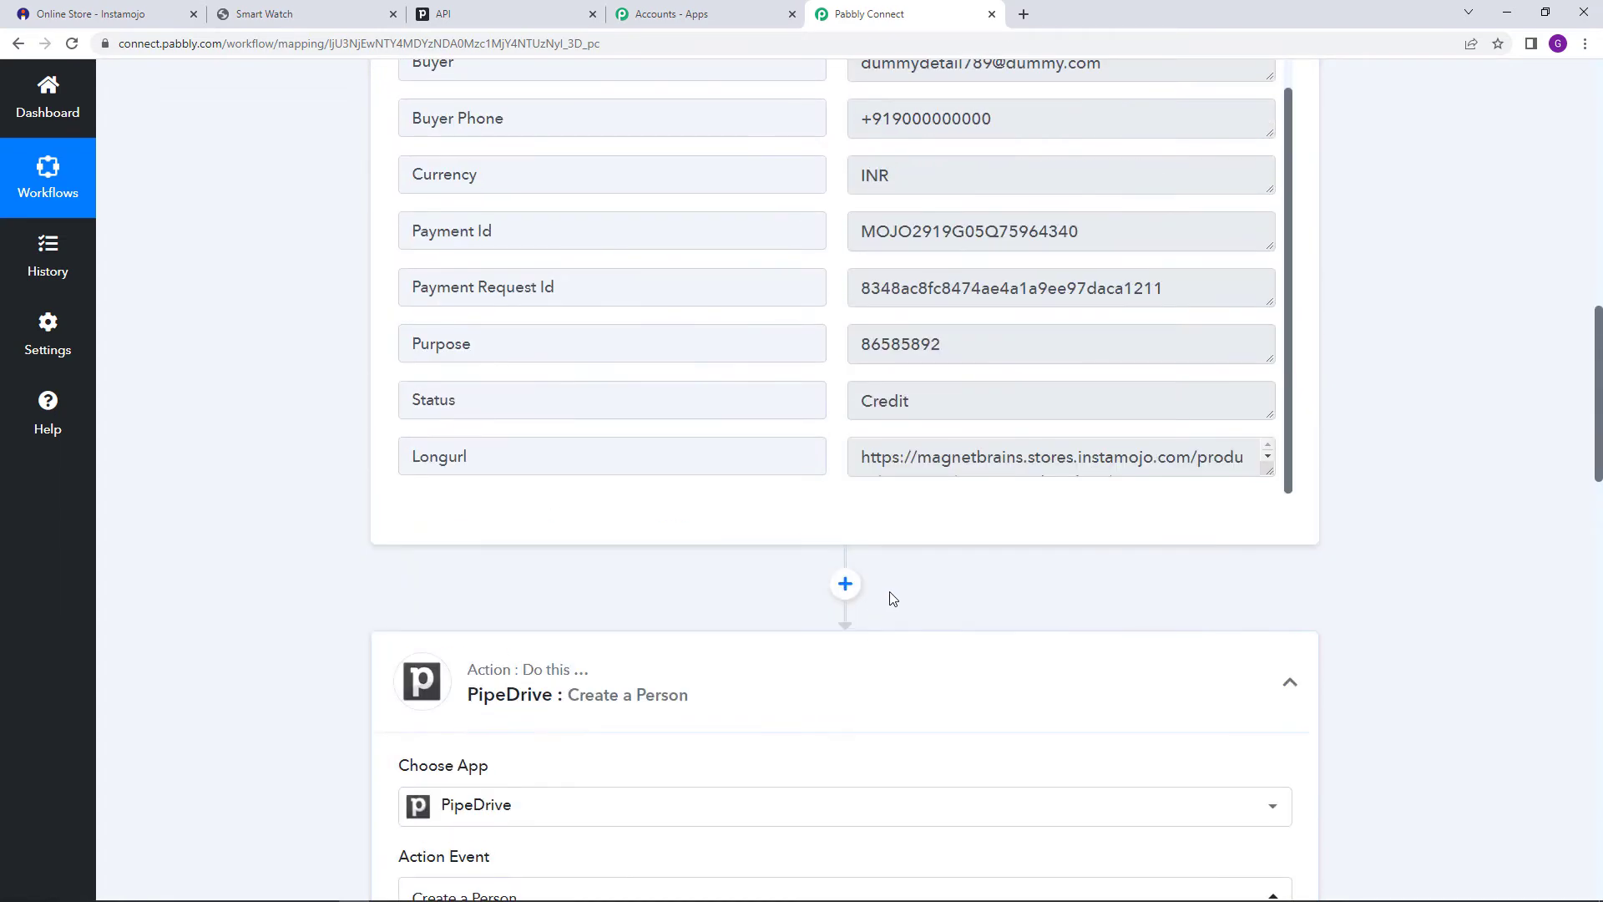
scroll(969, 336, up, 2)
scroll(947, 303, up, 2)
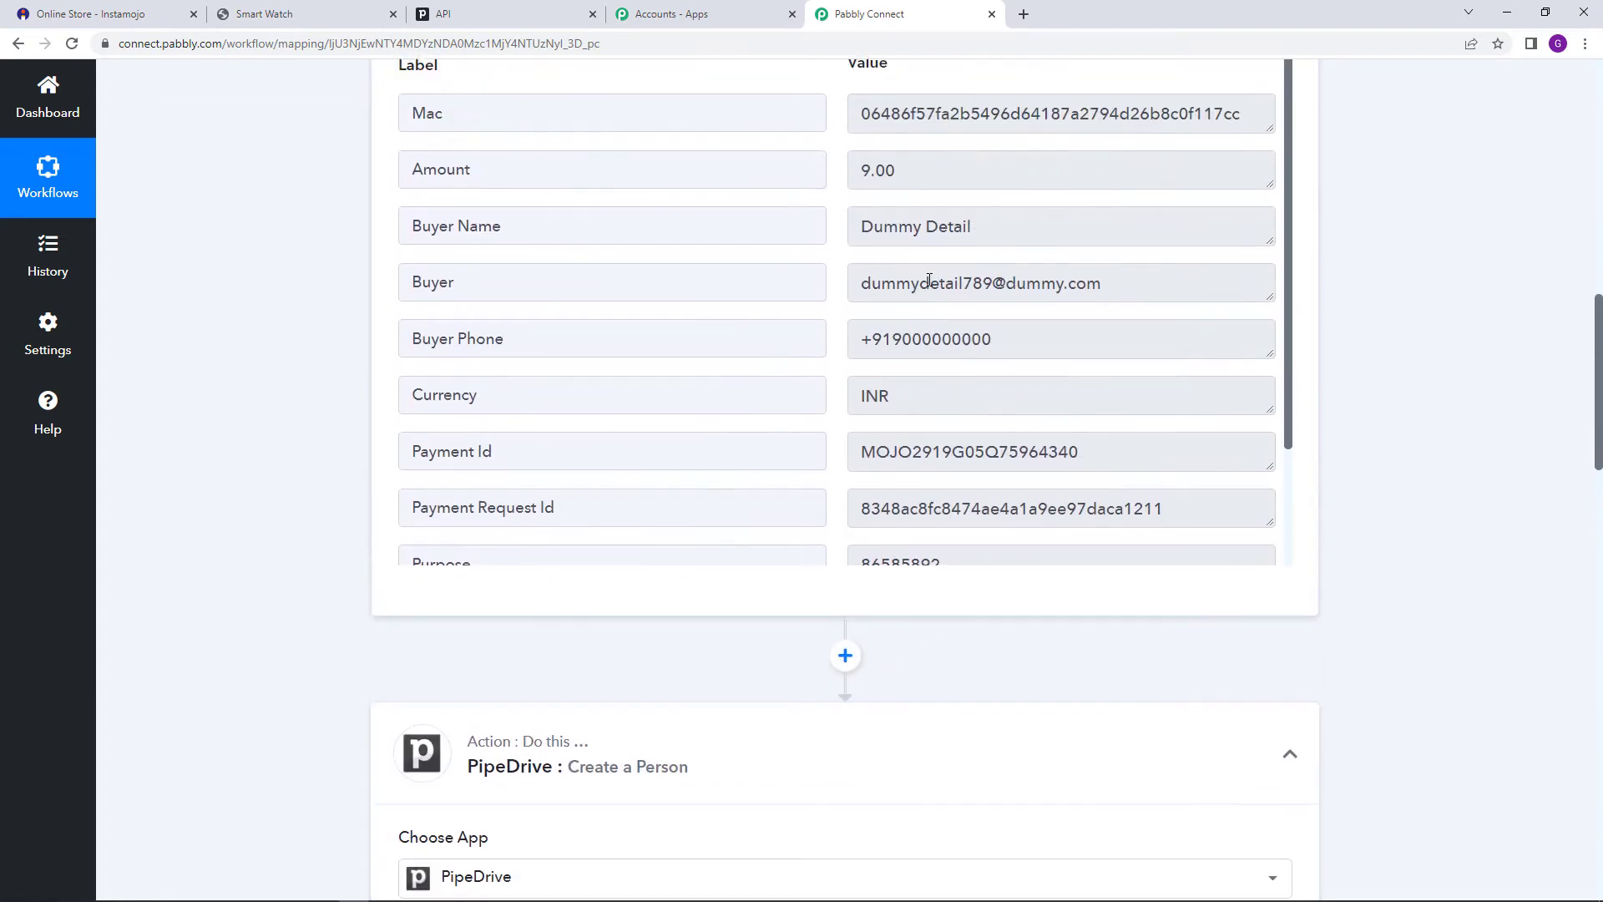
drag(867, 322, 1030, 335)
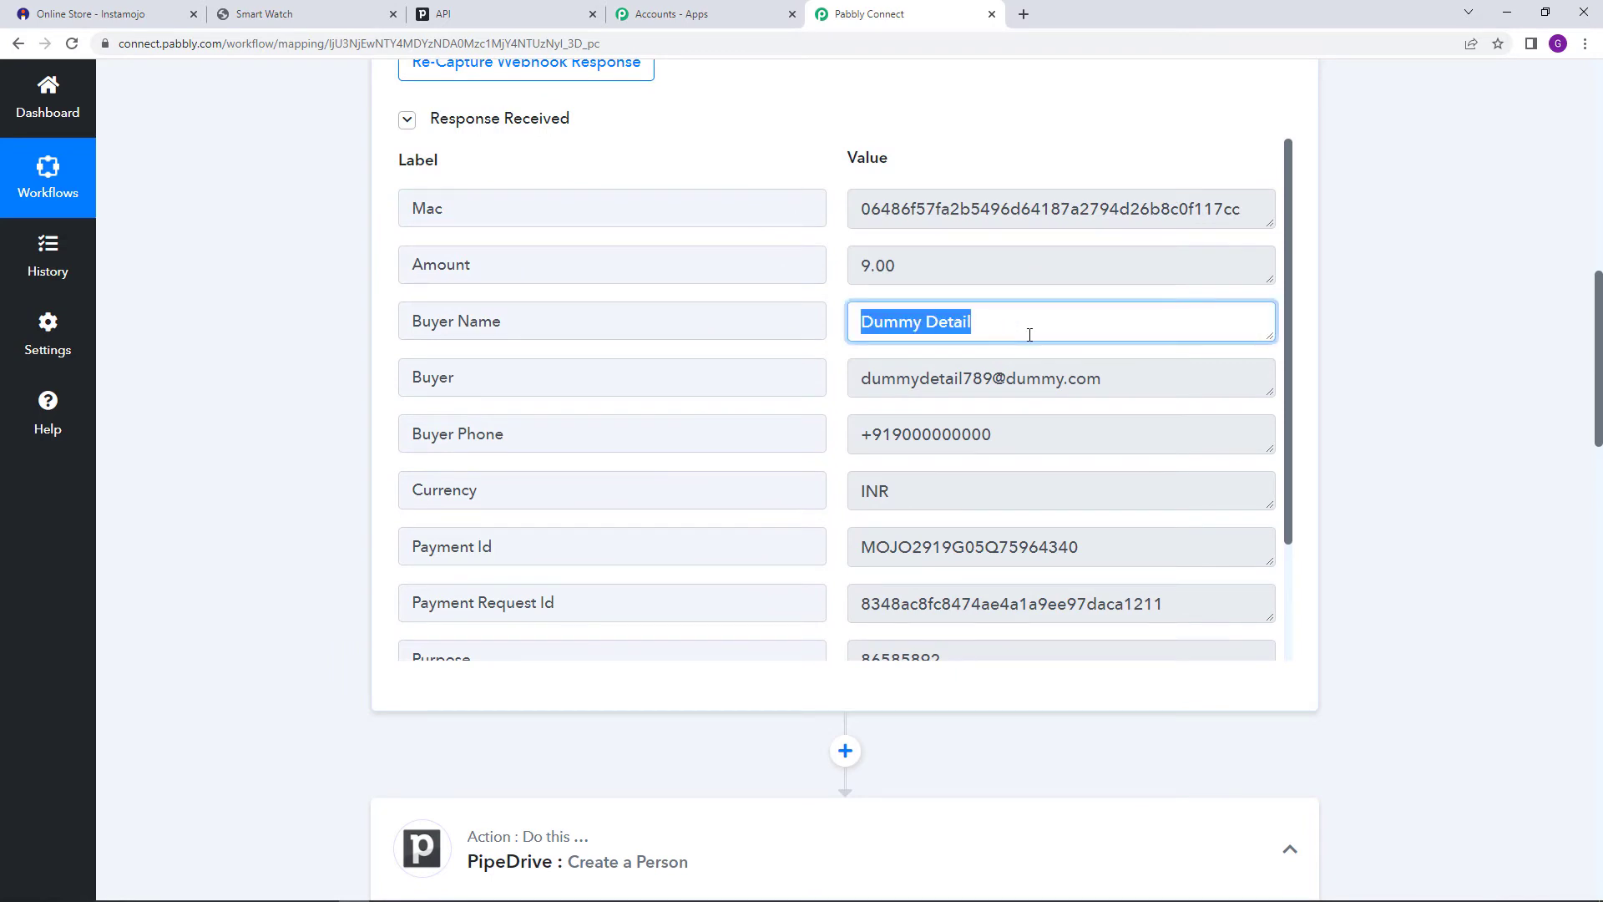
scroll(1413, 398, down, 1)
scroll(955, 416, down, 1)
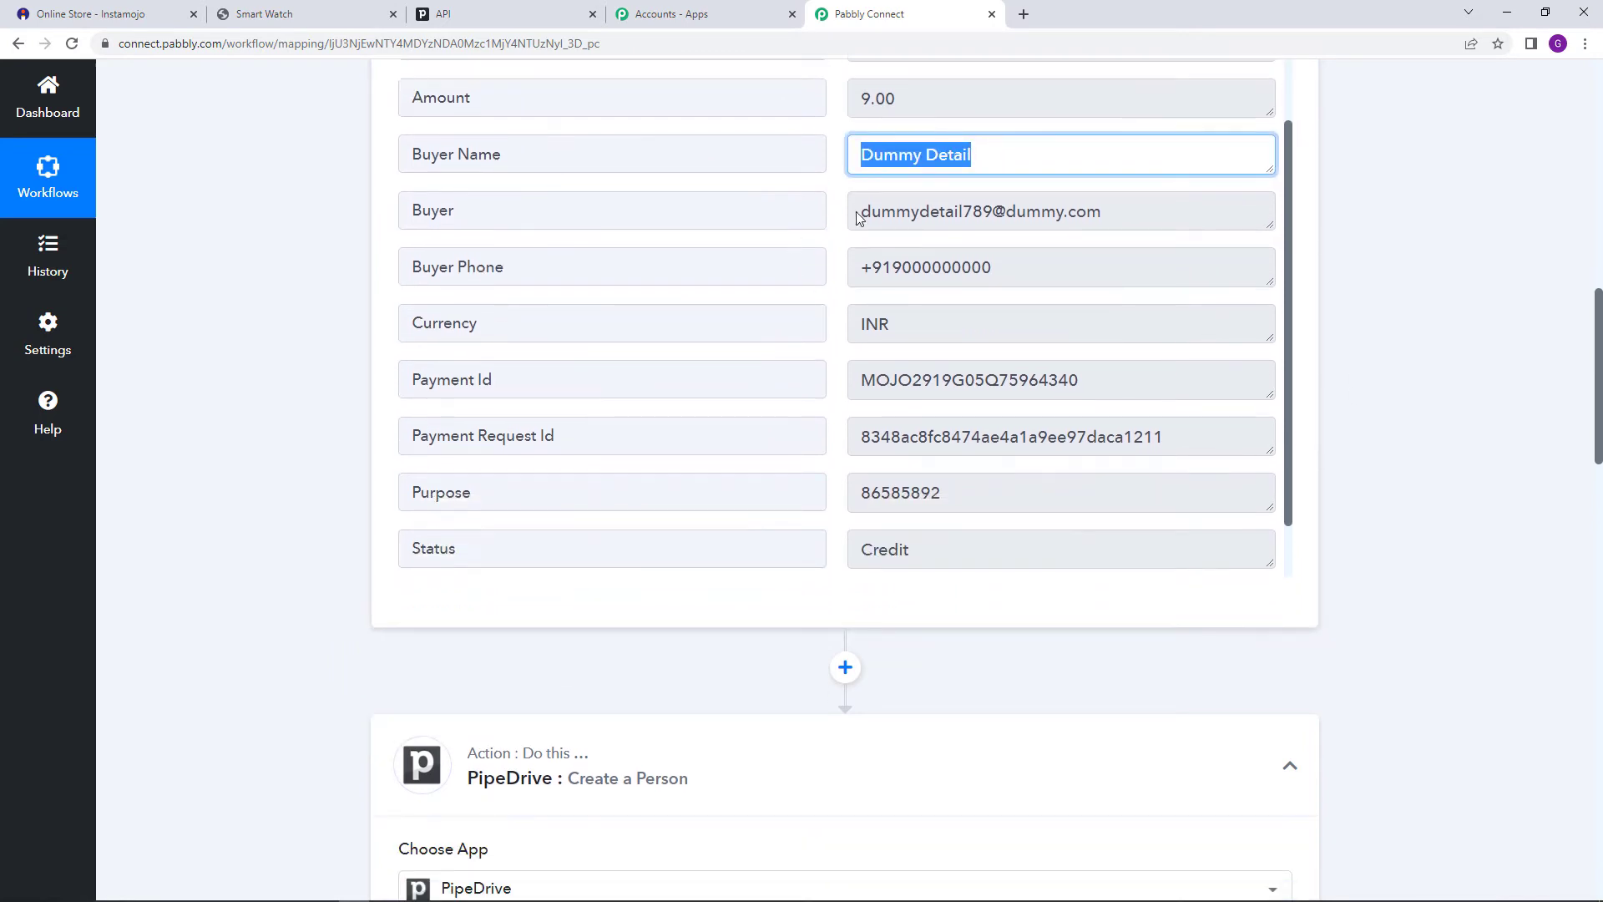
drag(860, 211, 1115, 215)
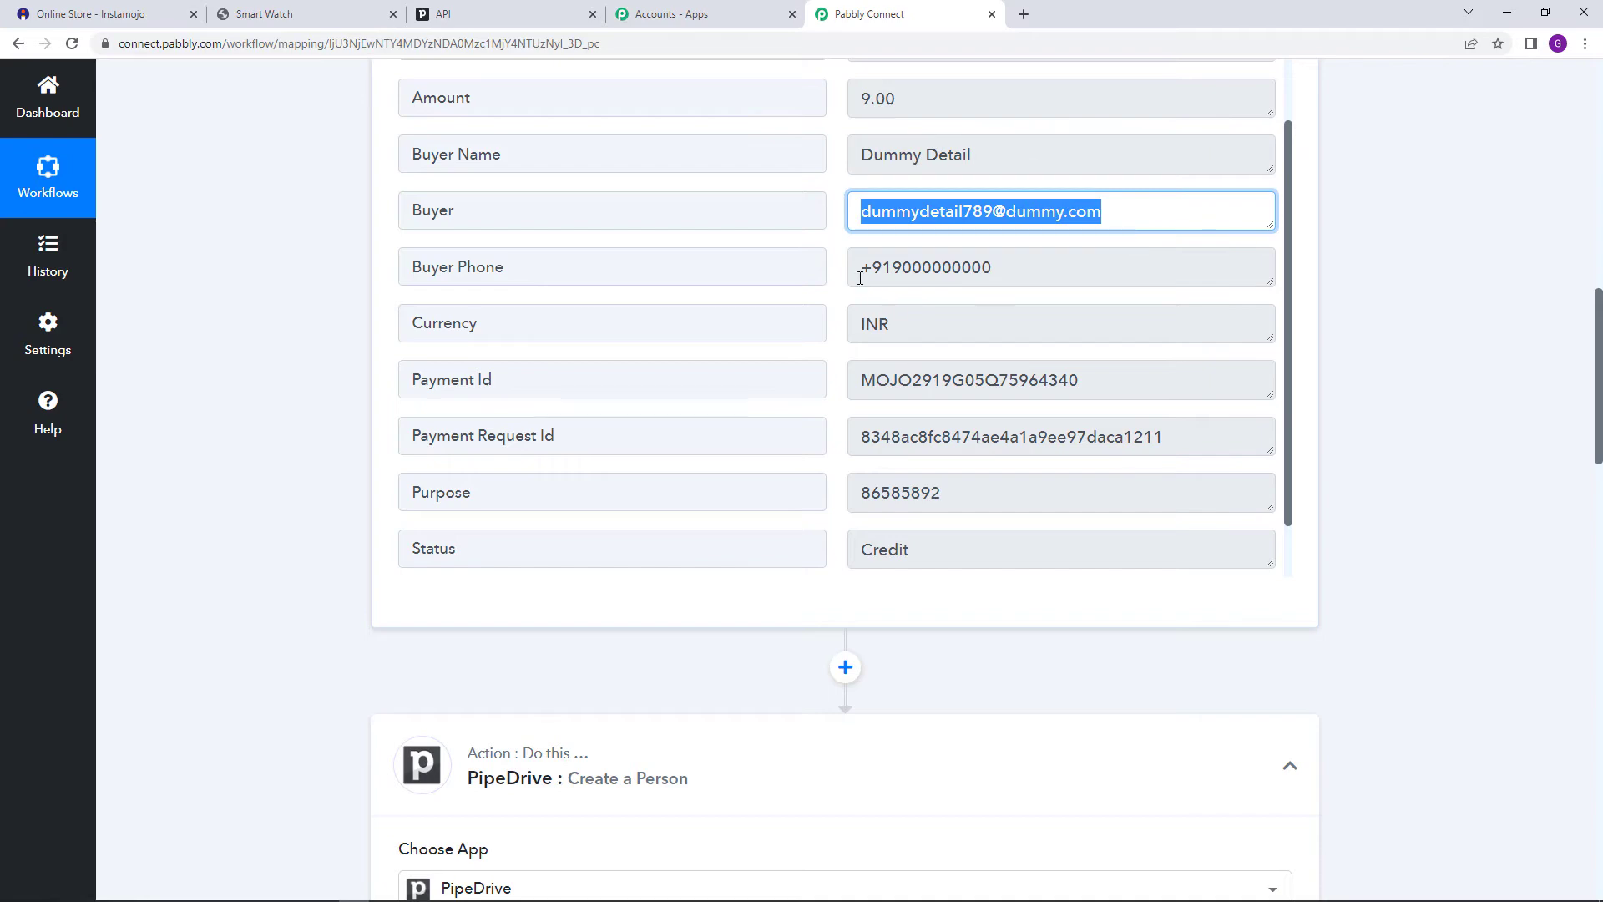
drag(860, 276, 1482, 361)
scroll(1470, 433, down, 9)
scroll(1272, 424, down, 2)
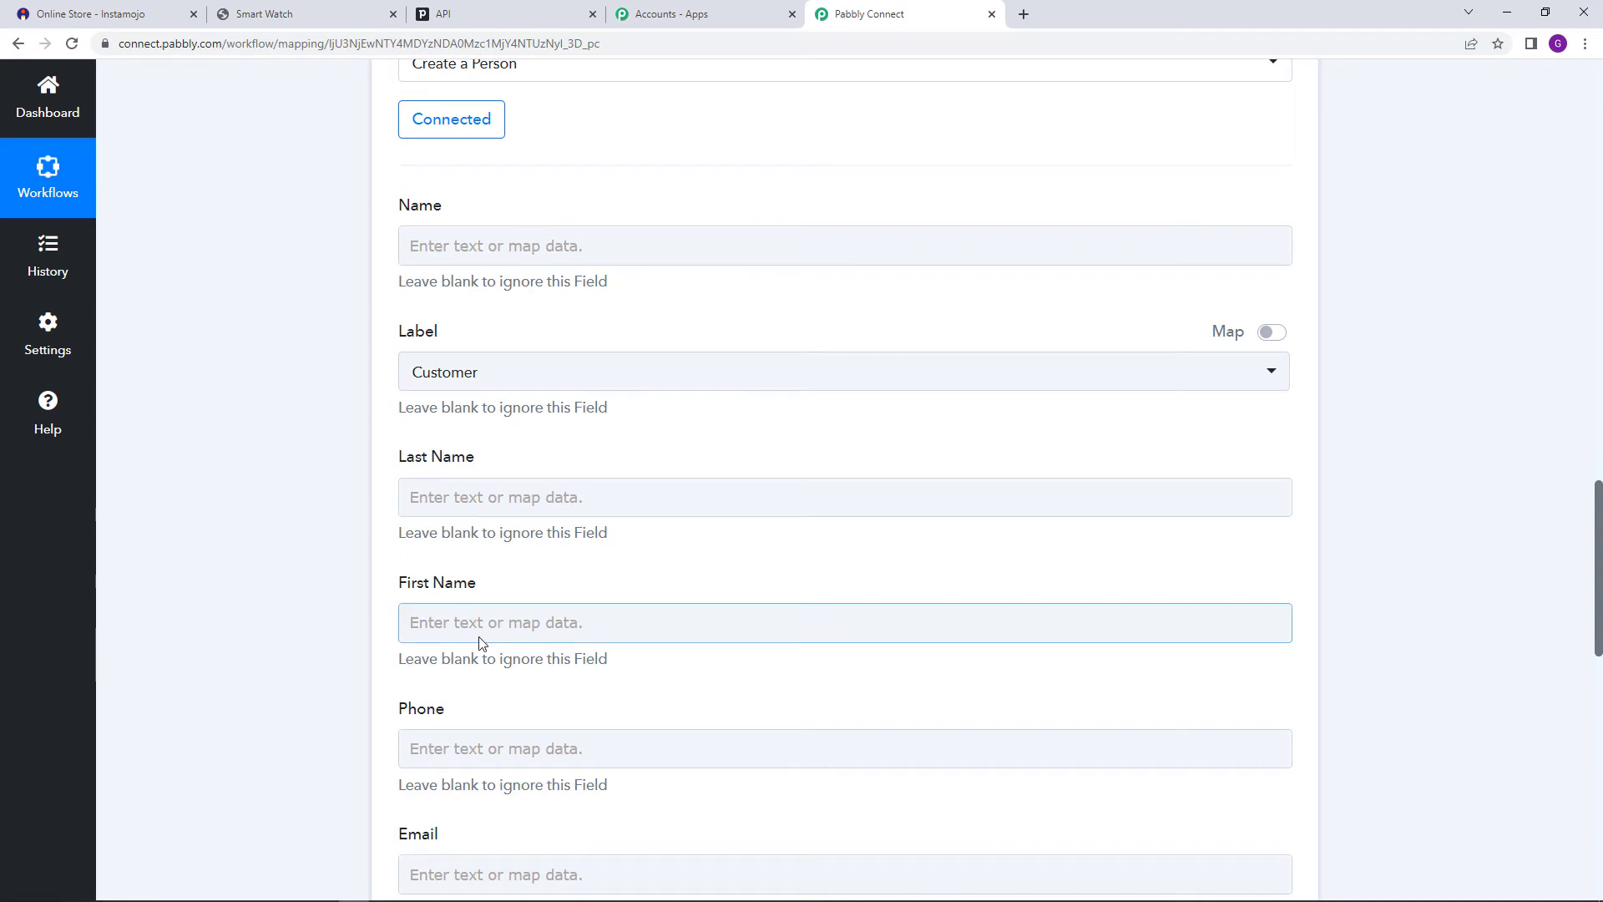
scroll(752, 543, up, 10)
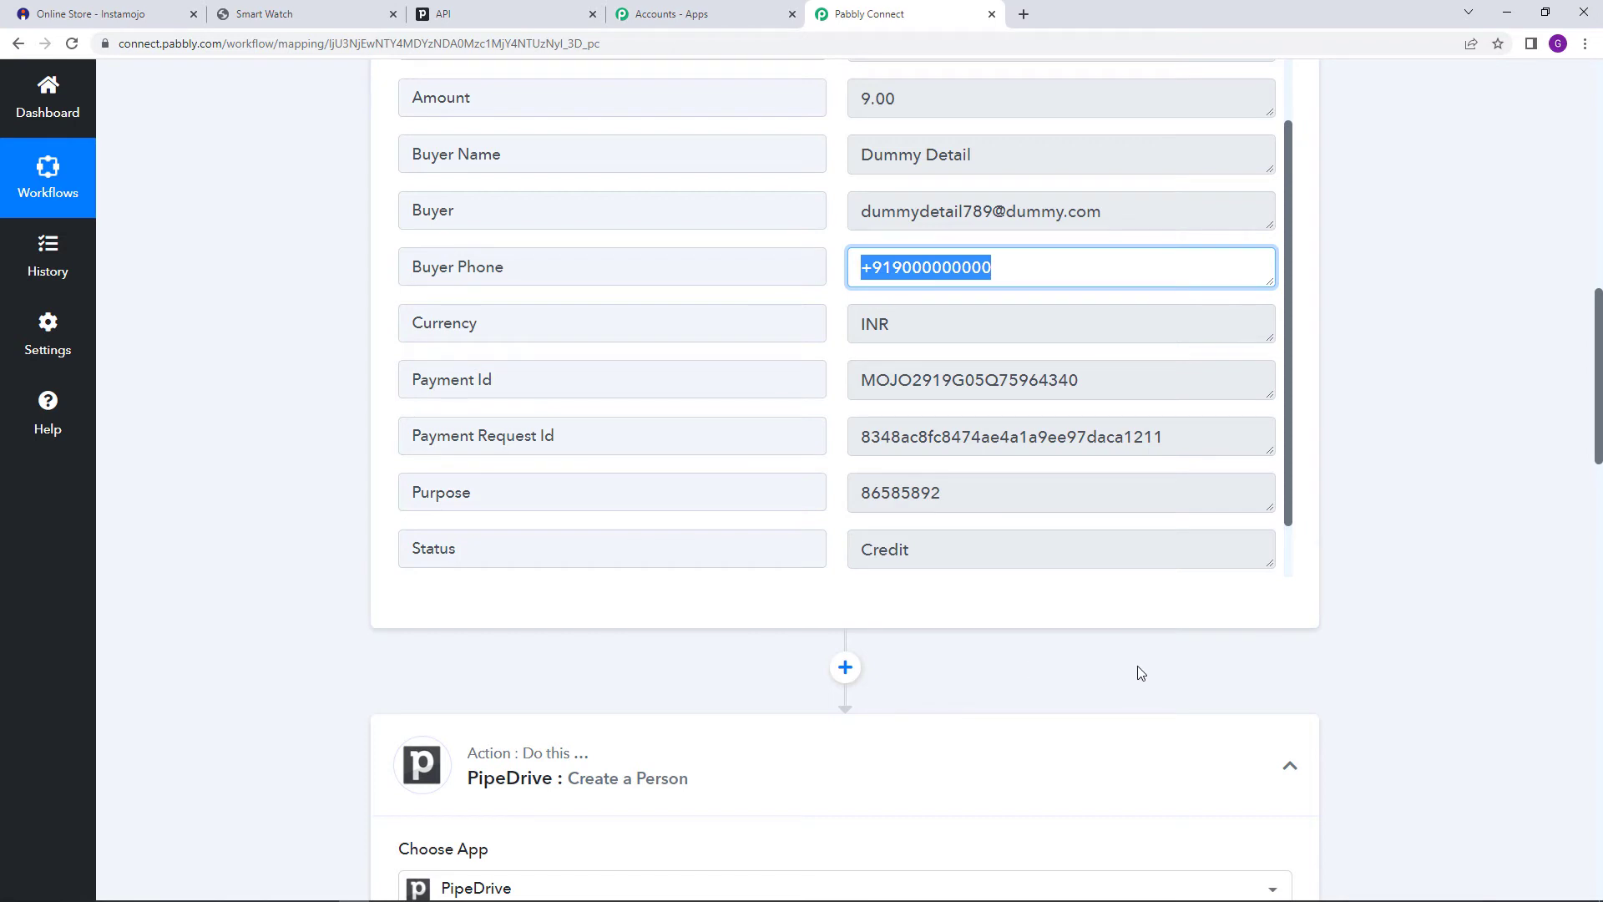
Insert a Text Formatter by Pabbly step between the Instamojo trigger and the PipeDrive action, with Split Text as its event
click(846, 668)
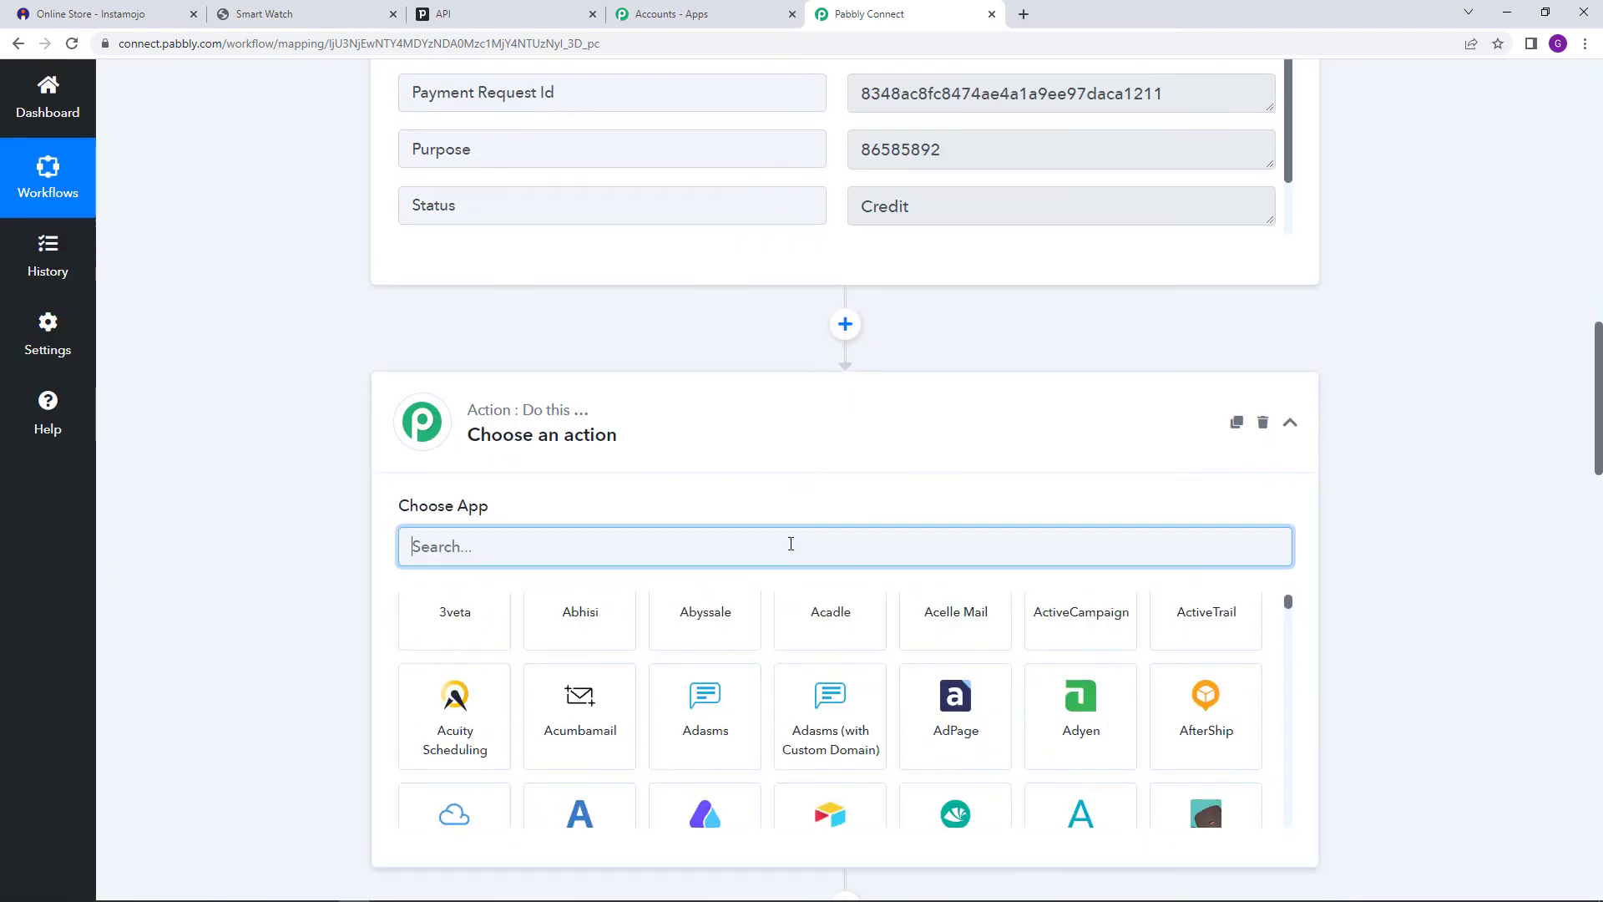
text(text)
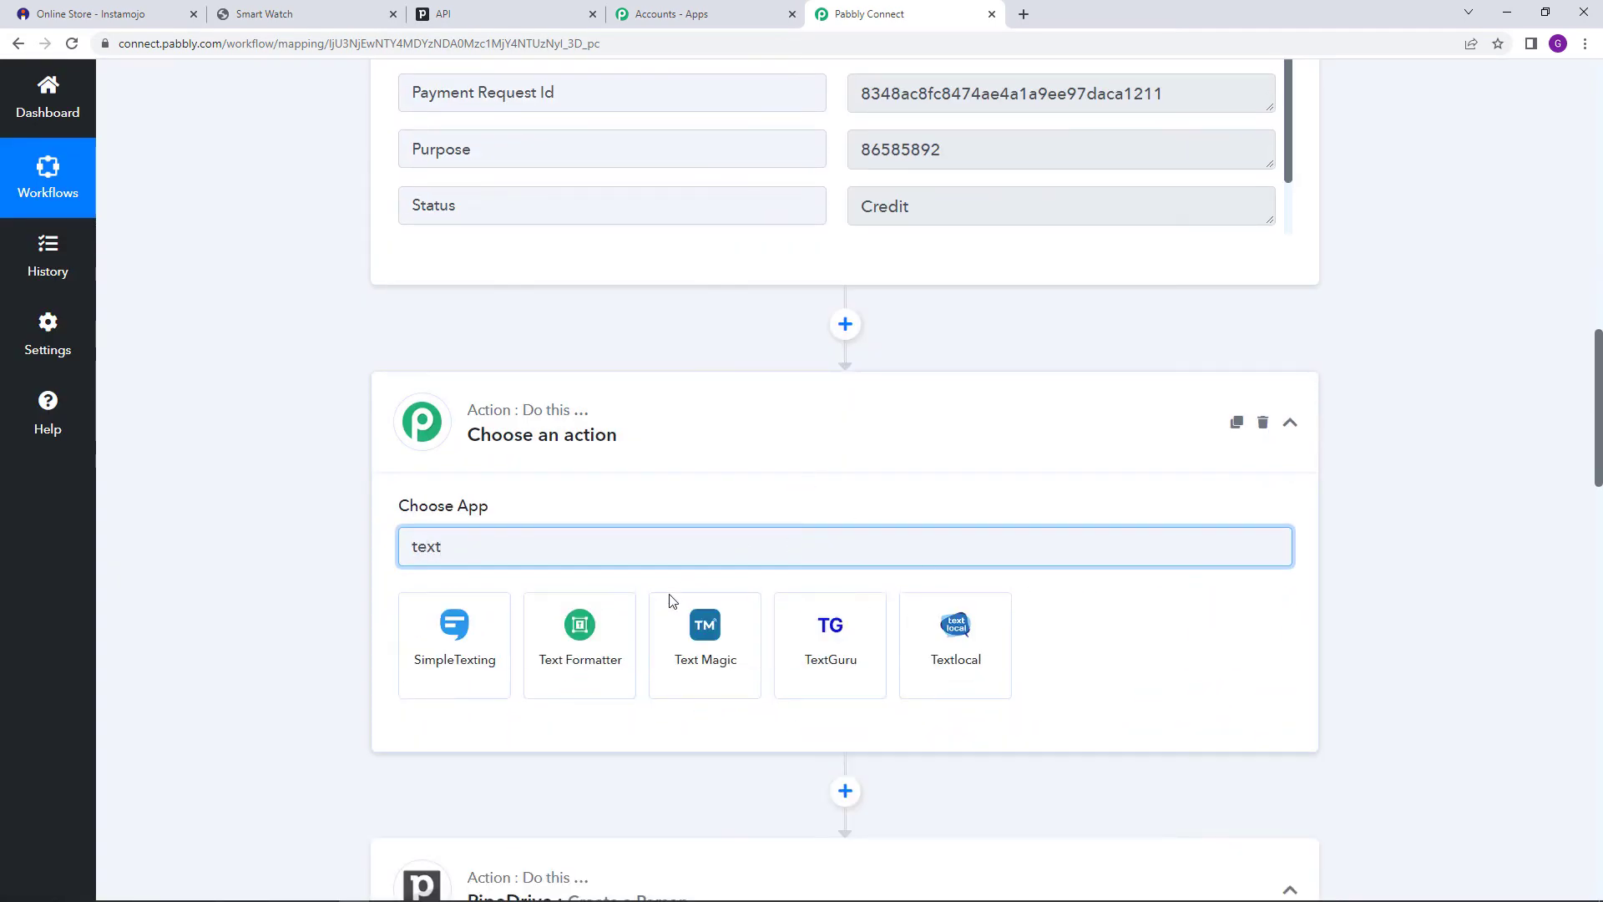
click(619, 653)
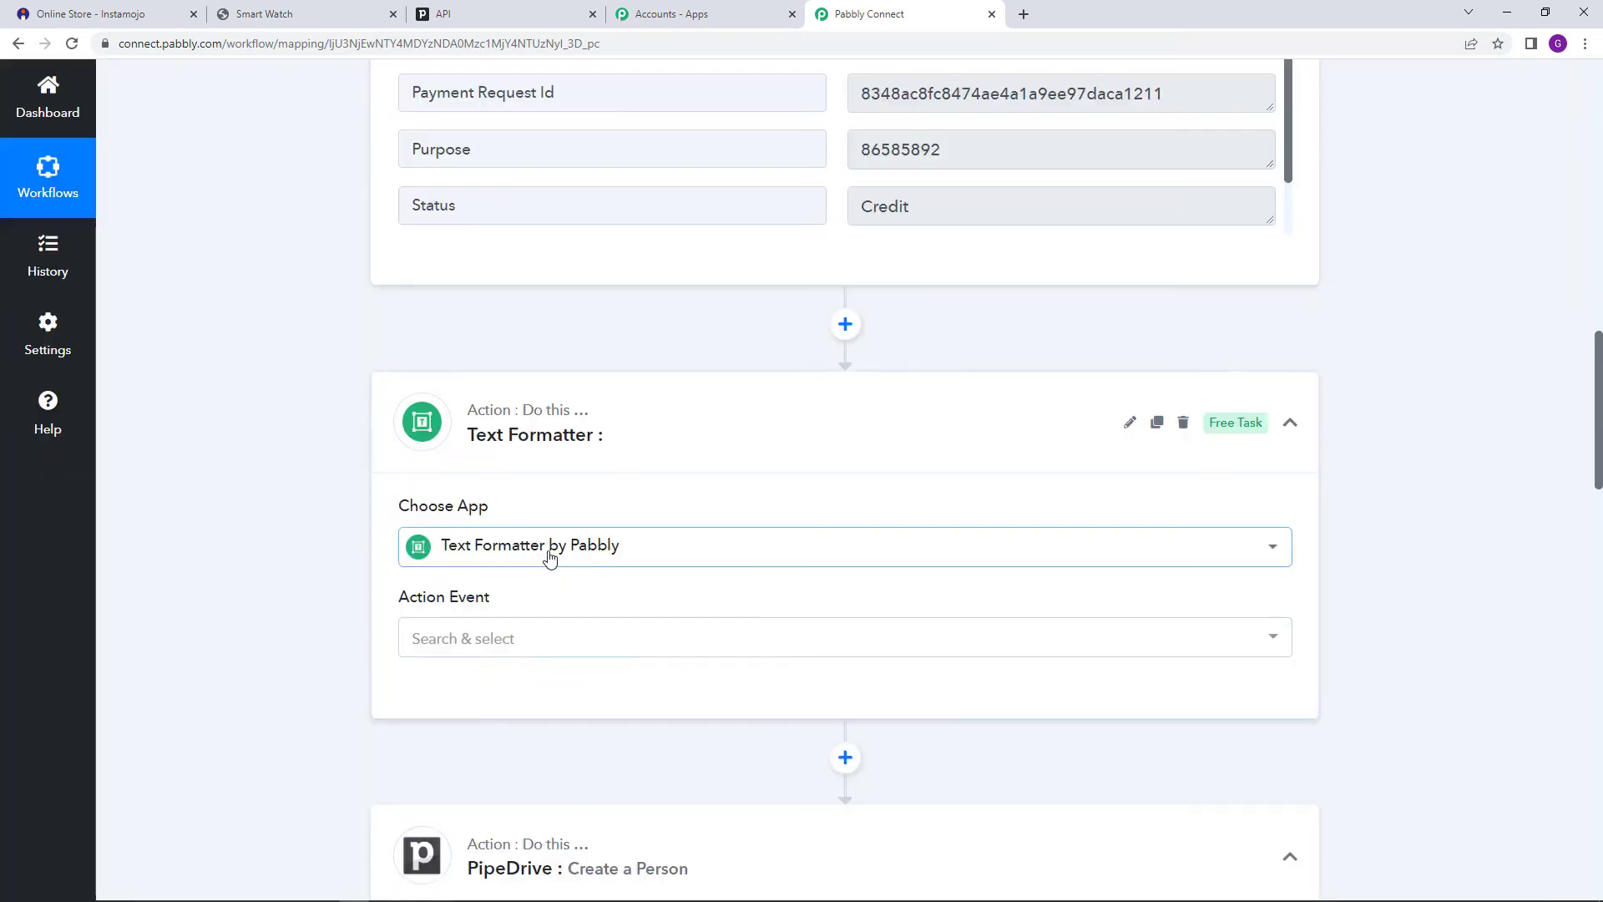
mouse_move(1235, 438)
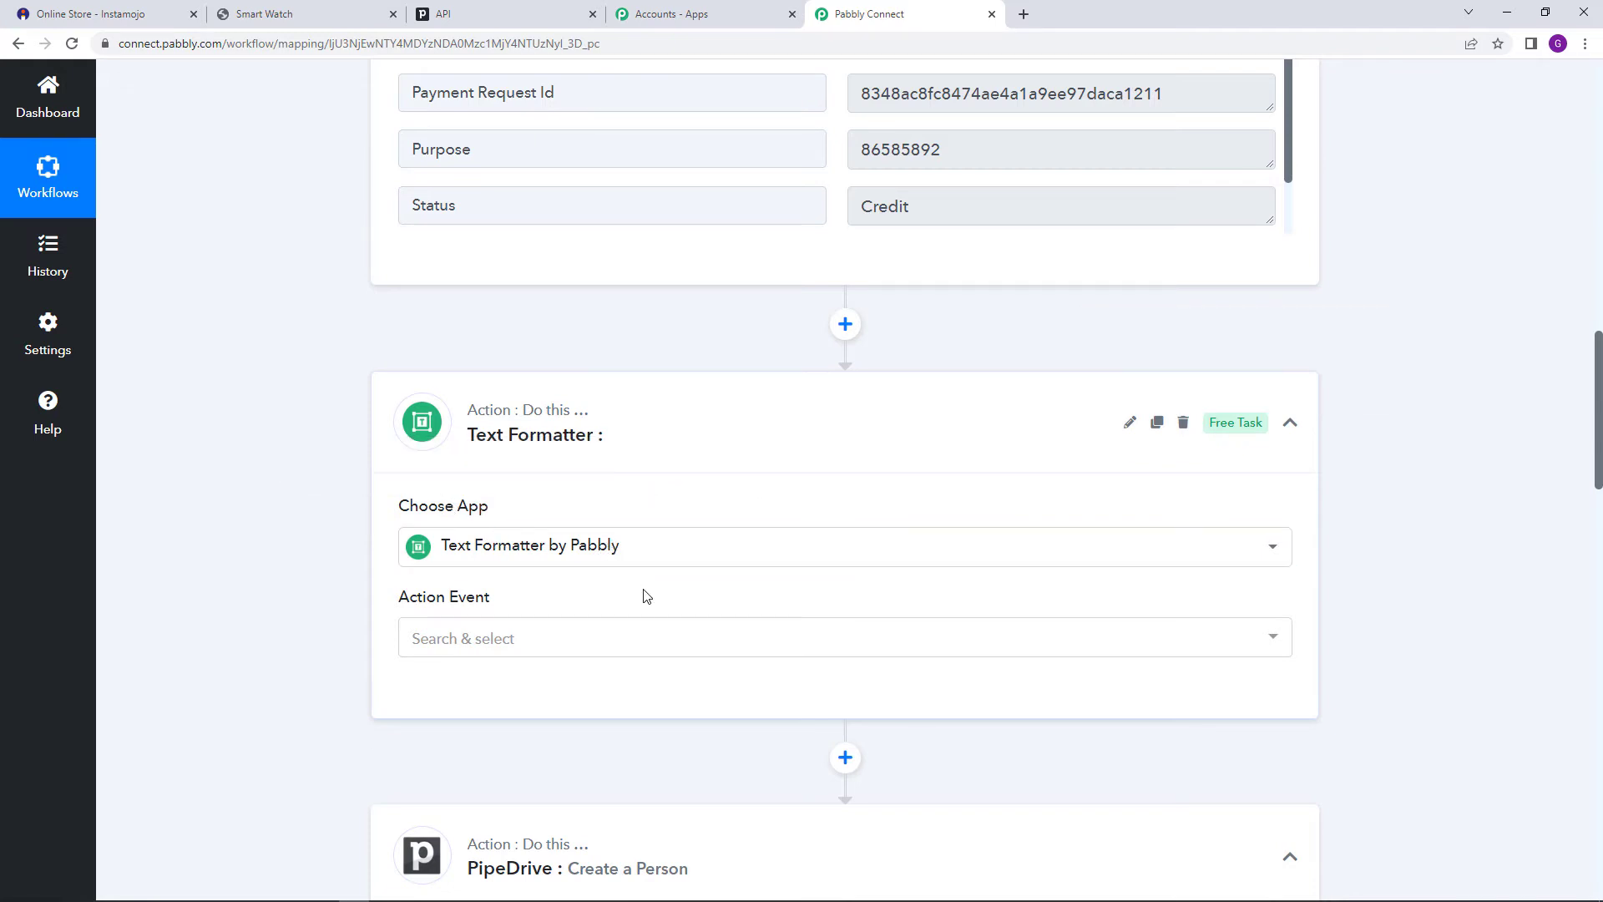
click(562, 642)
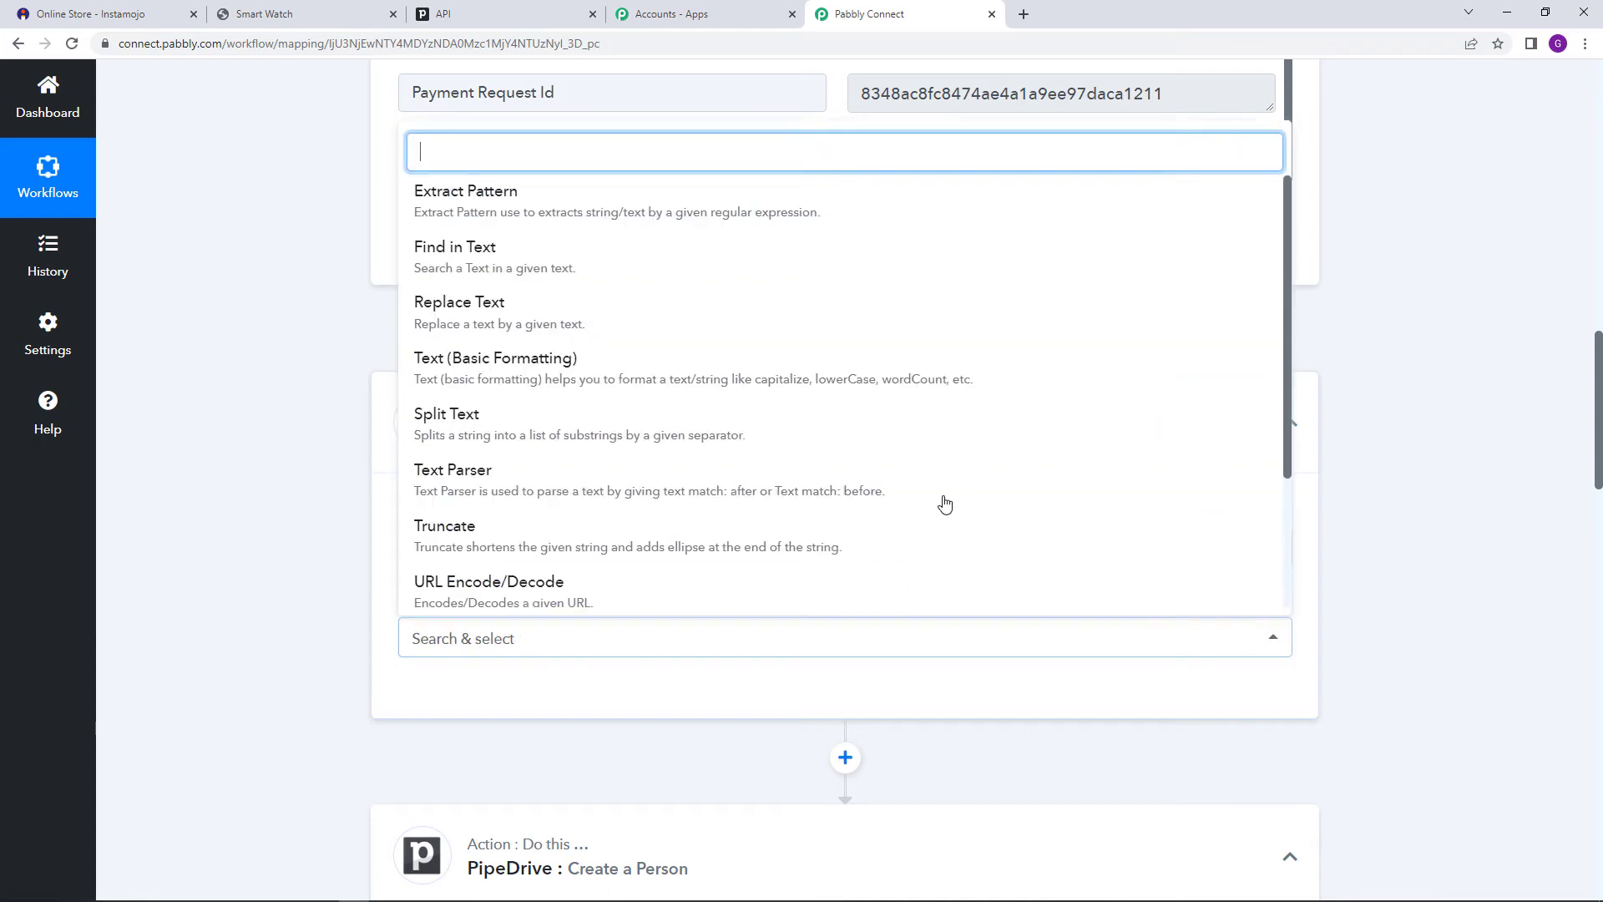
click(653, 440)
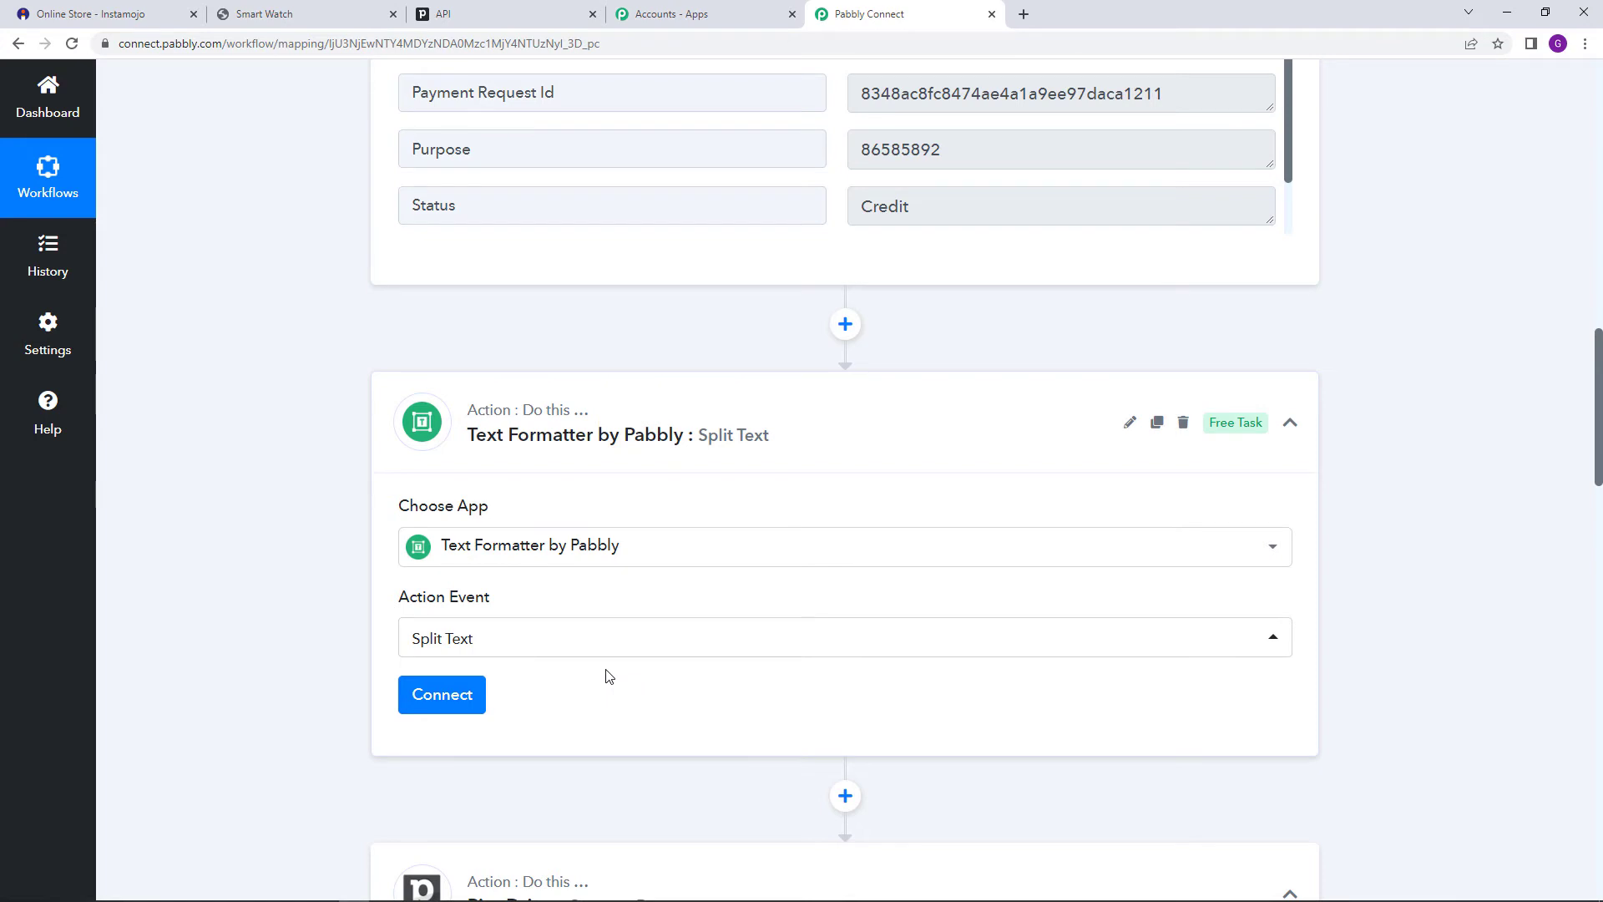
Check the full buyer name in the Instamojo response, and connect the Text Formatter's Split Text action
scroll(610, 681, up, 4)
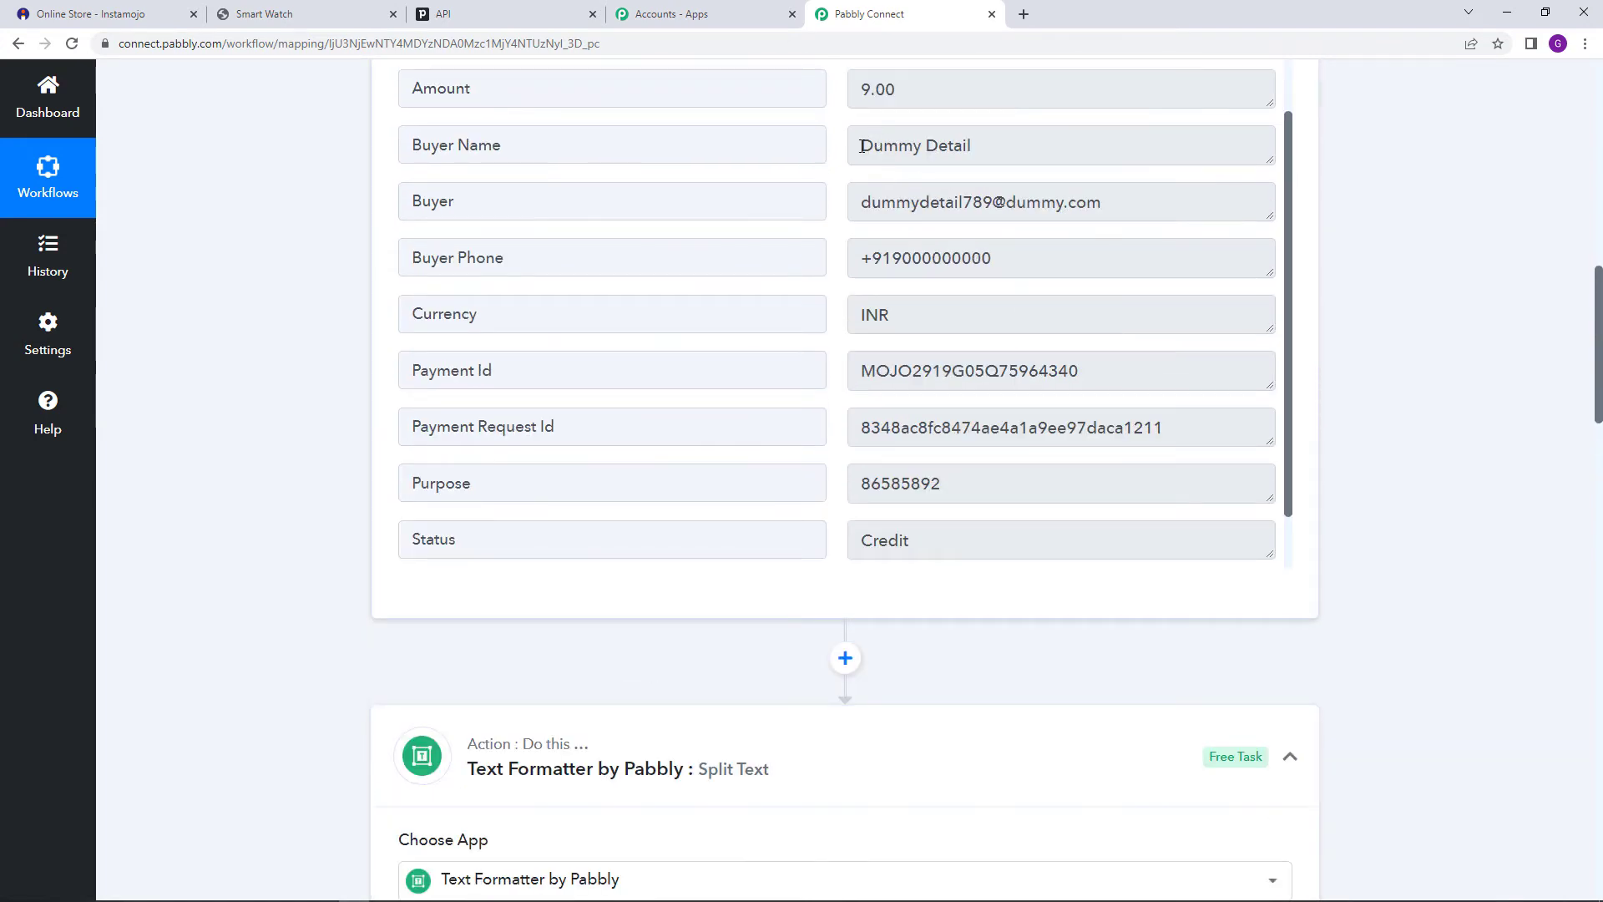
drag(863, 146, 977, 142)
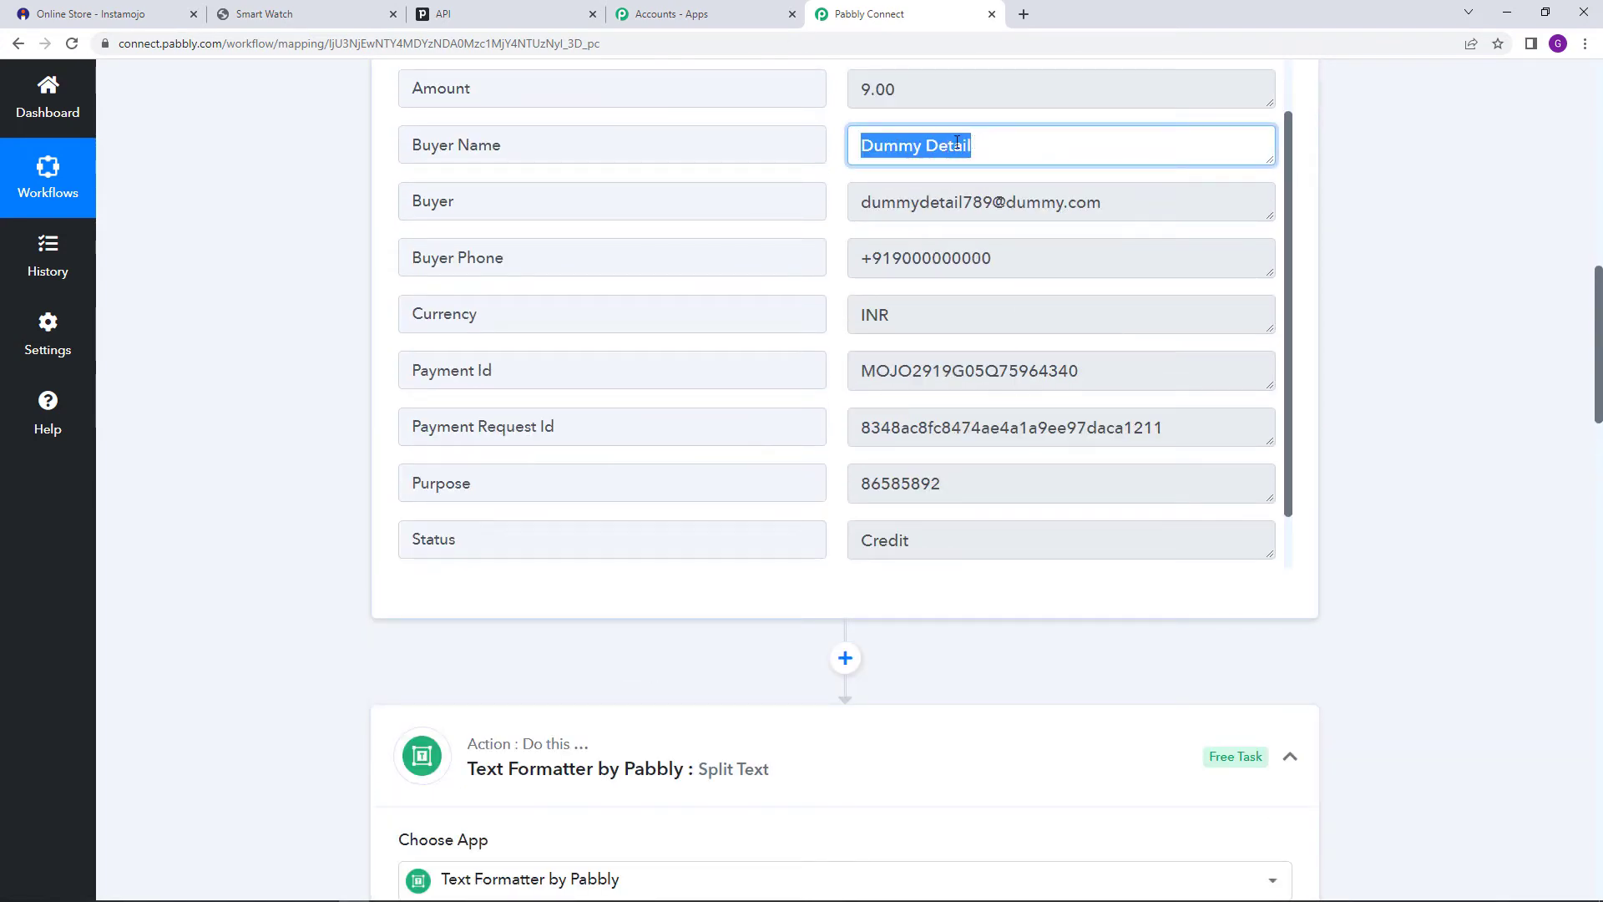
click(923, 147)
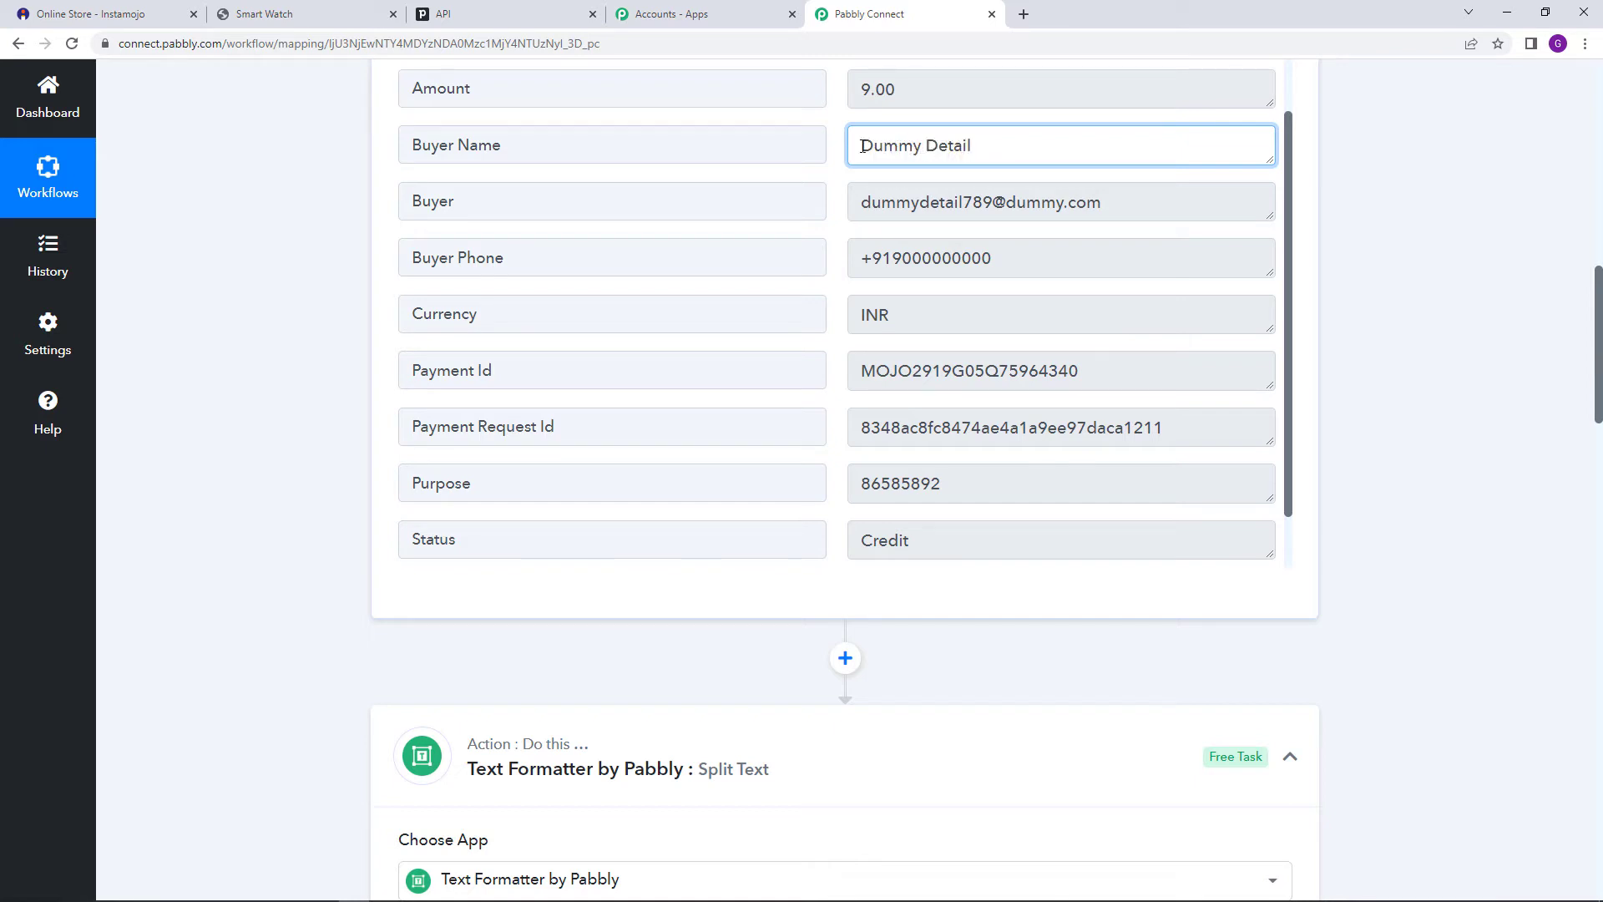
drag(863, 147, 938, 148)
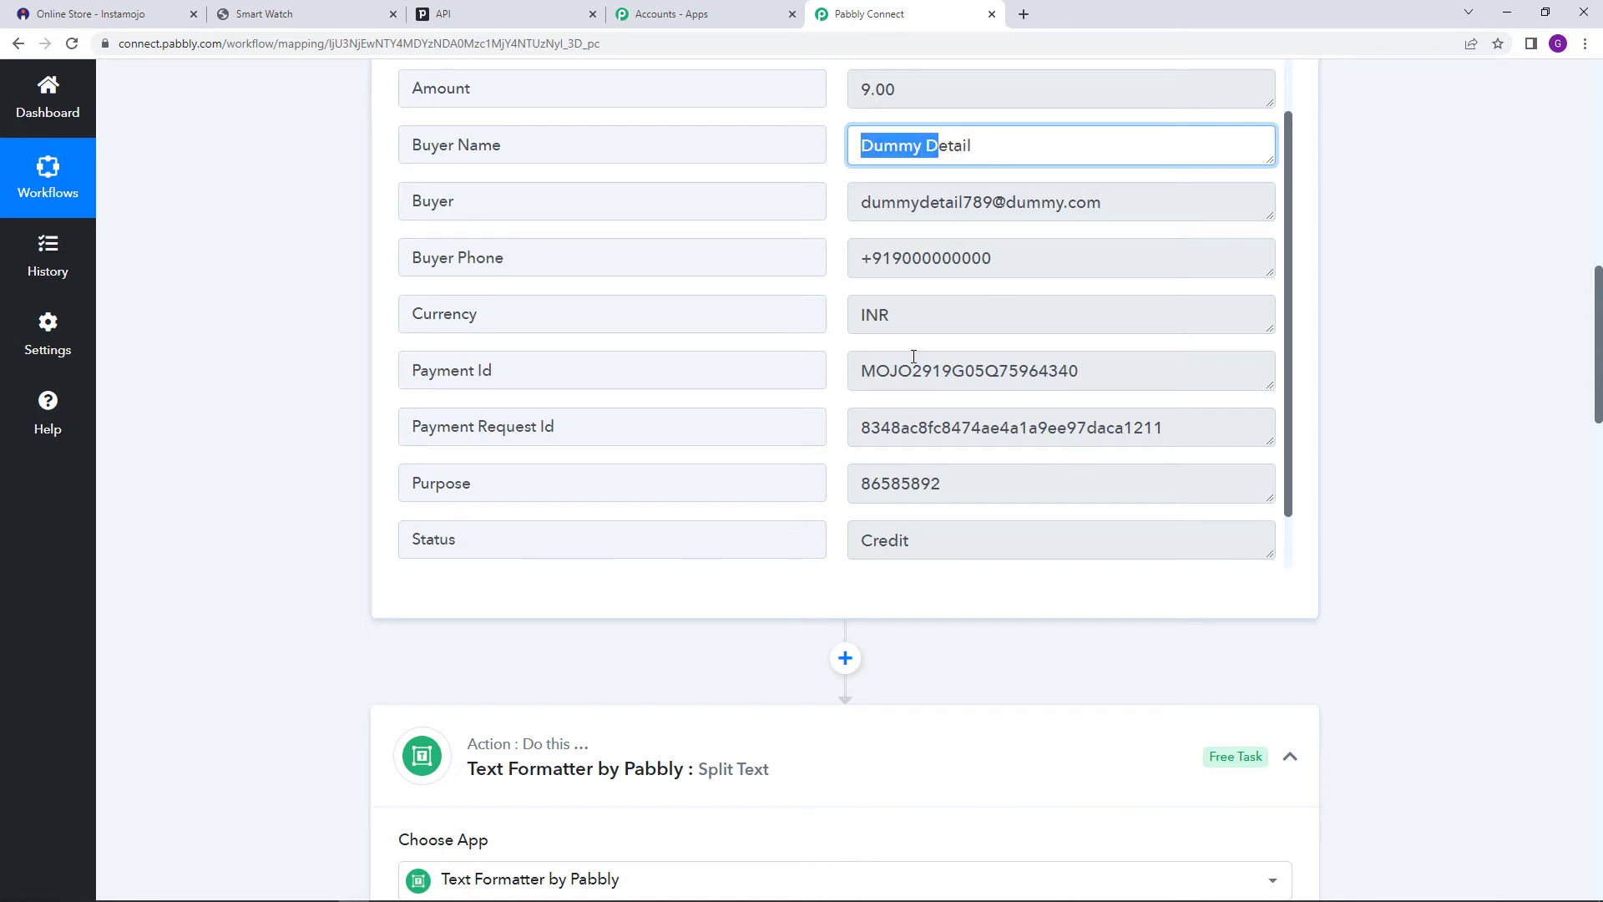
click(887, 157)
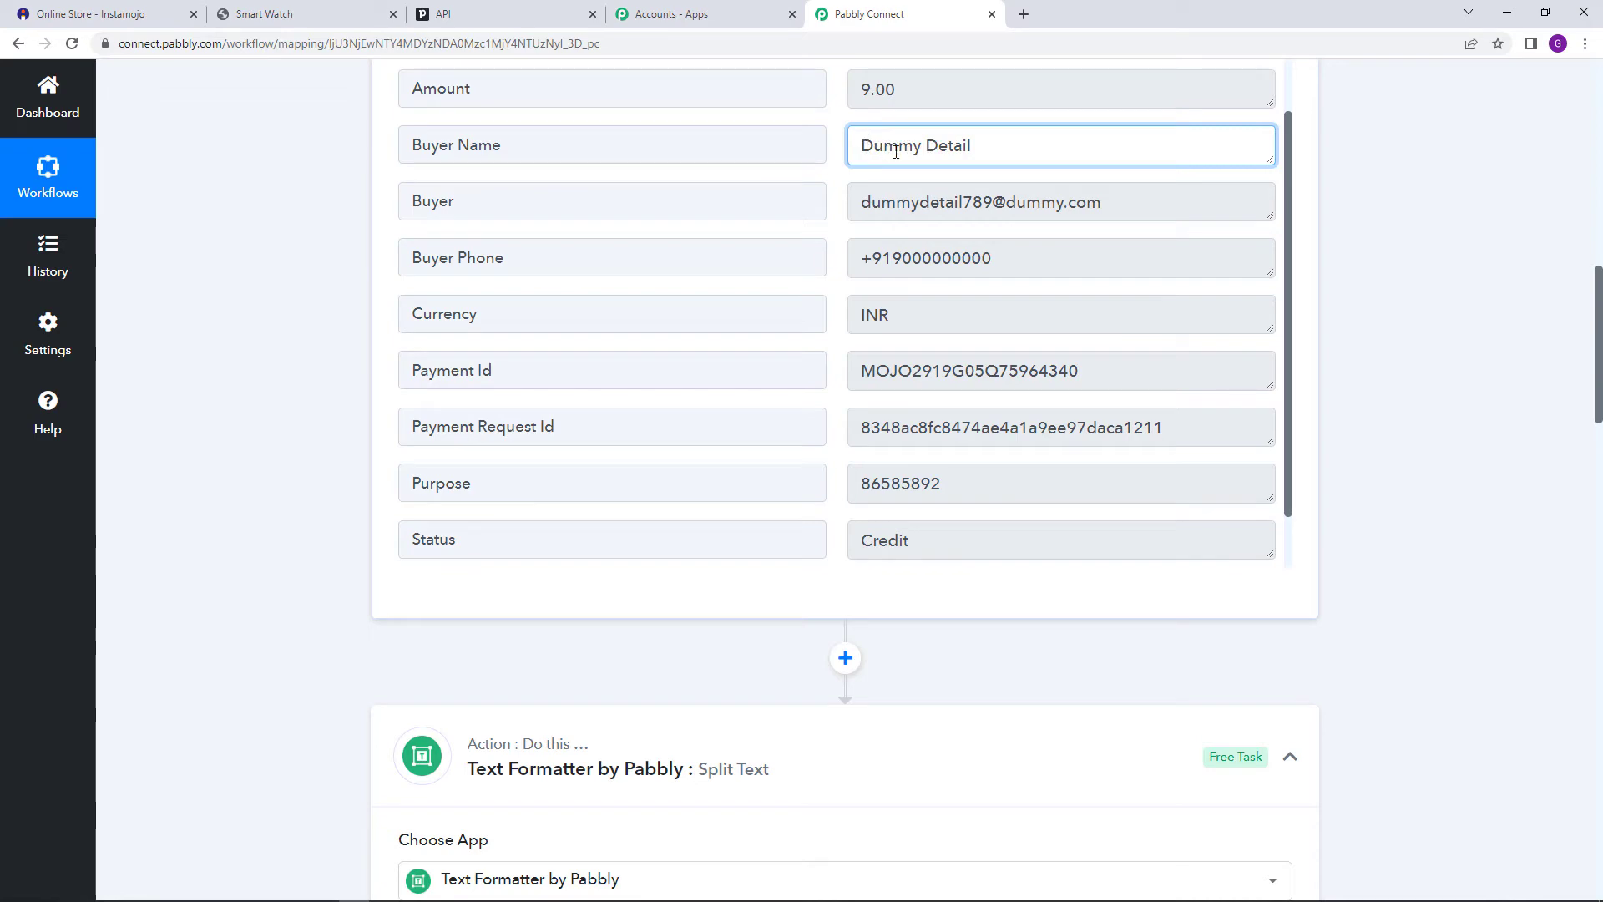
scroll(712, 357, down, 8)
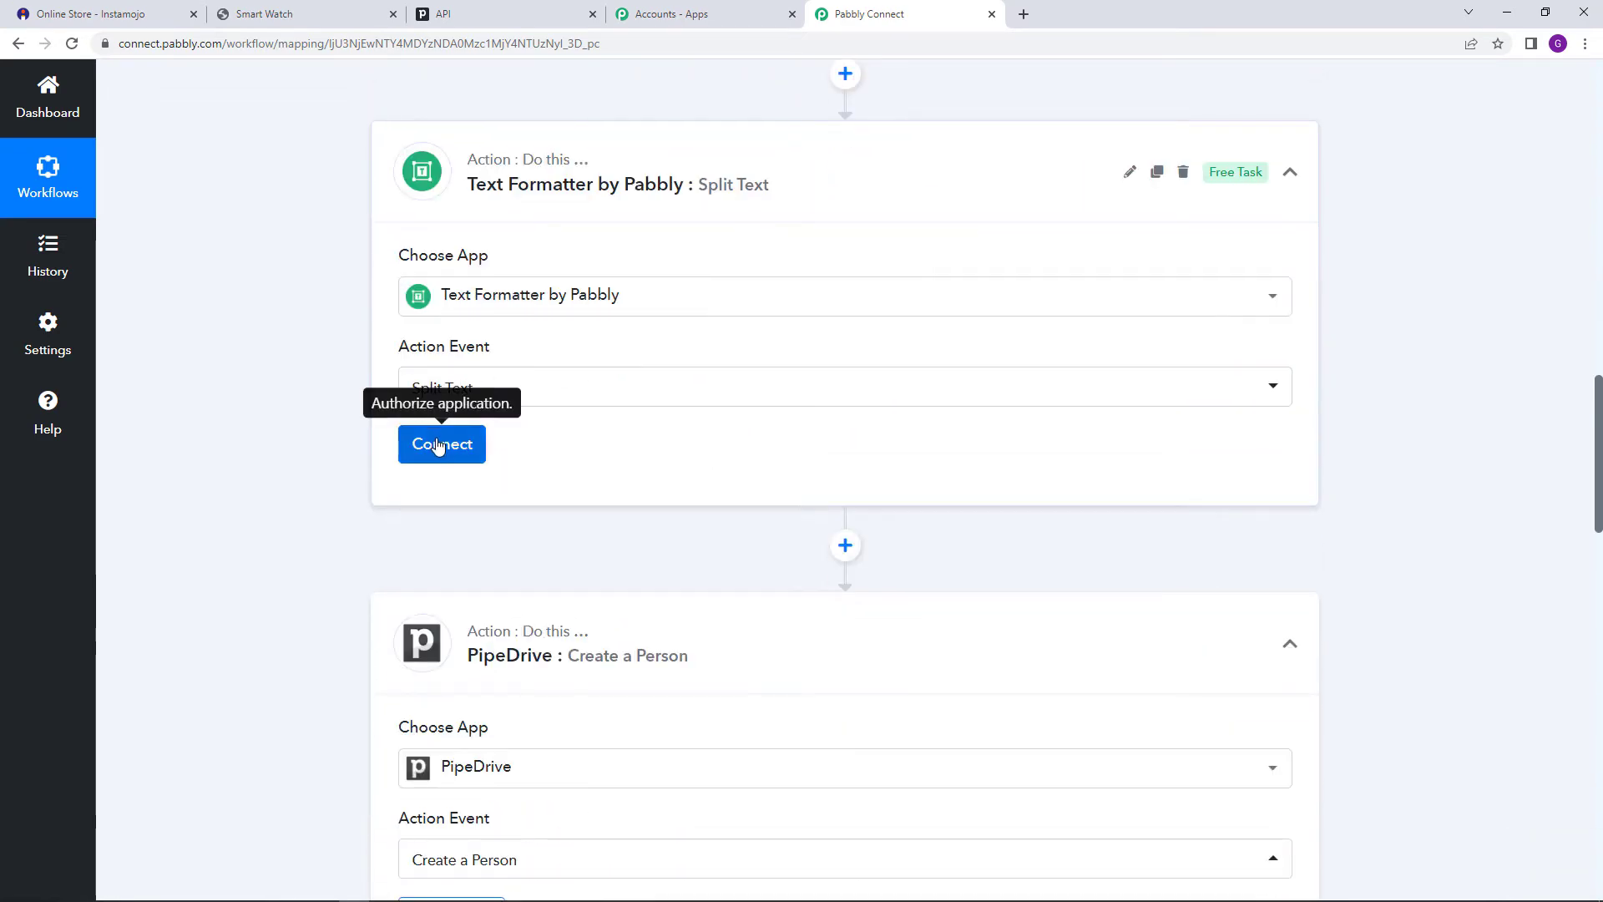
click(443, 452)
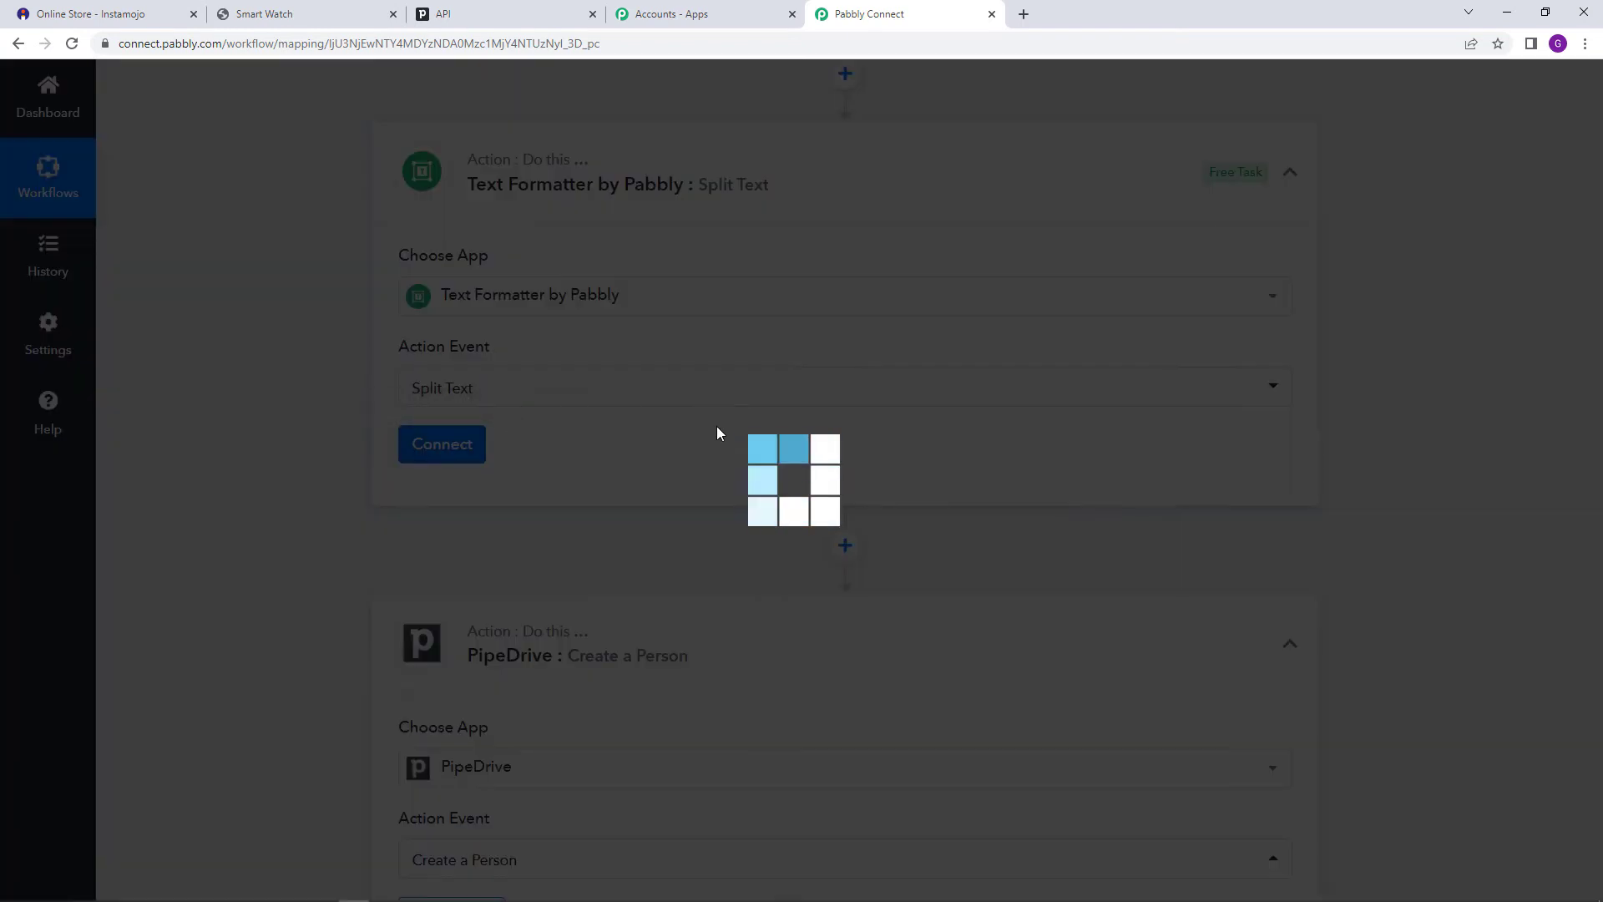
scroll(954, 428, down, 1)
scroll(835, 430, down, 3)
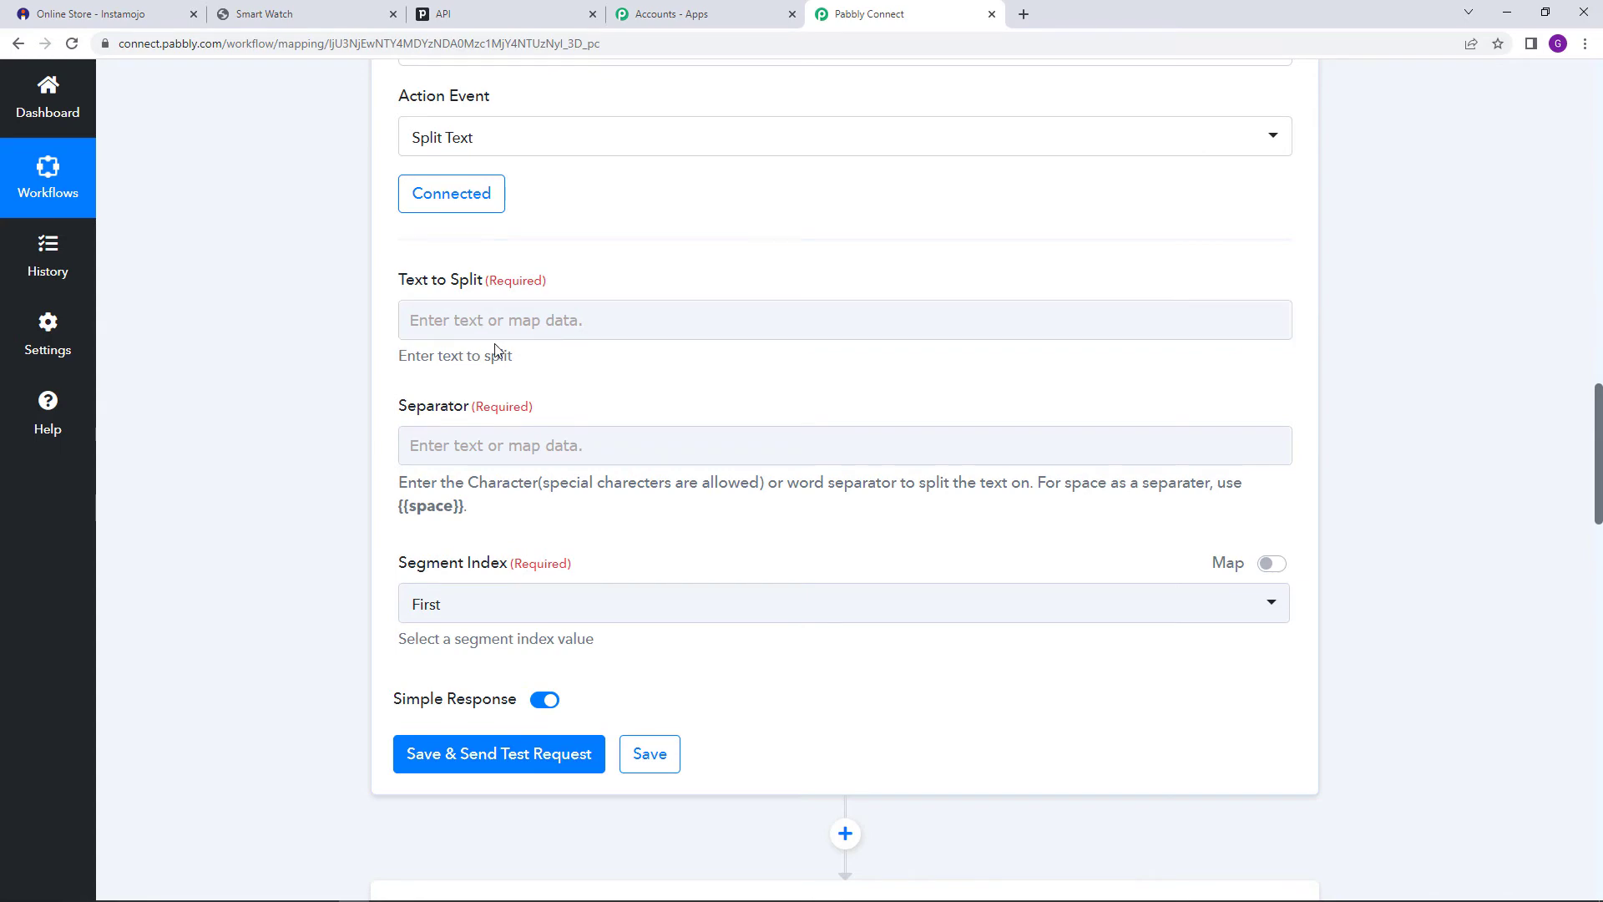
Map the Buyer Name from the Instamojo: New Sale response as the Text to Split
scroll(730, 472, up, 10)
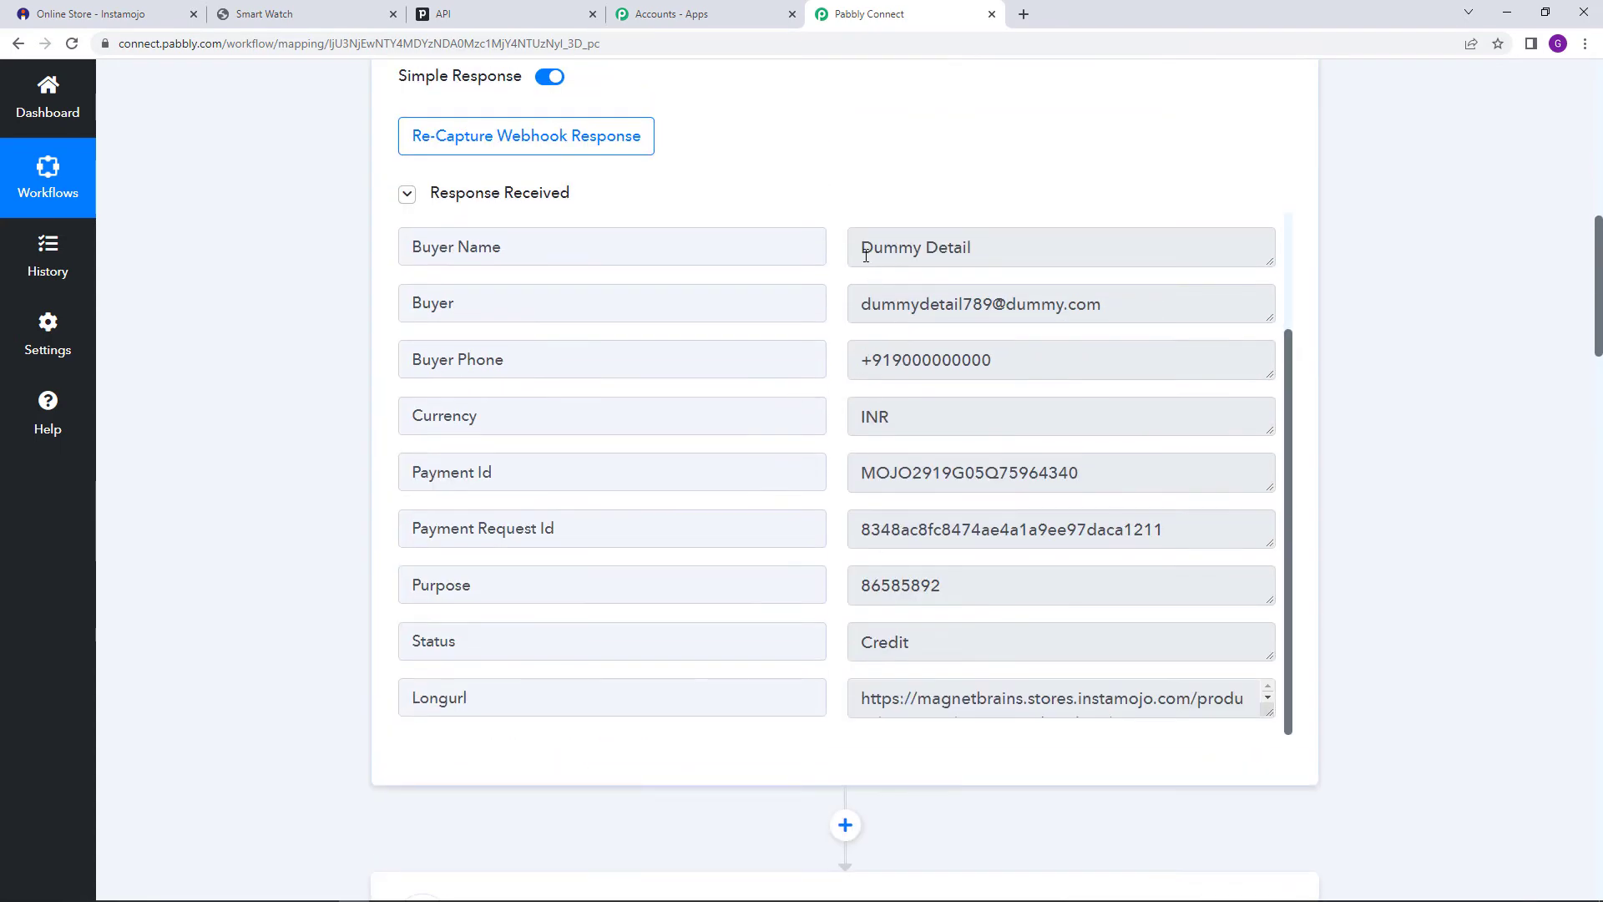
drag(866, 256, 1041, 255)
click(1363, 417)
scroll(806, 555, down, 10)
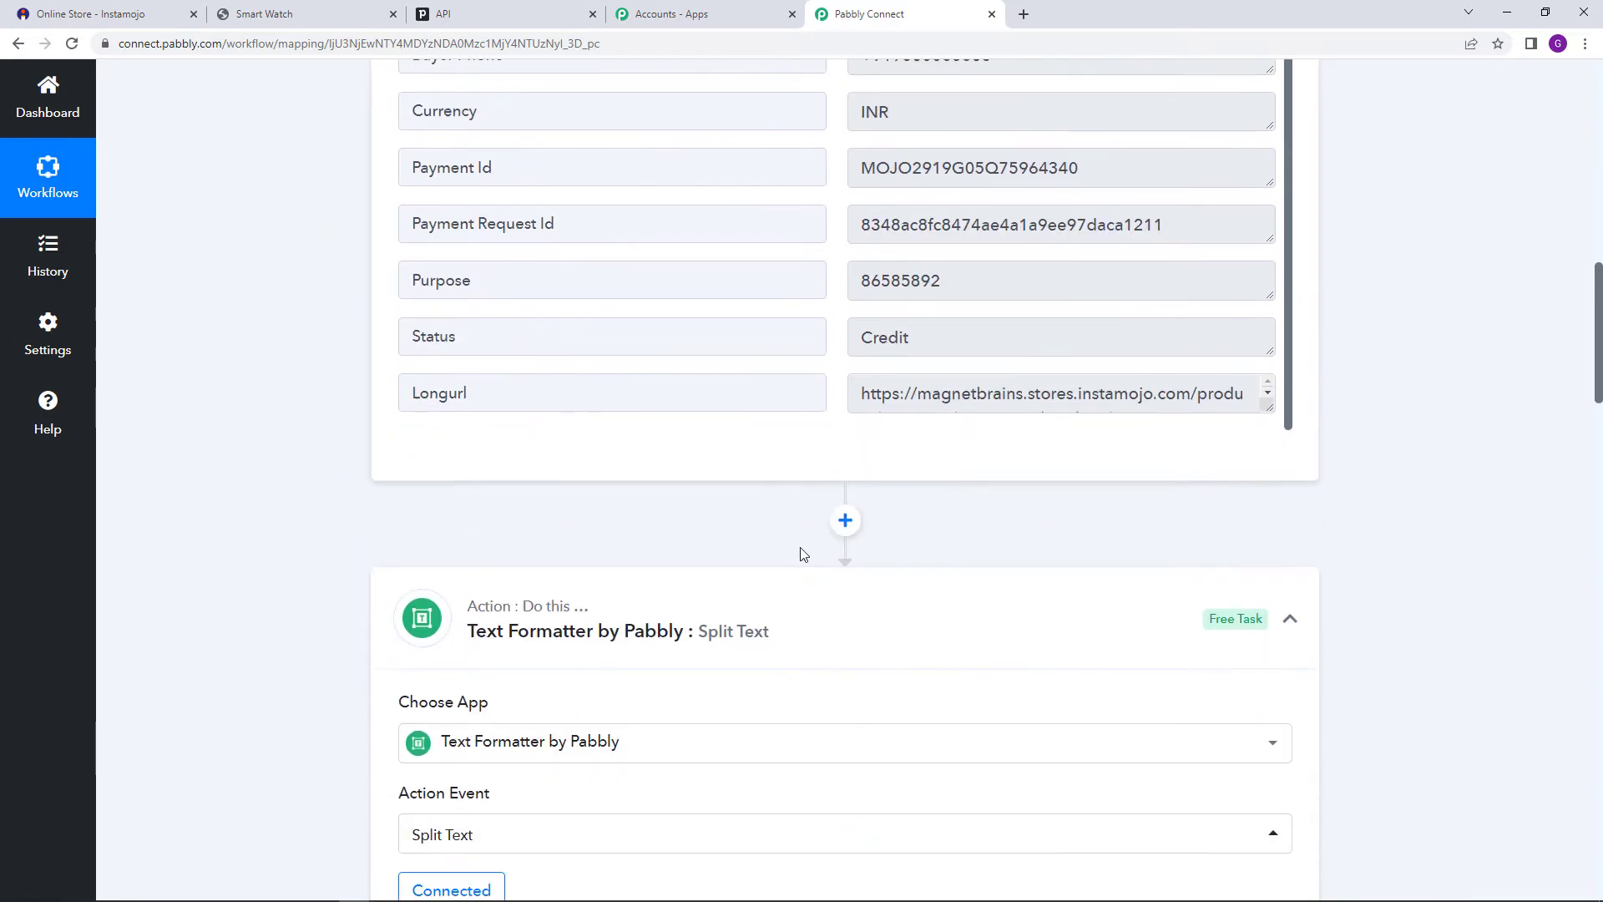
scroll(634, 487, down, 1)
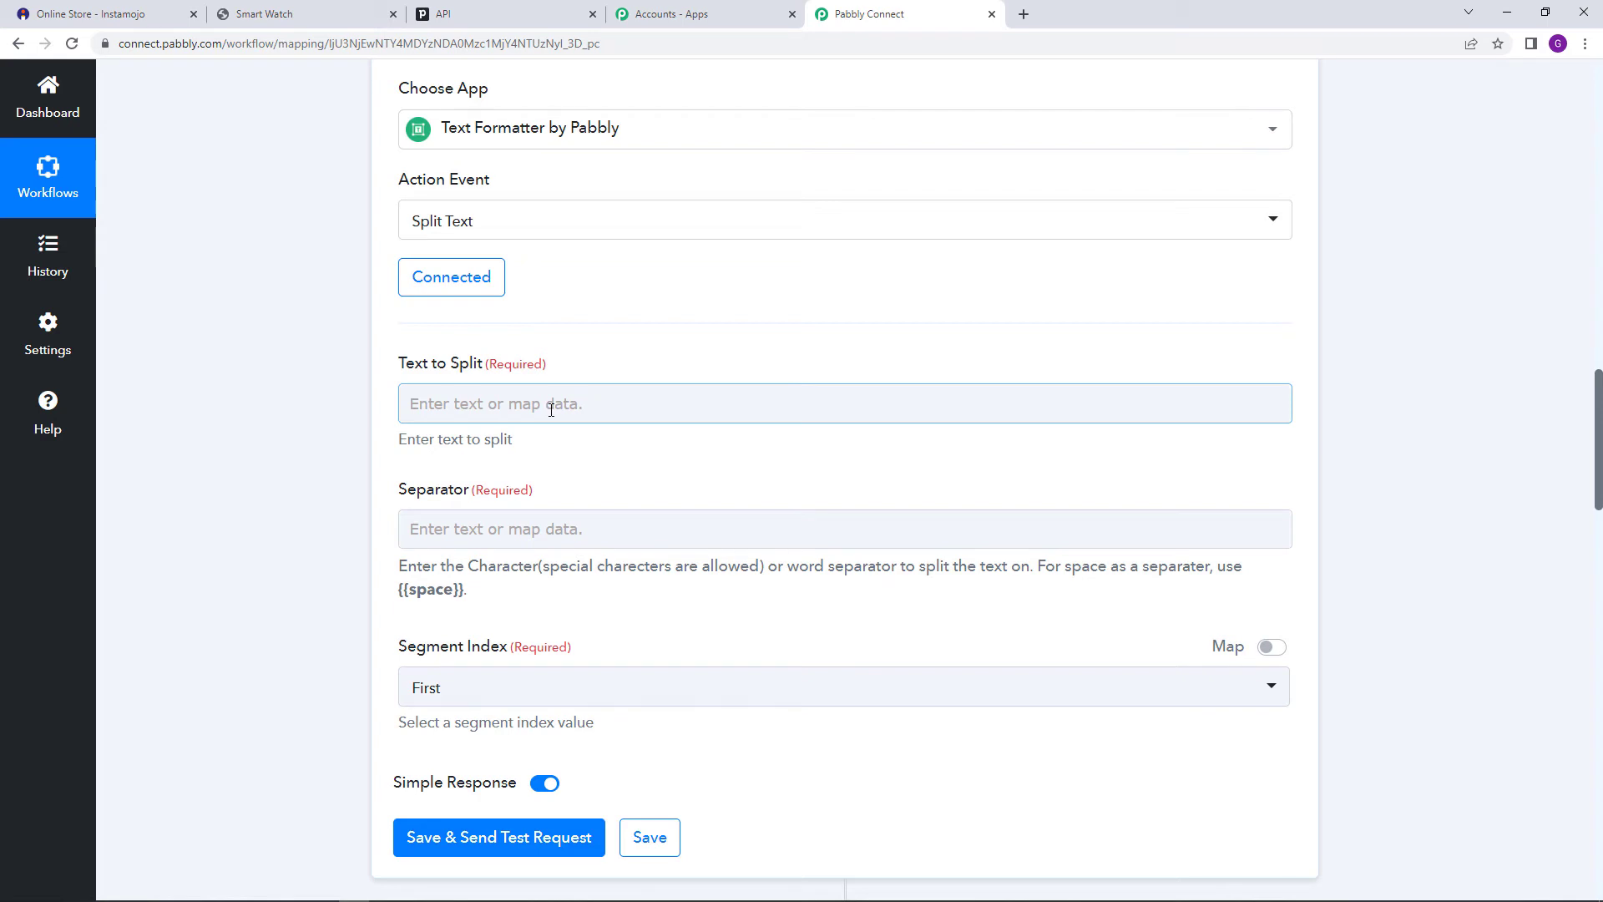
click(499, 408)
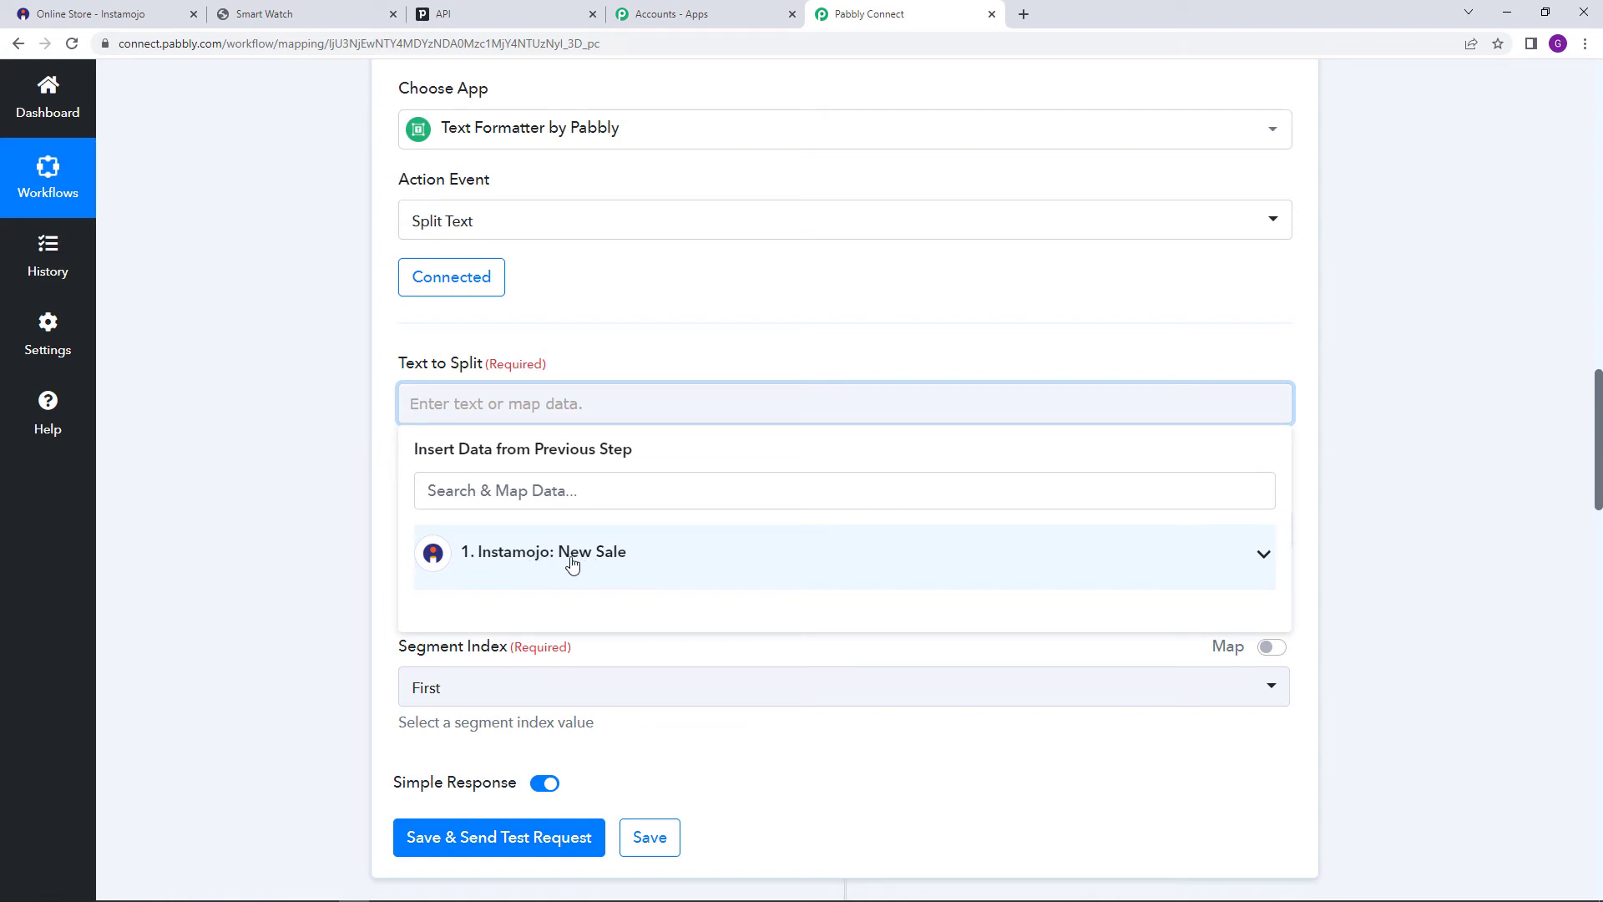
click(784, 574)
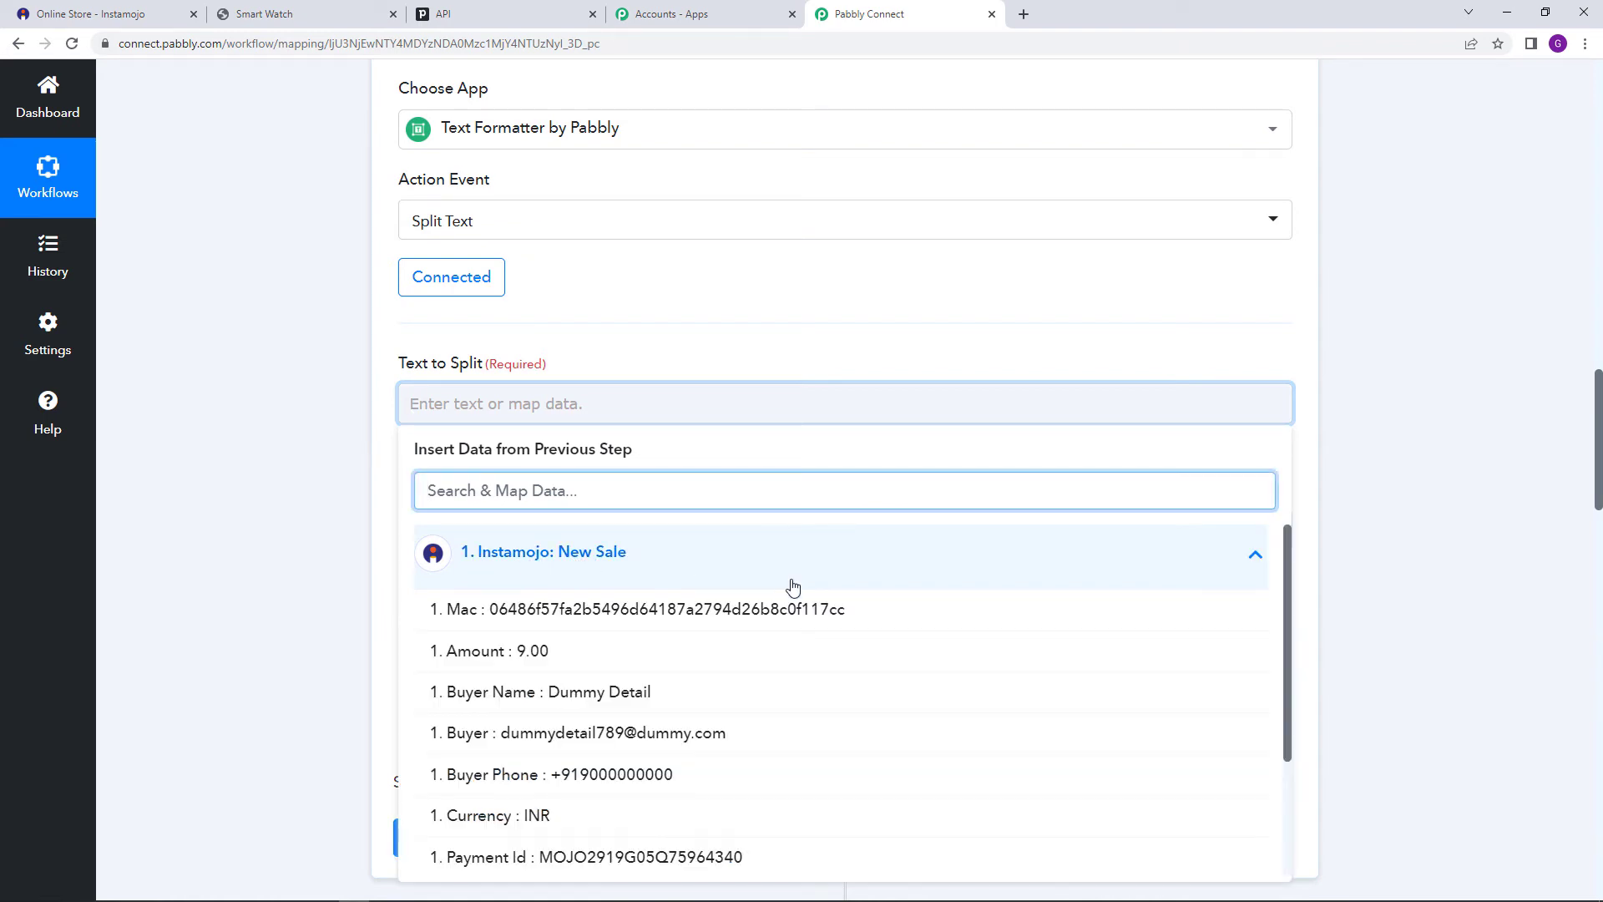
scroll(789, 581, down, 1)
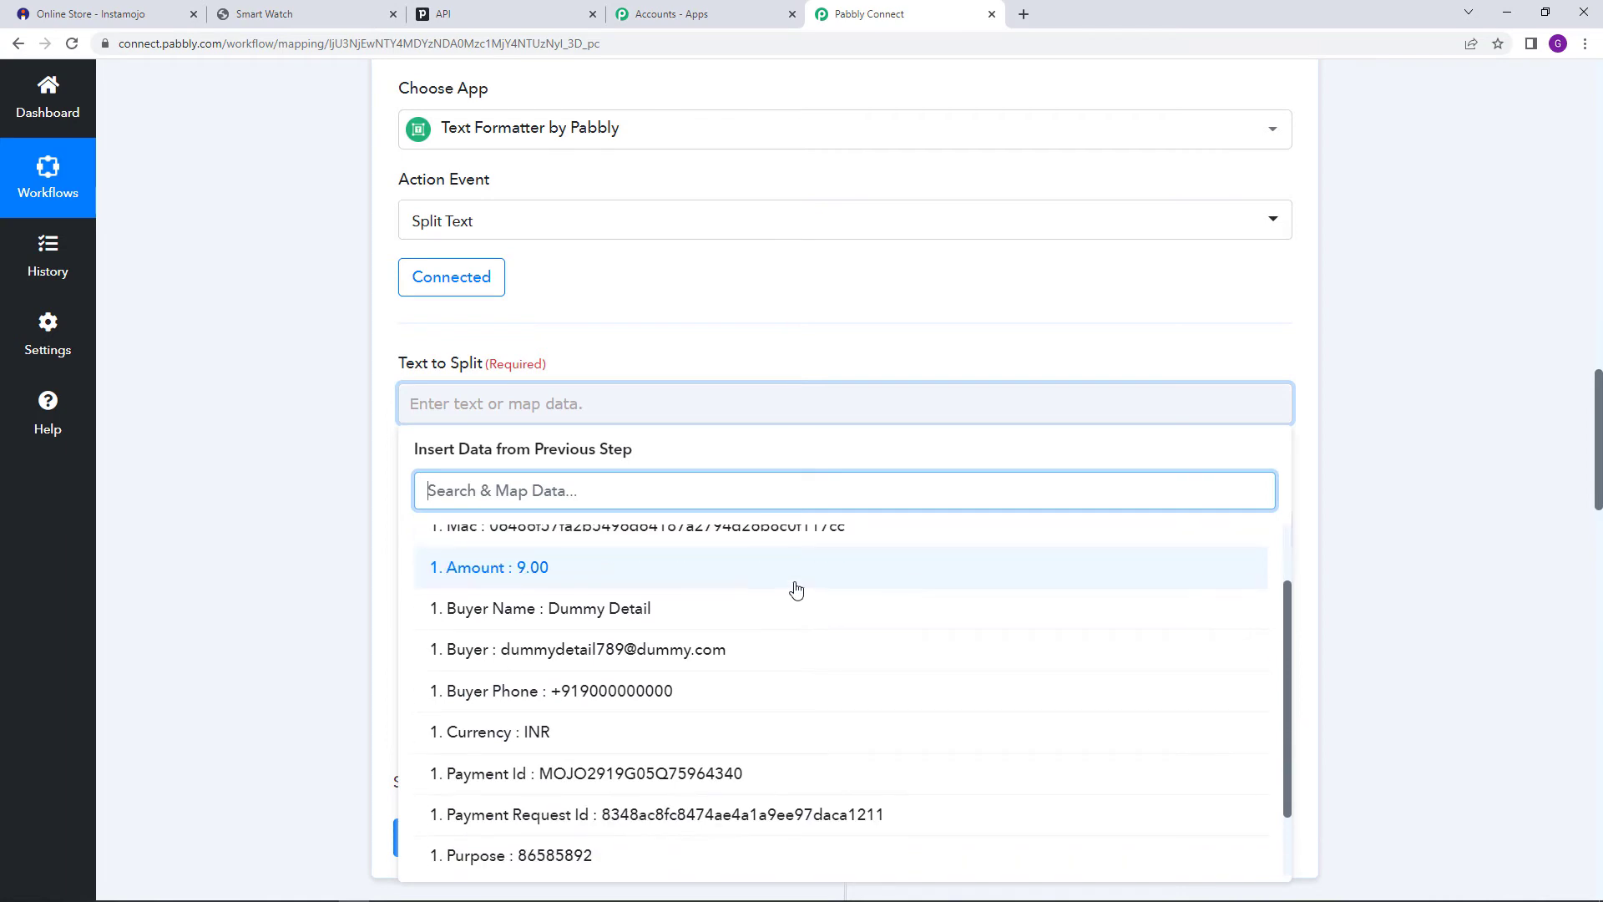
click(581, 613)
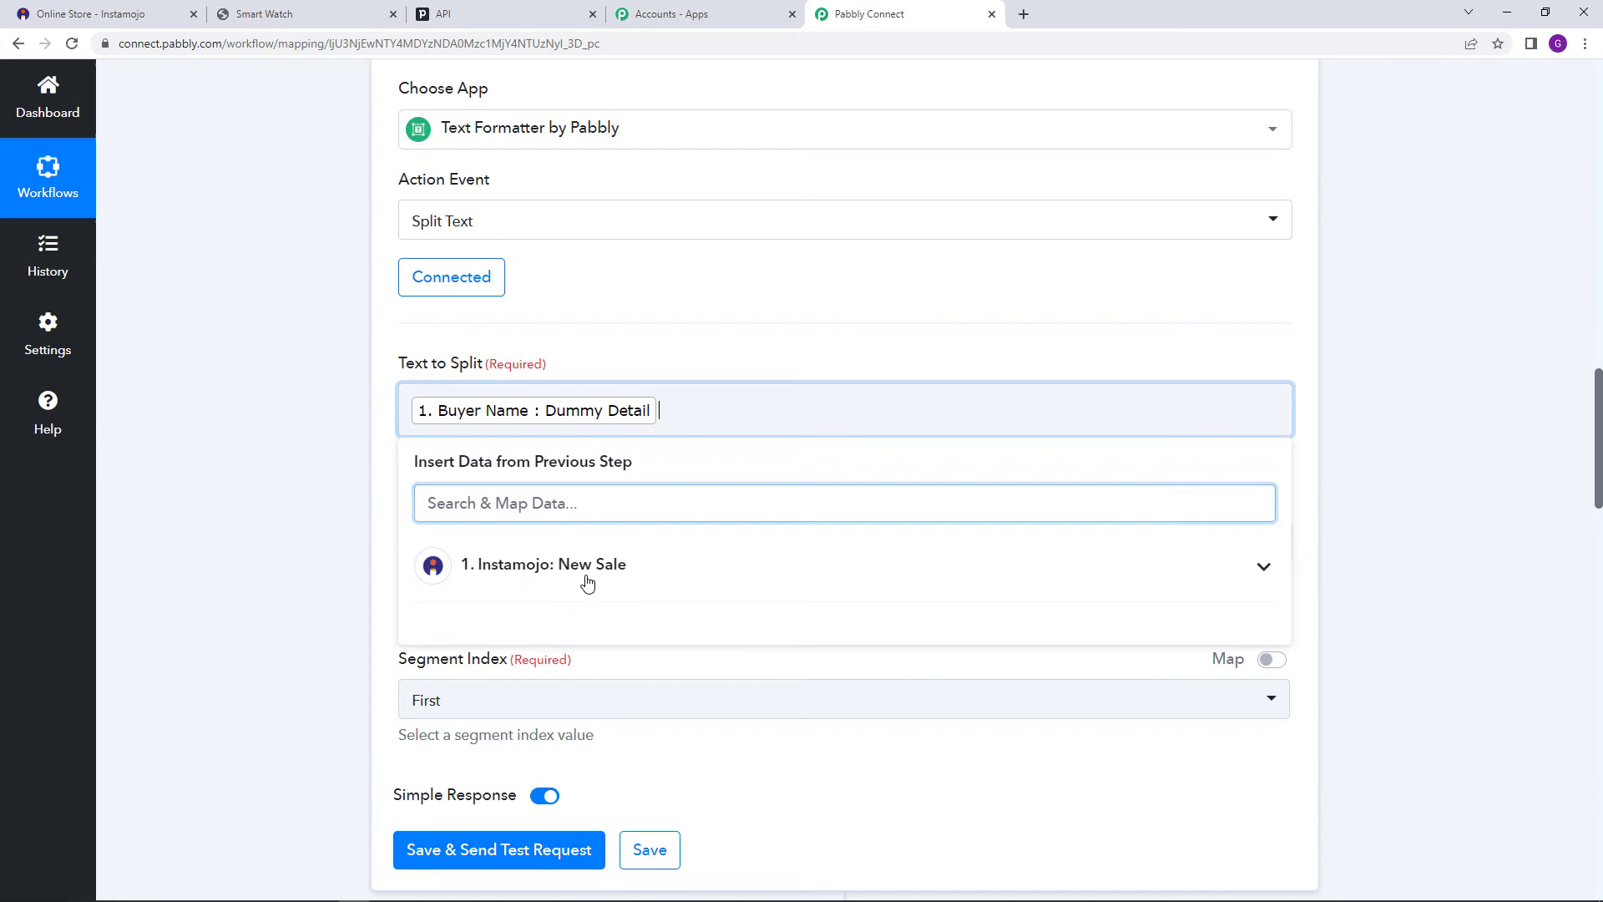
click(657, 368)
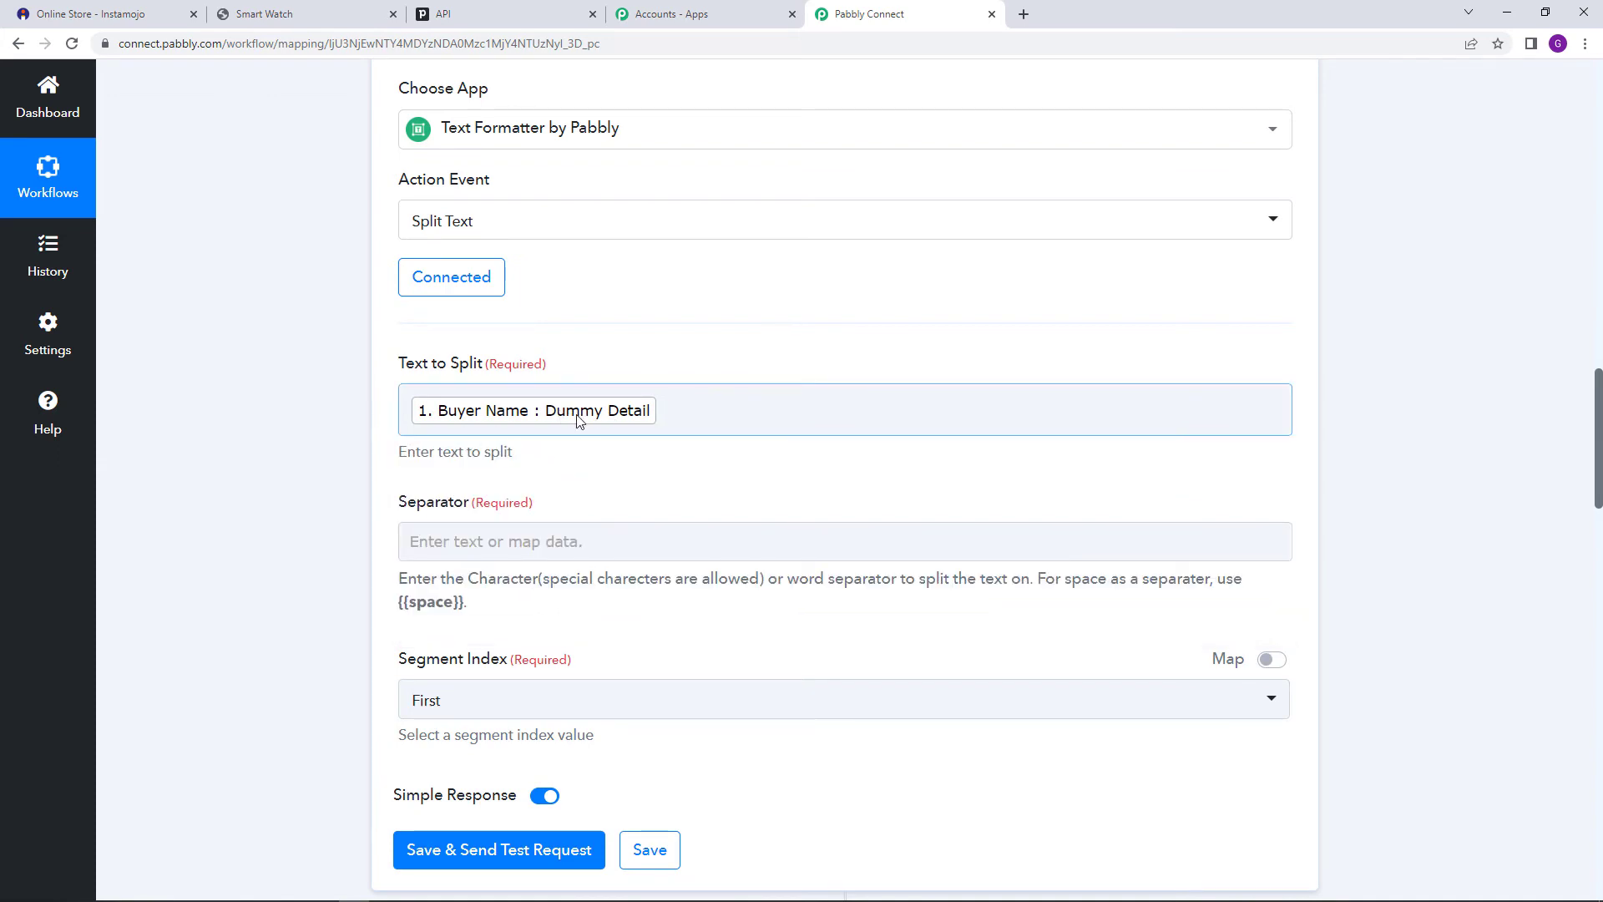
scroll(573, 423, down, 1)
scroll(582, 428, up, 2)
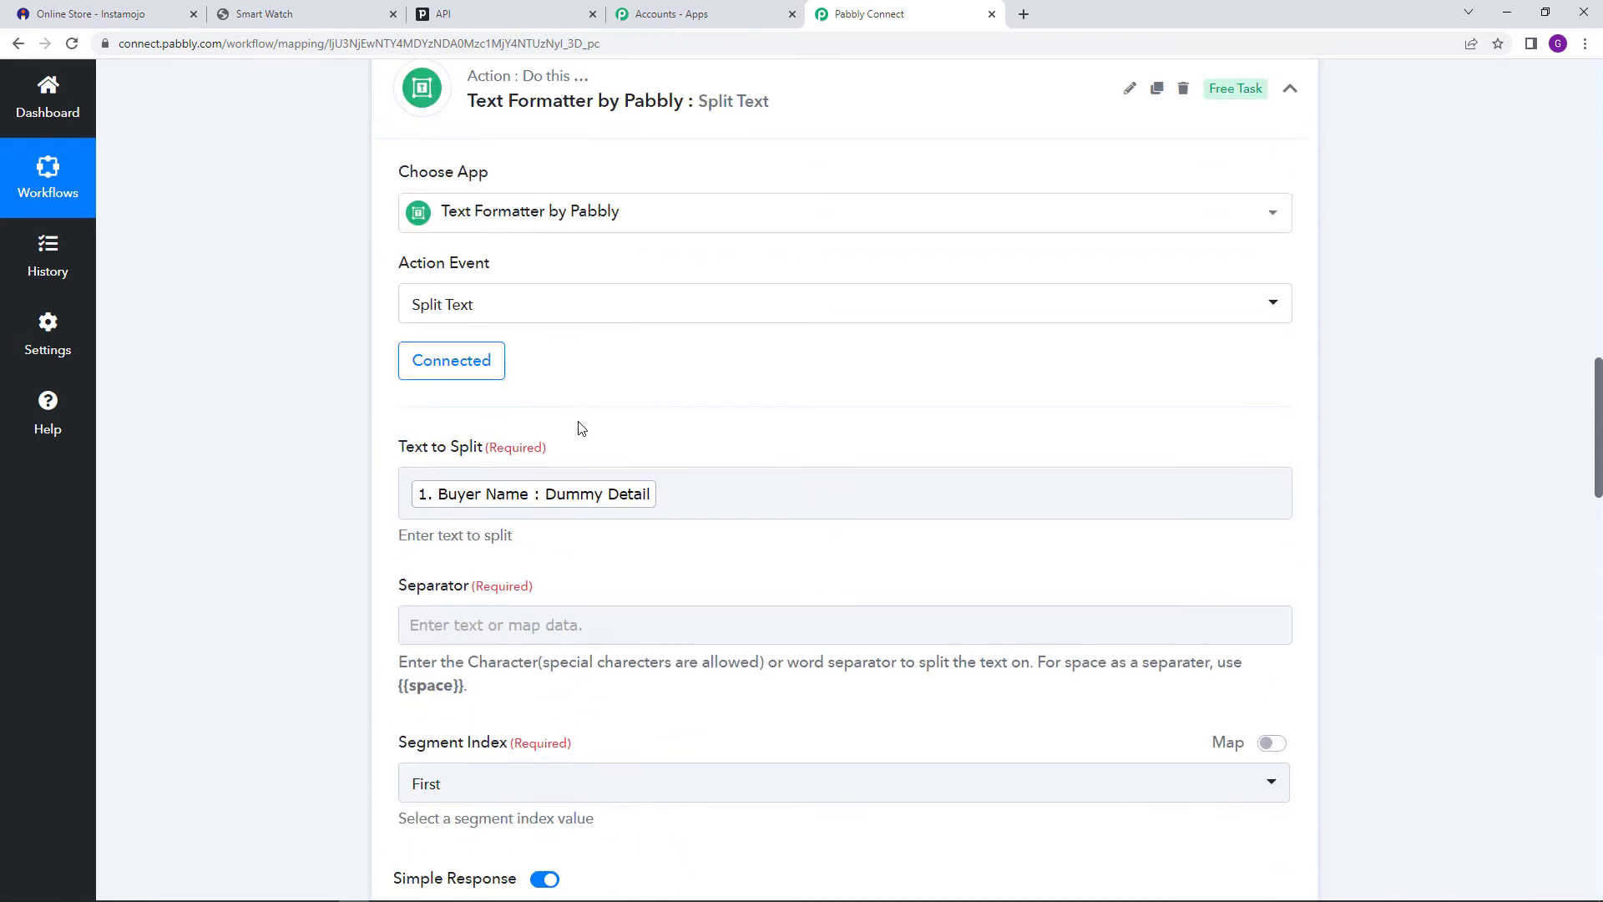
click(748, 491)
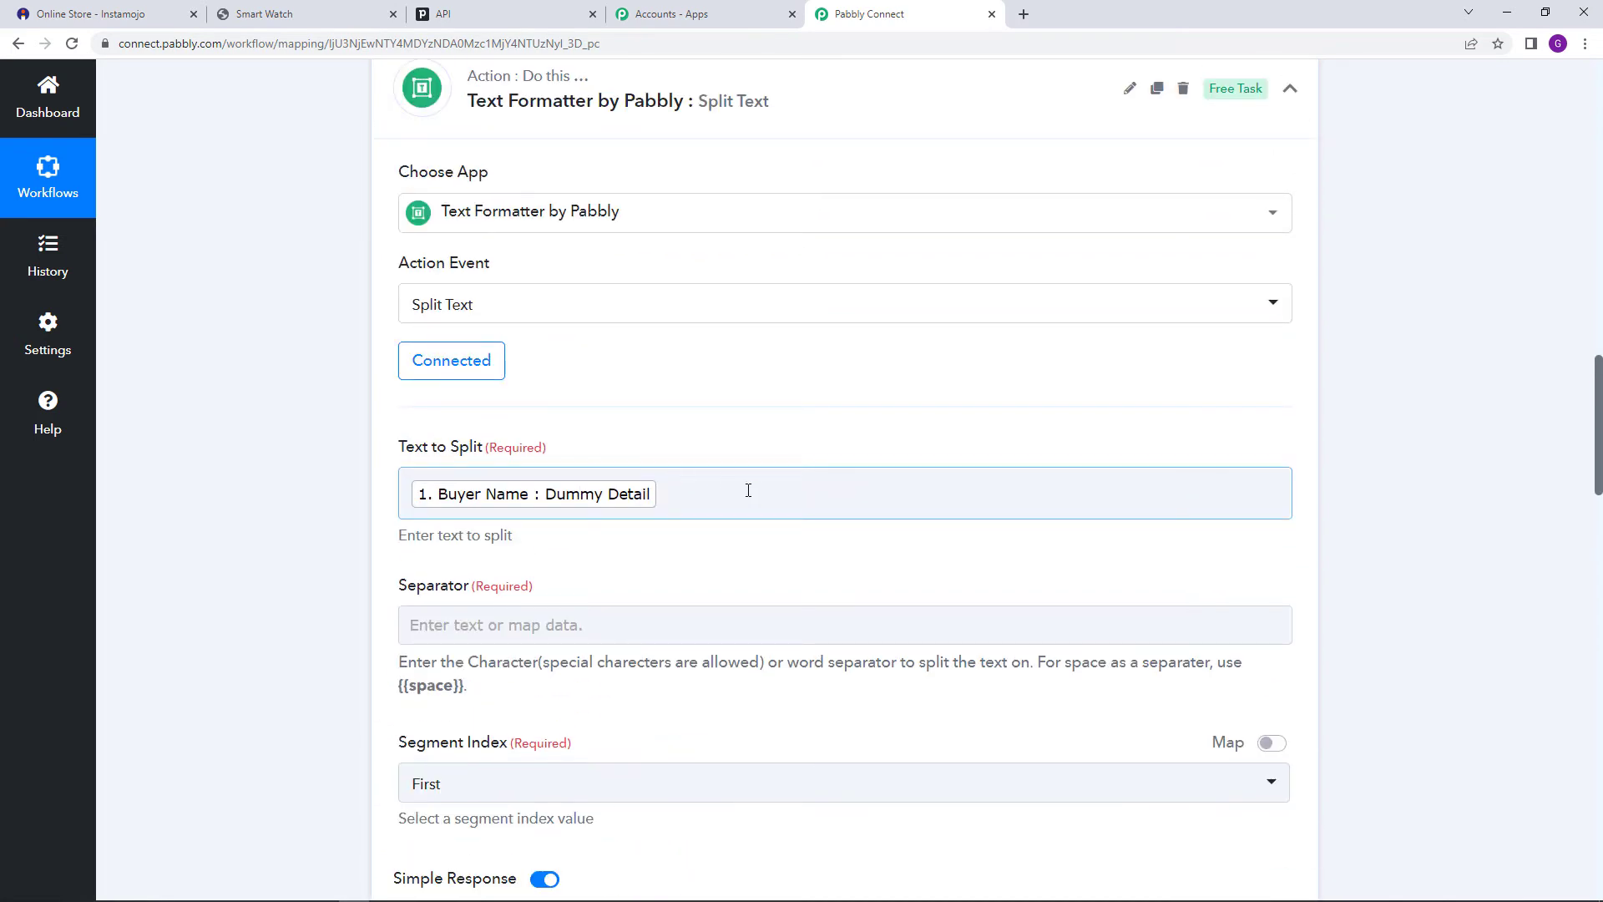
click(710, 537)
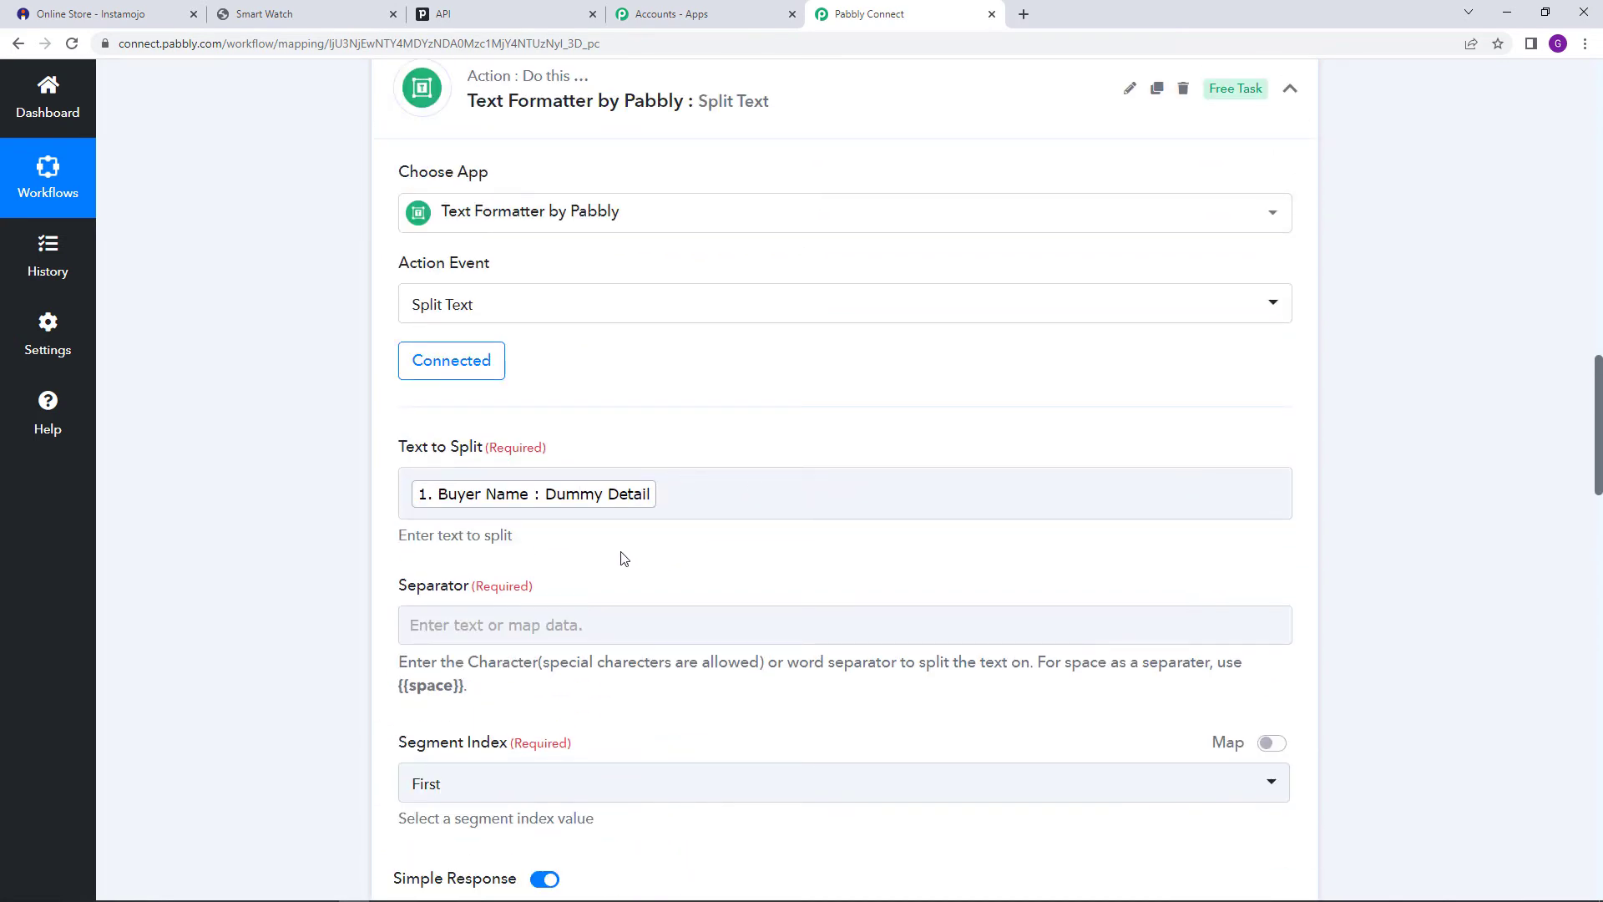
Copy {{space}} from the Separator help text and enter it as the separator for splitting the buyer name
scroll(625, 558, down, 2)
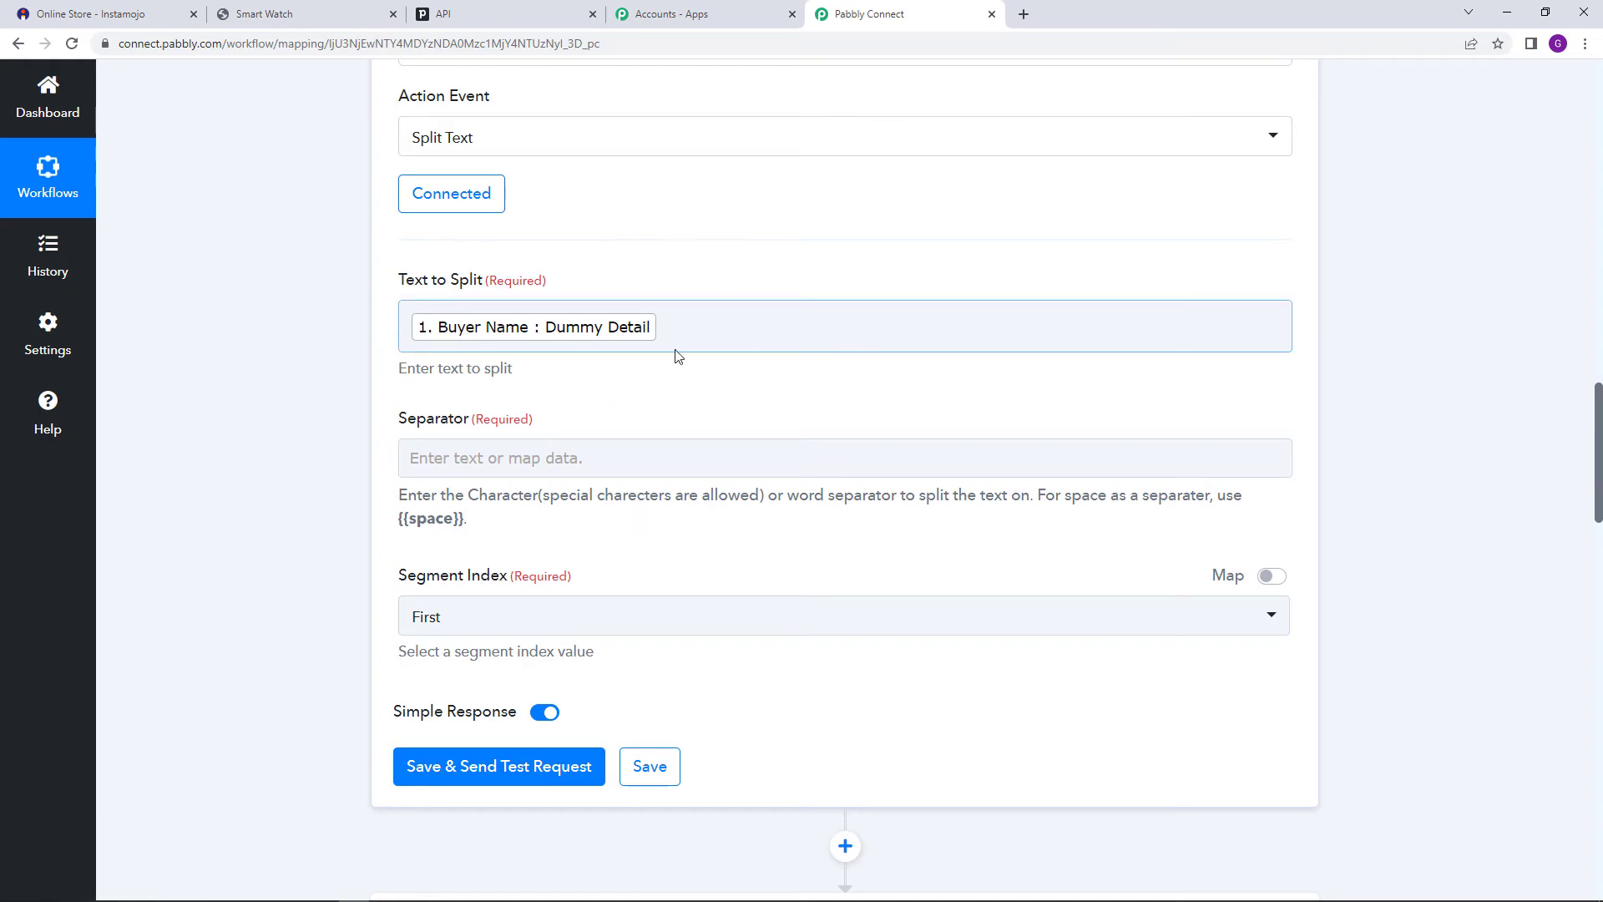
drag(413, 424, 578, 427)
click(577, 428)
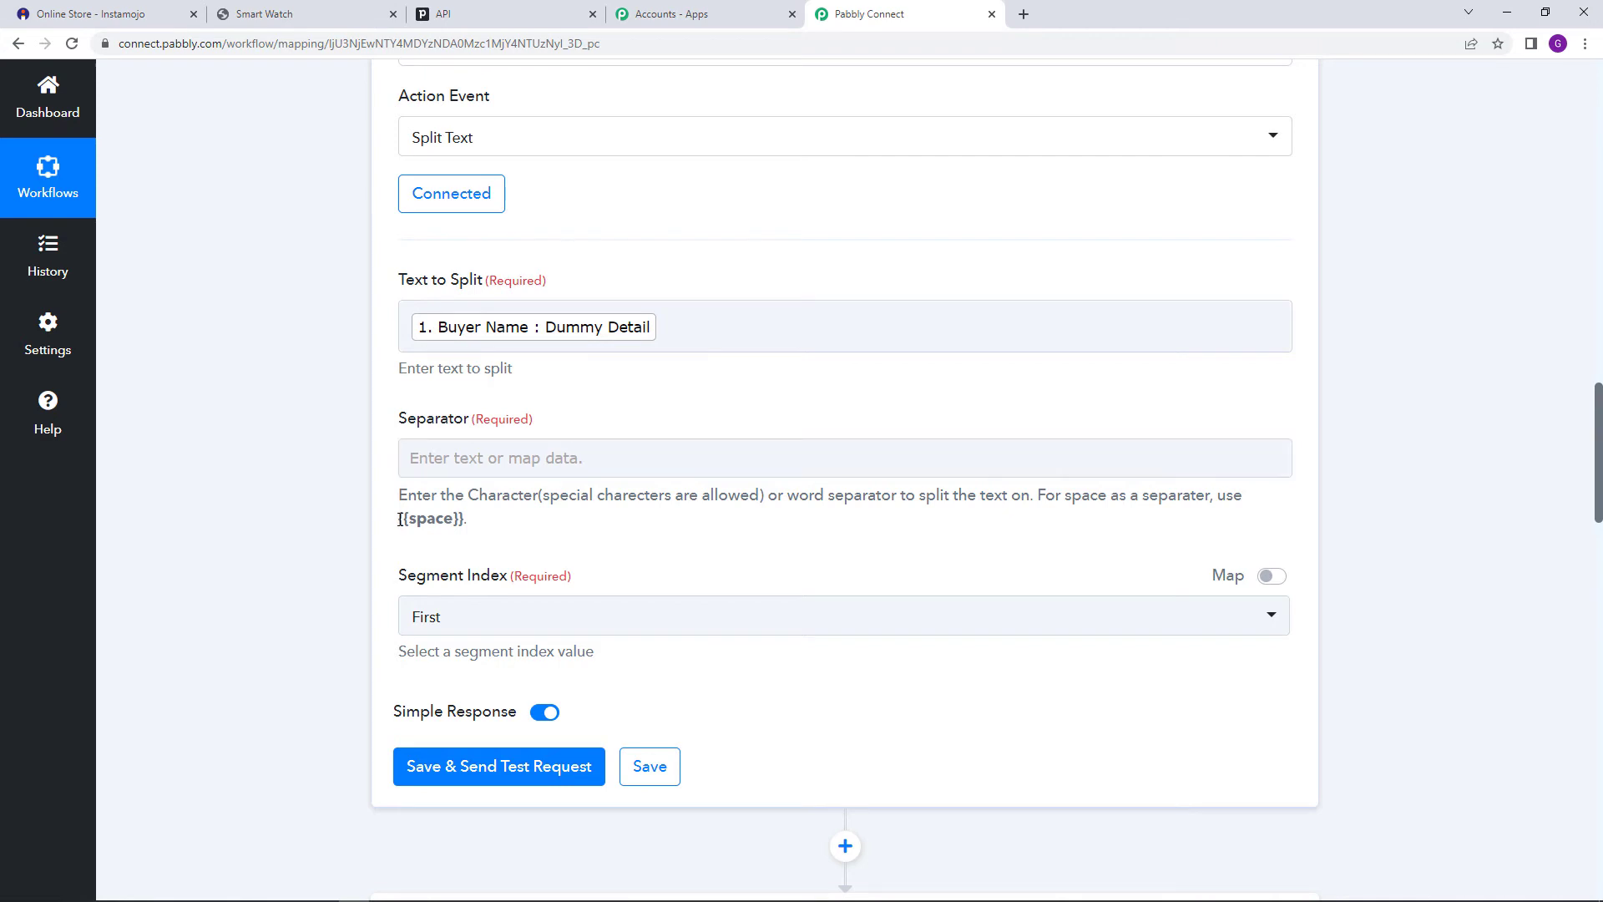
key(shift+Right)
key(shift+Right)
key(shift+Right)
key(shift+Right)
key(shift+Right)
key(shift+Right)
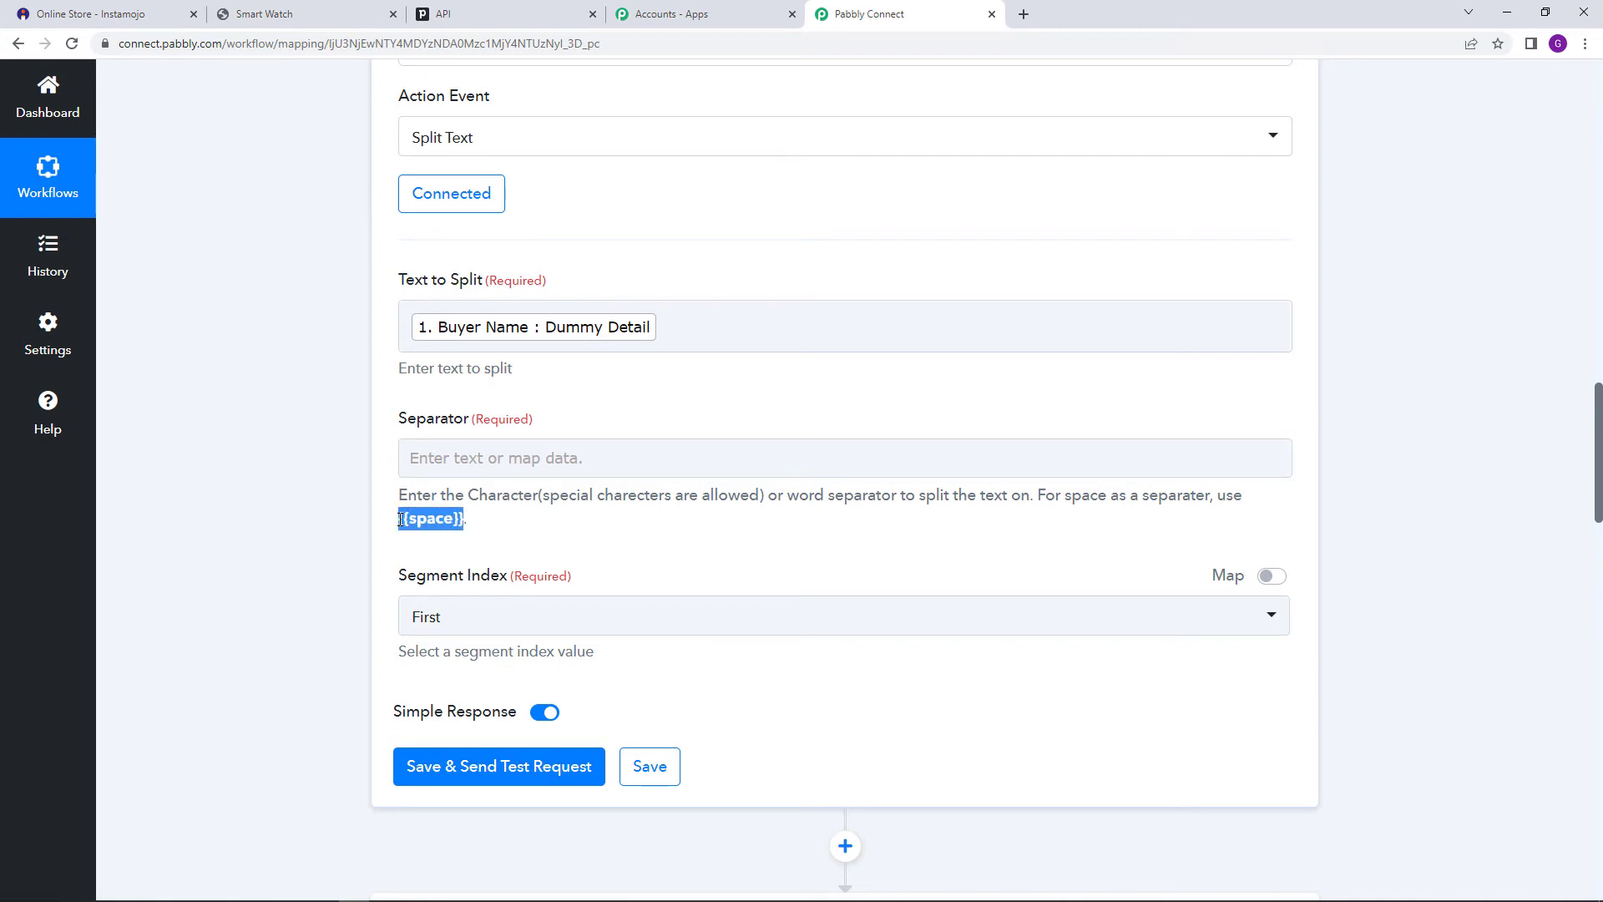
right_click(461, 468)
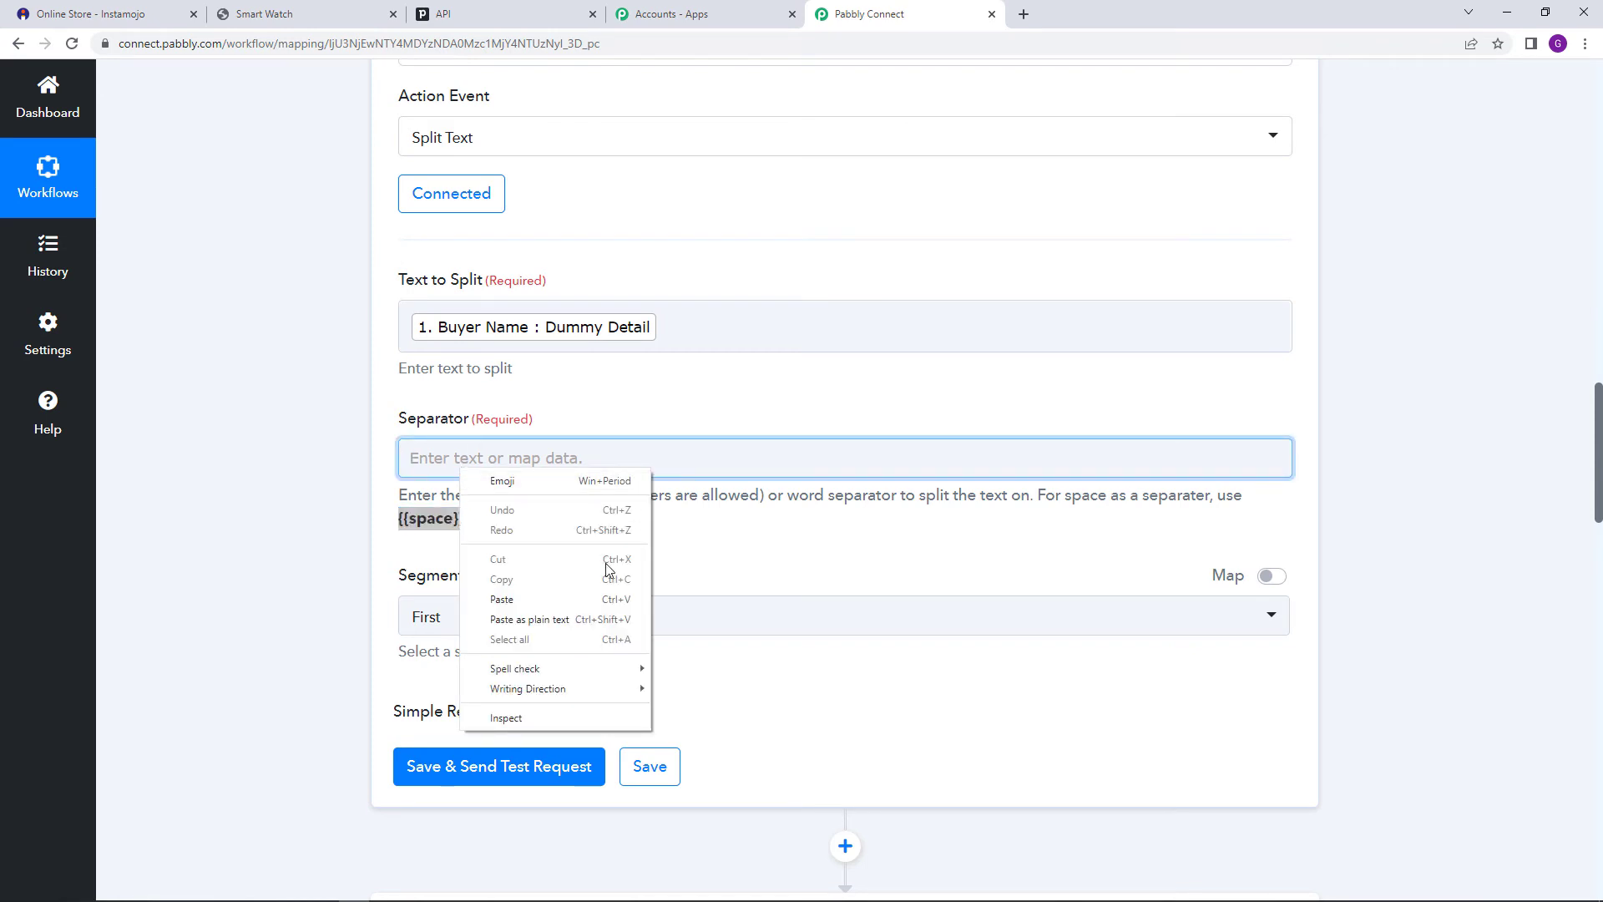
click(609, 596)
click(442, 536)
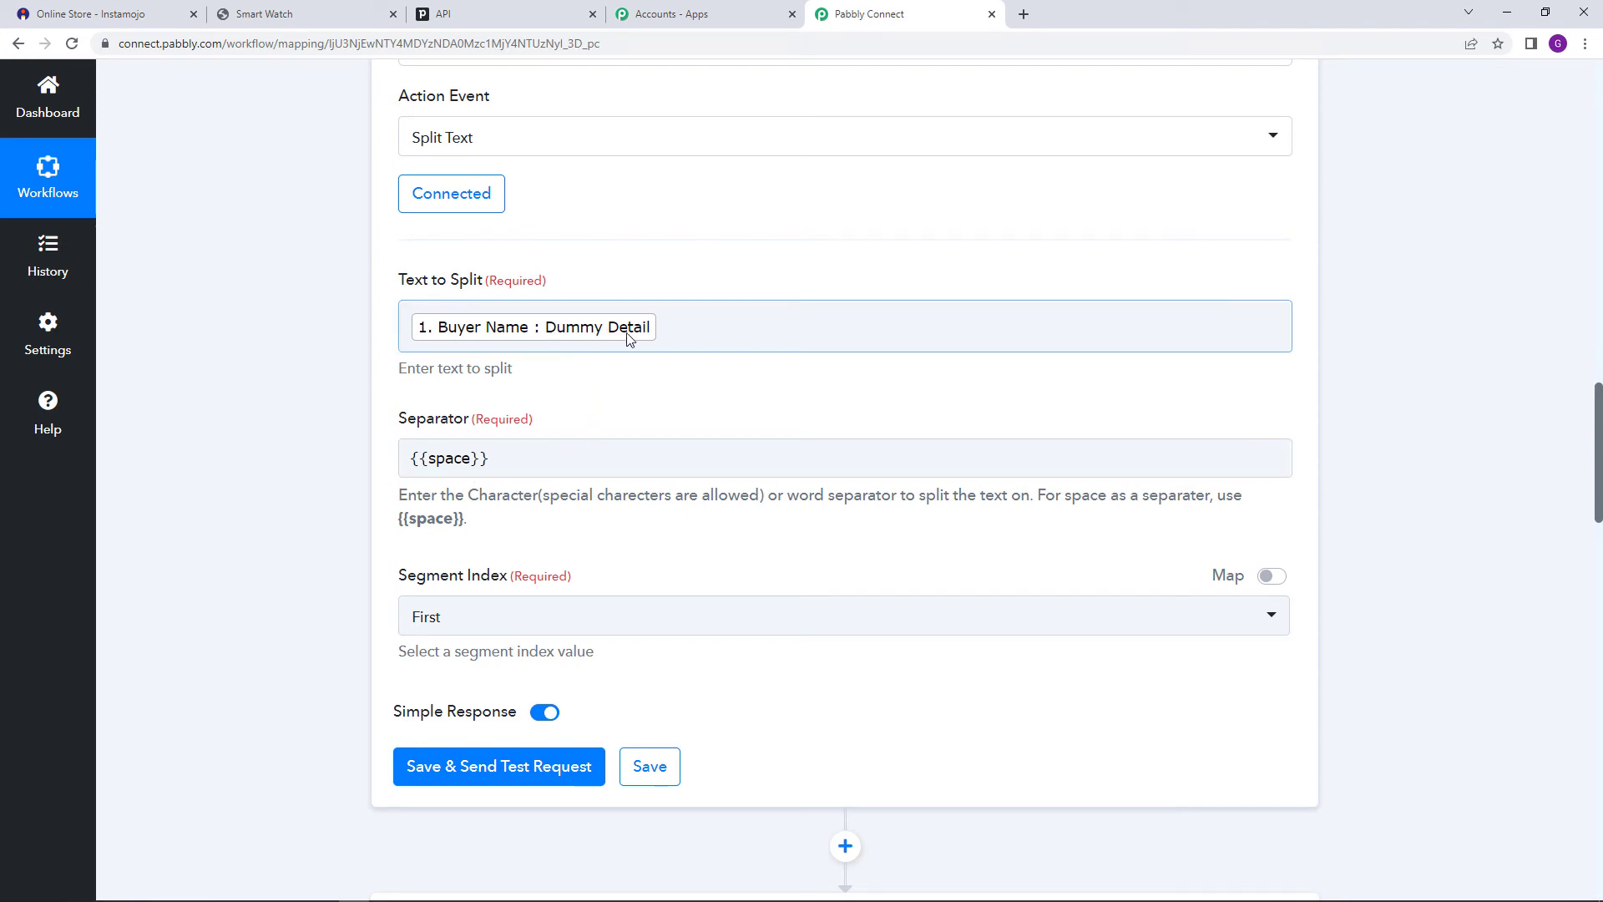
Set the Segment Index to All, then save the Split Text action and send a test request
click(511, 627)
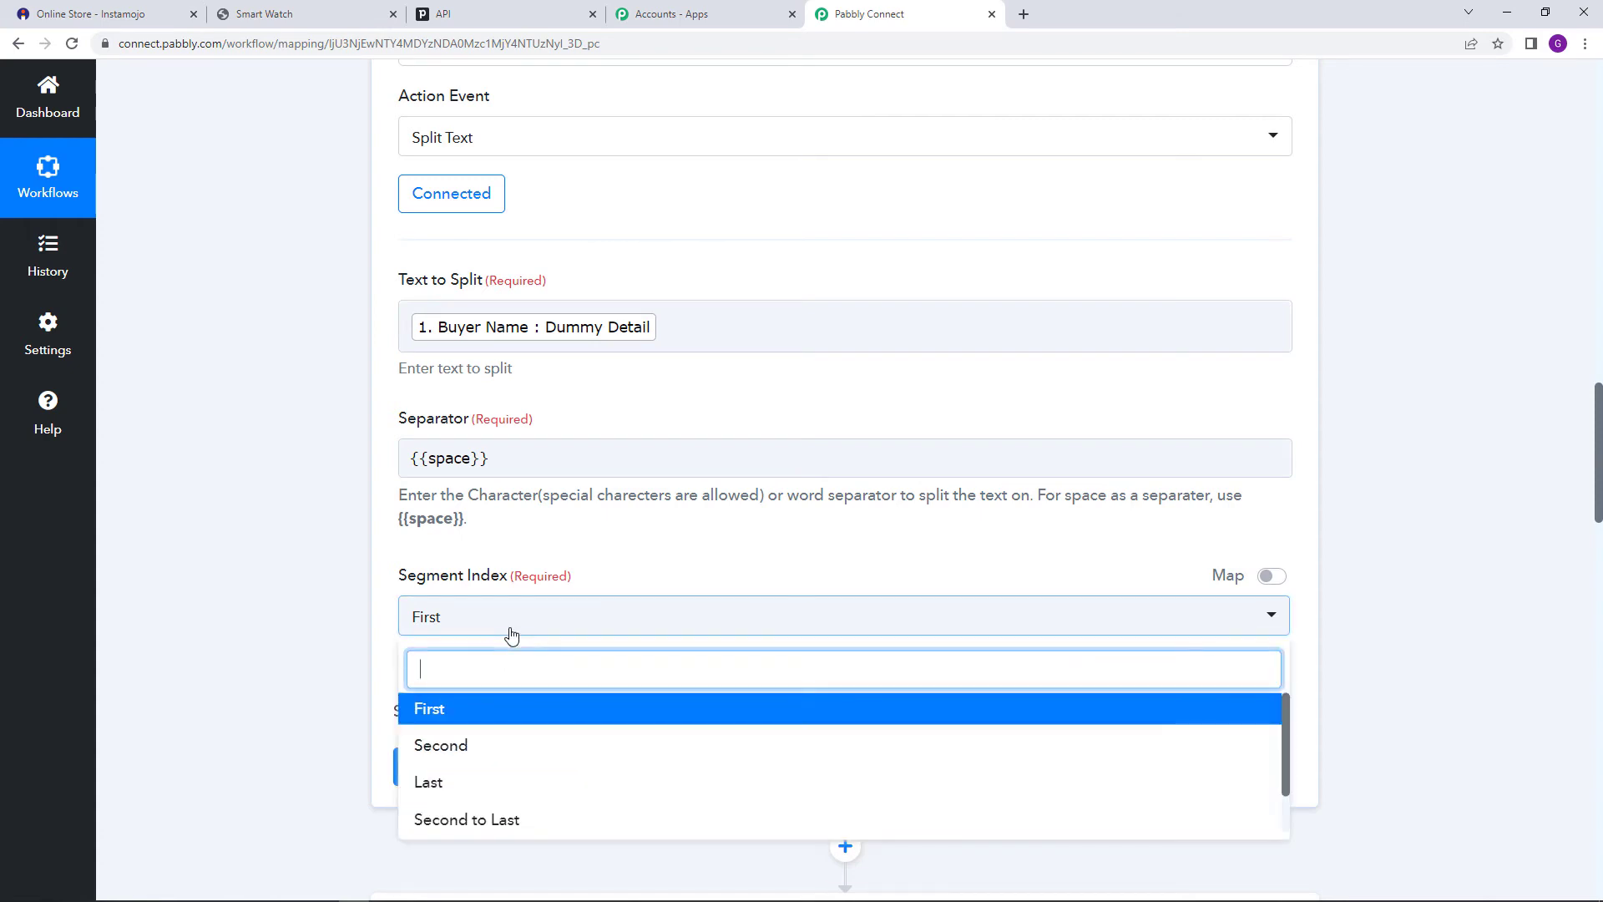
scroll(543, 793, down, 1)
click(526, 809)
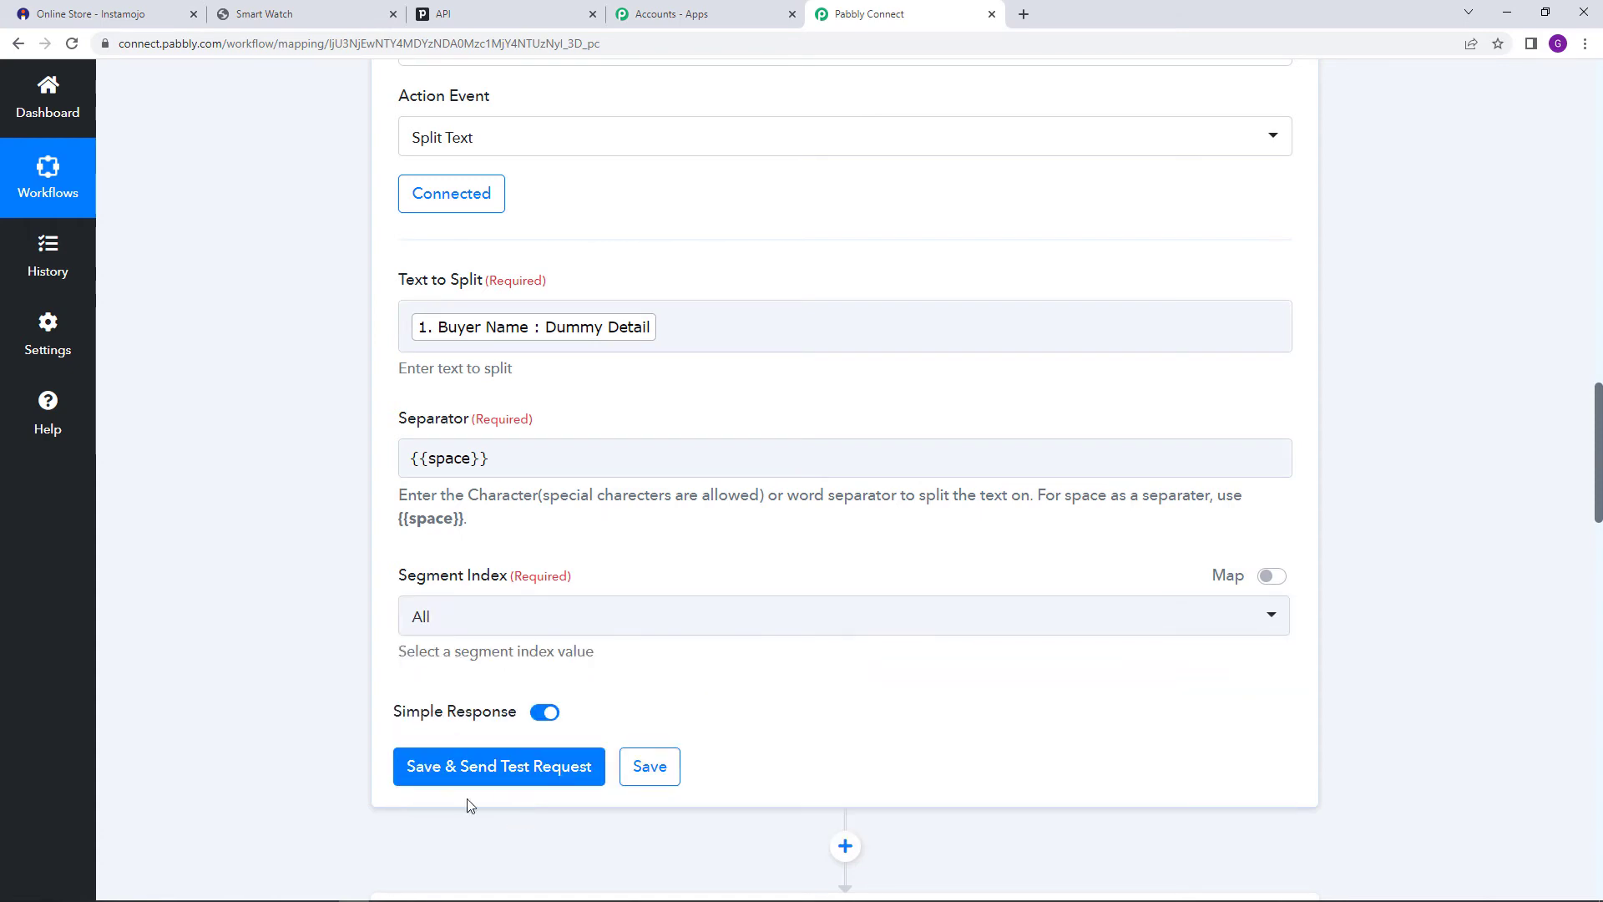
click(480, 778)
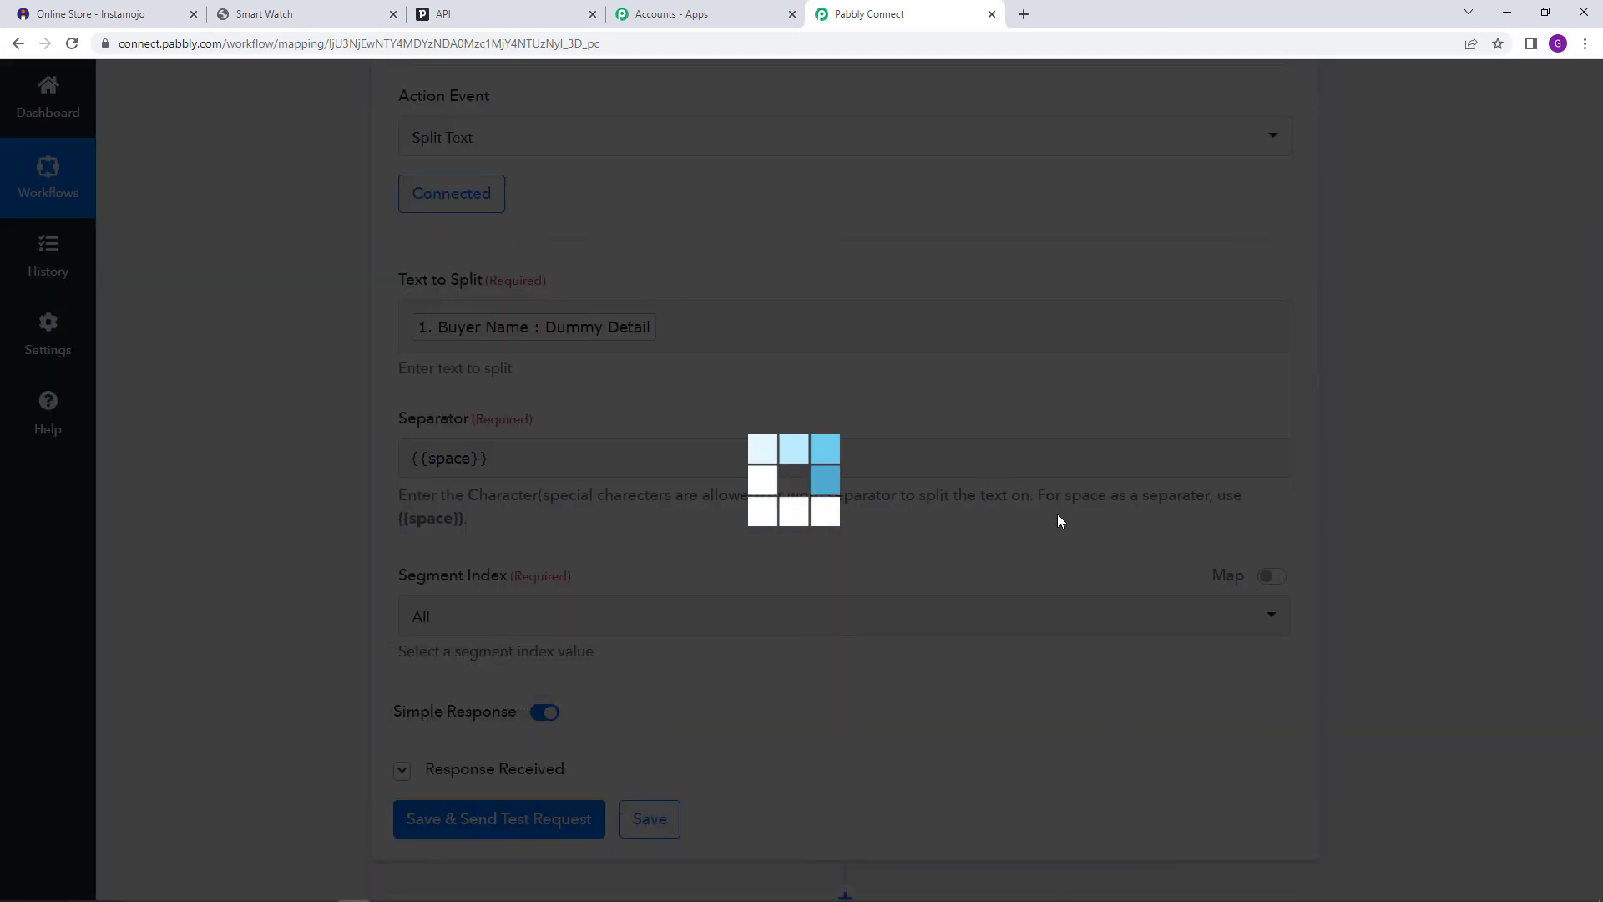
Examine the Result 0 and Result 1 values in the Text Formatter's split response
scroll(1303, 543, down, 6)
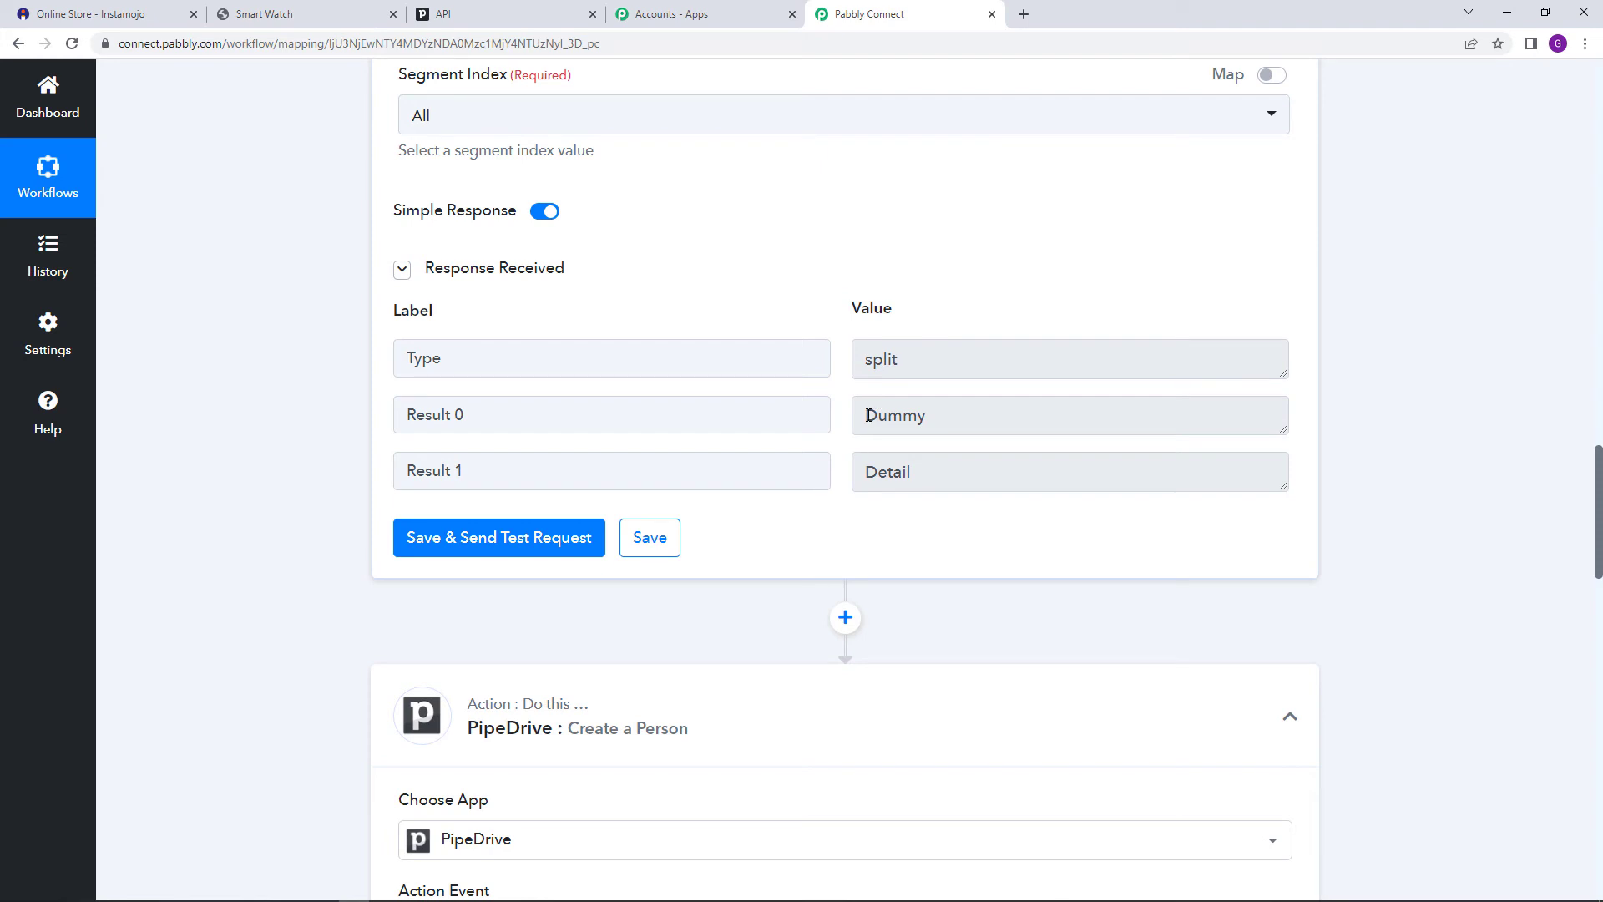
drag(869, 415, 1003, 415)
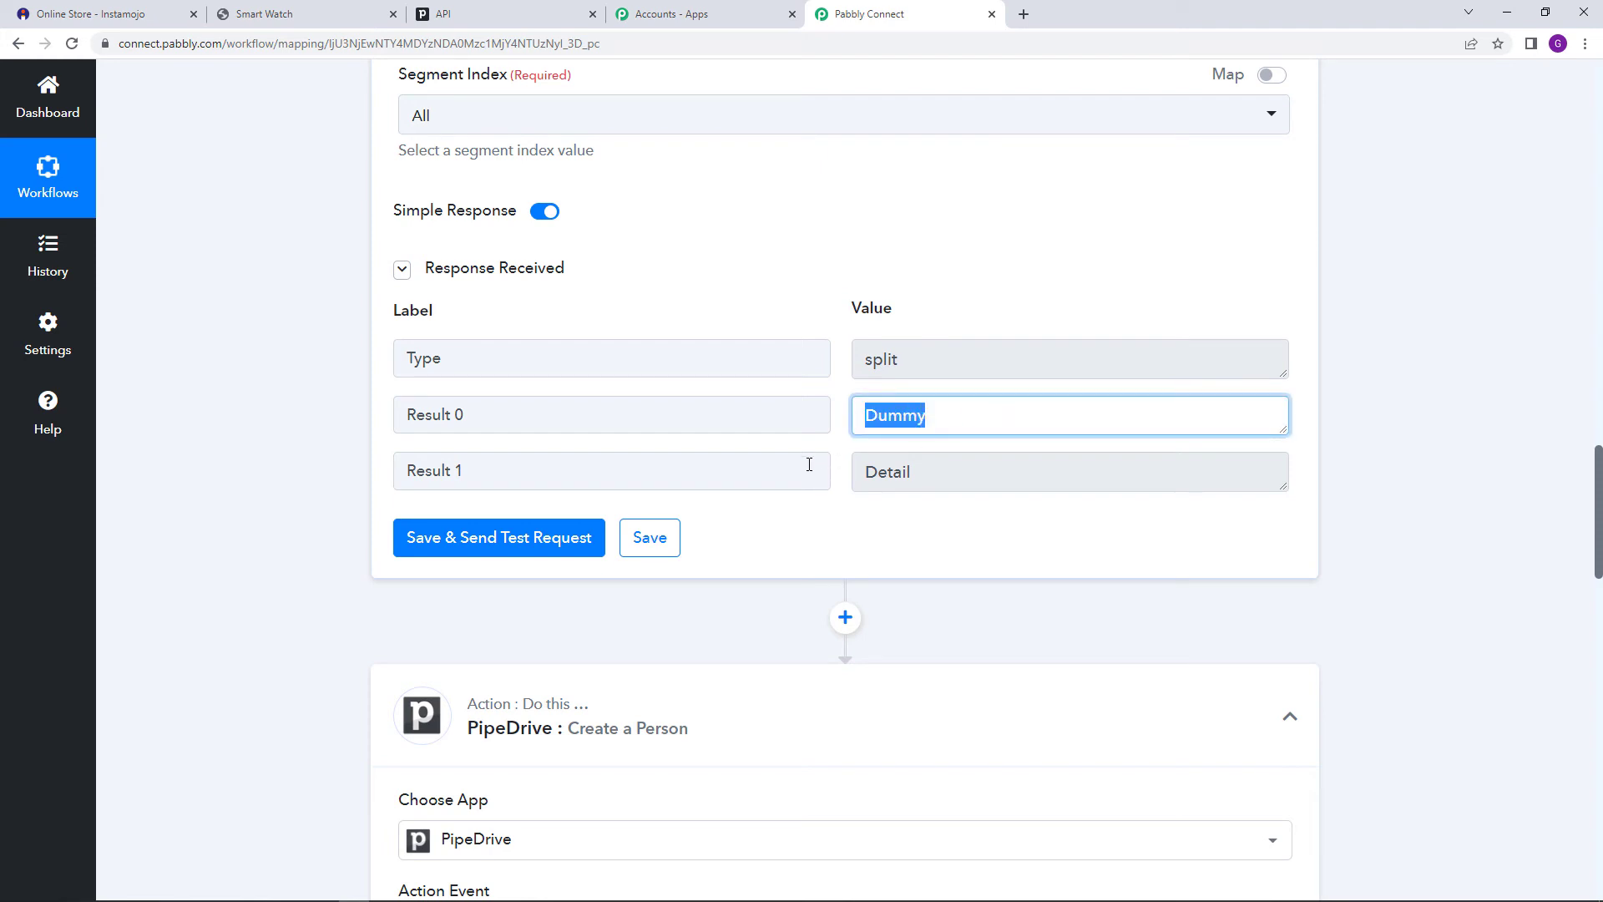
drag(869, 470, 1066, 471)
click(1054, 582)
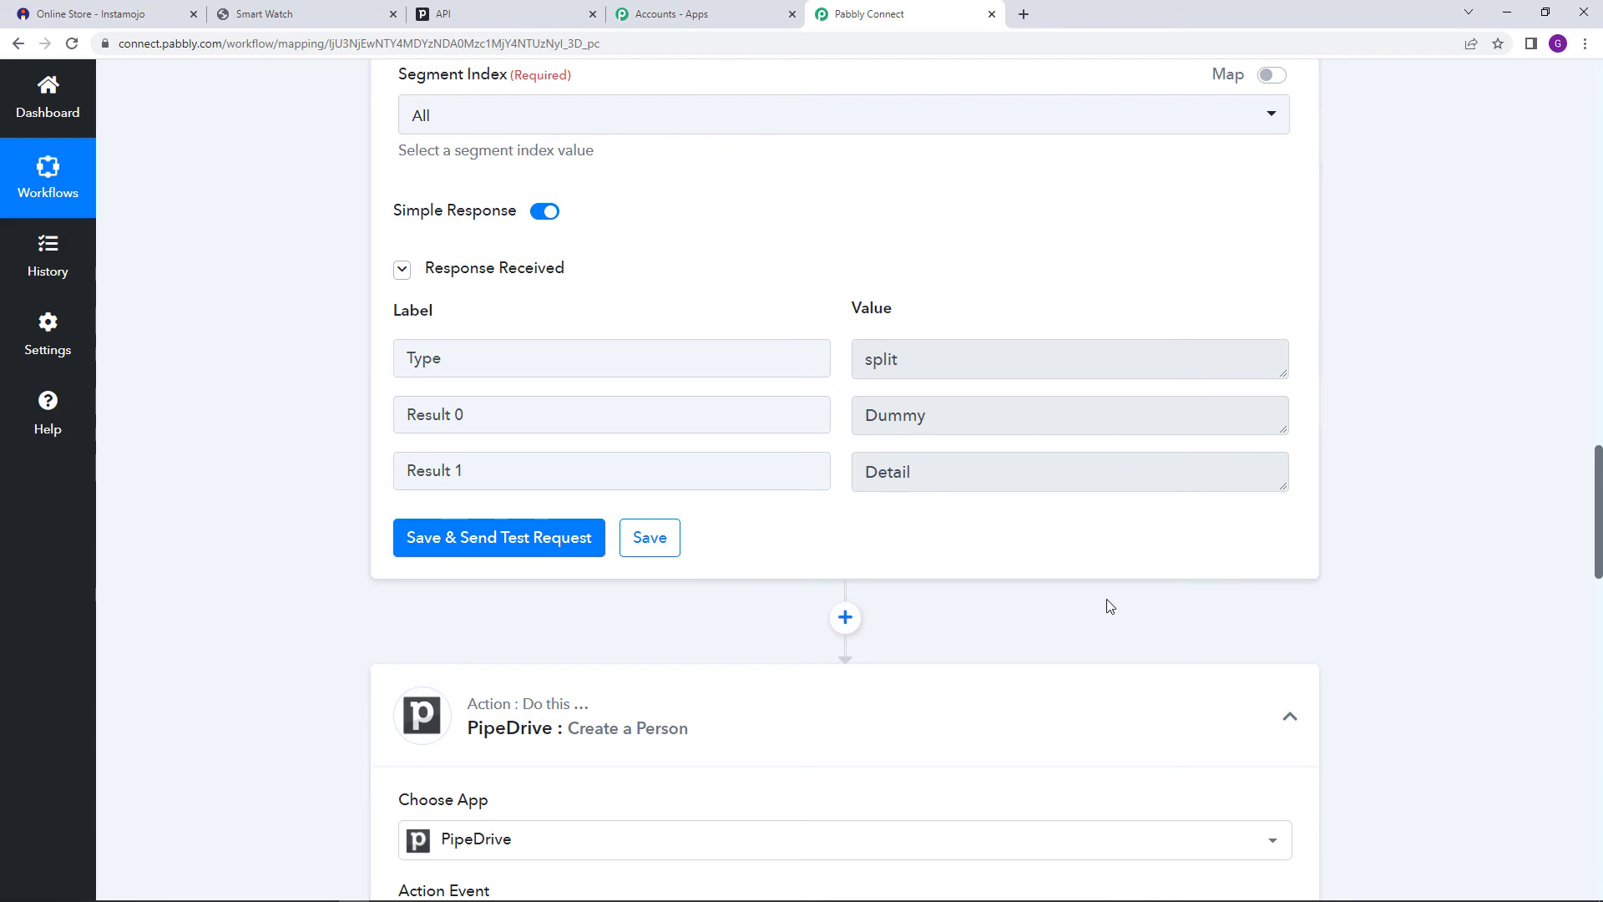
scroll(1111, 605, up, 5)
scroll(1108, 626, down, 4)
Save the existing PipeDrive #10 connection for the Create a Person action
scroll(1107, 627, down, 8)
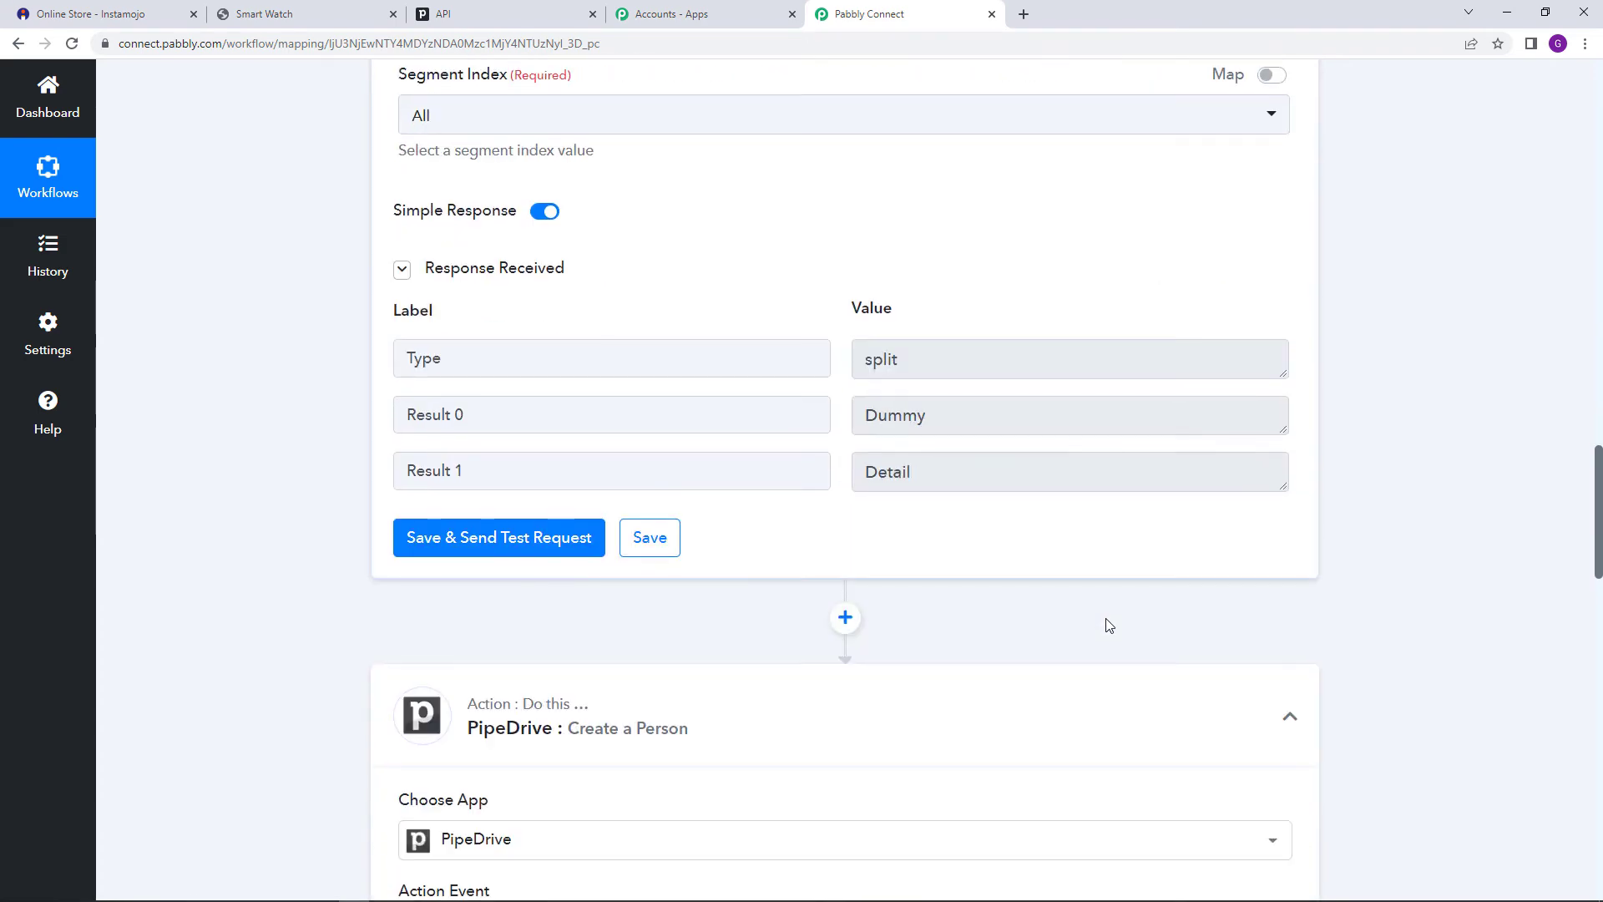
click(673, 534)
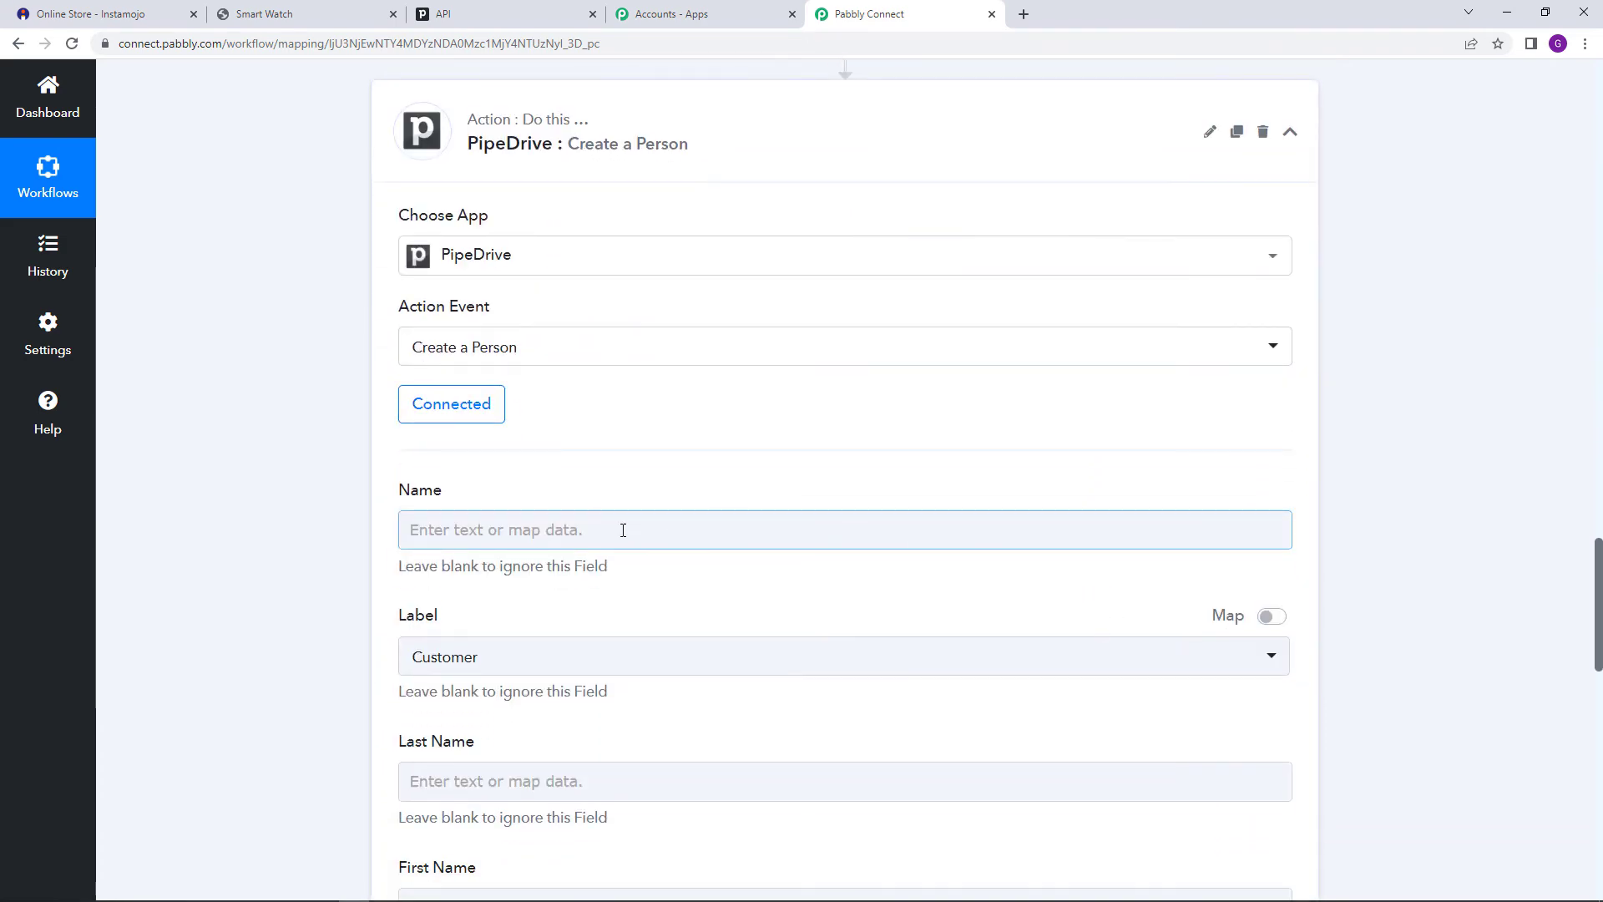
scroll(827, 512, up, 3)
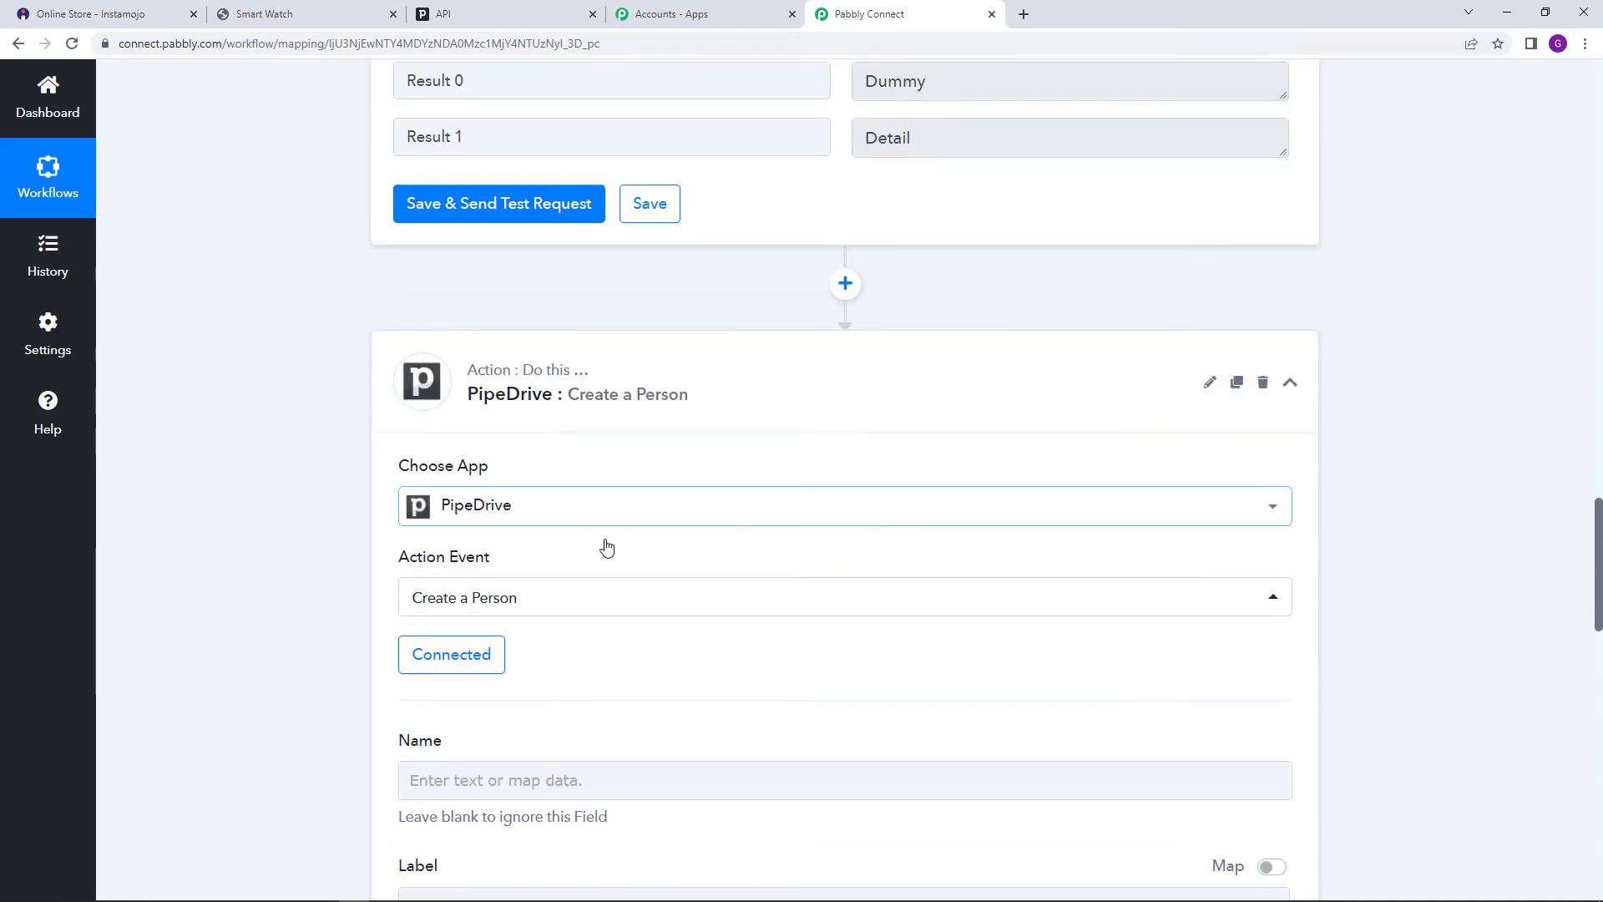
click(455, 661)
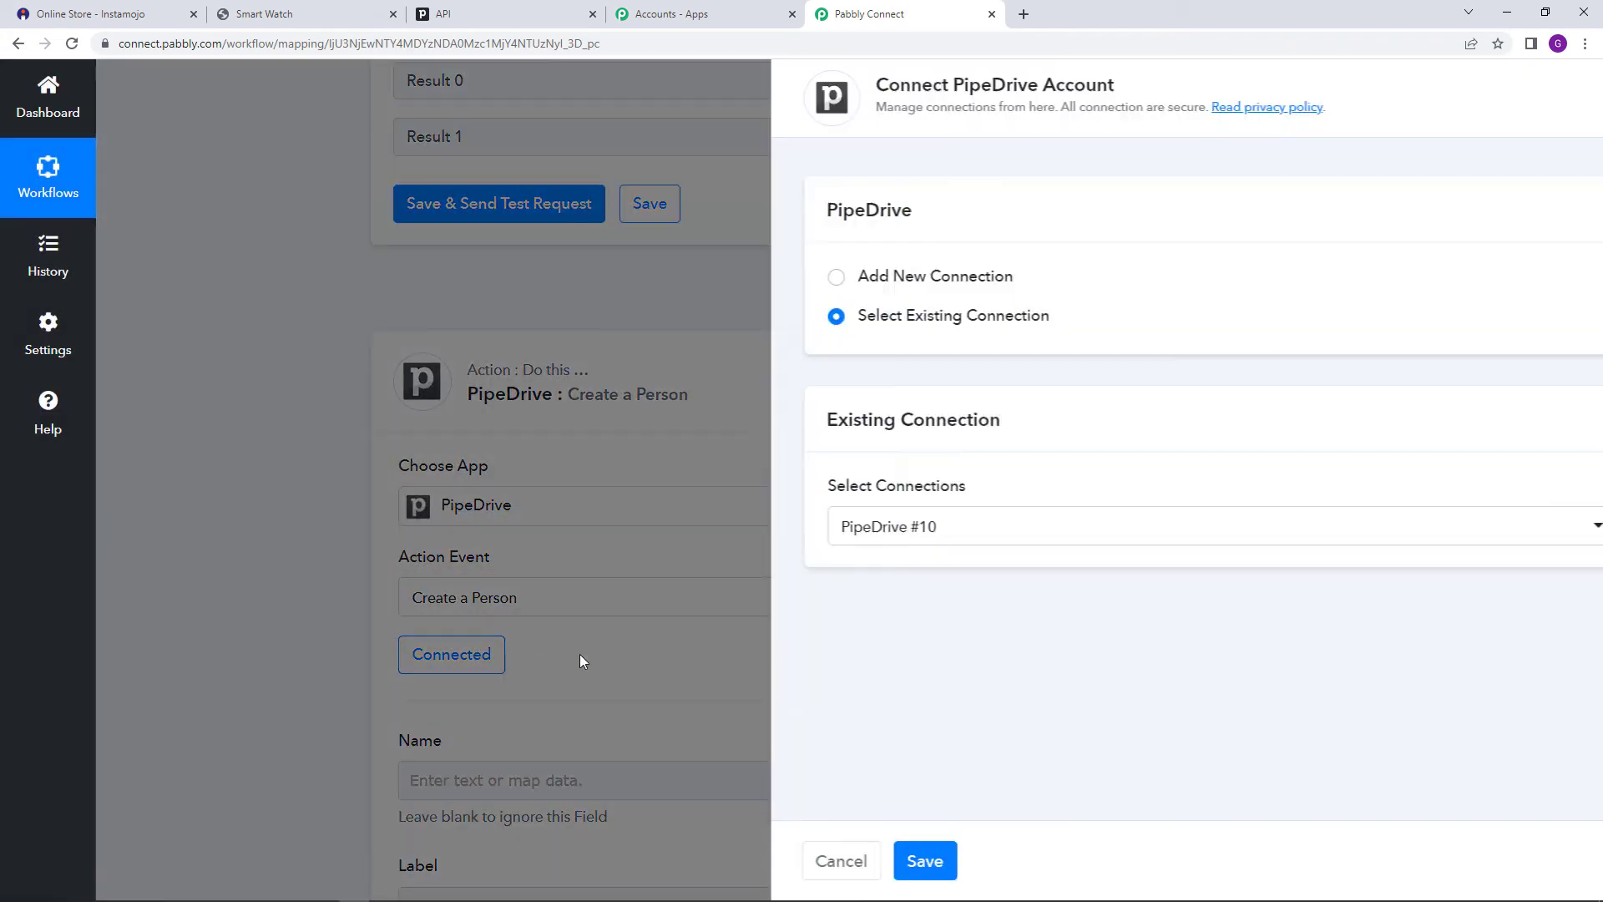
drag(772, 284, 936, 277)
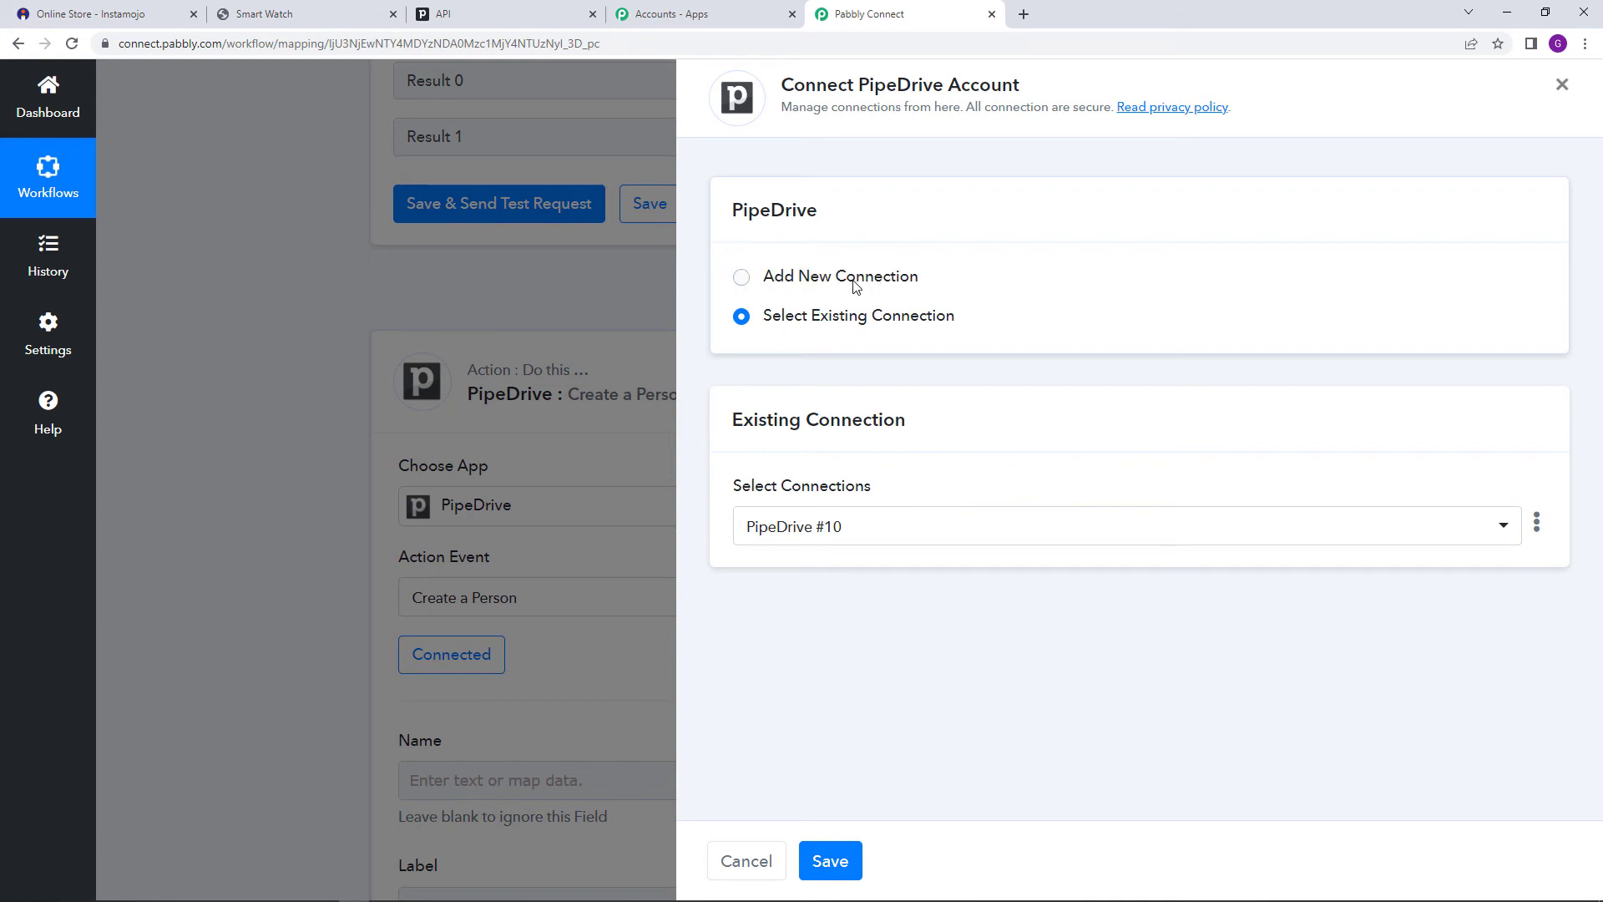
drag(820, 323, 963, 332)
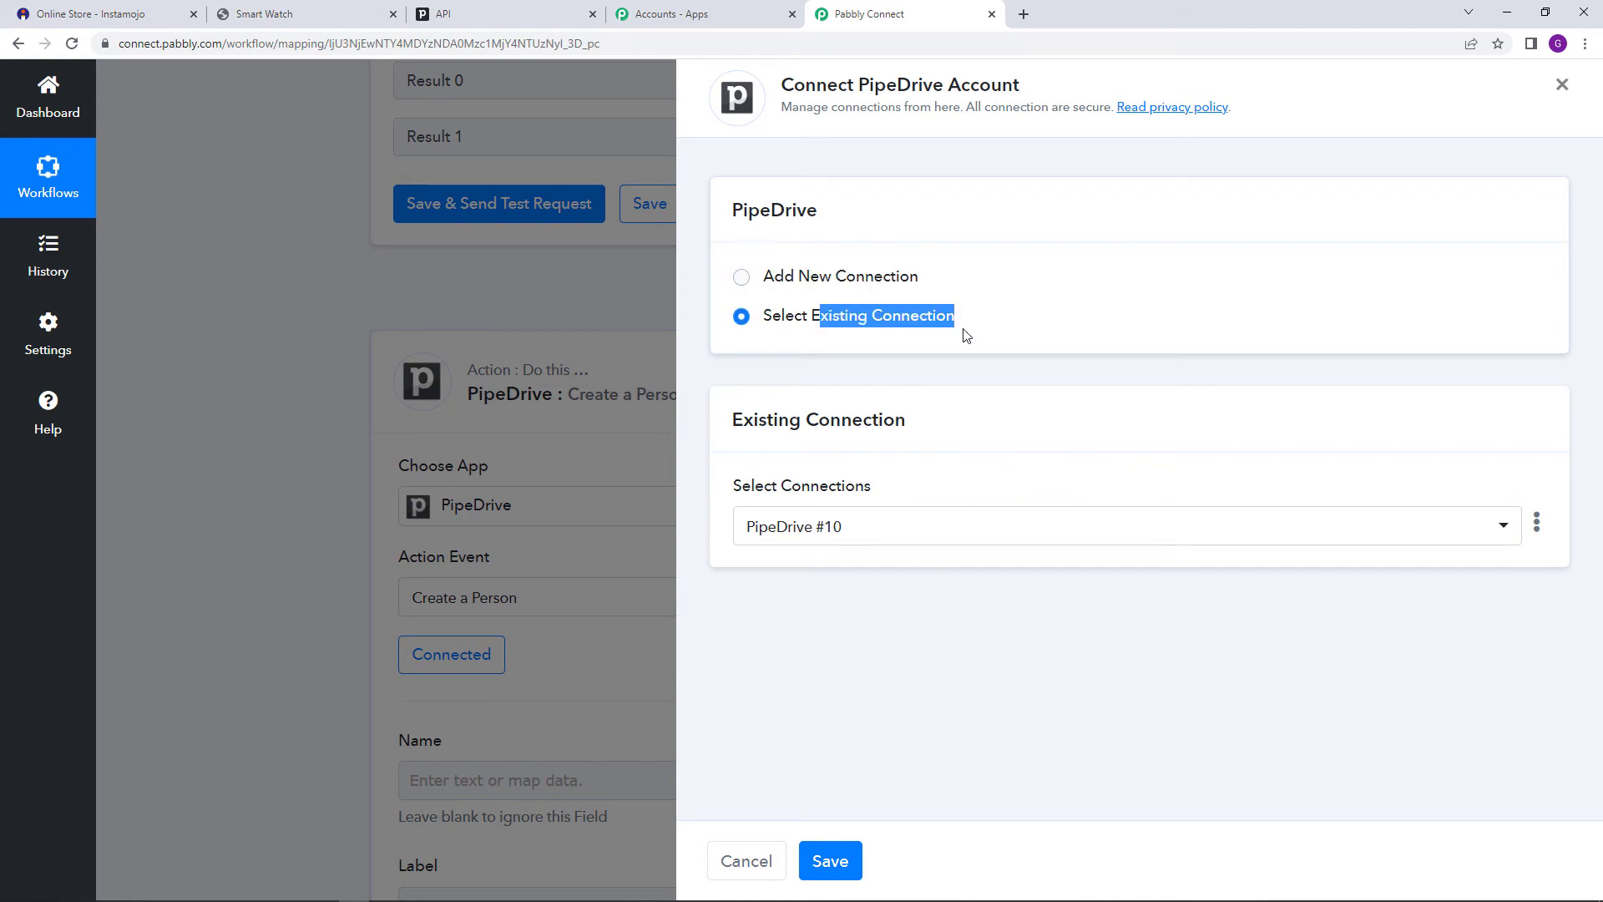
click(846, 858)
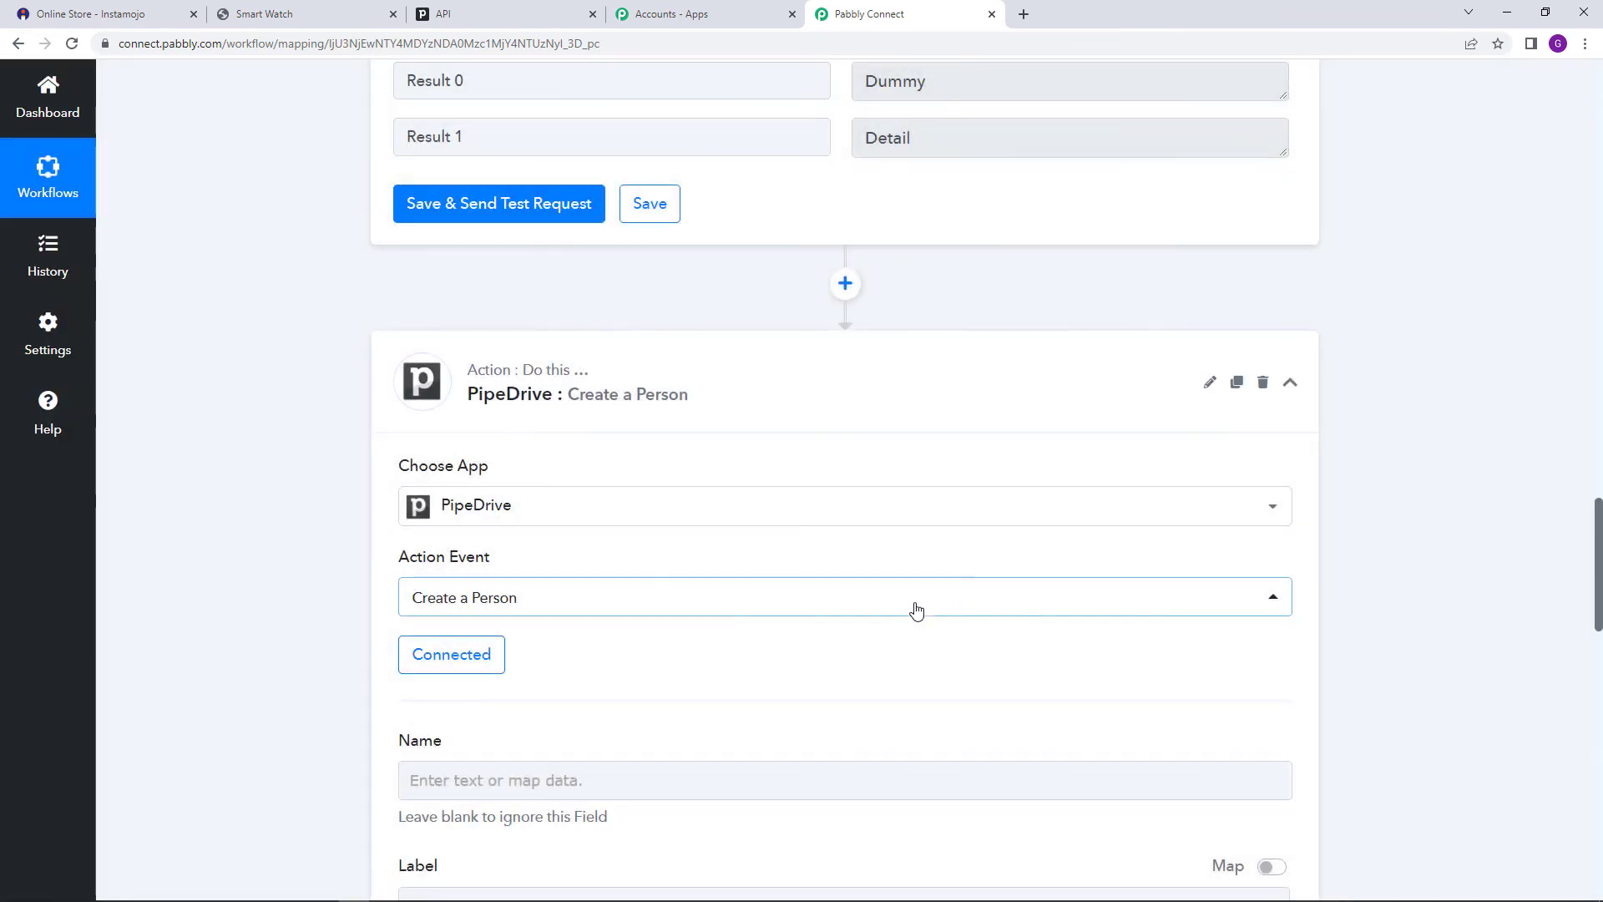
Map the Buyer Name from the Instamojo: New Sale response to the person's Name field
scroll(913, 609, down, 4)
scroll(895, 614, down, 2)
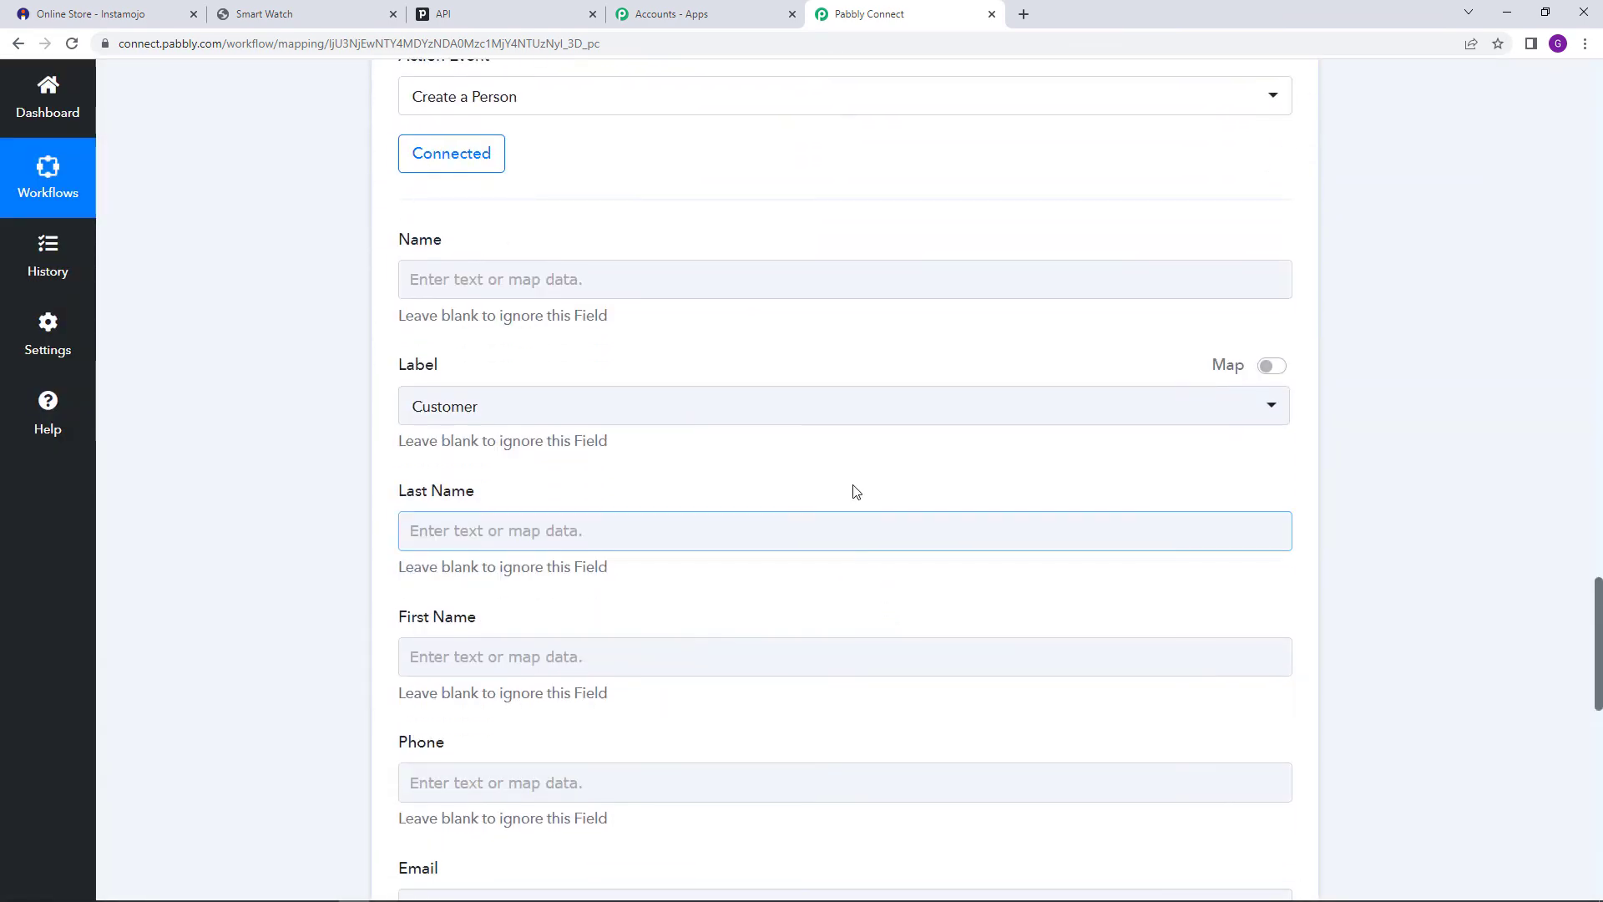
click(525, 280)
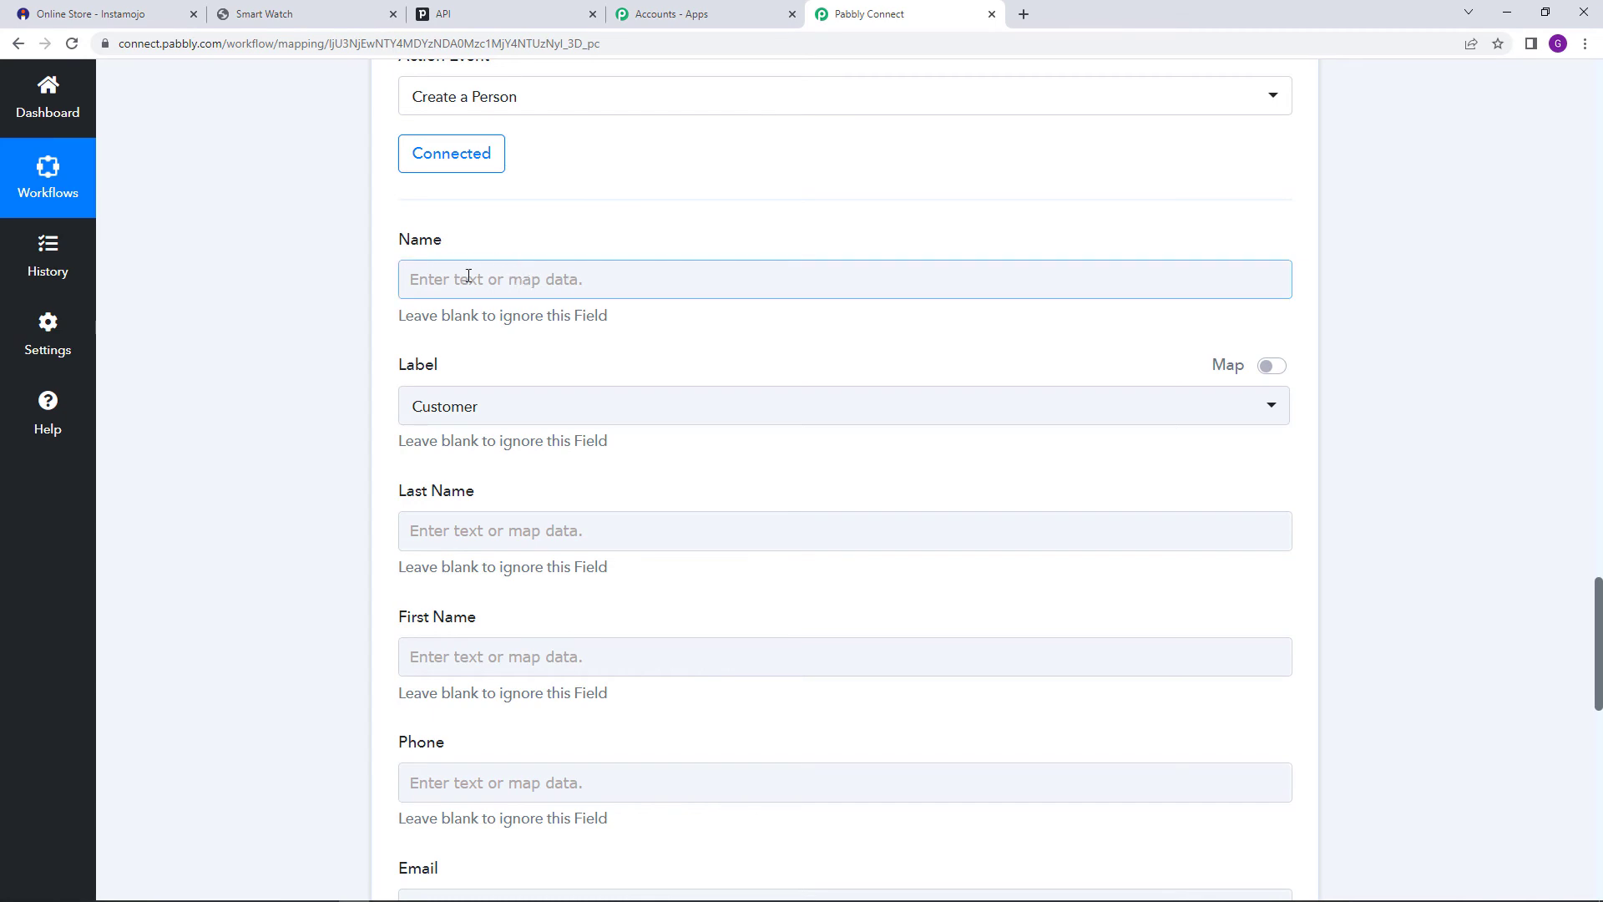
scroll(472, 292, up, 2)
scroll(476, 311, down, 1)
scroll(476, 310, down, 2)
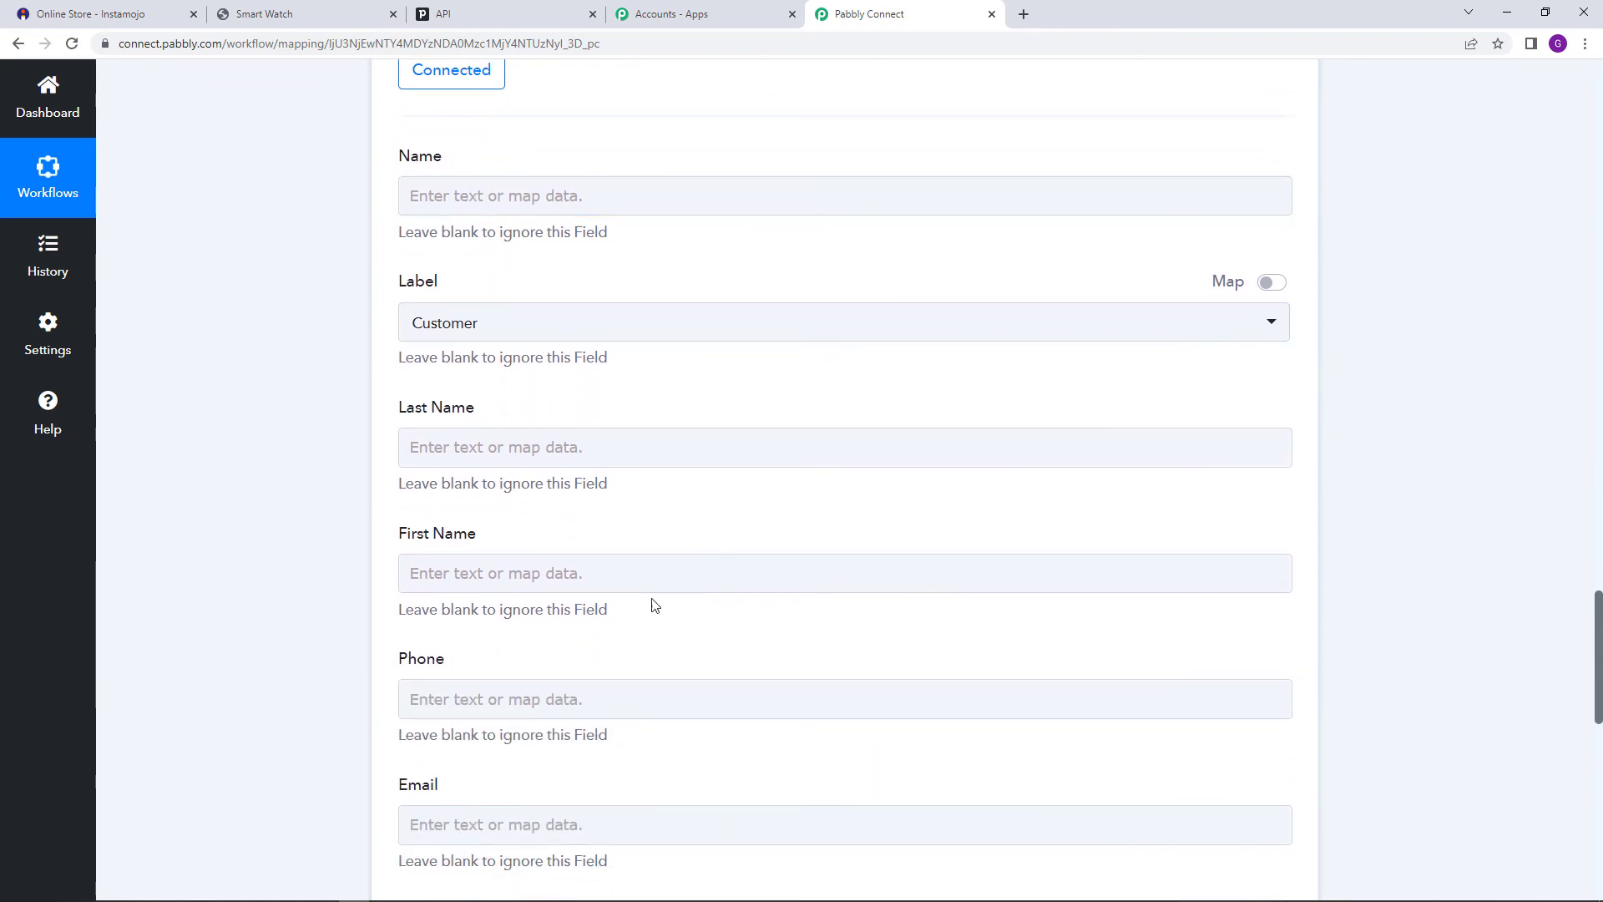
click(541, 193)
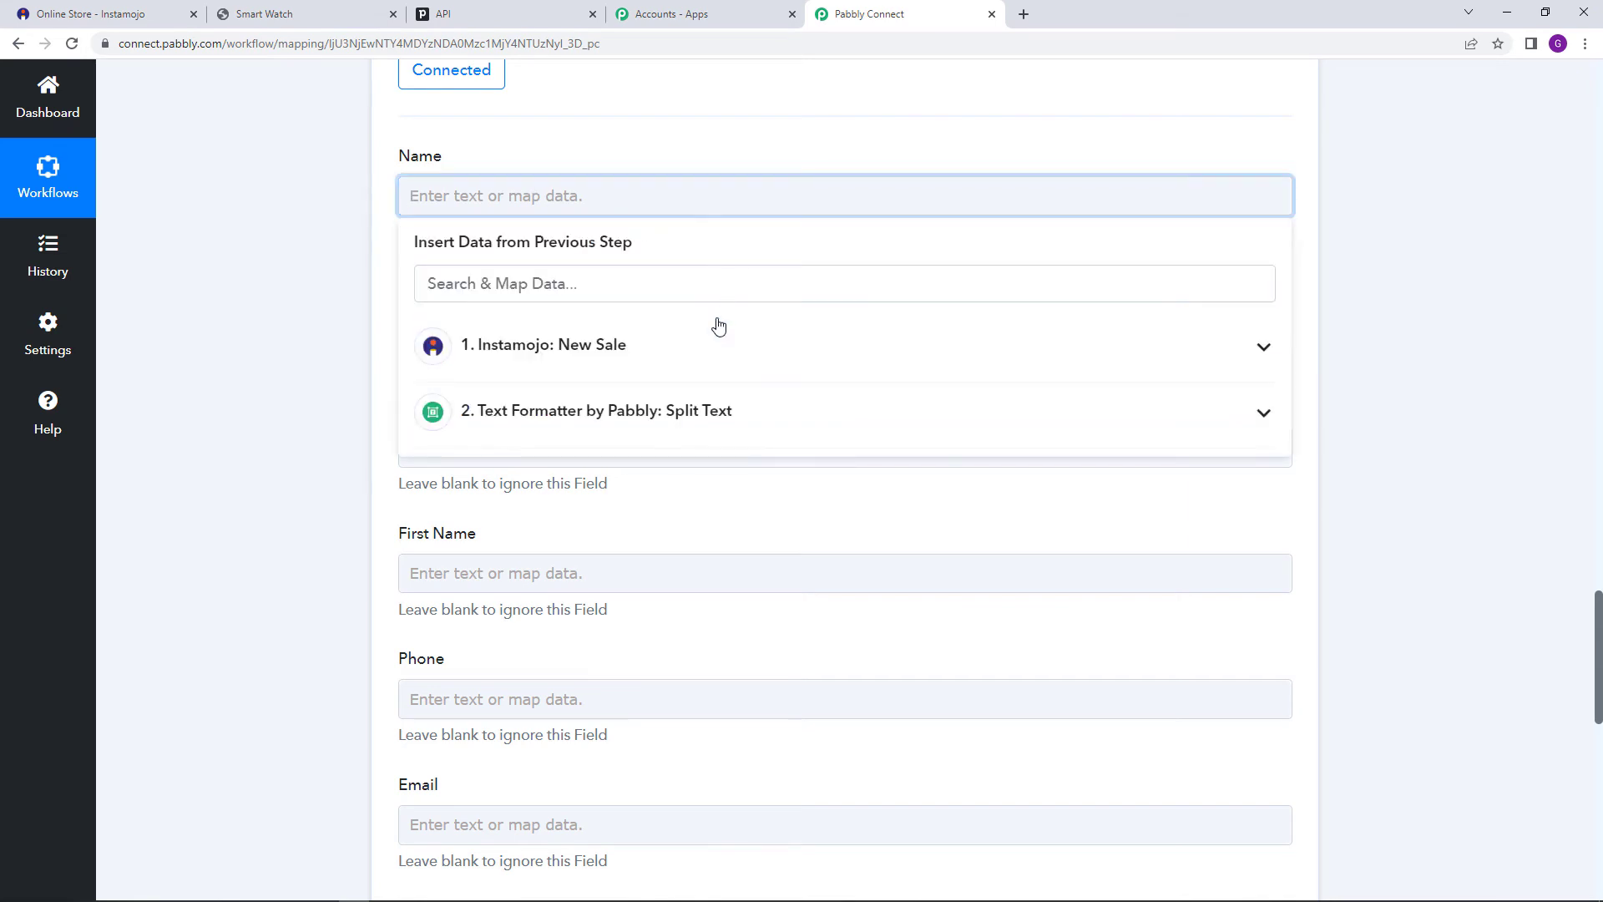
click(704, 346)
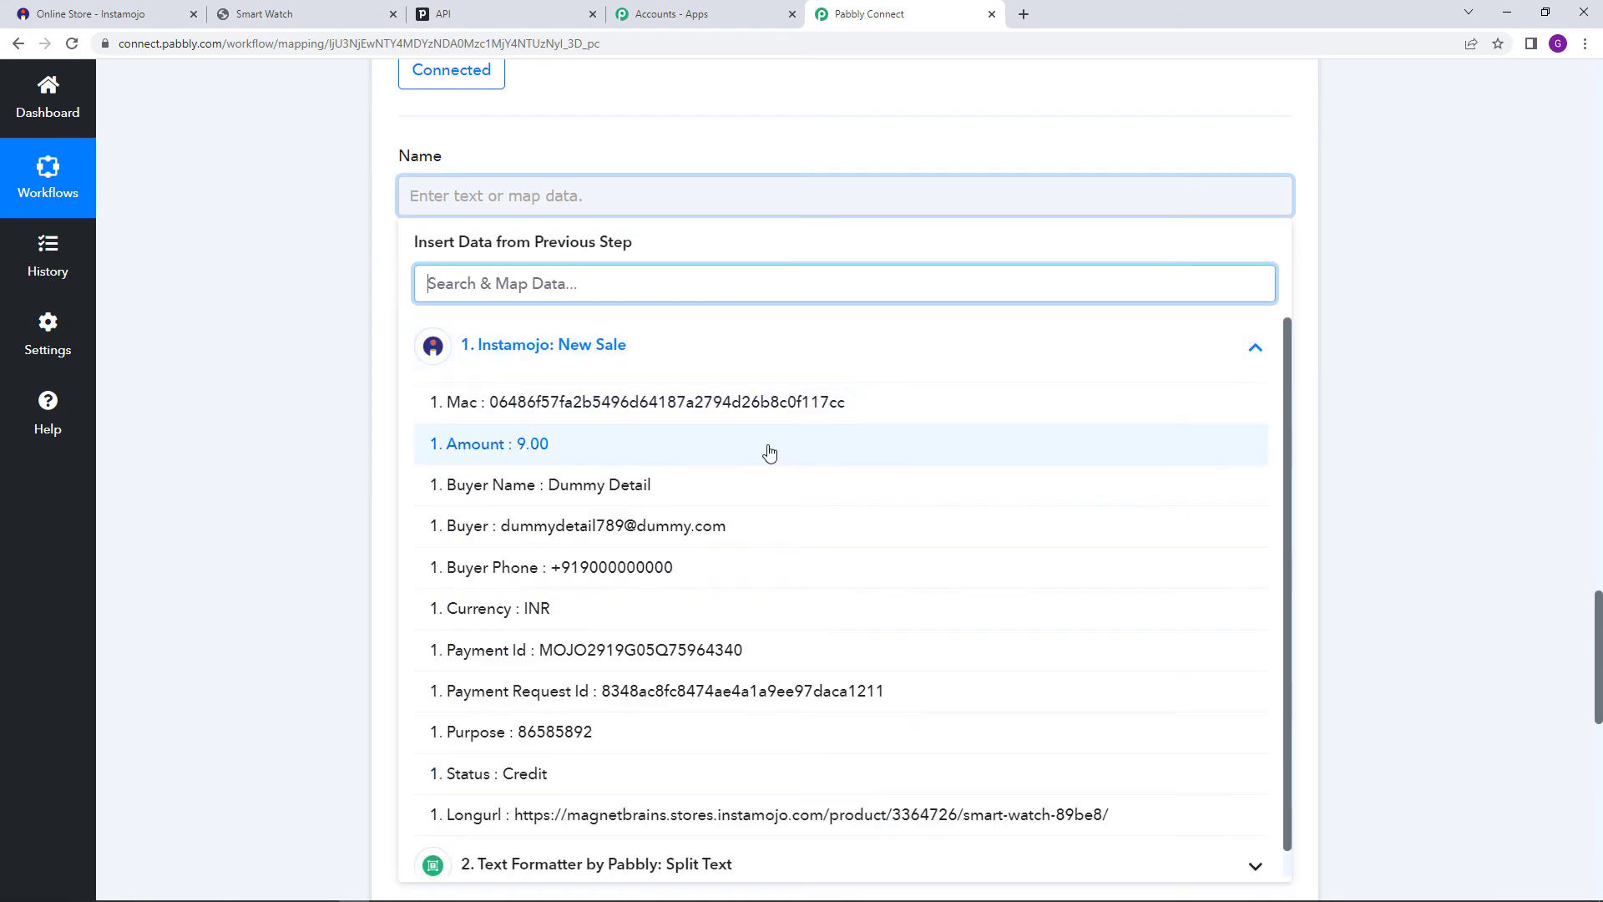
click(607, 496)
click(967, 245)
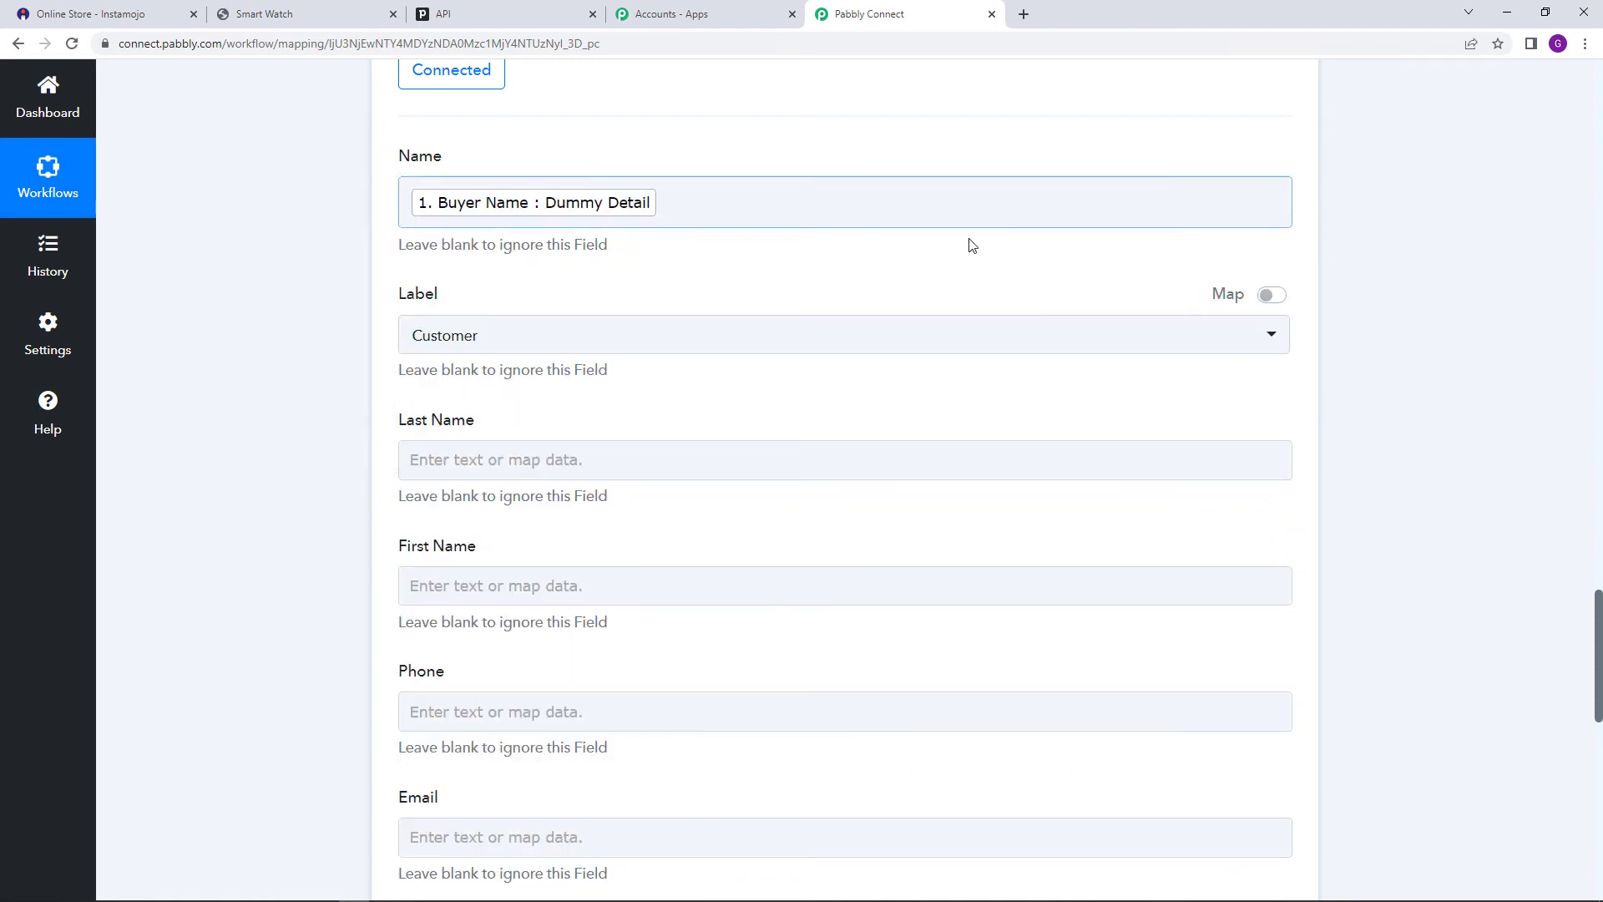
Choose Customer as the person's Label
scroll(600, 260, down, 1)
click(600, 260)
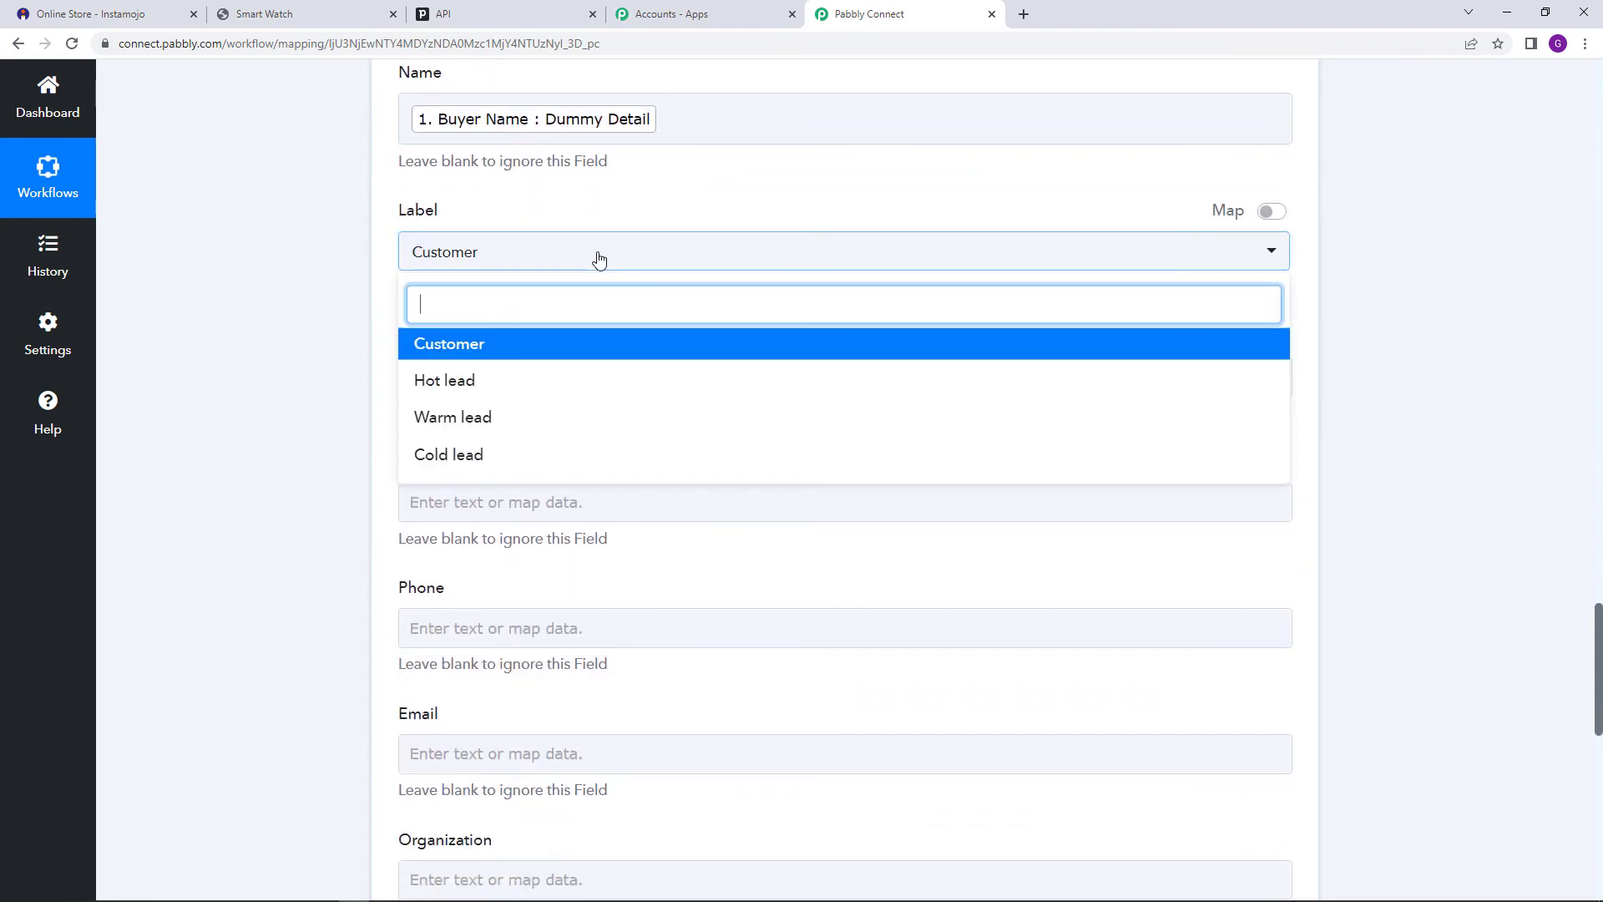
click(580, 343)
click(622, 212)
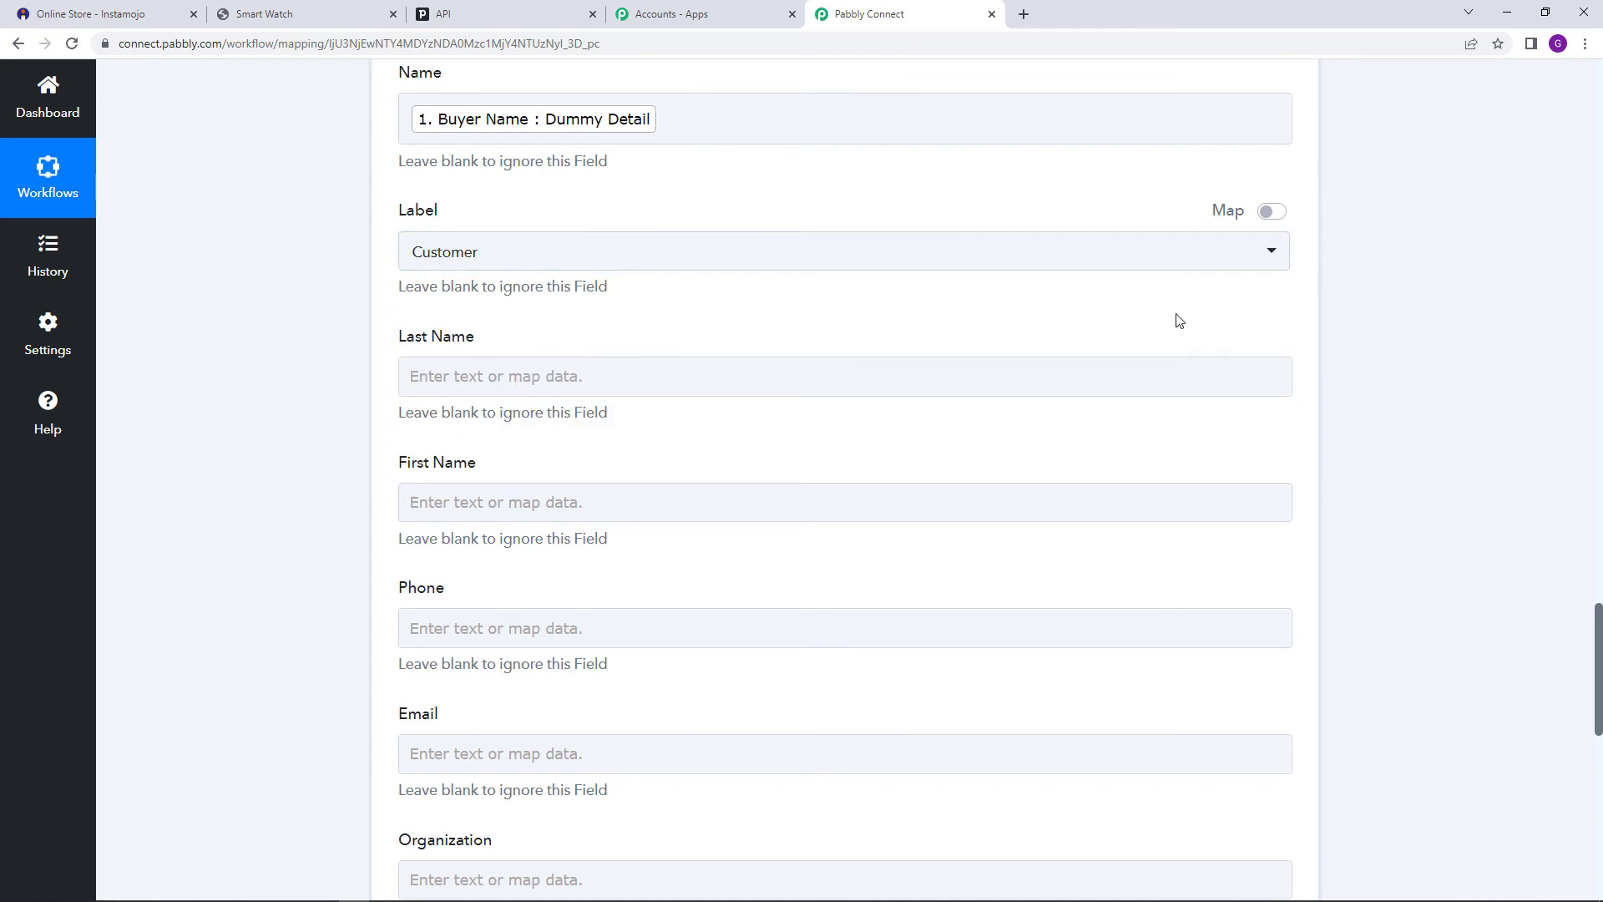
Map Result 1 from the Text Formatter: Split Text response to the Last Name field
click(536, 377)
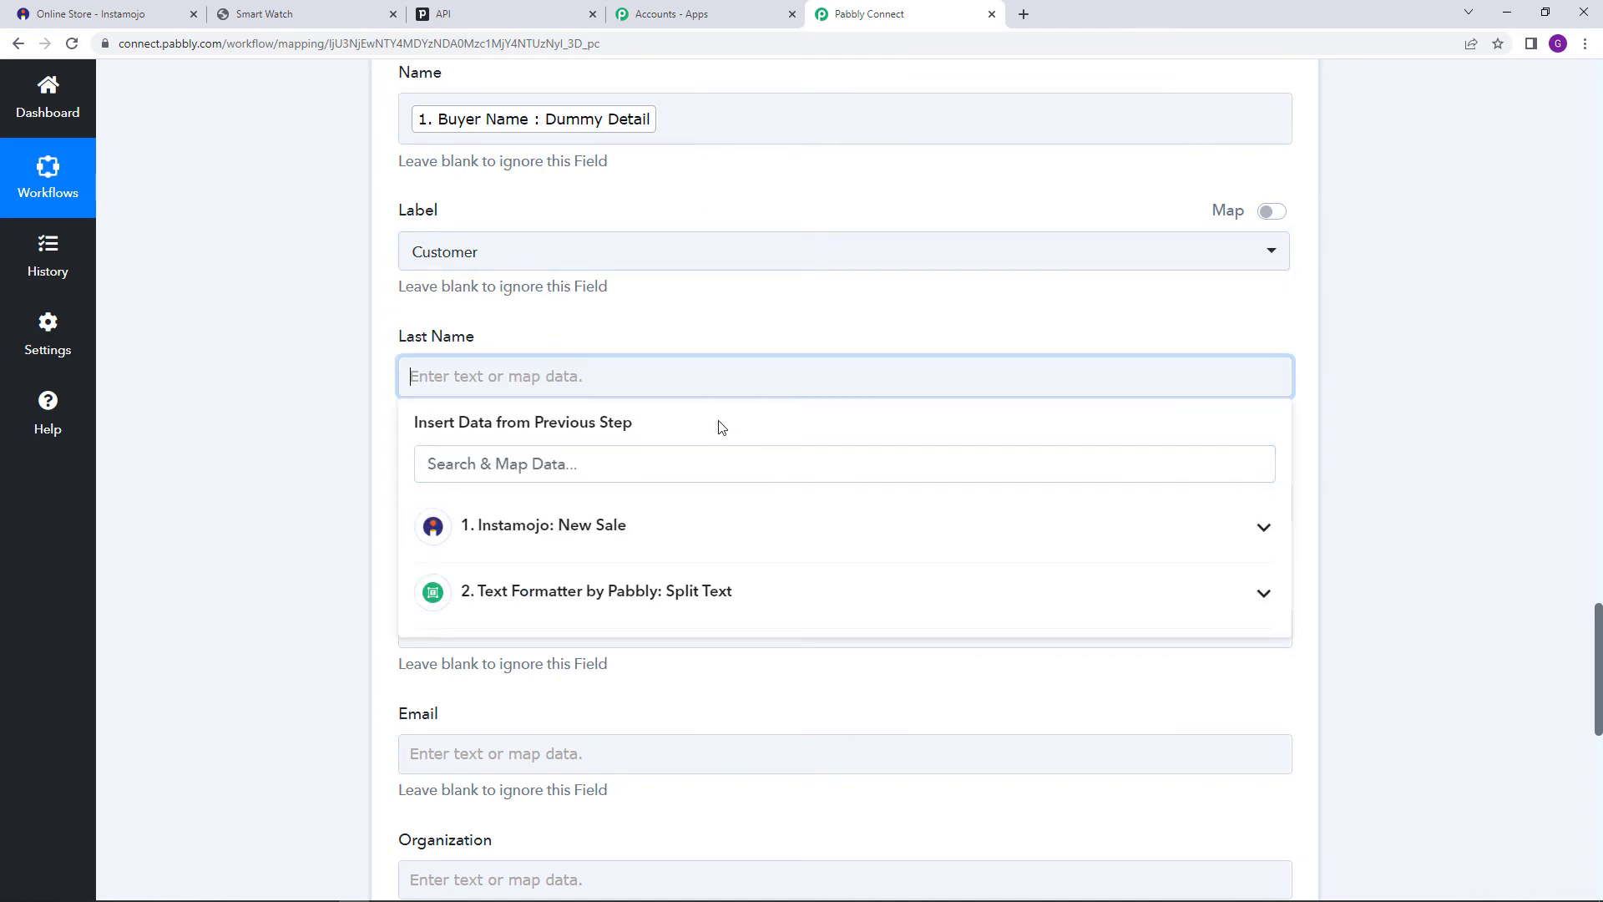
scroll(741, 523, down, 1)
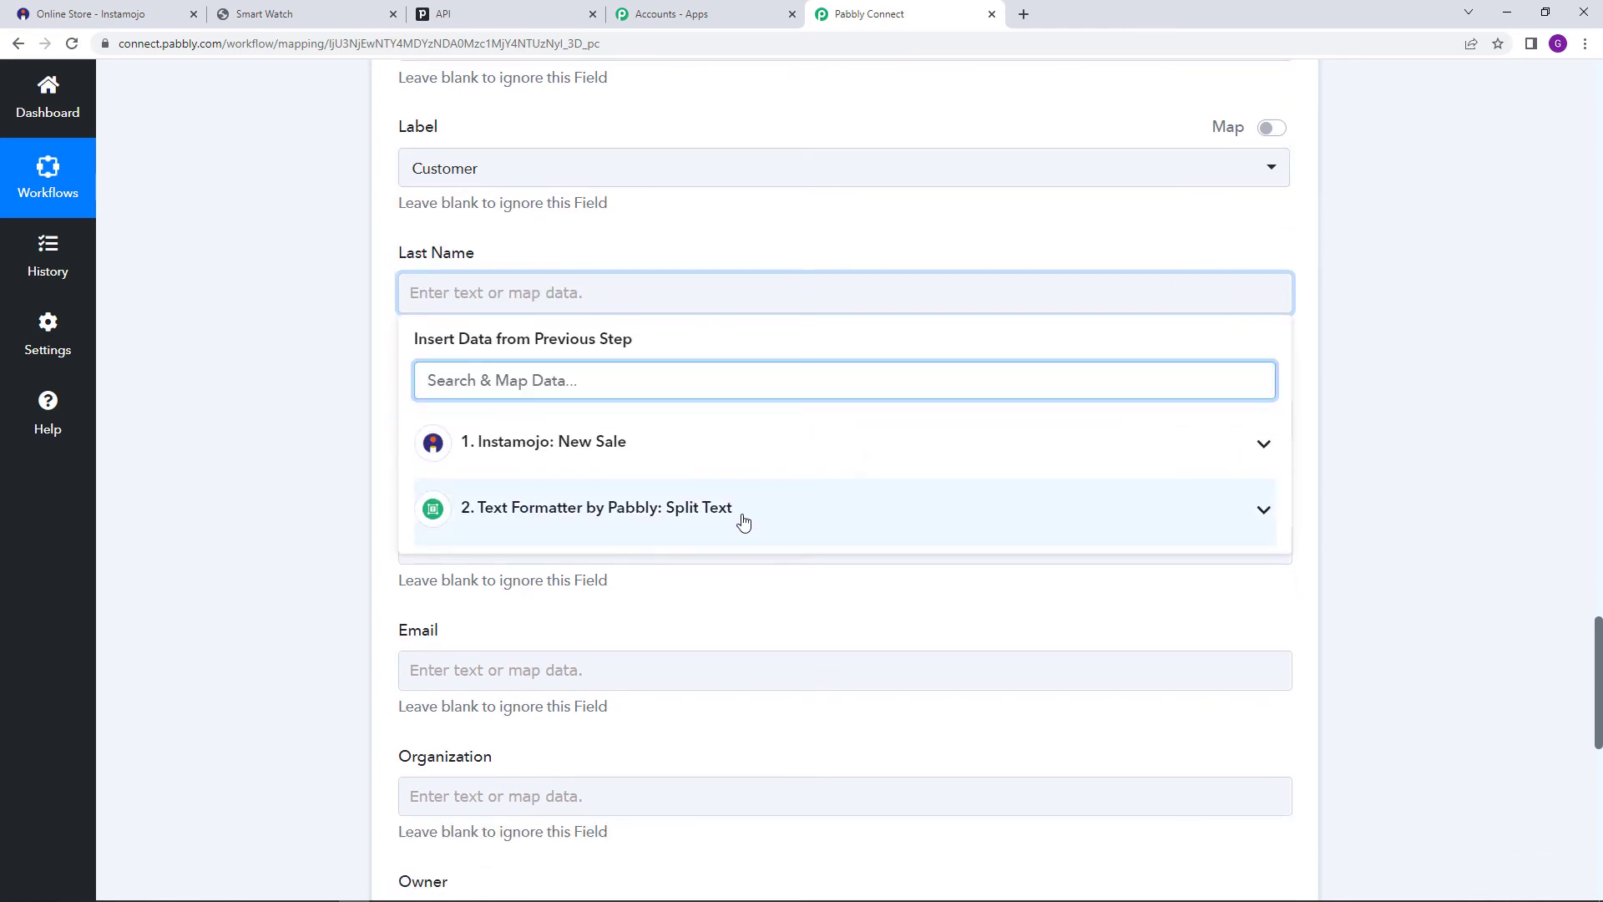
click(743, 522)
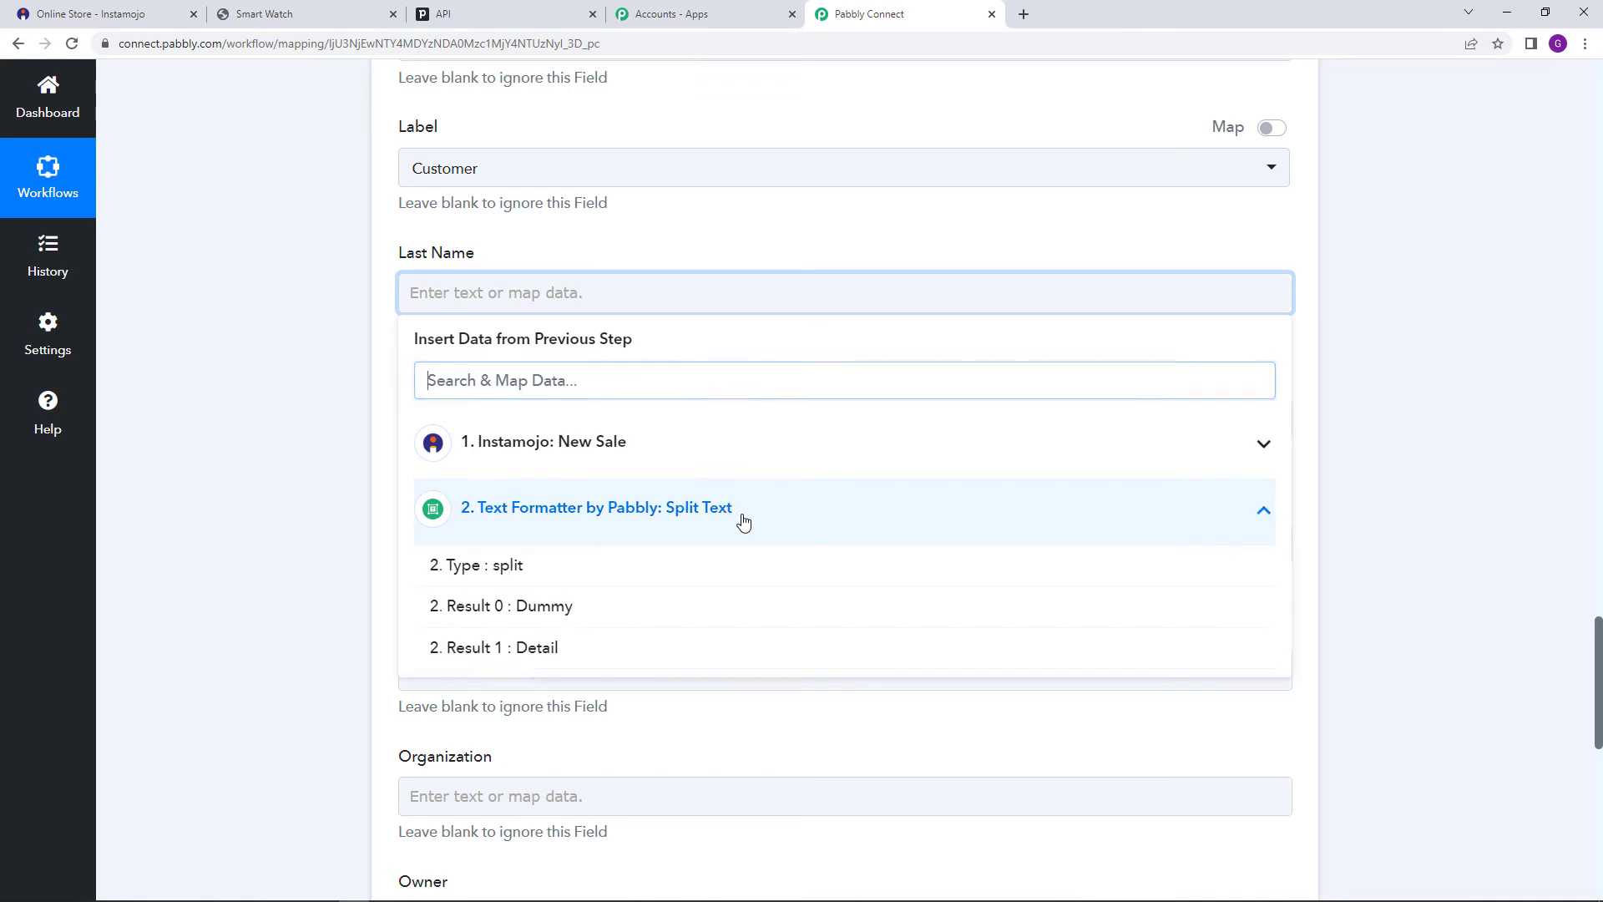
click(682, 647)
click(726, 261)
Map Result 0 from the Text Formatter: Split Text response to the First Name field
click(665, 427)
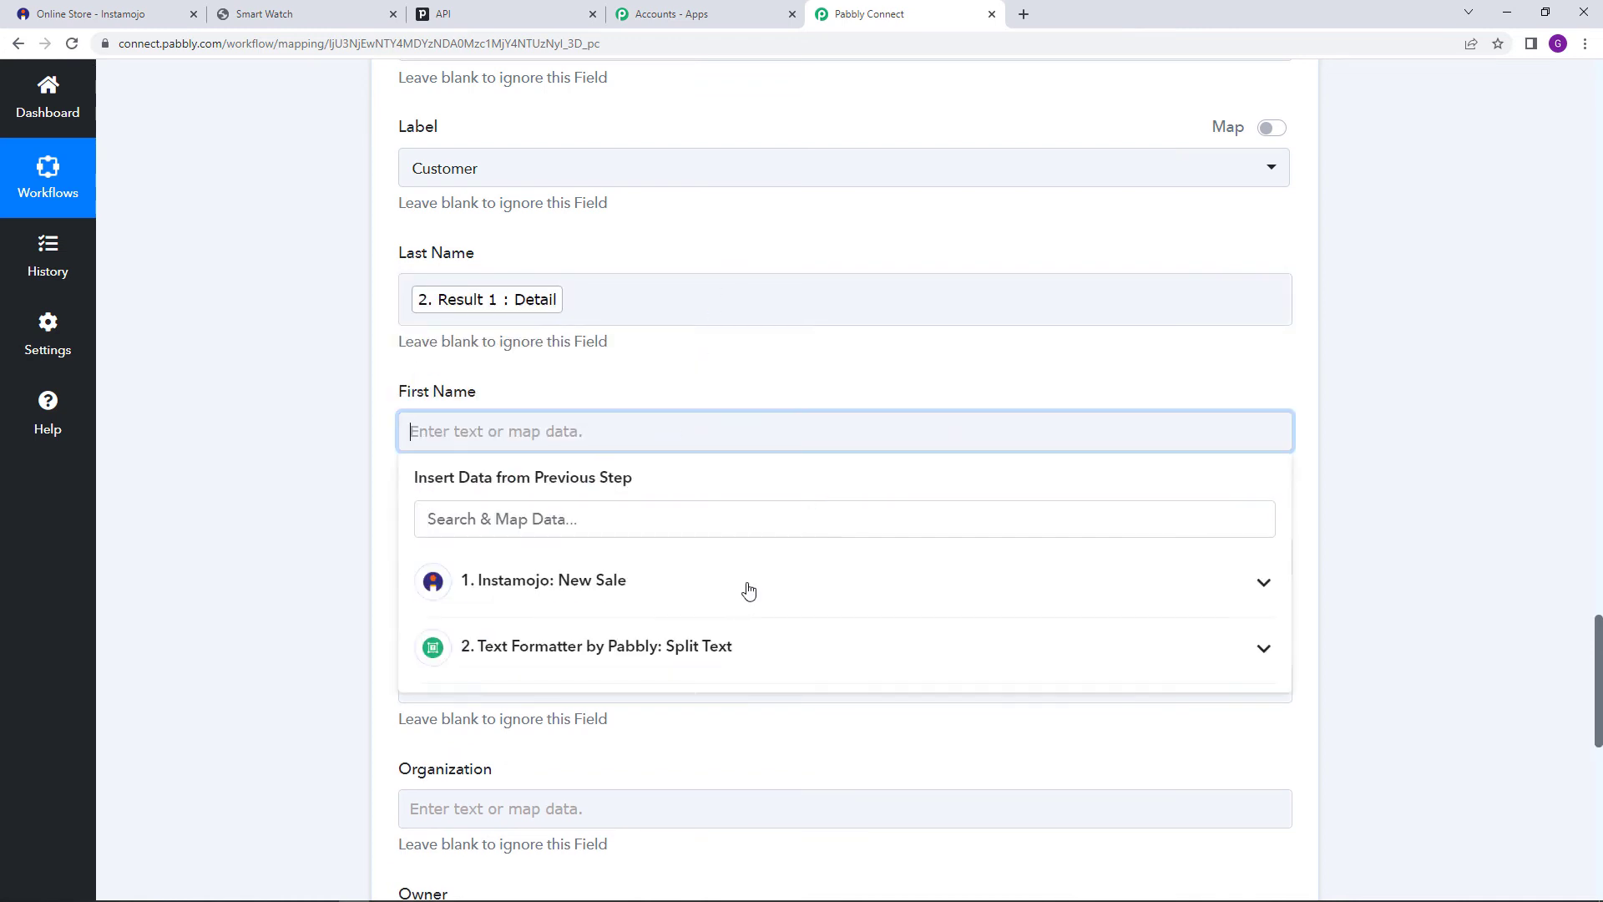
click(734, 648)
scroll(734, 635, down, 3)
click(666, 498)
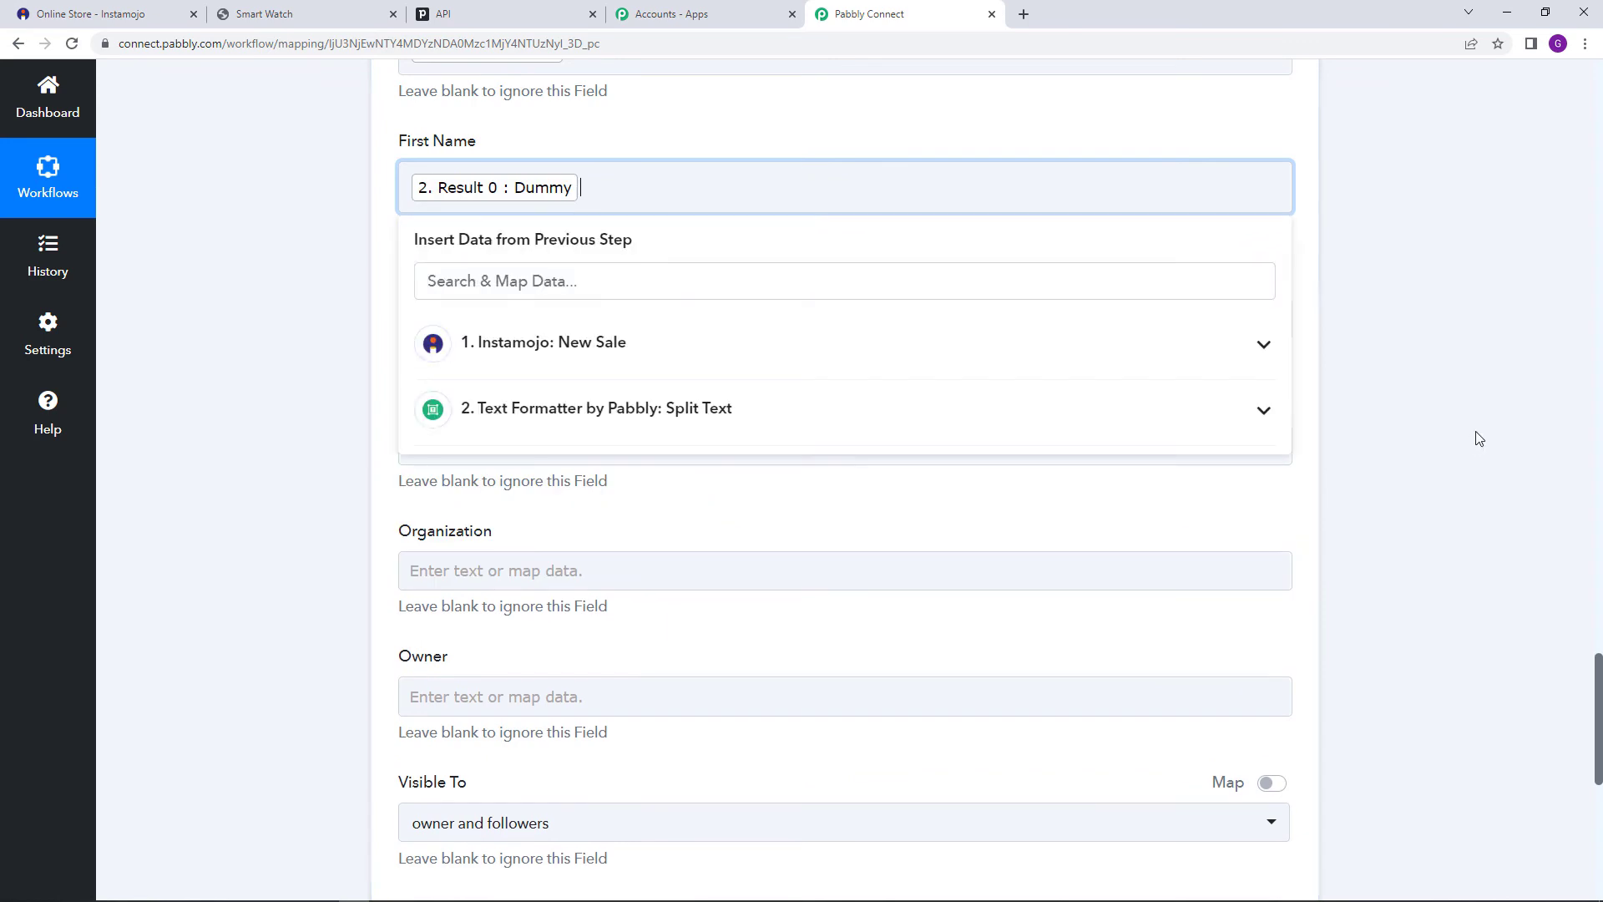
click(1478, 438)
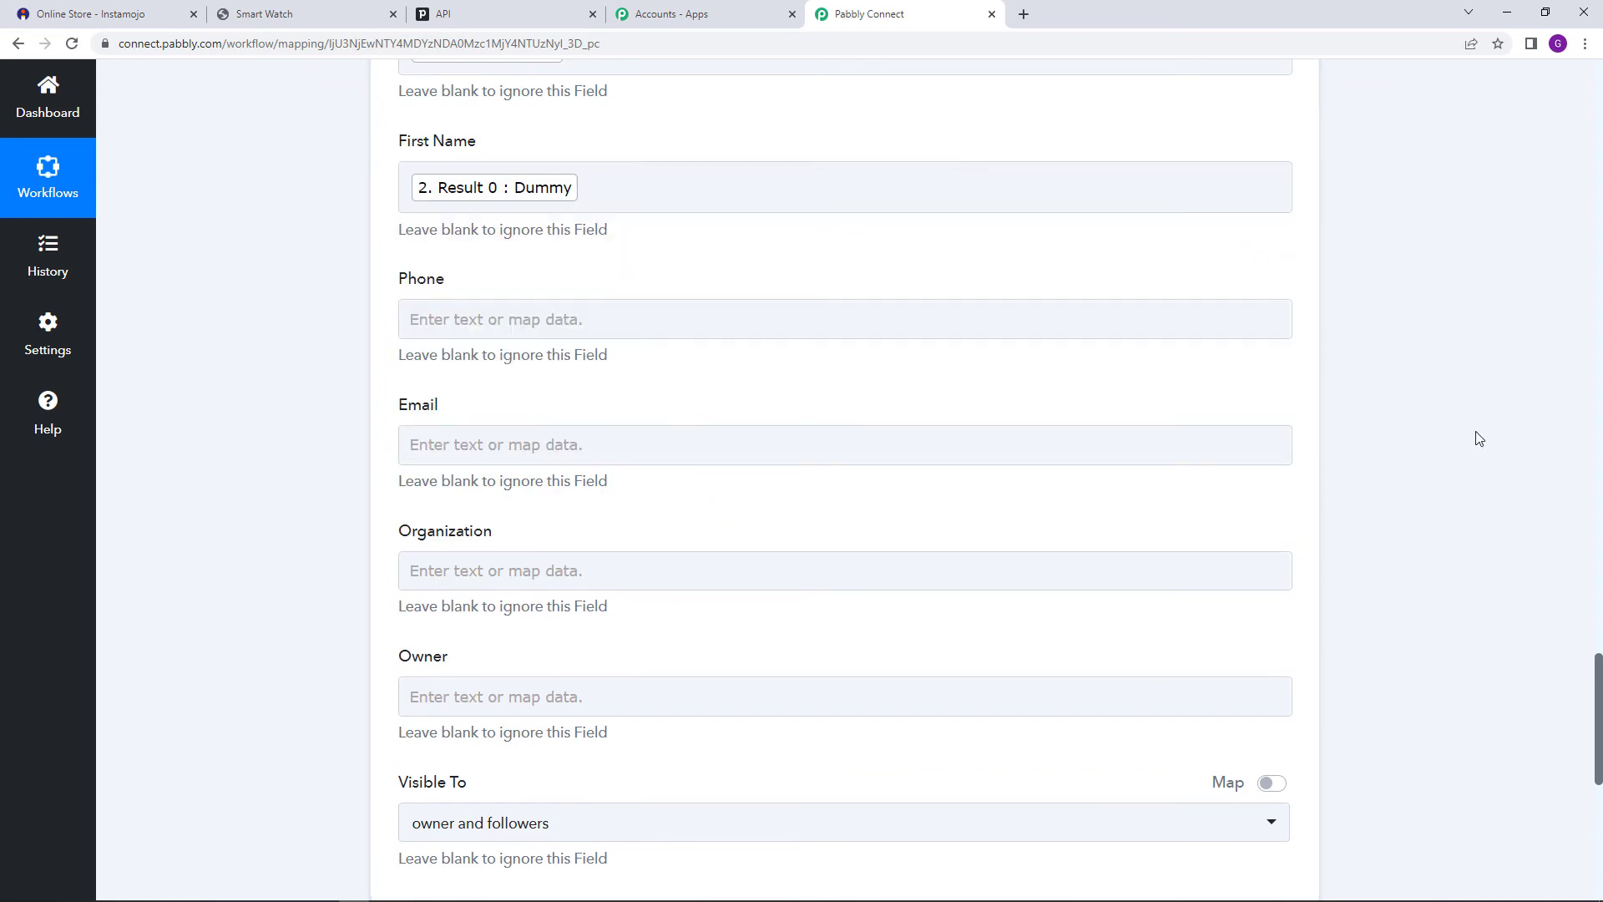
Map the Buyer Phone from the Instamojo: New Sale response to the Phone field
click(685, 317)
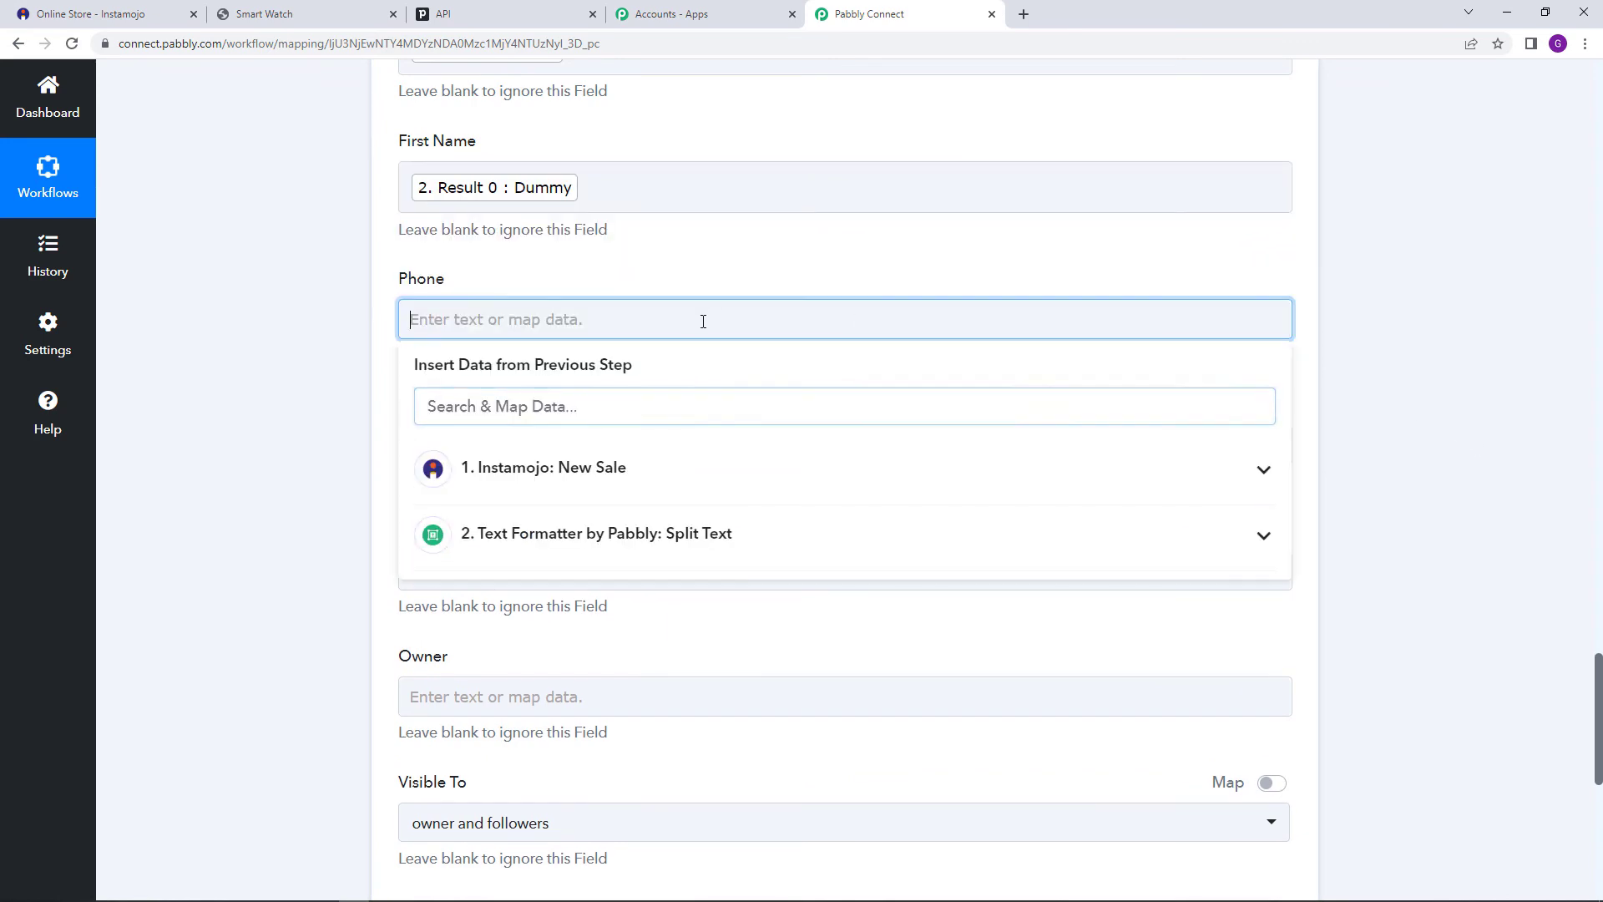
click(743, 460)
click(706, 723)
click(1396, 418)
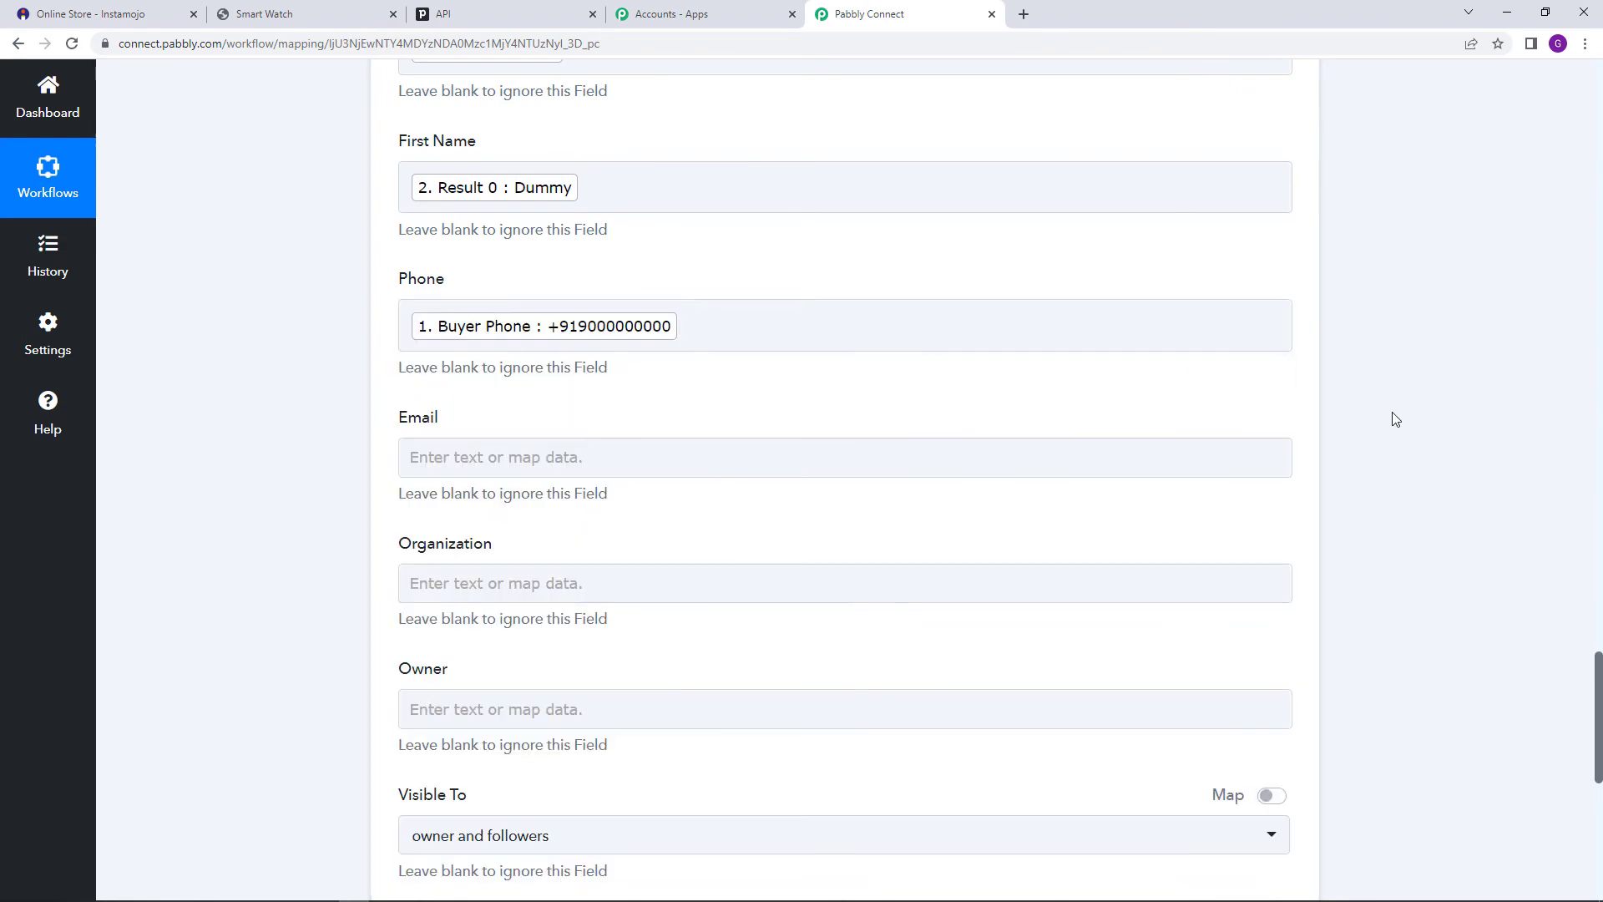
Map the Buyer value from the Instamojo: New Sale response to the Email field
scroll(740, 203, down, 3)
click(740, 206)
click(749, 372)
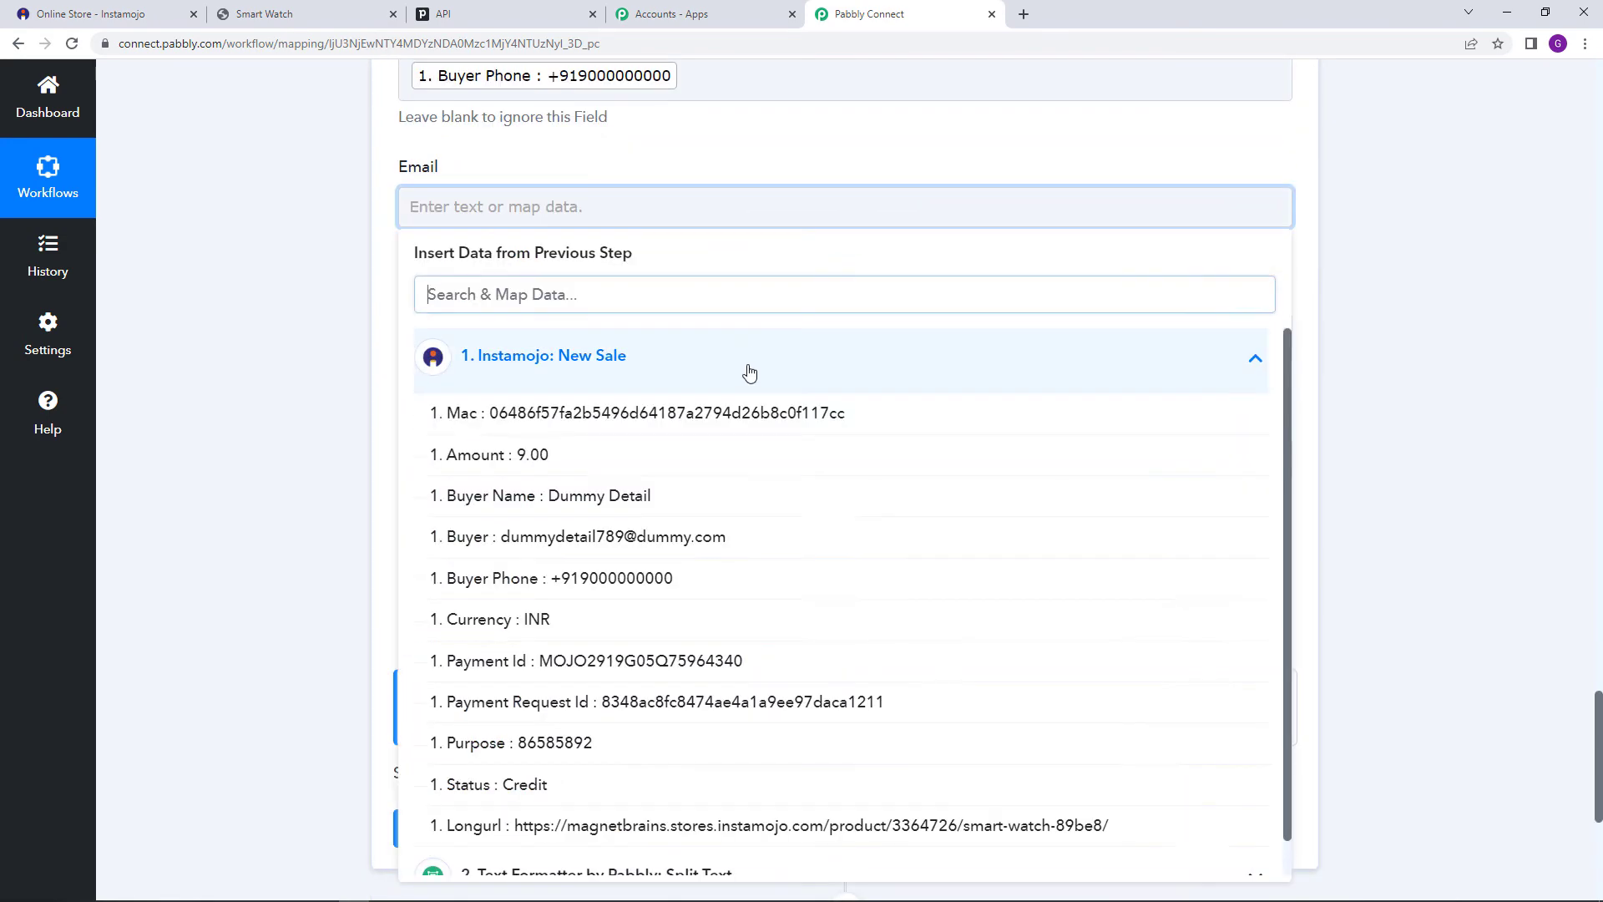
scroll(769, 415, down, 1)
click(718, 504)
click(1404, 383)
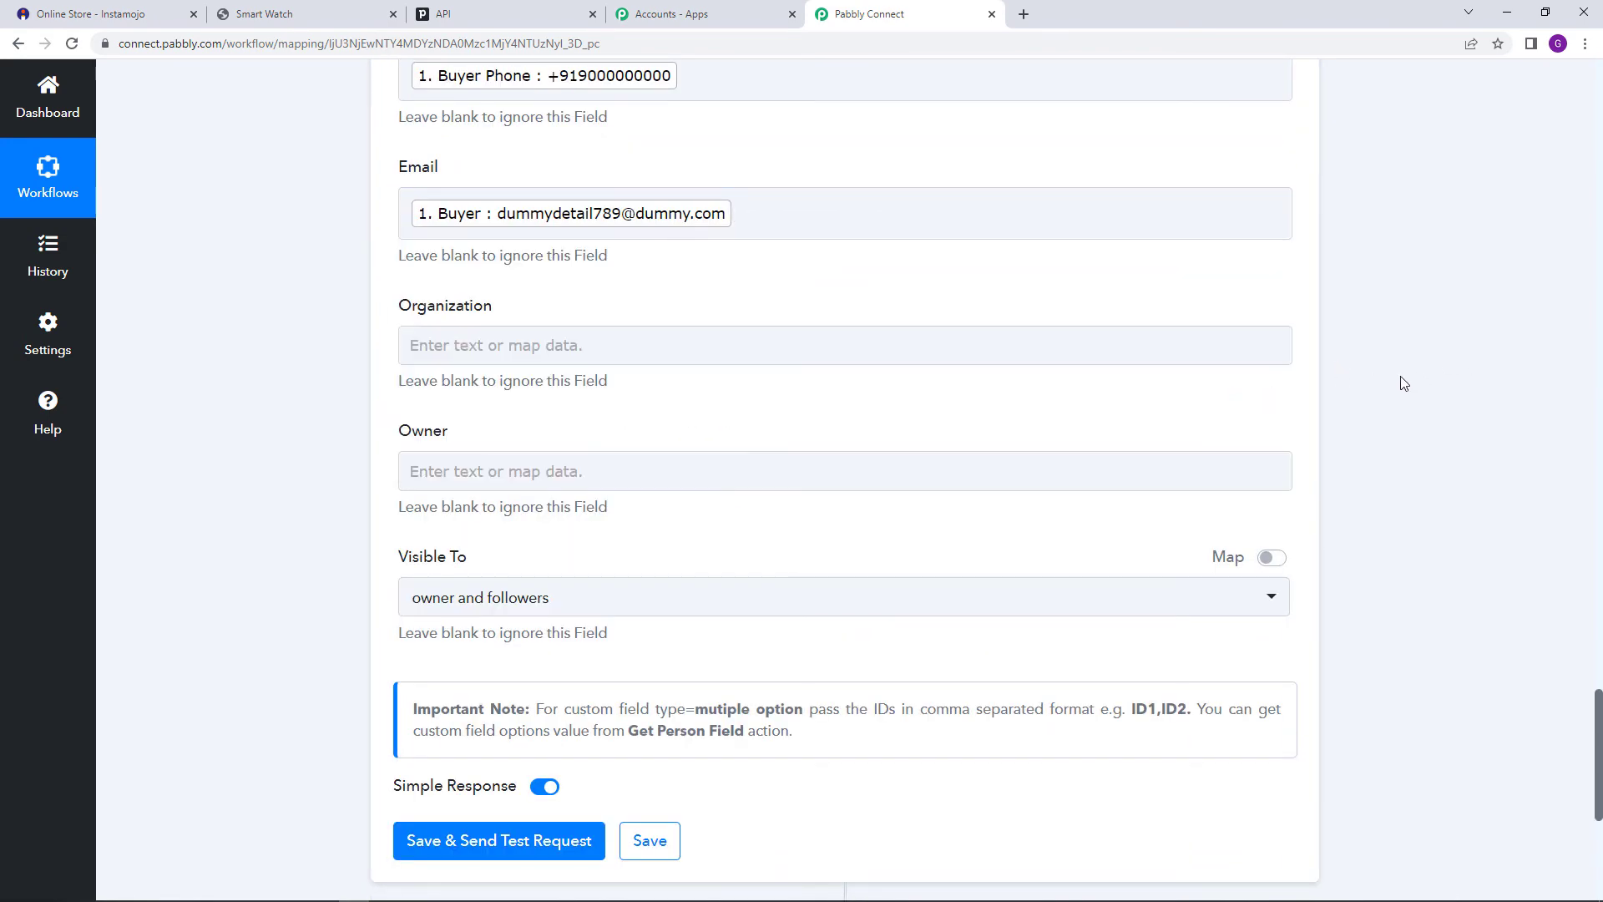
Set Visible To to entire company, leaving Organization and Owner blank, and review the mapped person fields
scroll(1404, 383, down, 2)
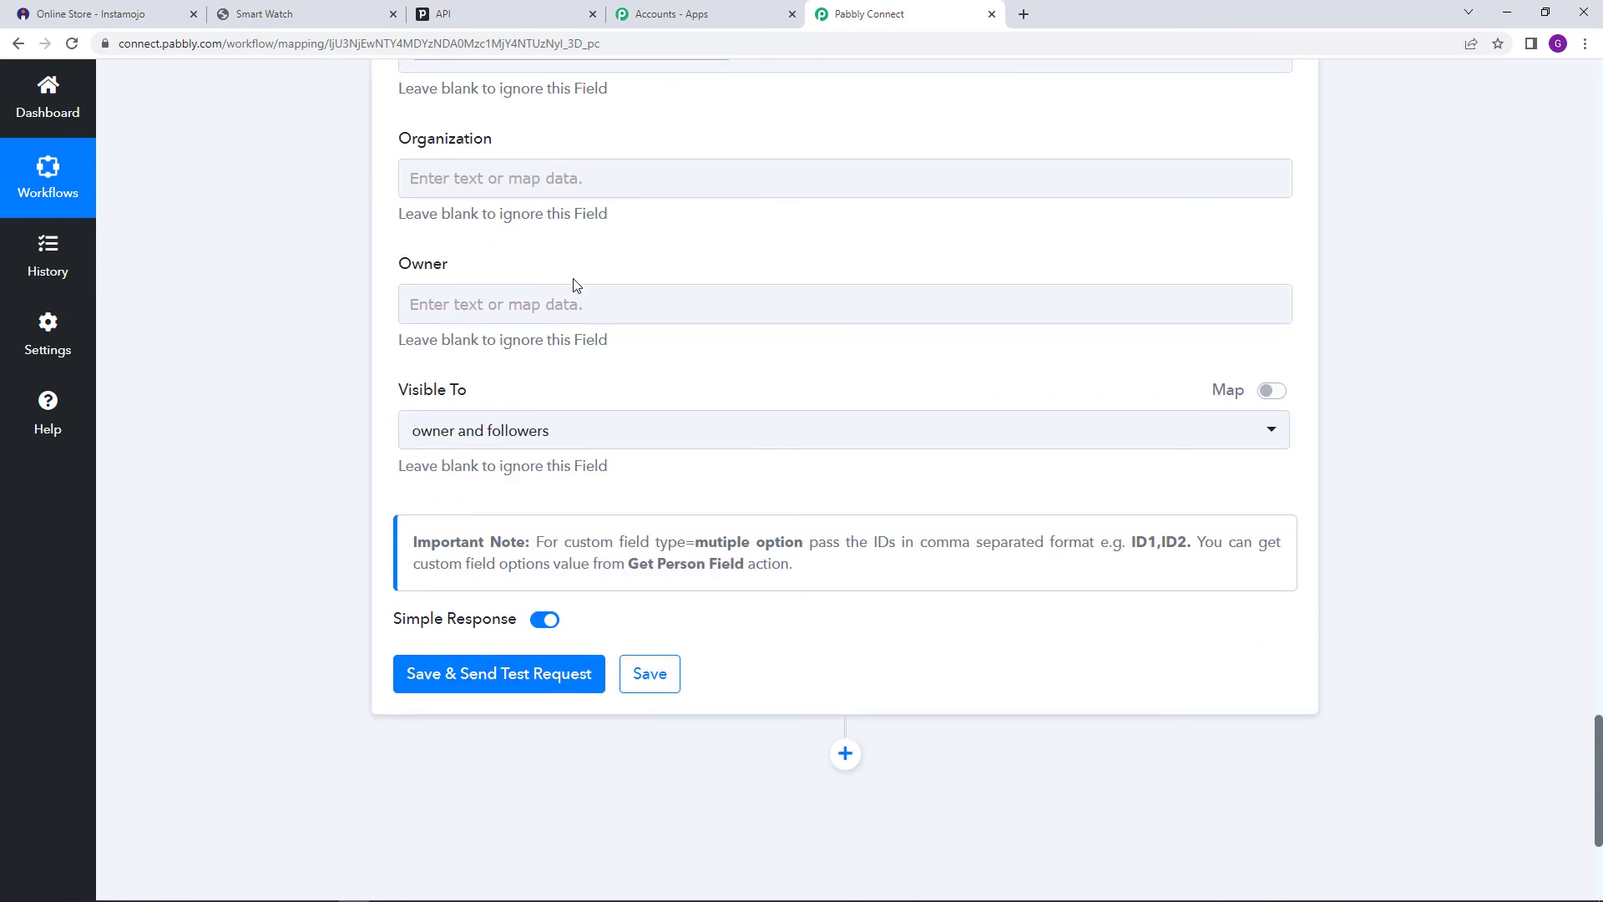
scroll(652, 330, down, 1)
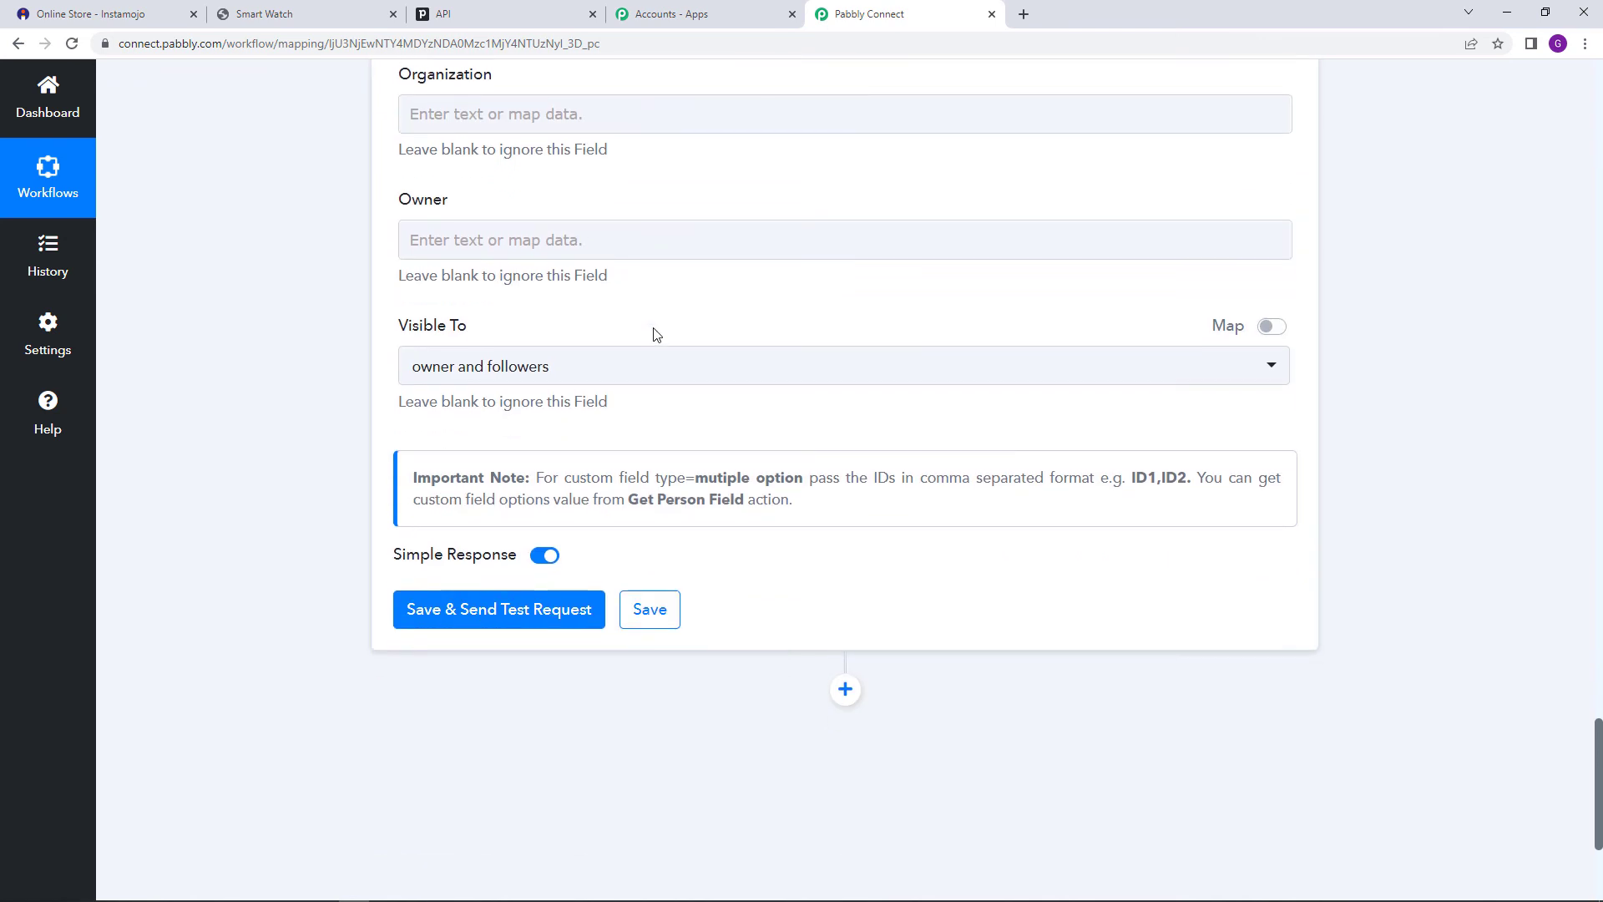
click(596, 350)
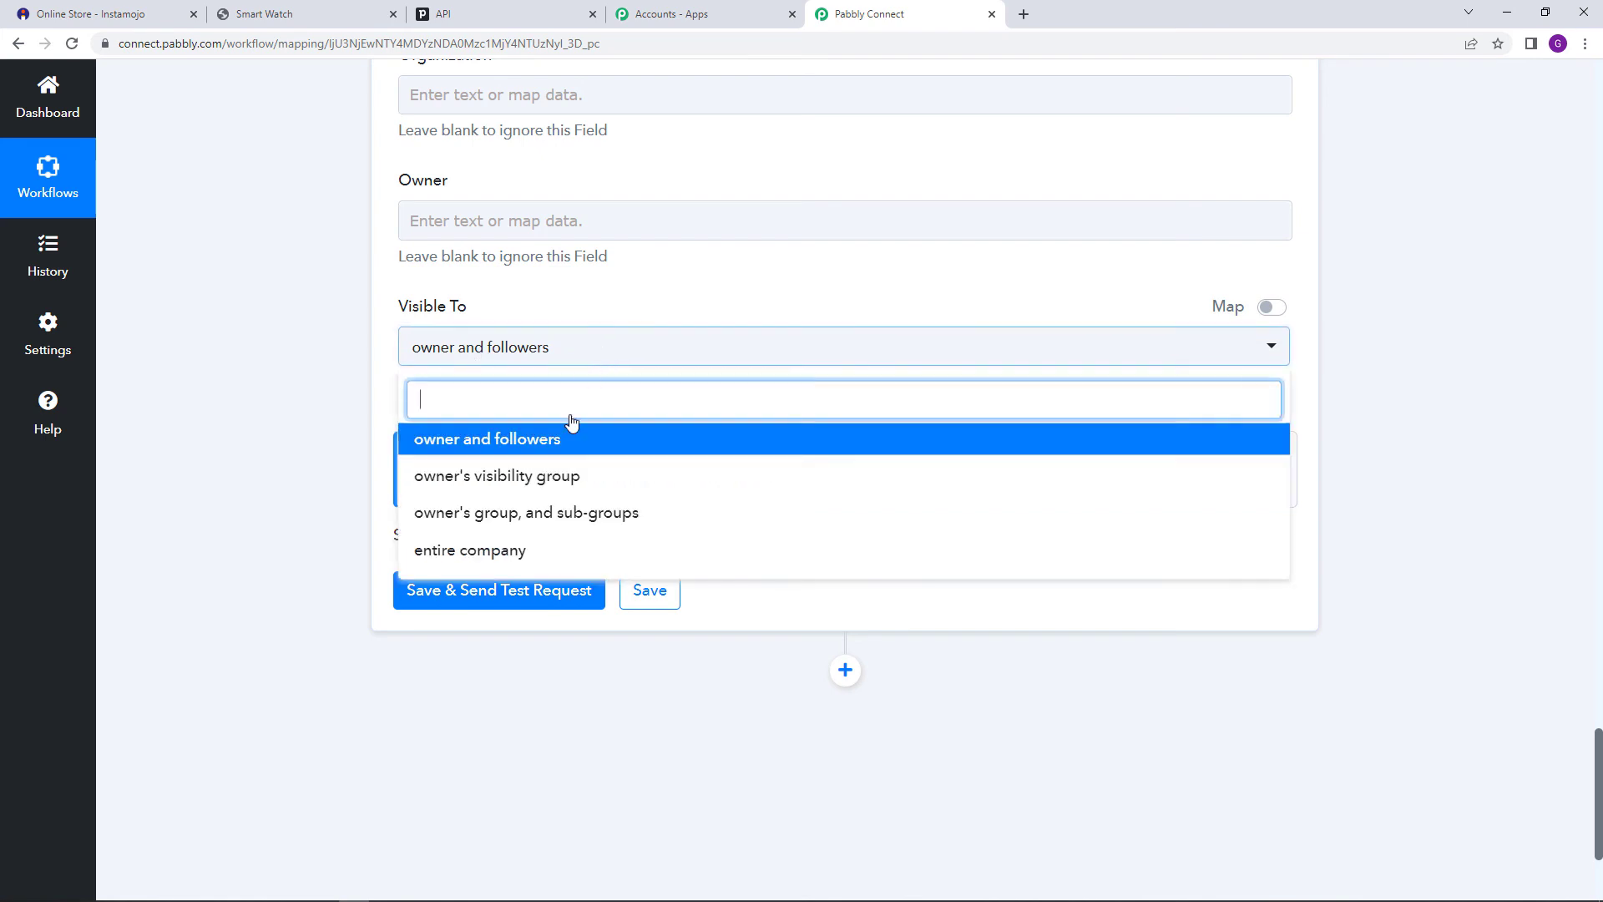
click(521, 553)
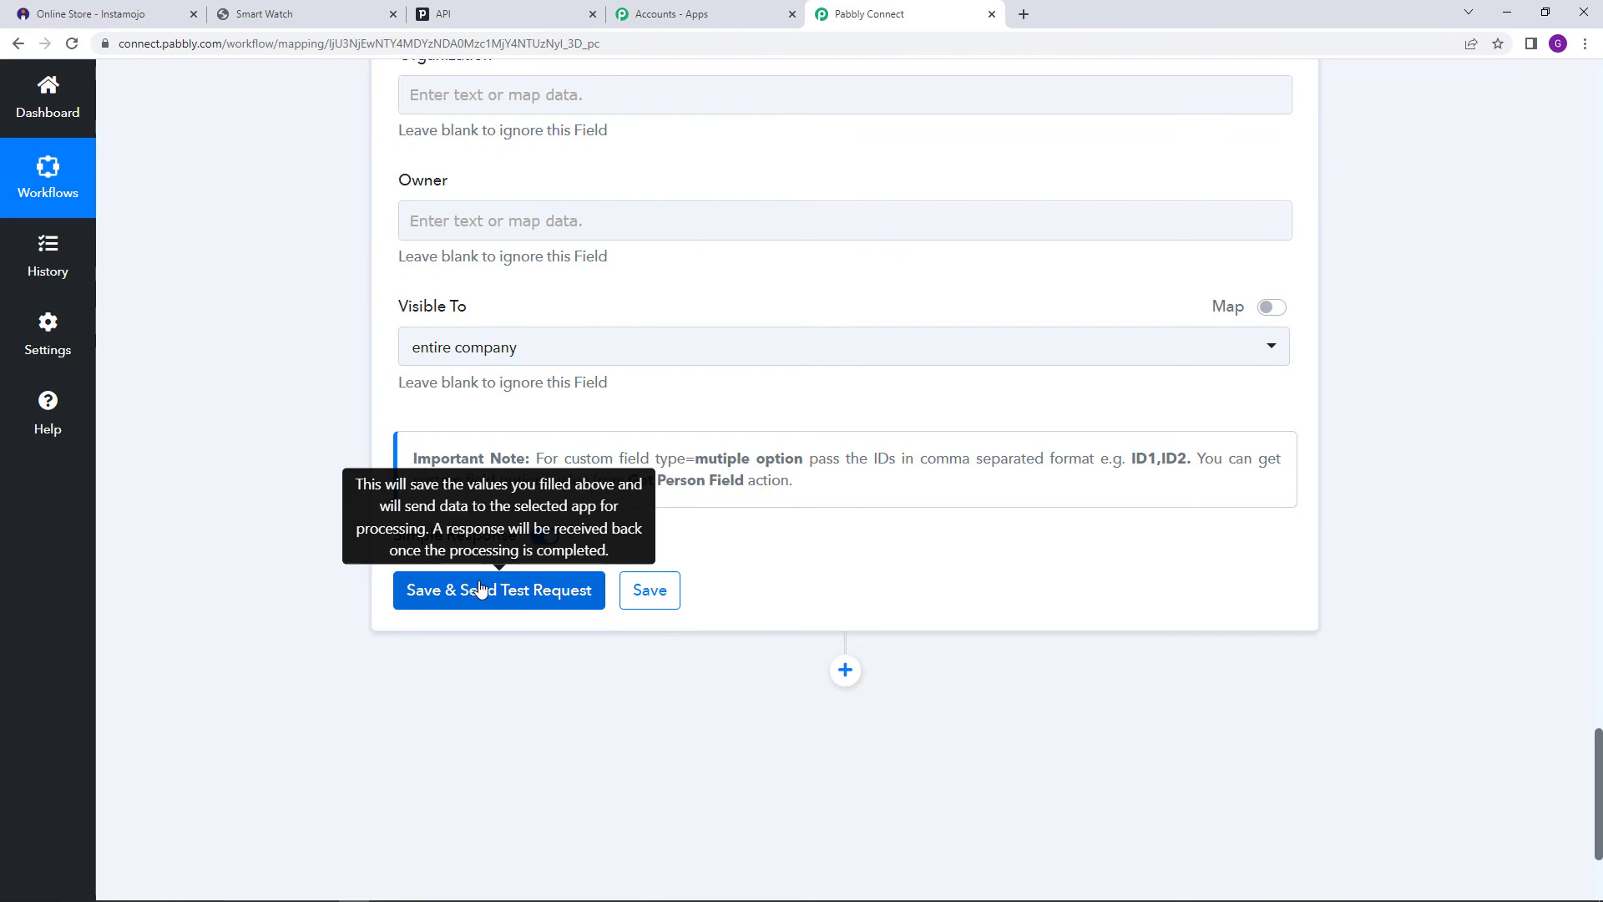
scroll(482, 588, up, 15)
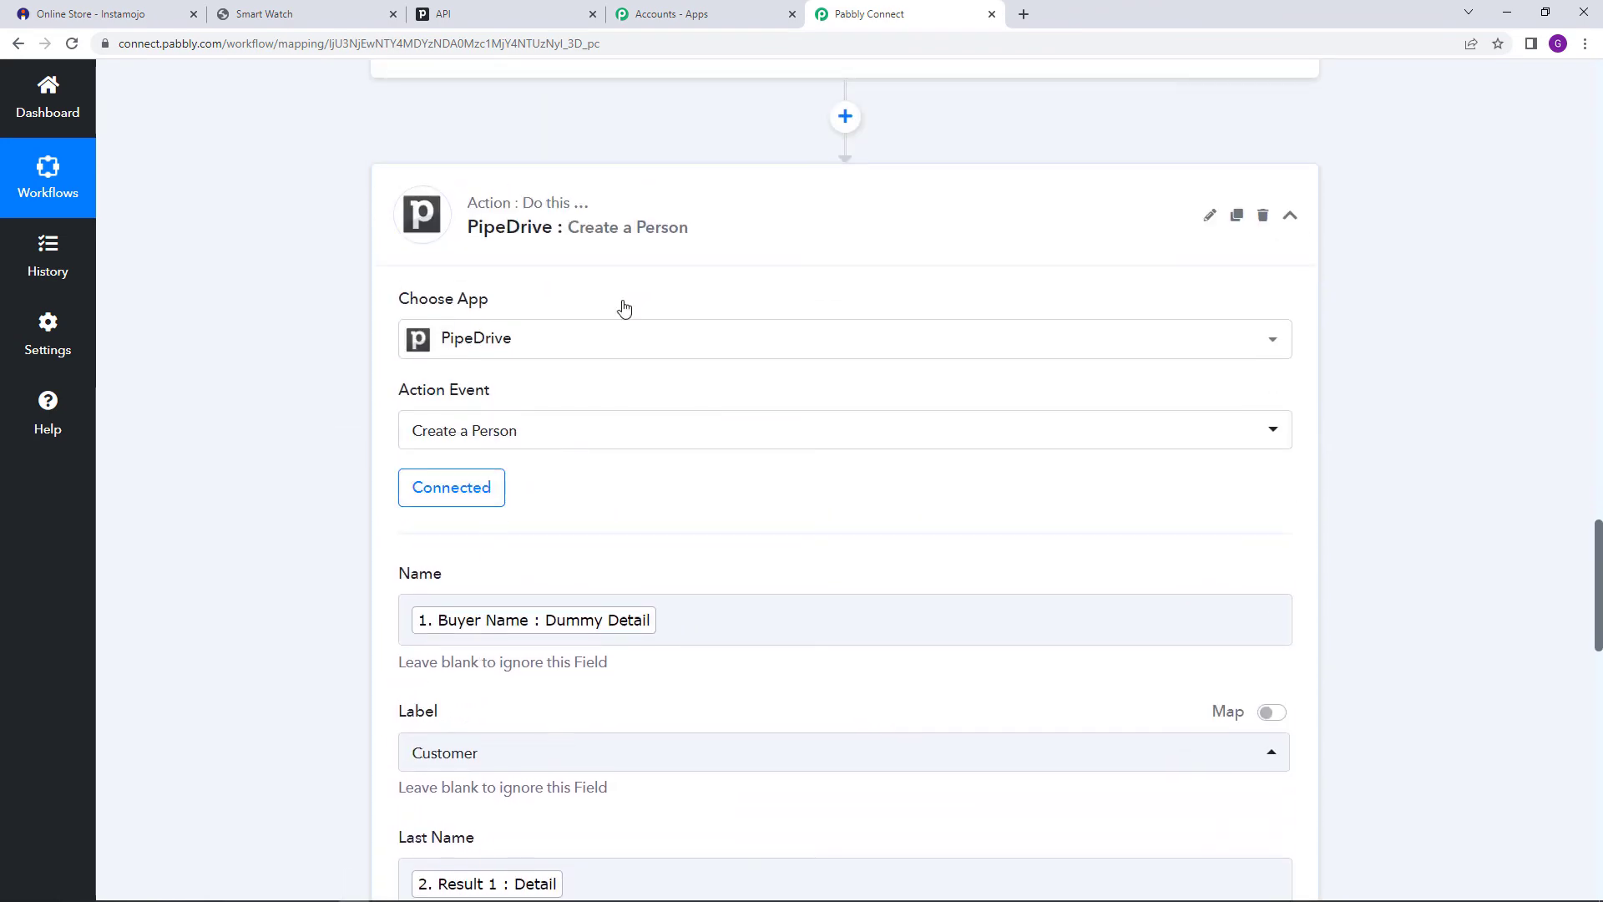
scroll(565, 323, down, 3)
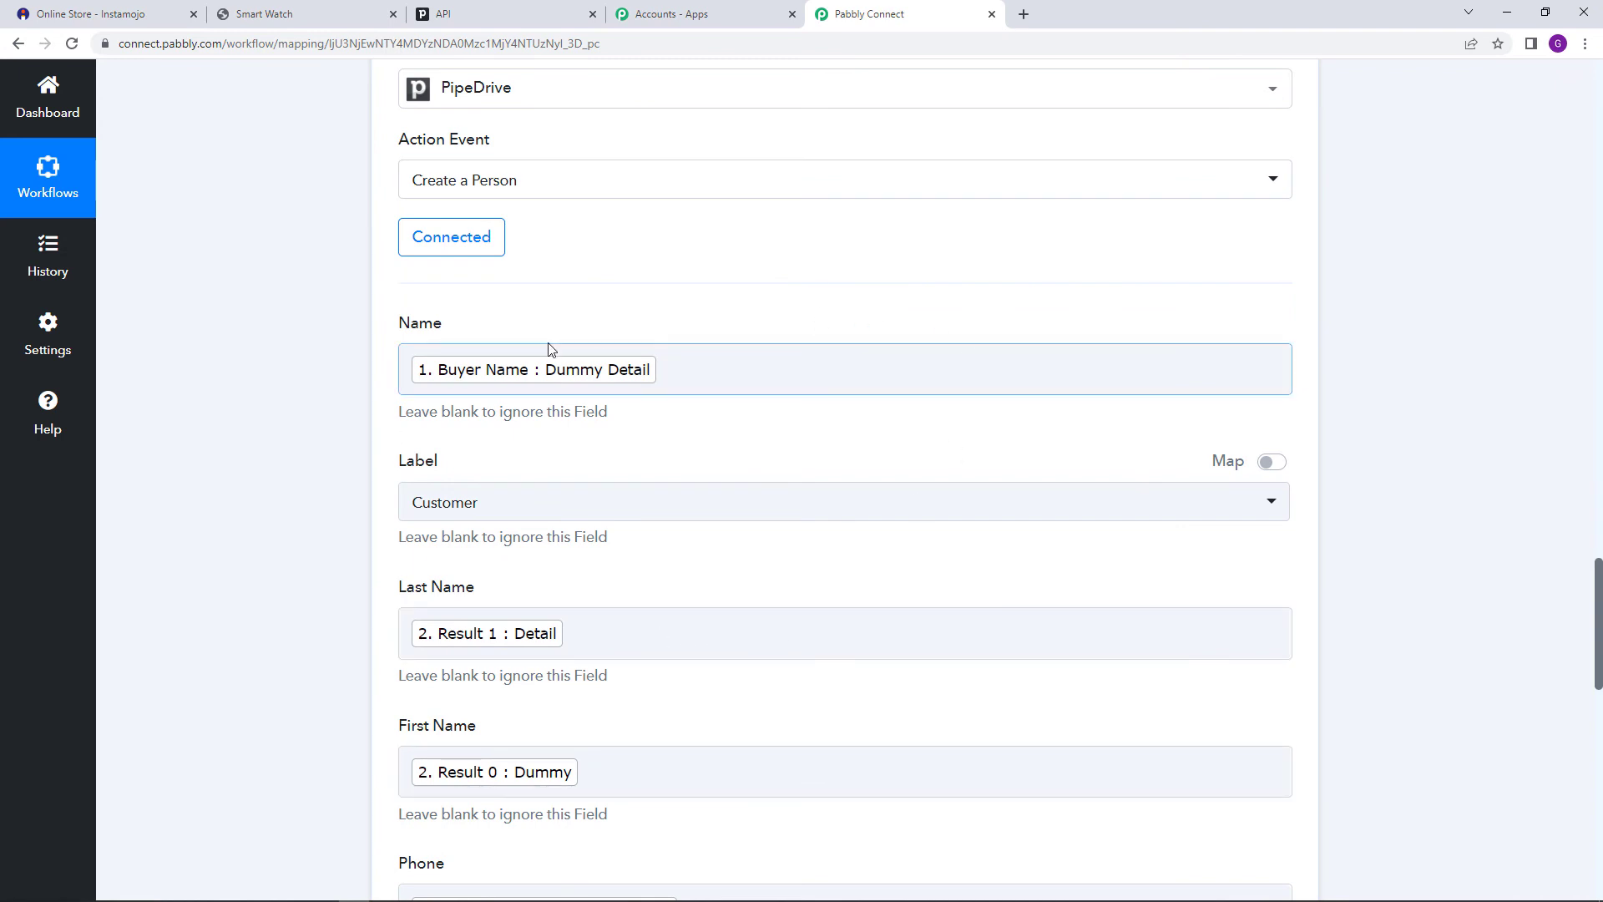
Switch to Pipedrive and delete all existing people from the Contacts list
click(472, 17)
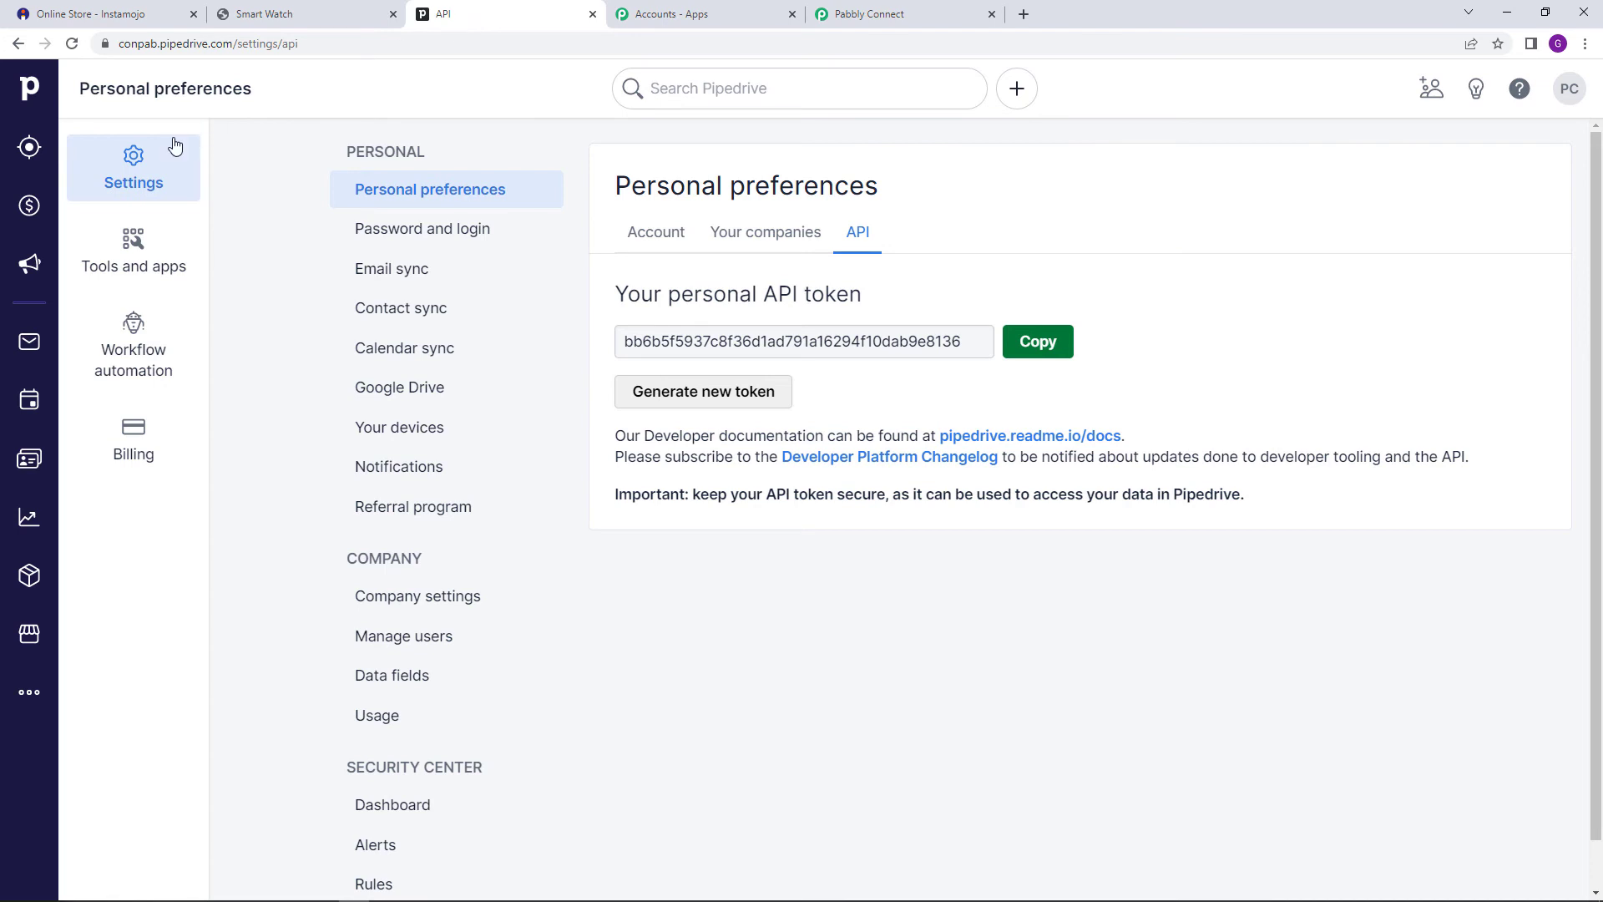
click(22, 470)
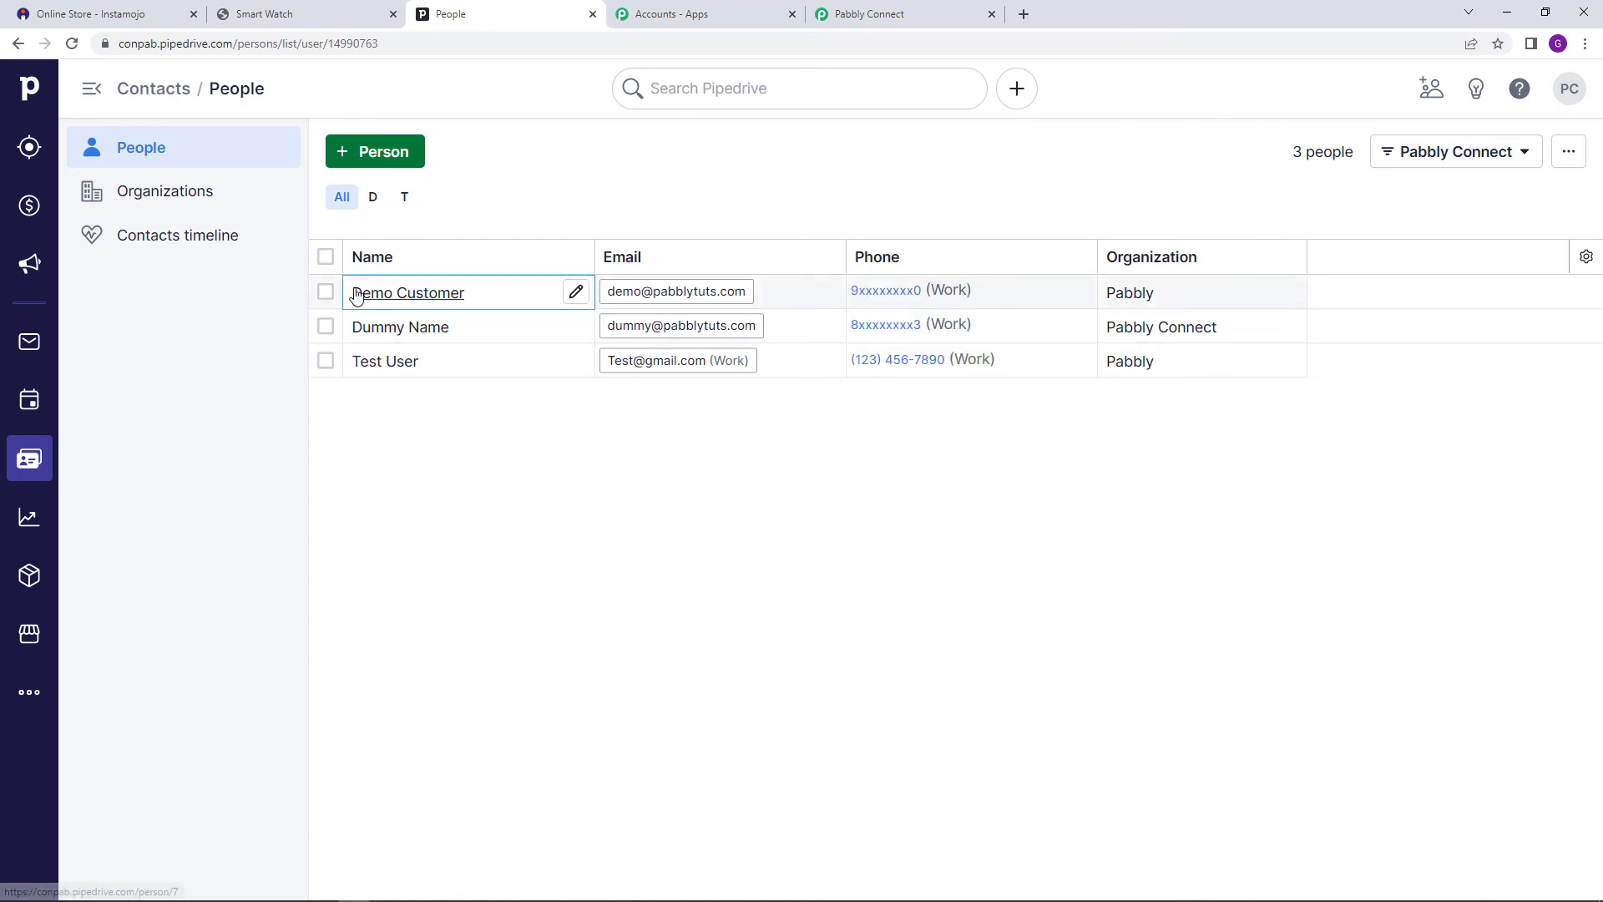
click(328, 258)
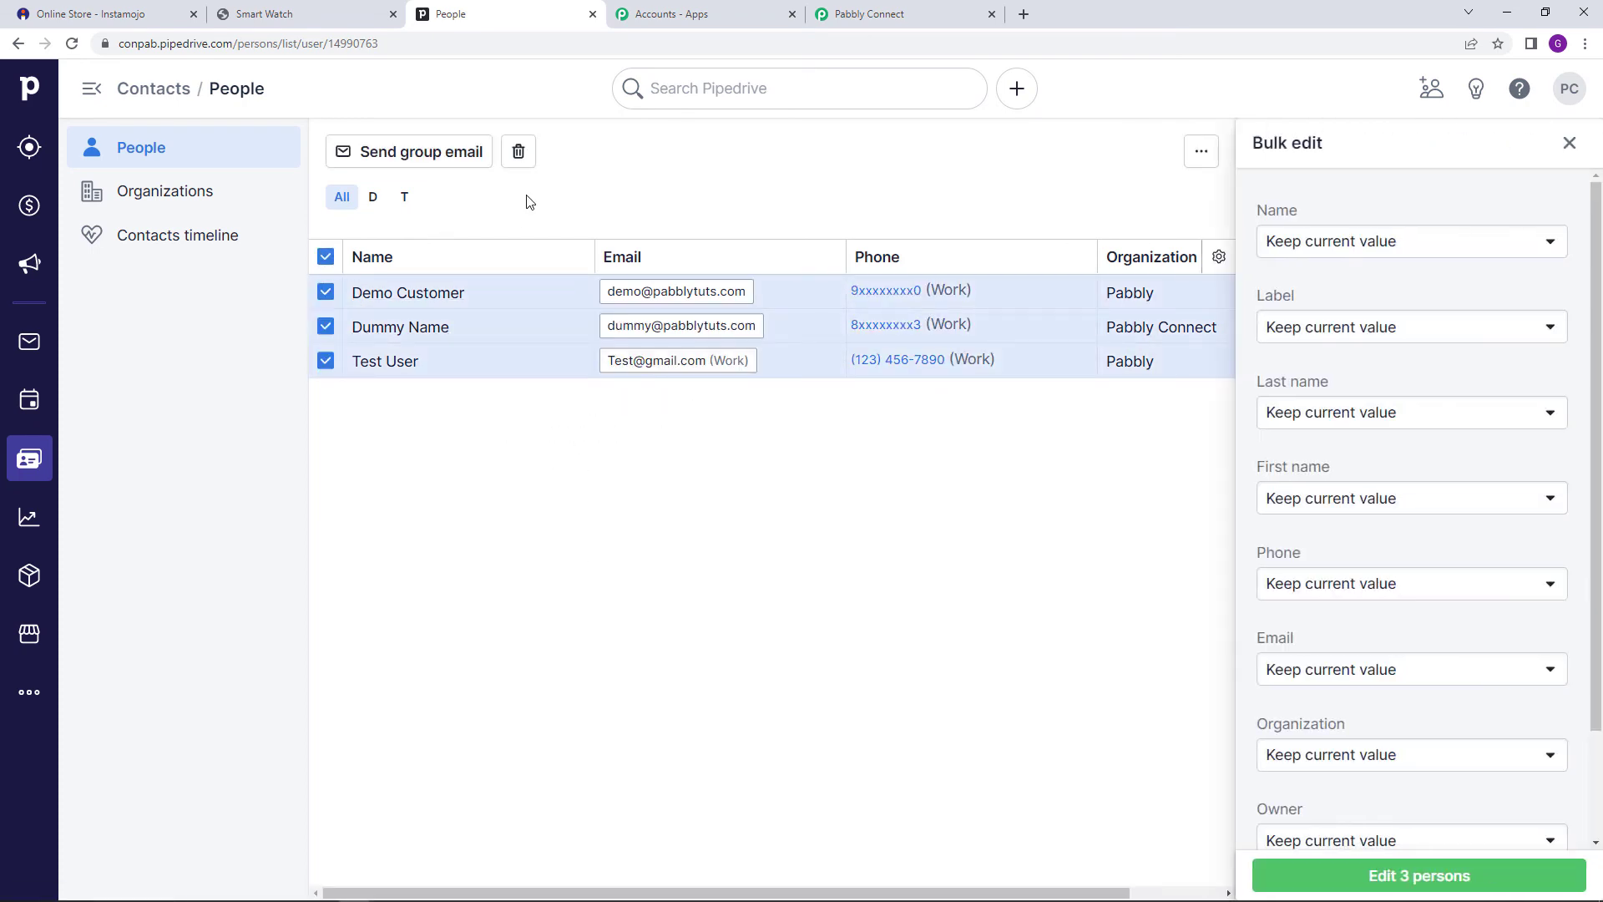
click(508, 163)
click(999, 516)
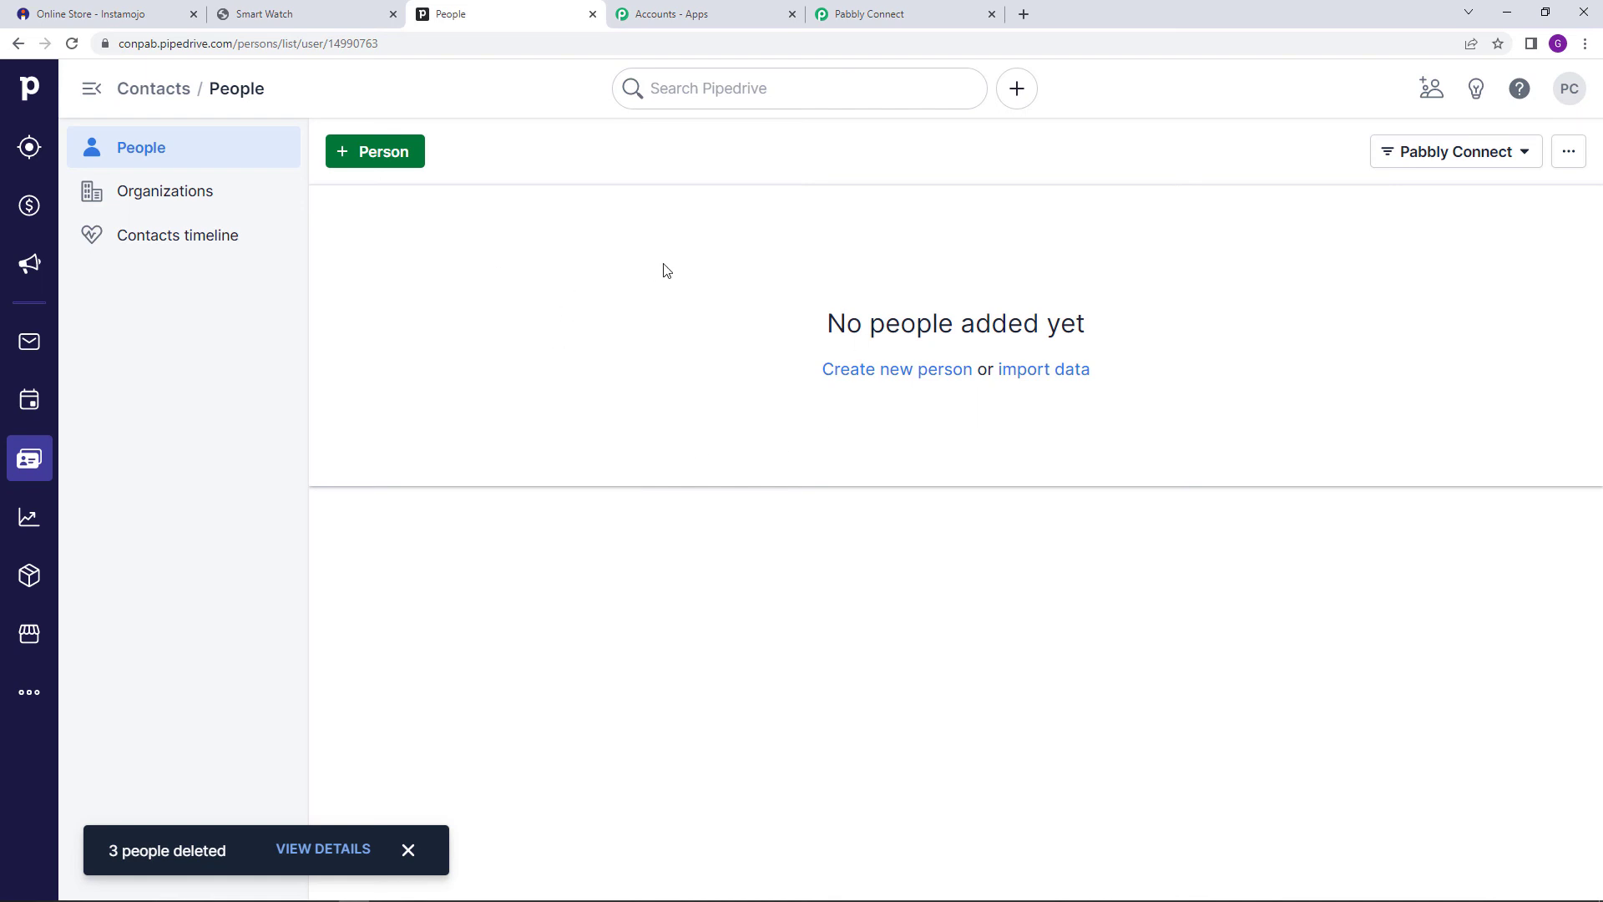
Switch to Pabbly Connect, save the PipeDrive Create a Person action with a test request, and review the received response
click(909, 12)
scroll(434, 293, down, 15)
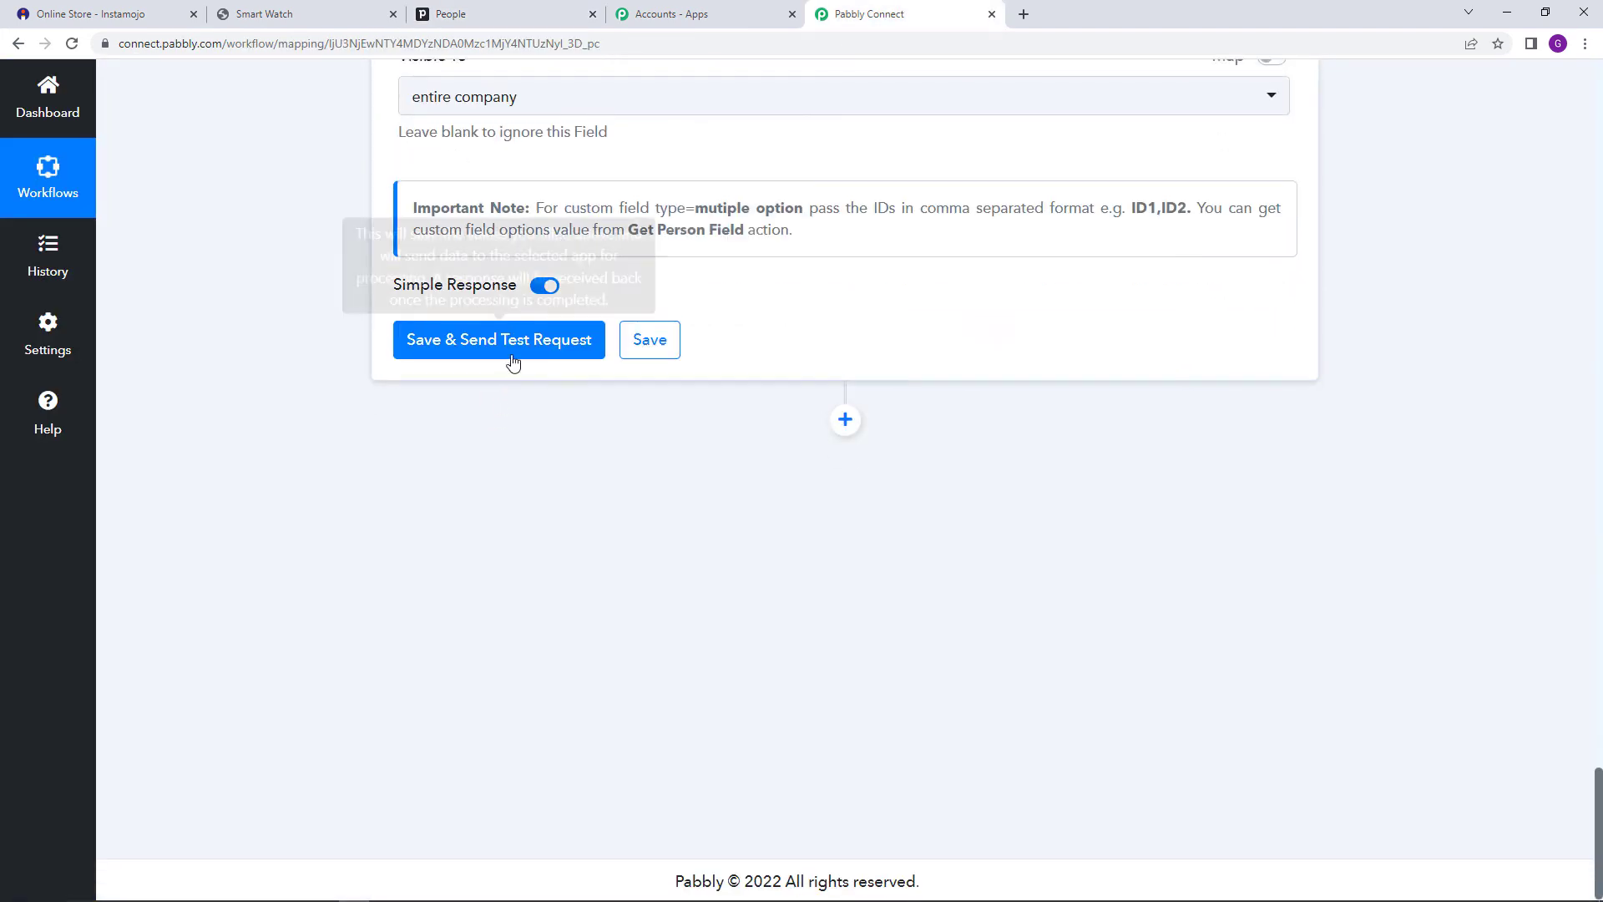
click(512, 359)
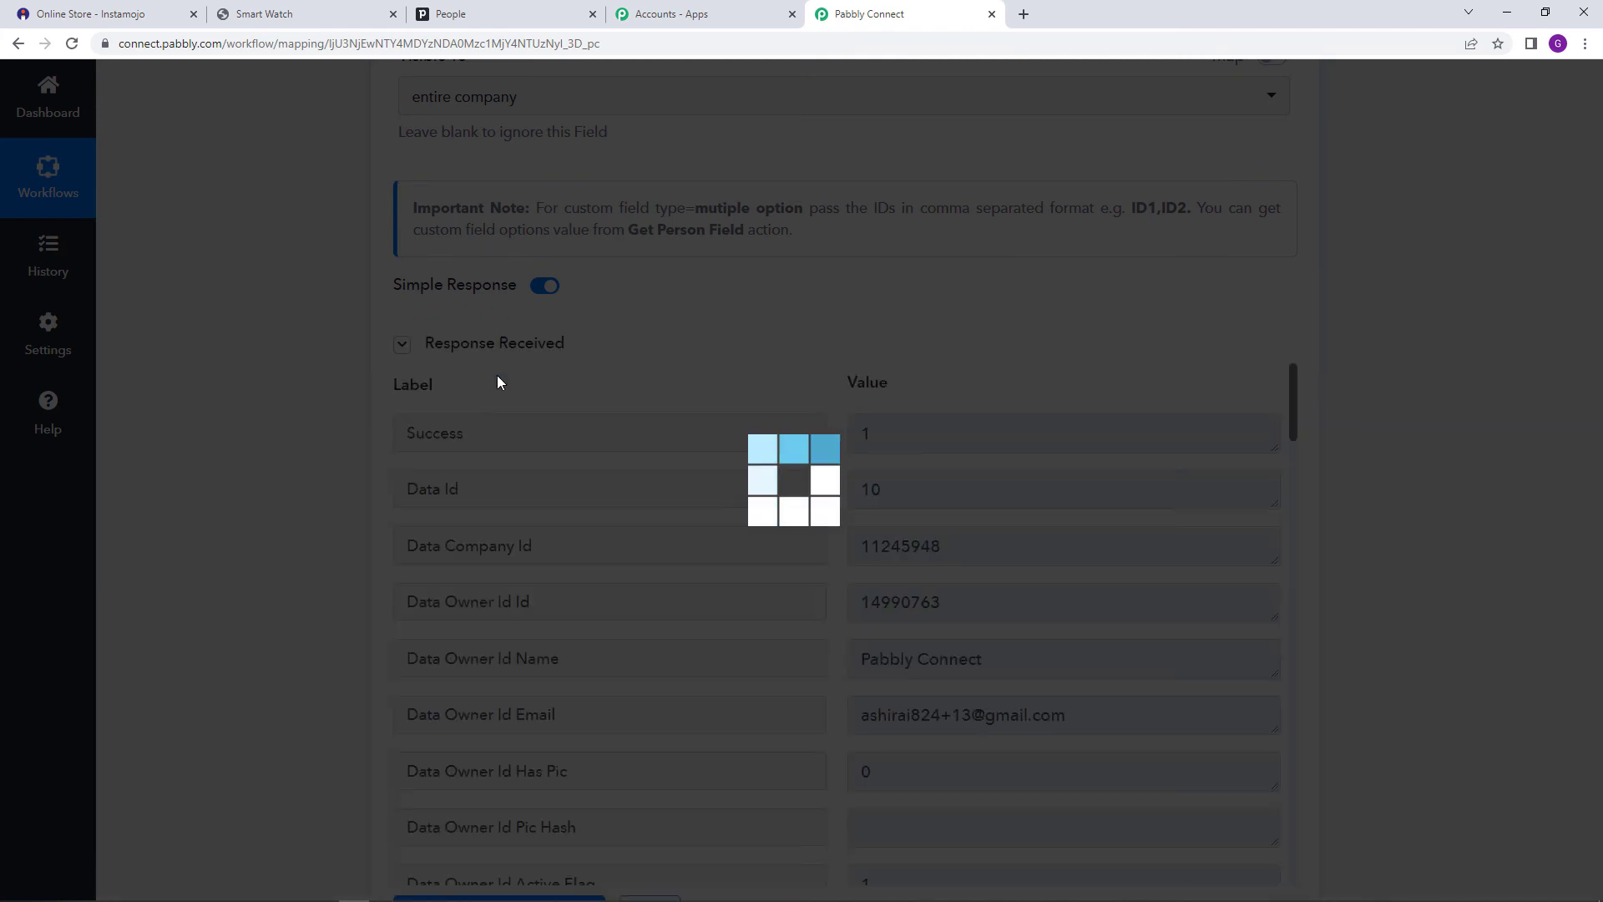
scroll(585, 384, down, 2)
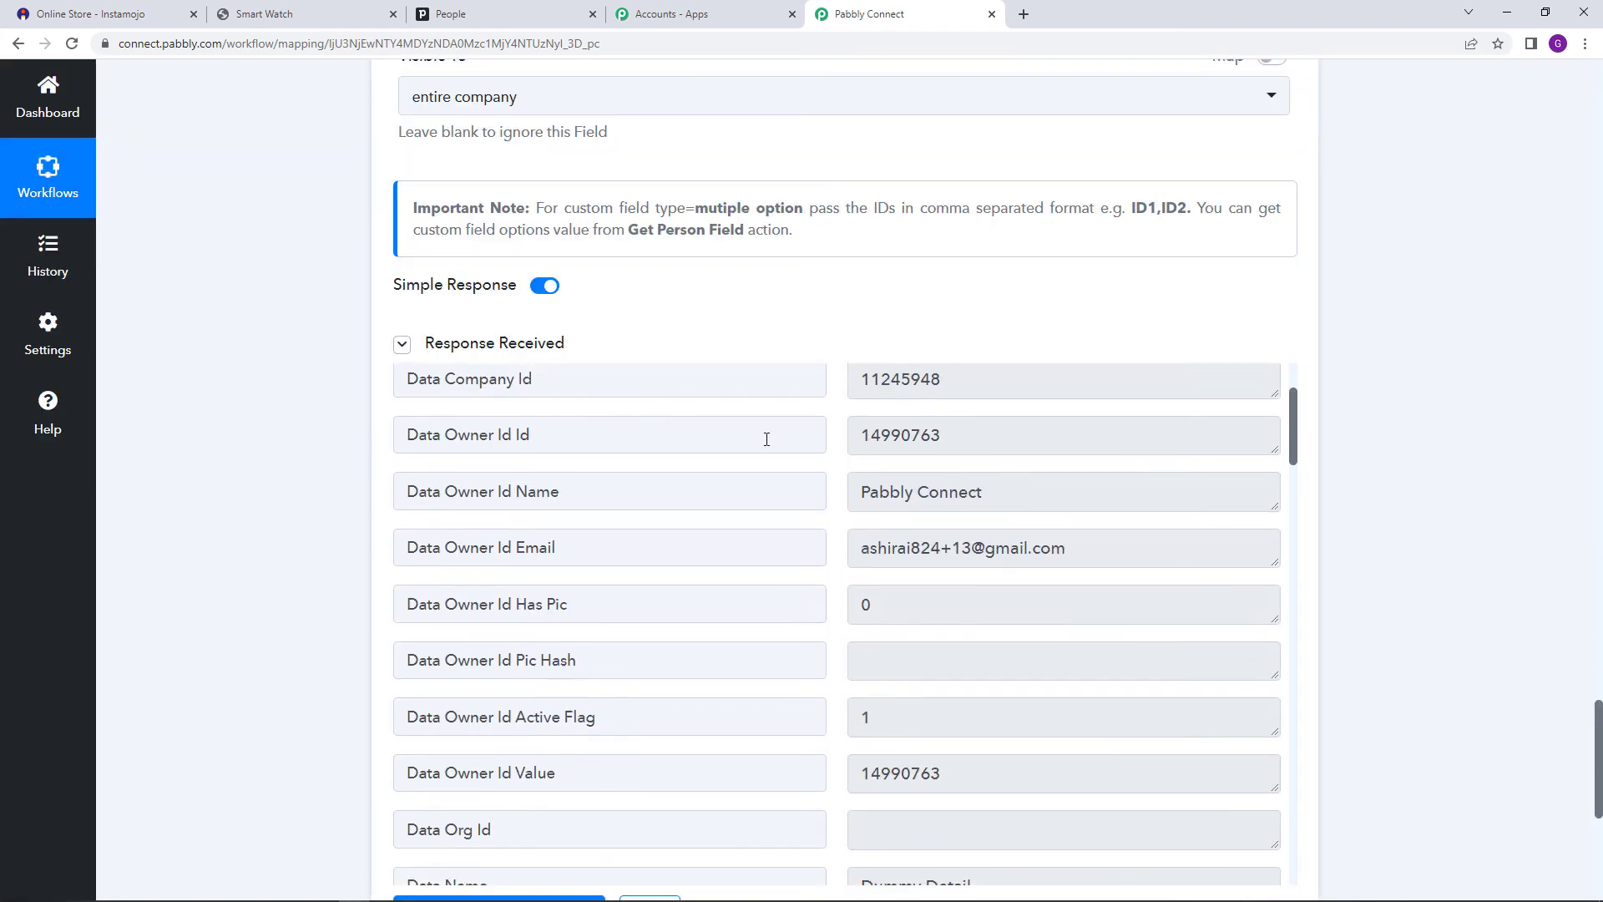
scroll(691, 354, up, 3)
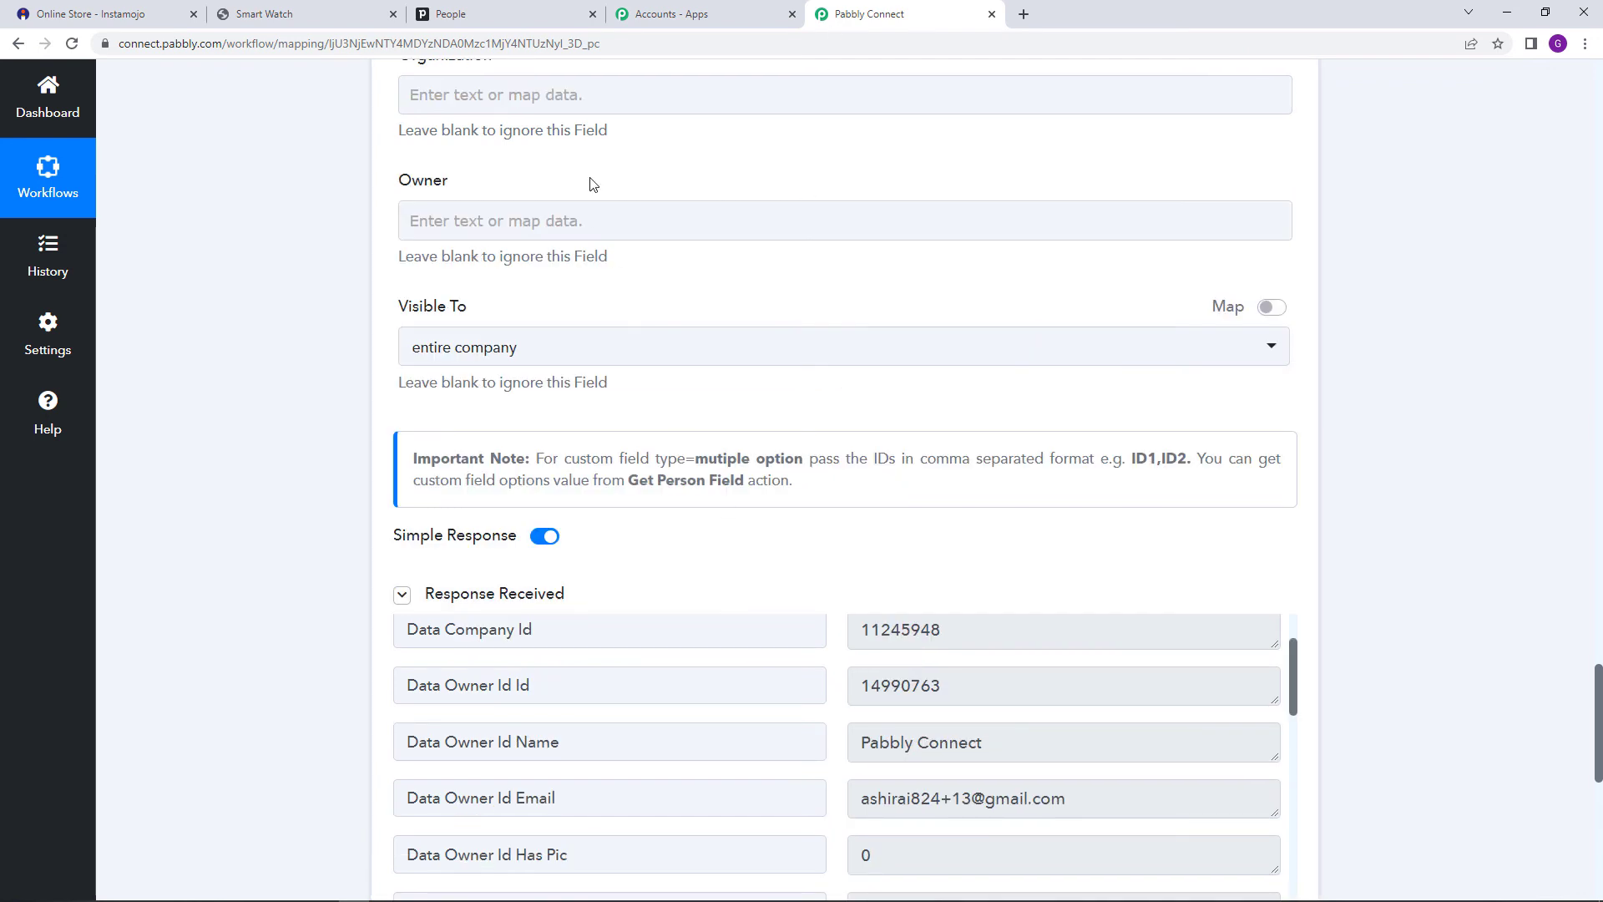
Switch to Pipedrive, reload the People list, and check the contact details of the person created by the test
click(539, 20)
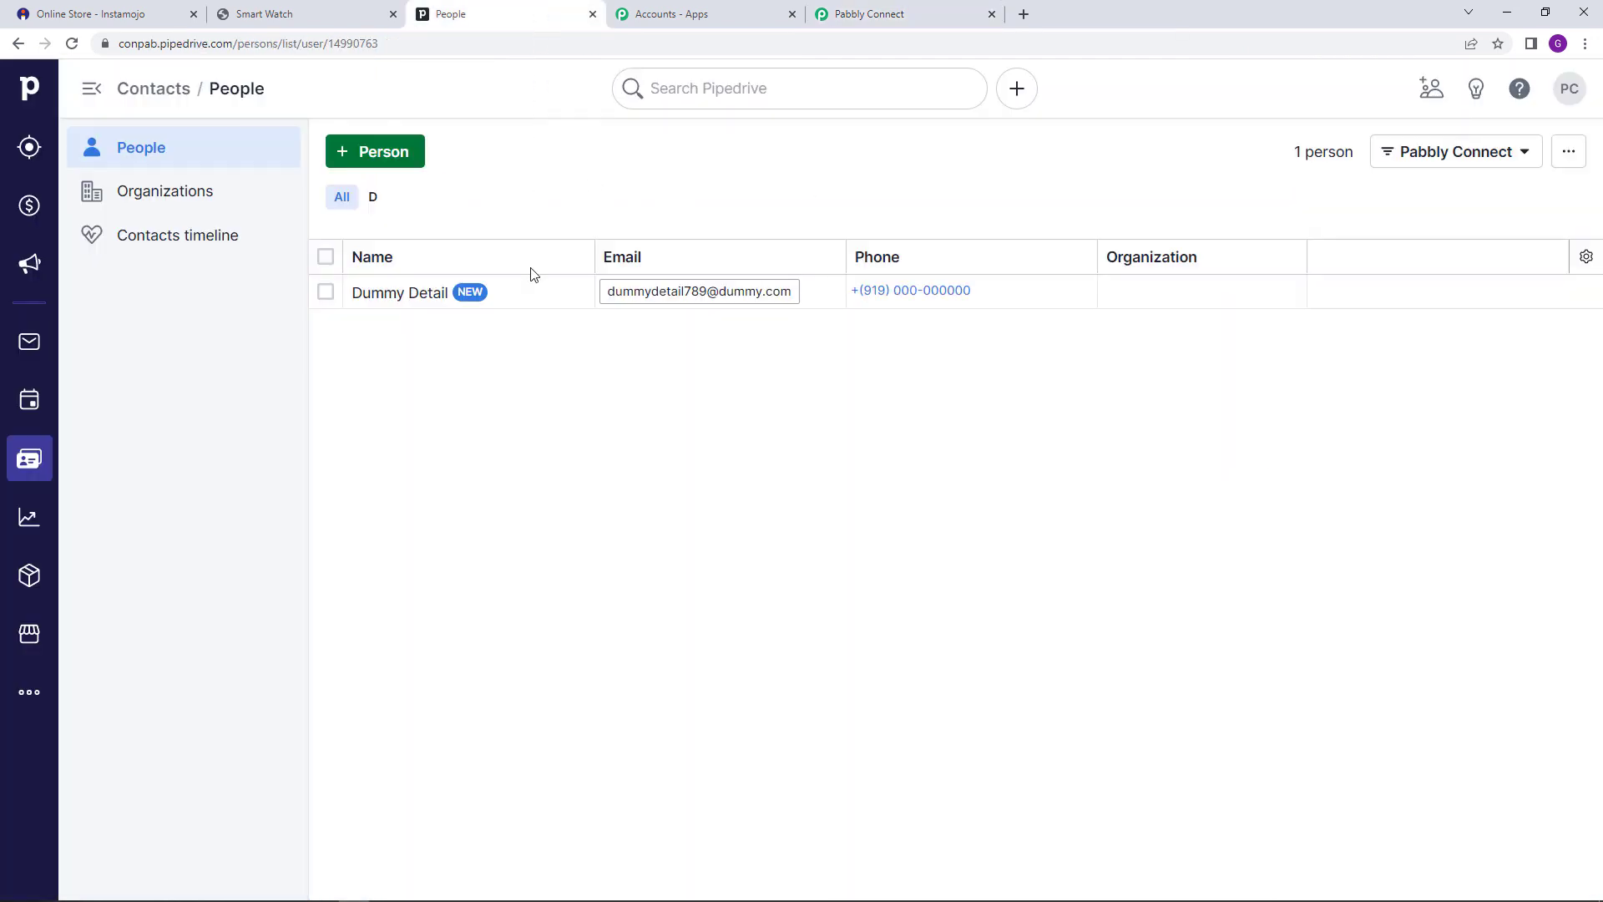
click(72, 43)
mouse_move(380, 300)
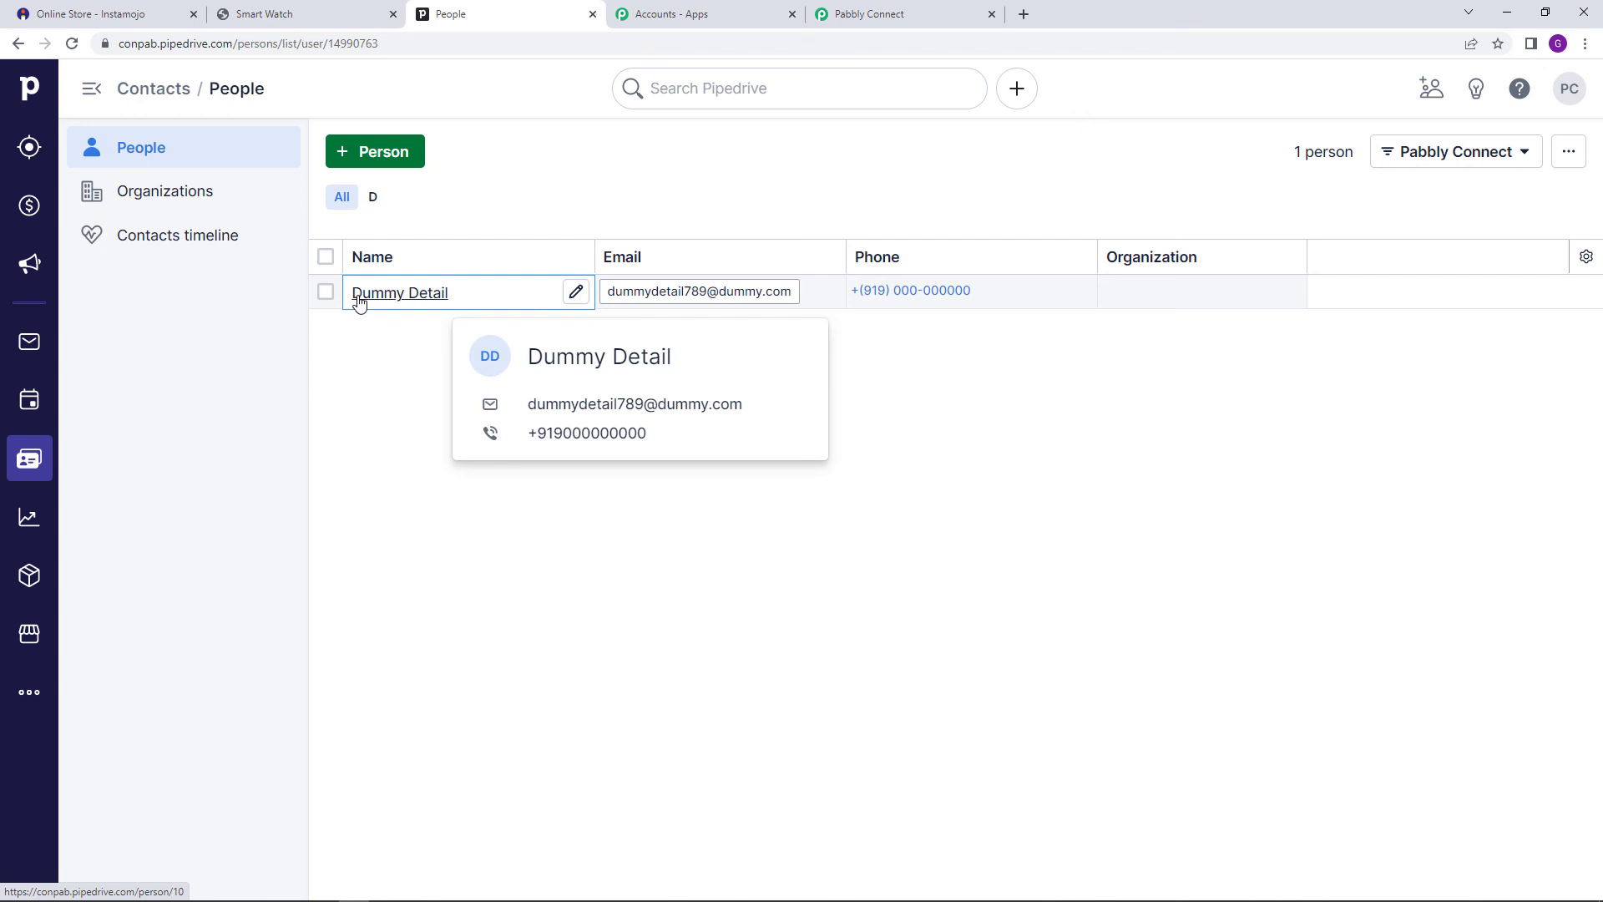
Return to Pabbly Connect and save the PipeDrive Create a Person action without sending another test request
click(913, 6)
scroll(1382, 451, up, 3)
scroll(1390, 464, down, 3)
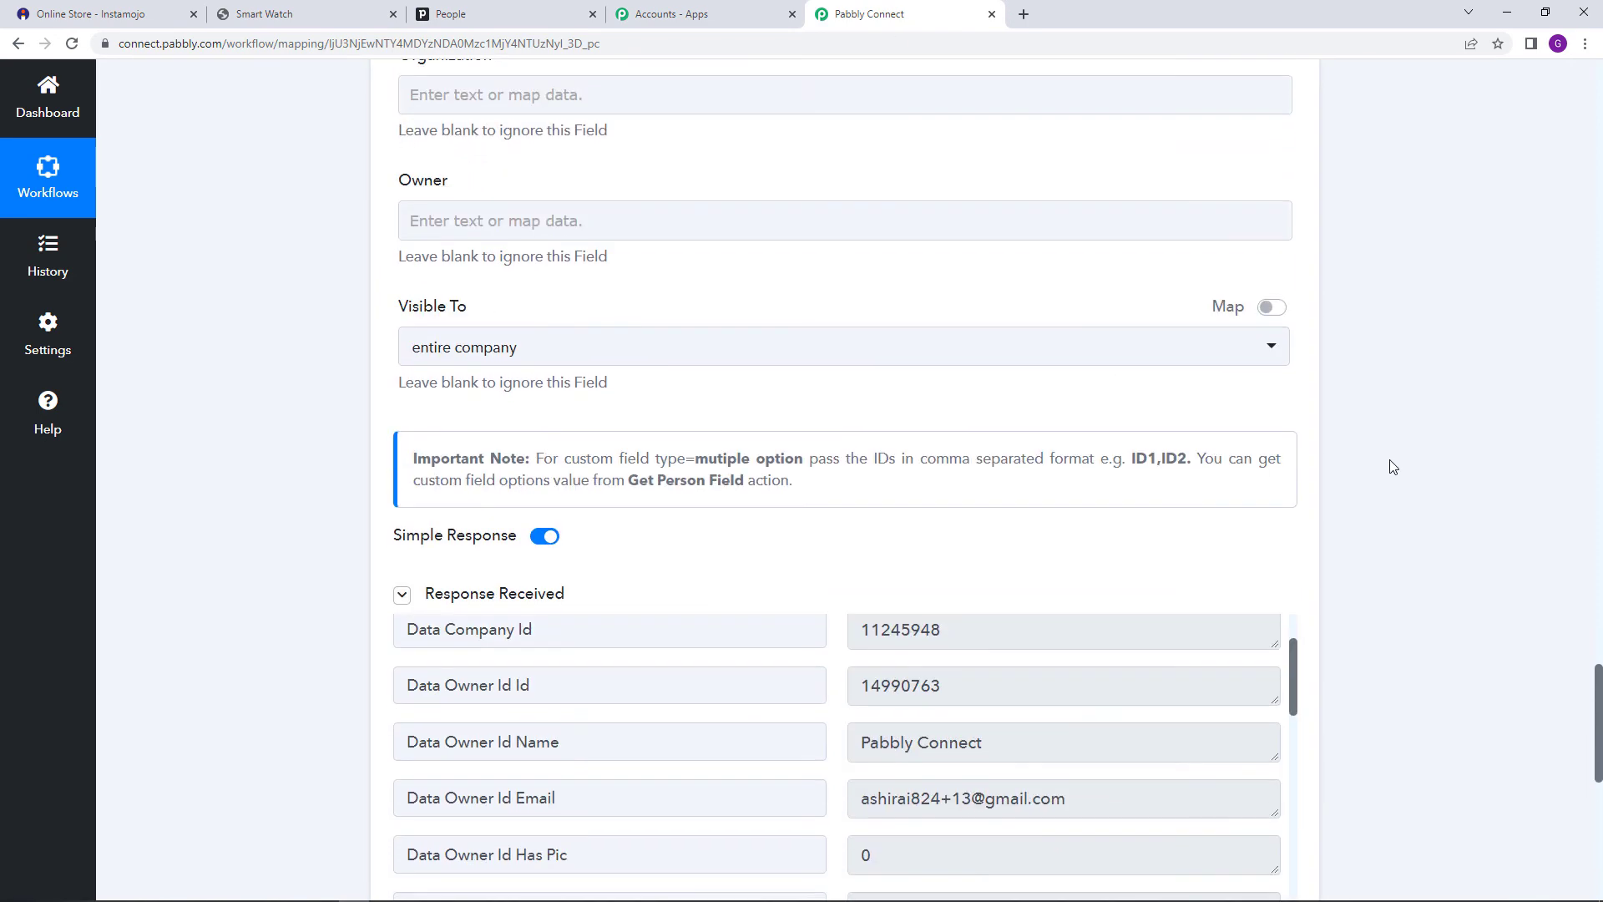
scroll(1393, 466, down, 6)
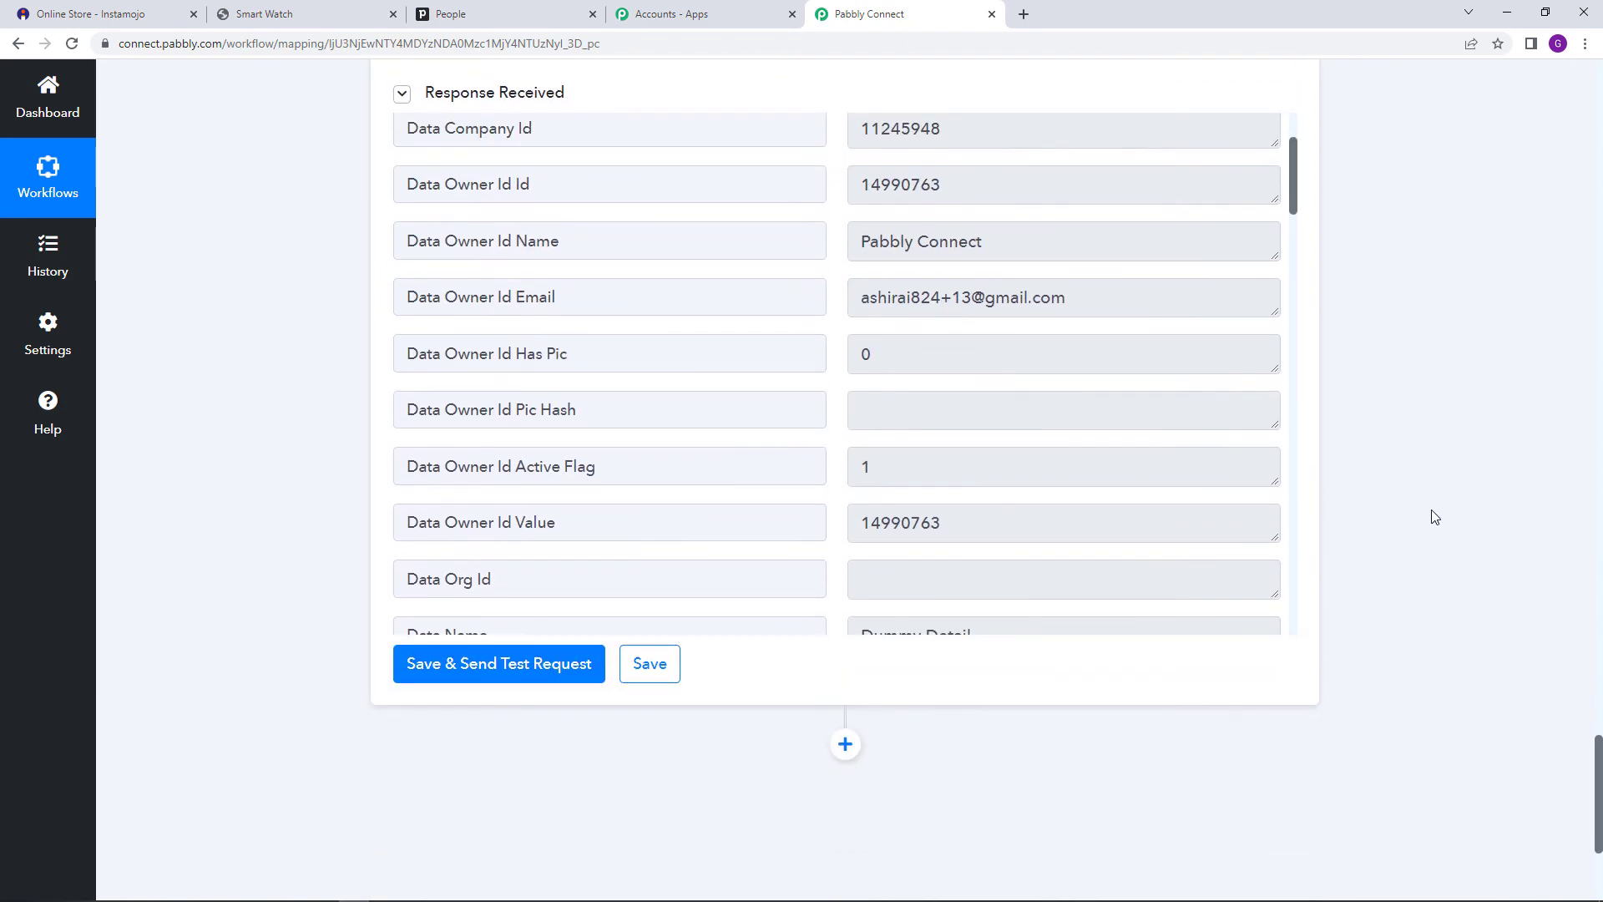
click(650, 664)
Review the whole workflow from the Instamojo New Sale trigger through the Split Text action to the PipeDrive Create a Person action
drag(1600, 768, 1593, 107)
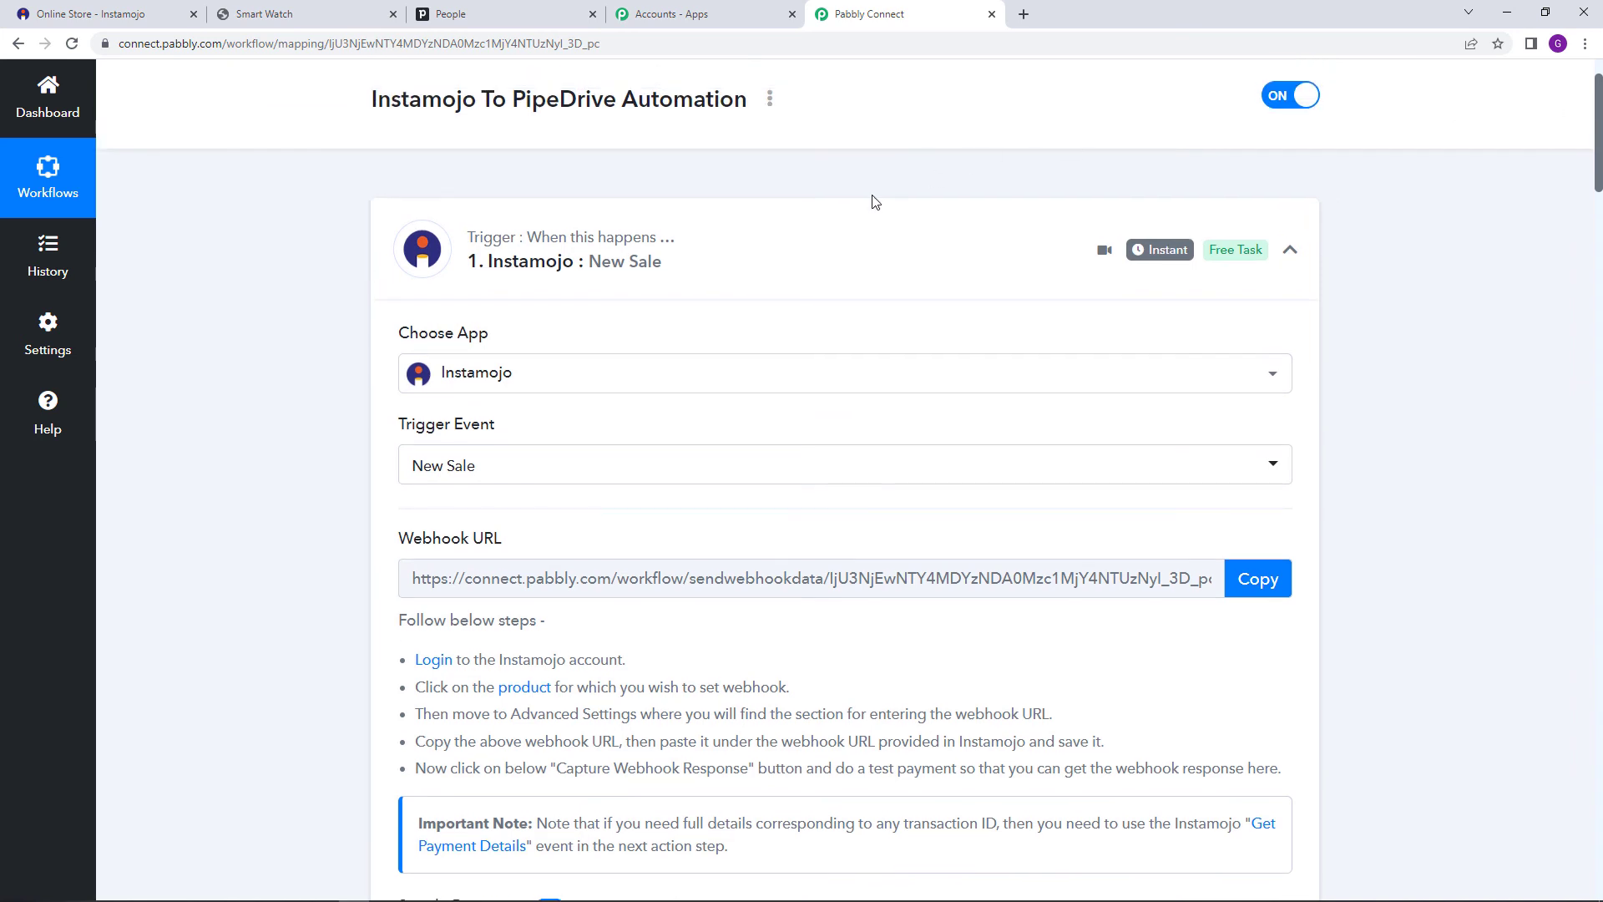
scroll(874, 202, up, 2)
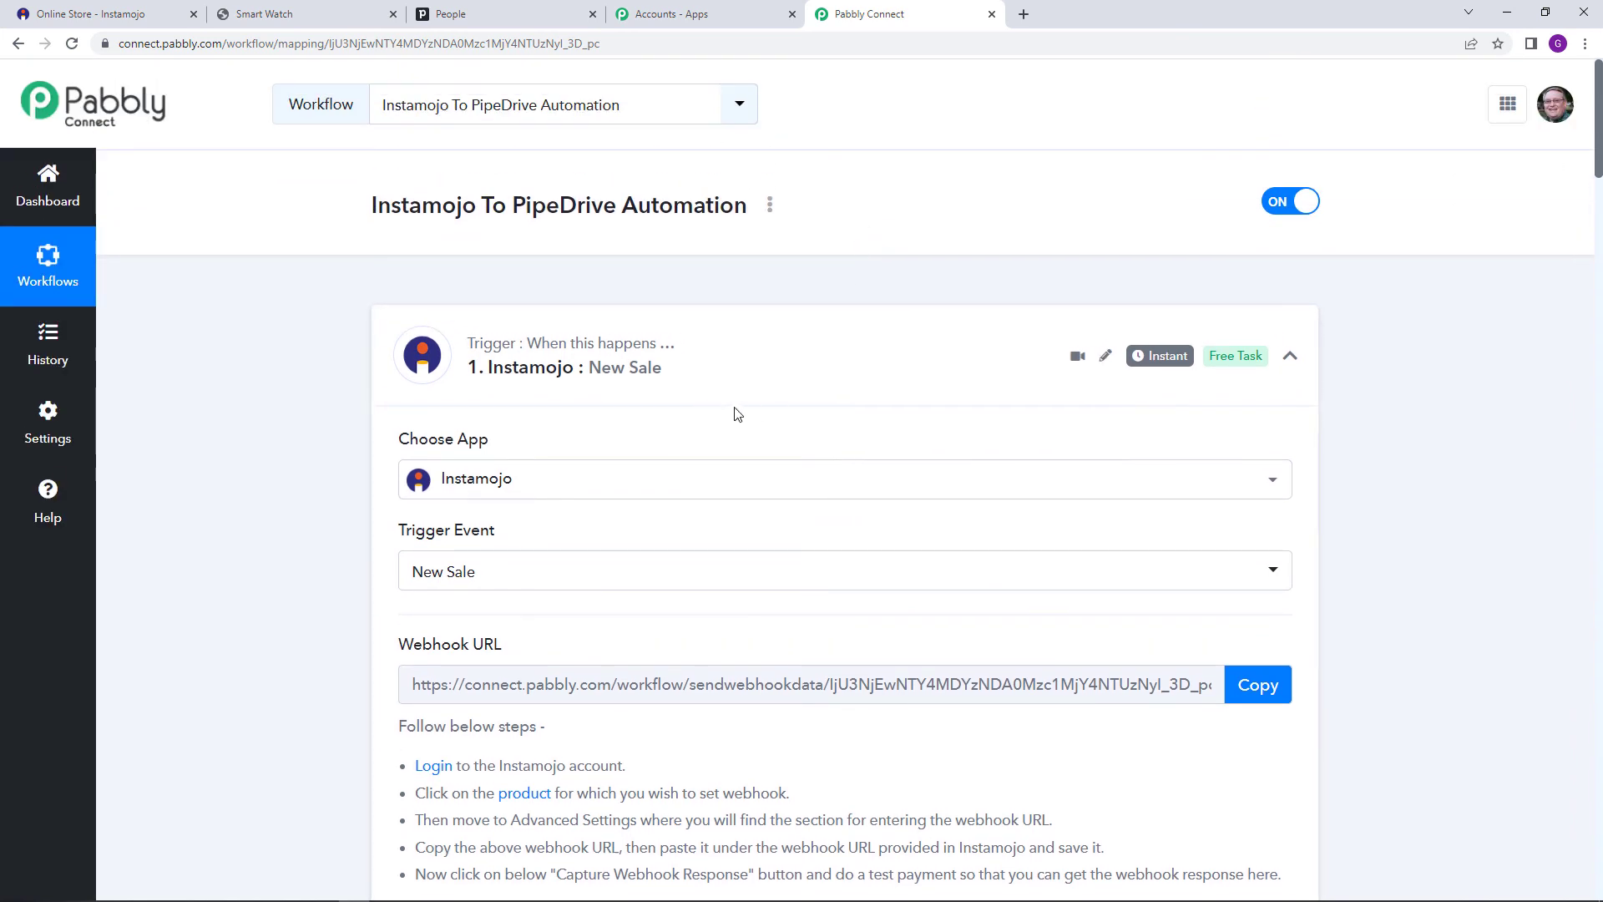
scroll(758, 393, down, 2)
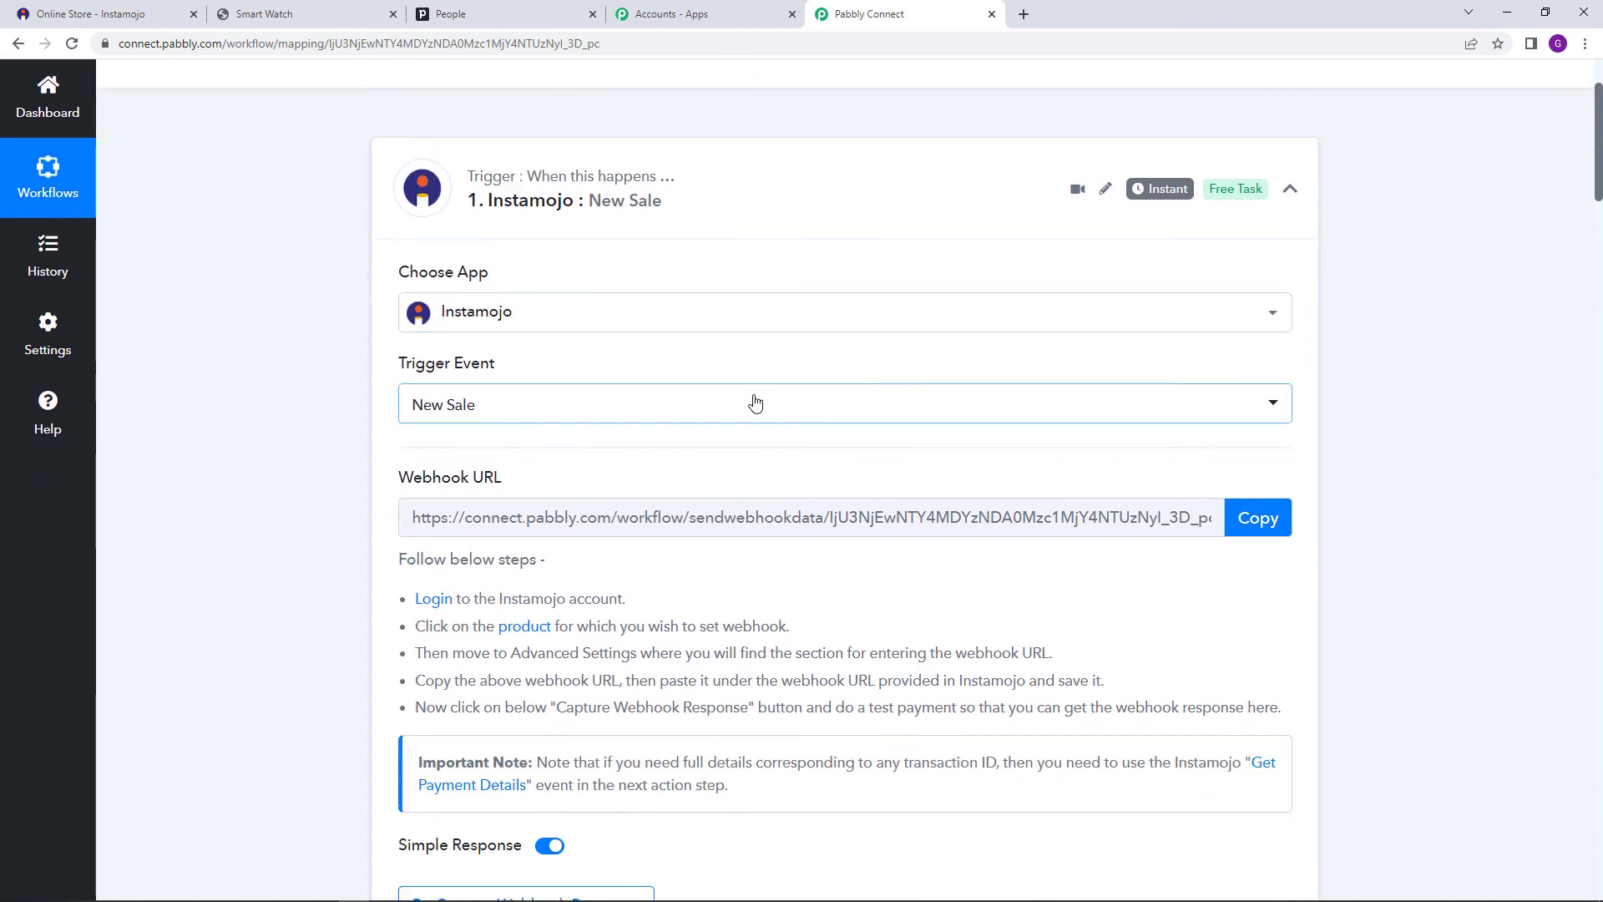
scroll(754, 404, down, 20)
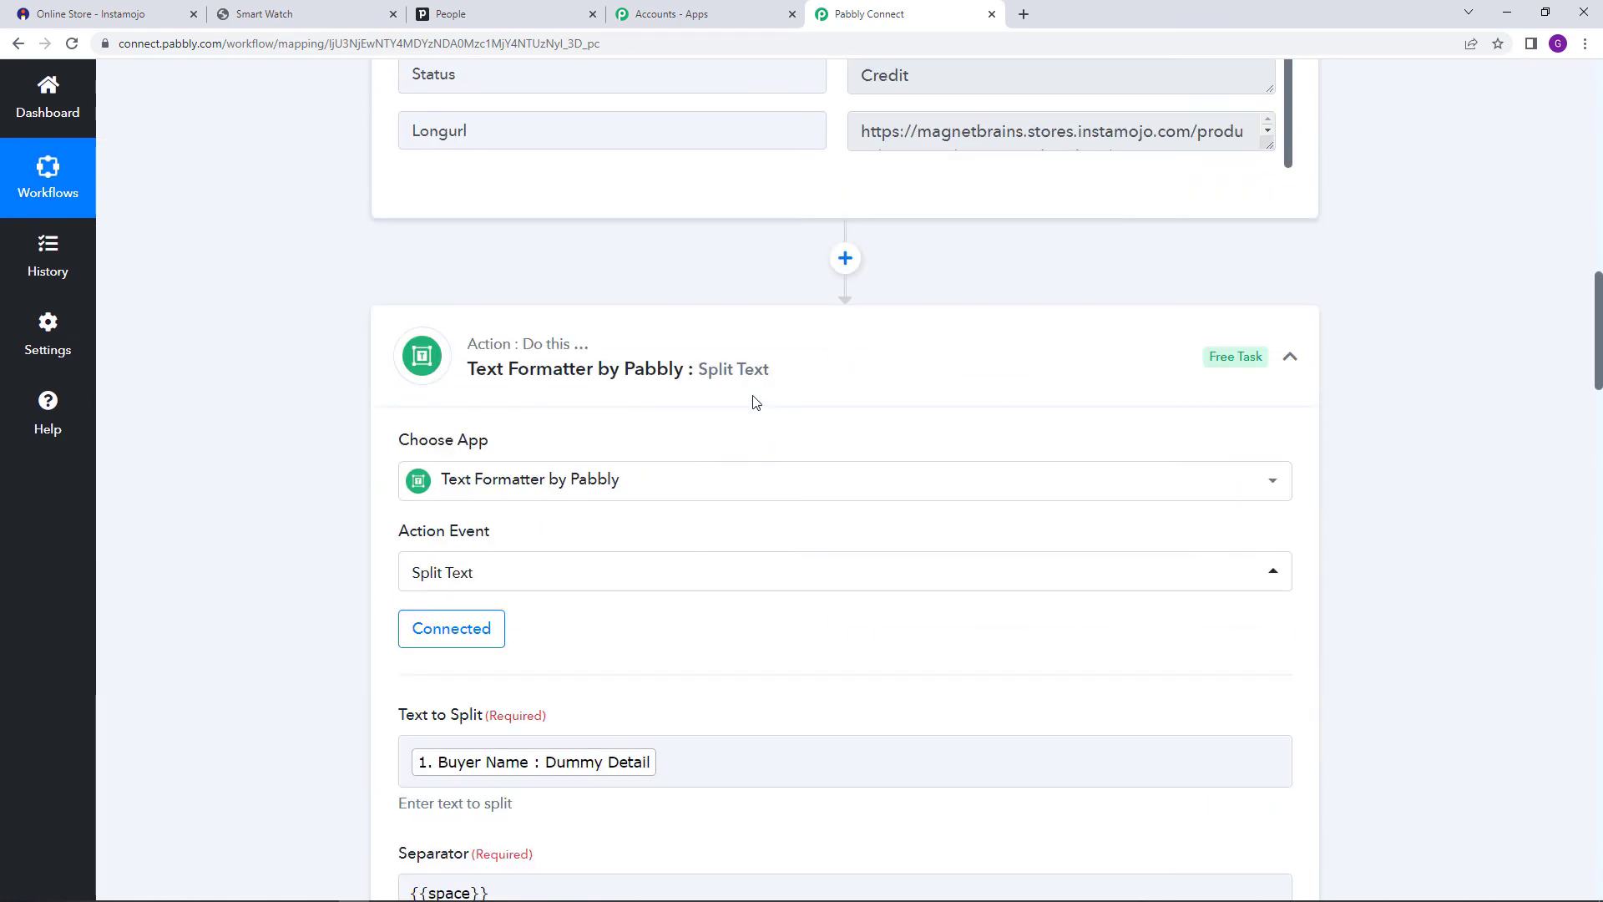
scroll(755, 406, down, 10)
scroll(694, 425, down, 3)
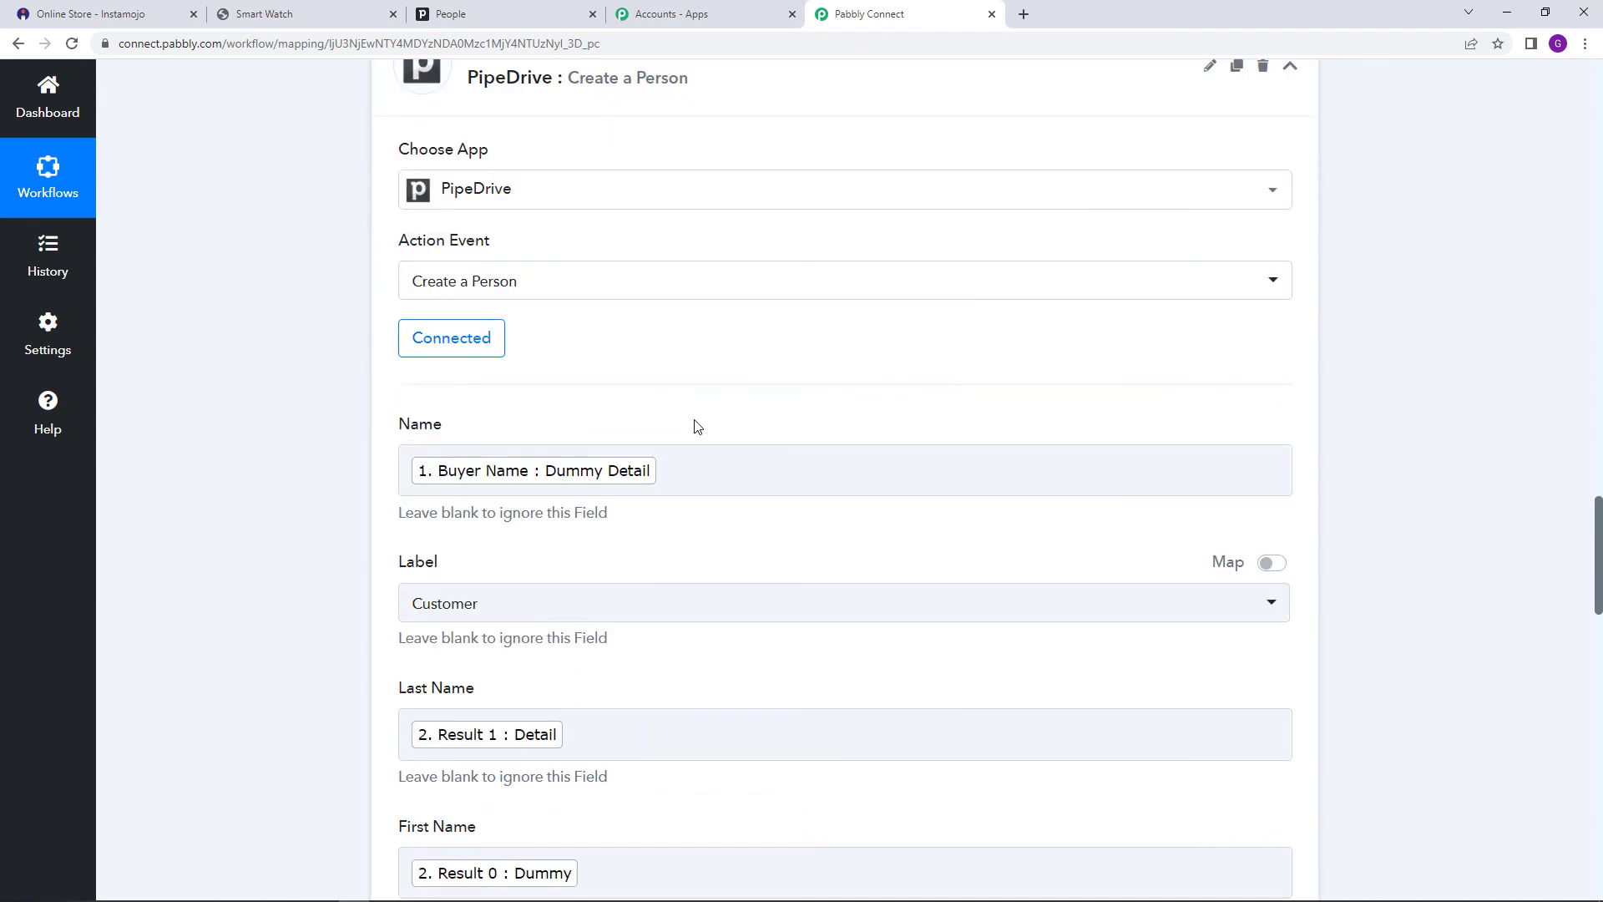
scroll(704, 417, down, 2)
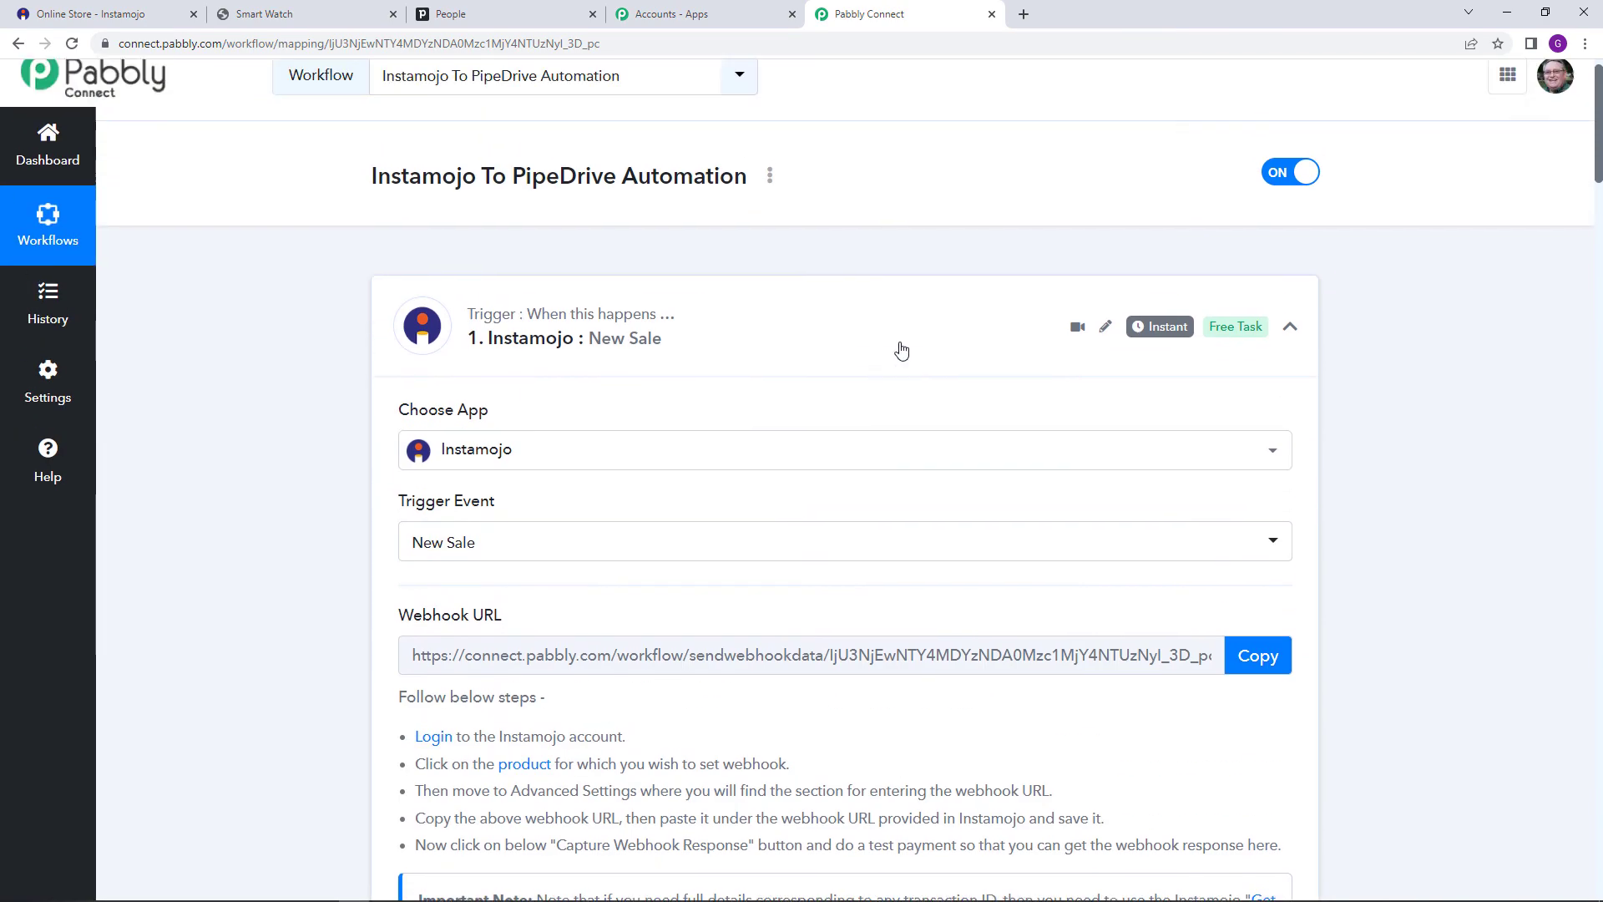
scroll(743, 532, down, 7)
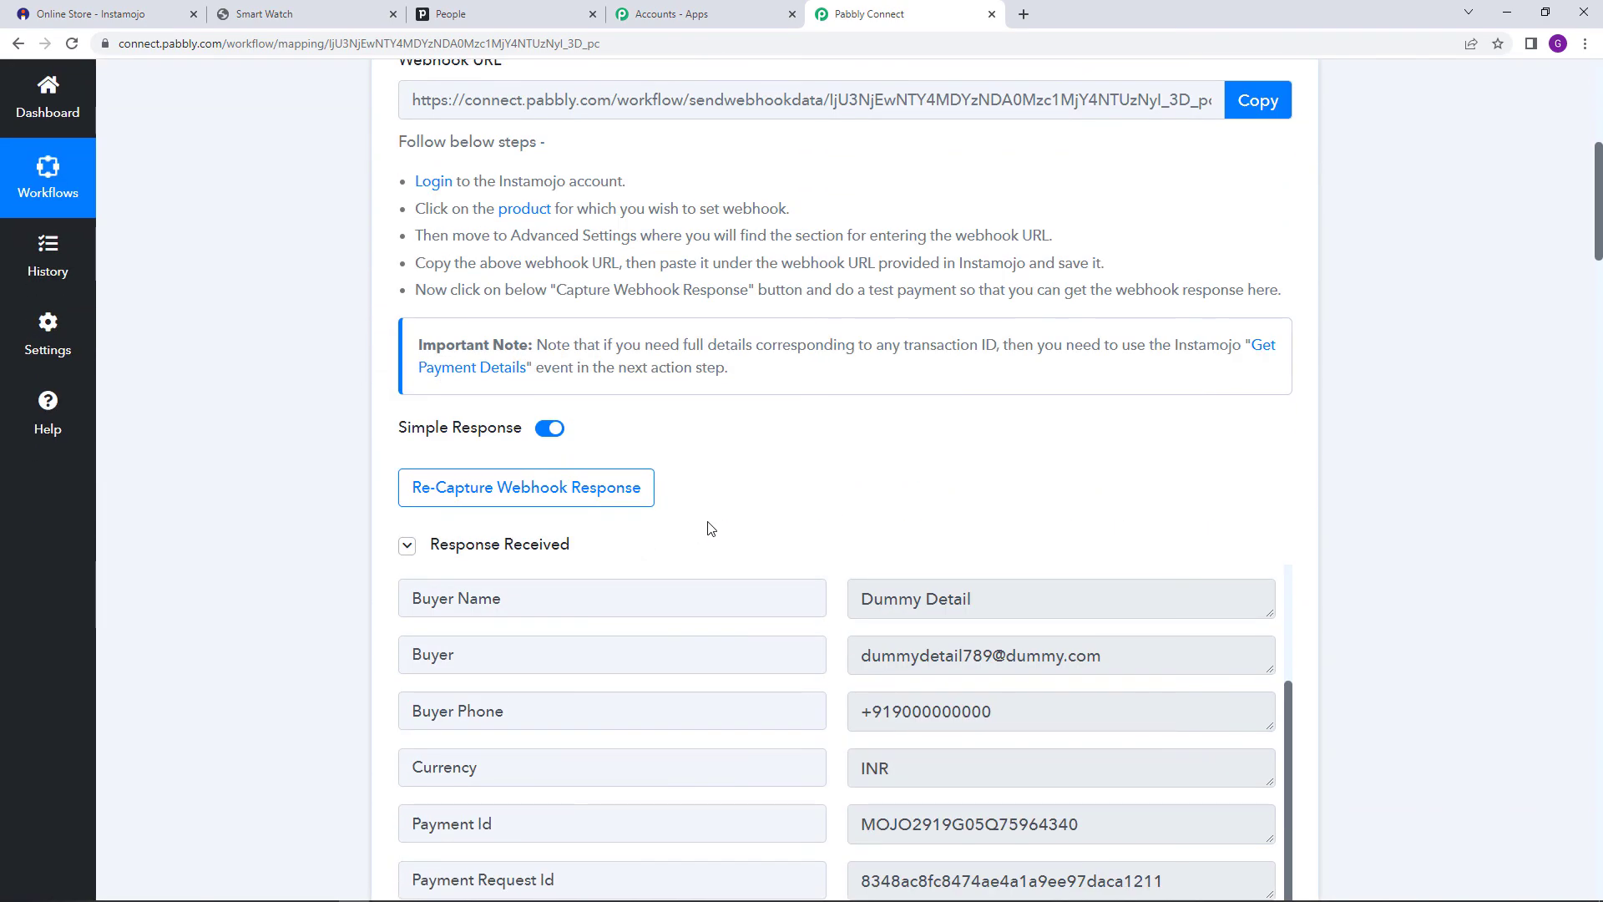
scroll(737, 526, down, 11)
scroll(739, 525, down, 20)
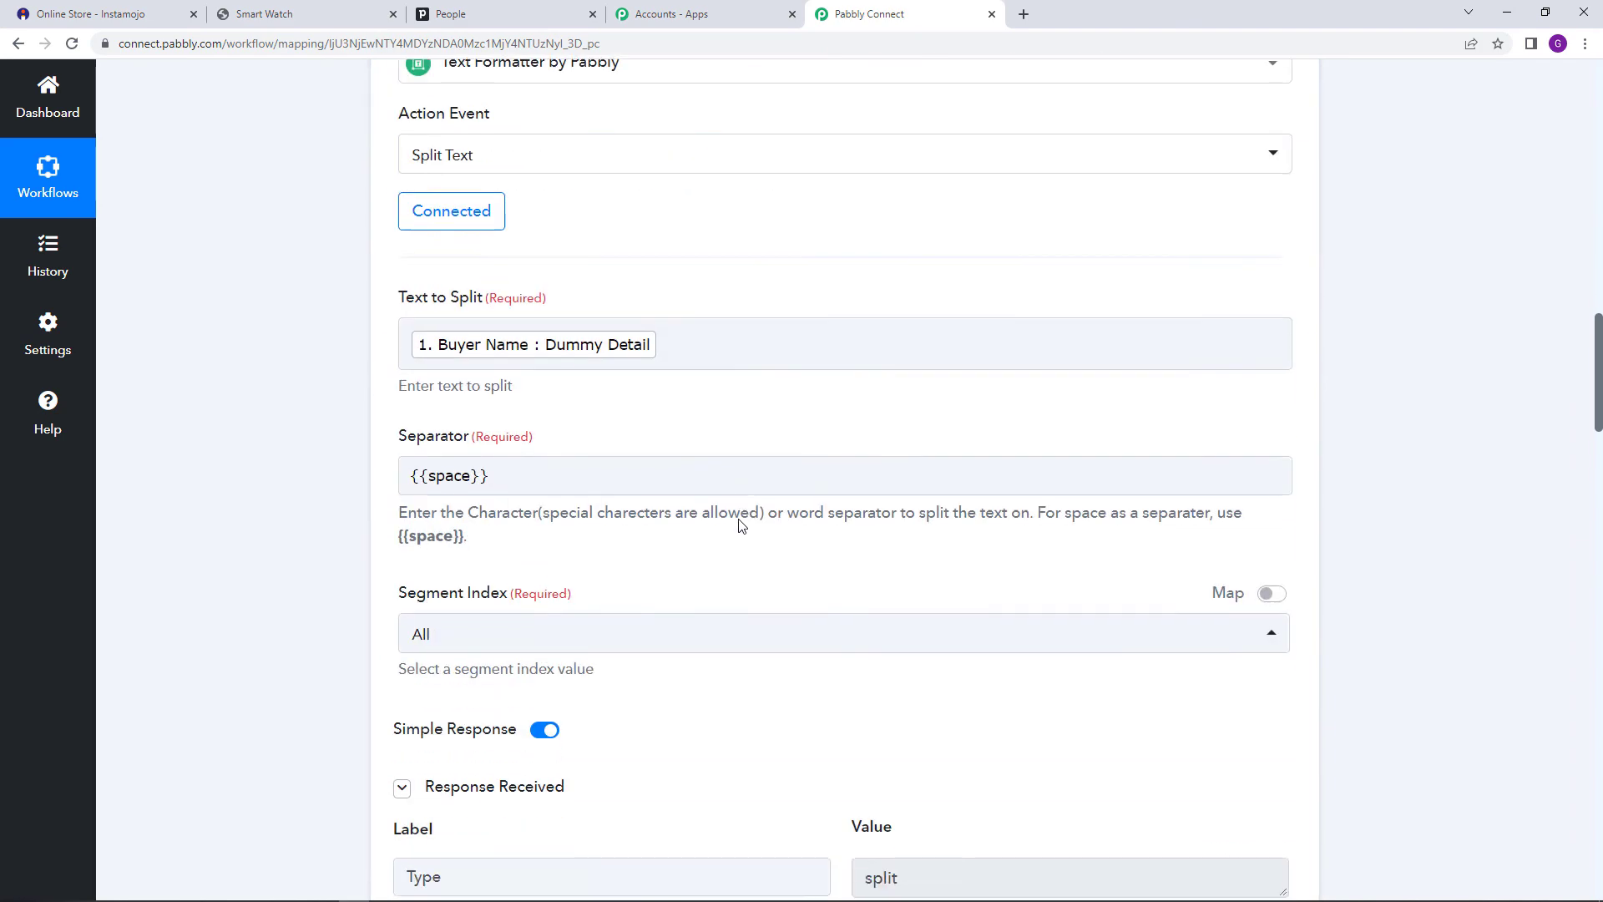
scroll(492, 648, down, 9)
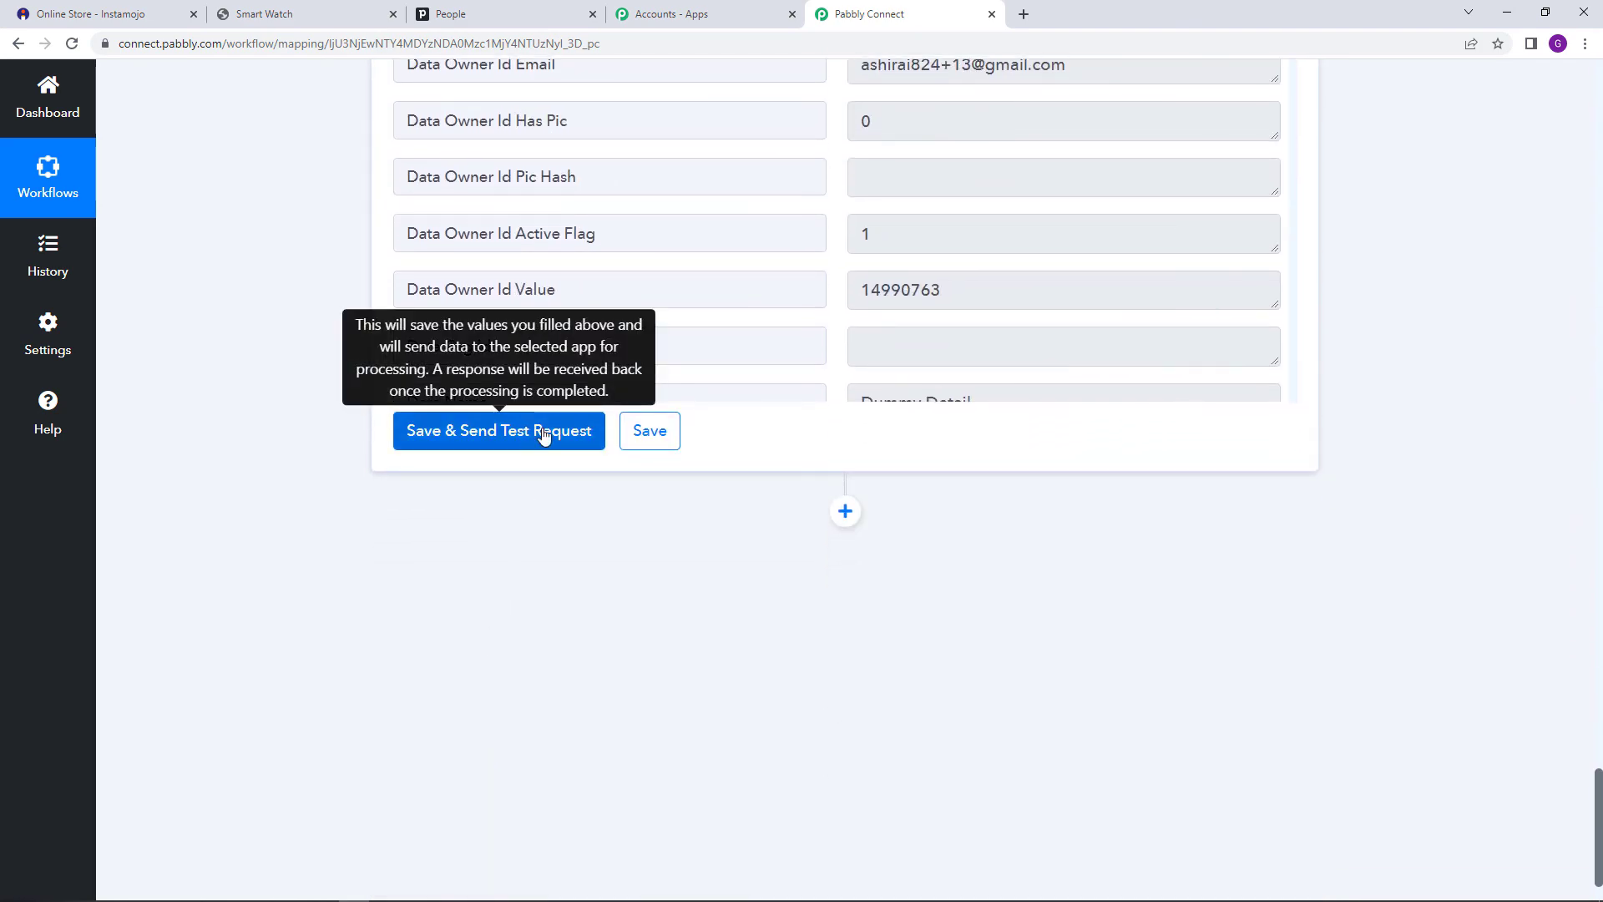
Open the sharing options of the Instamojo To PipeDrive Automation workflow
drag(1599, 818, 1599, 104)
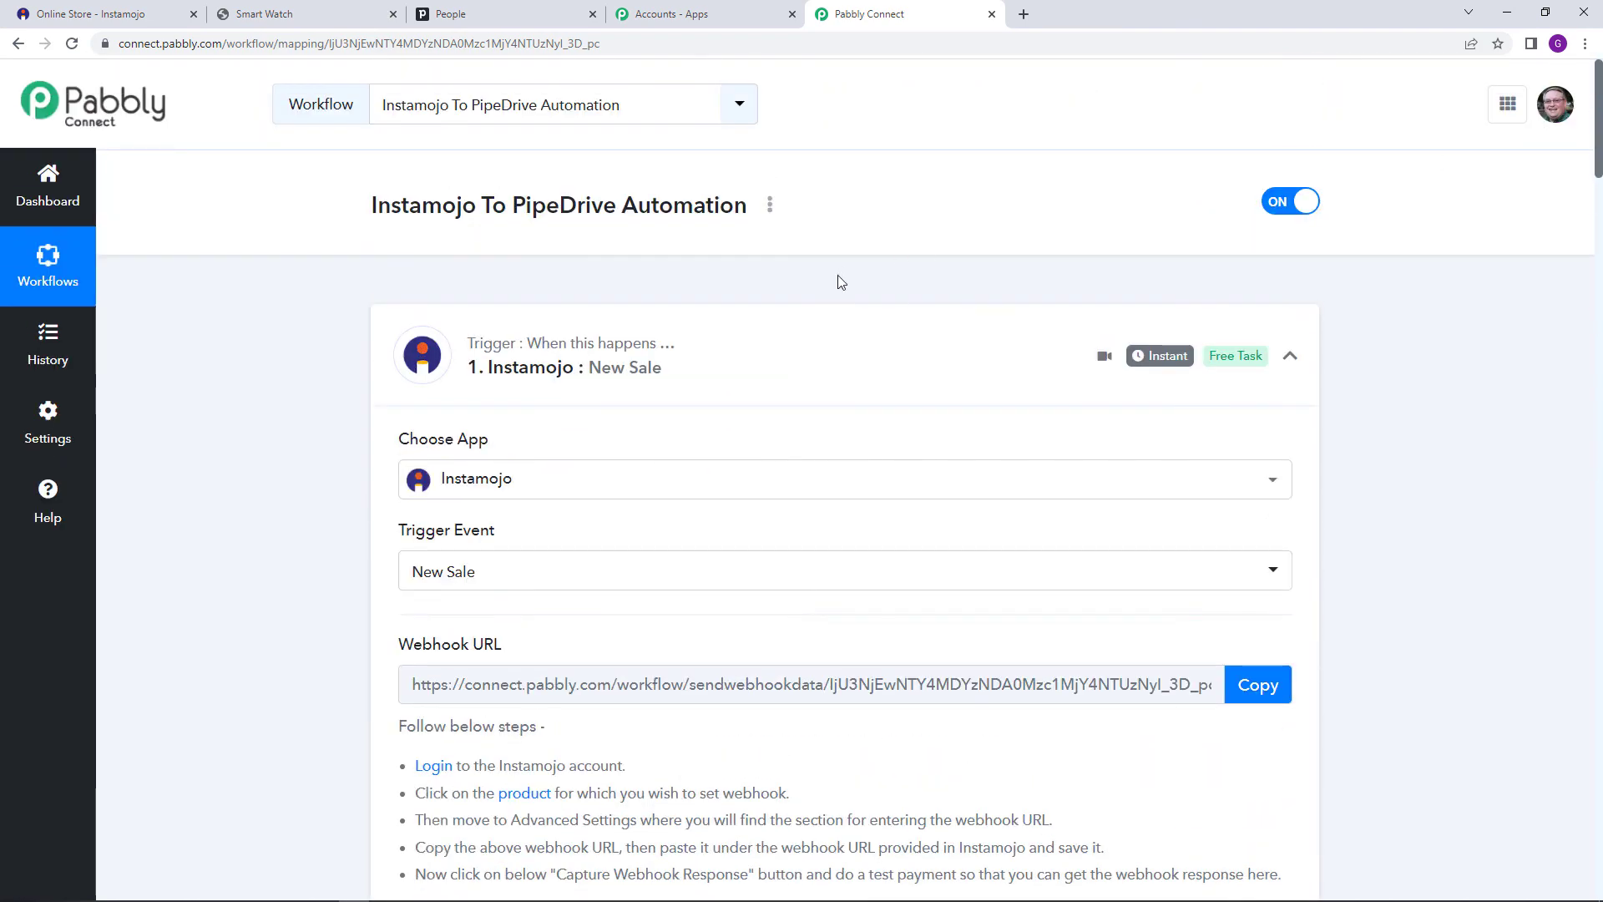
click(770, 205)
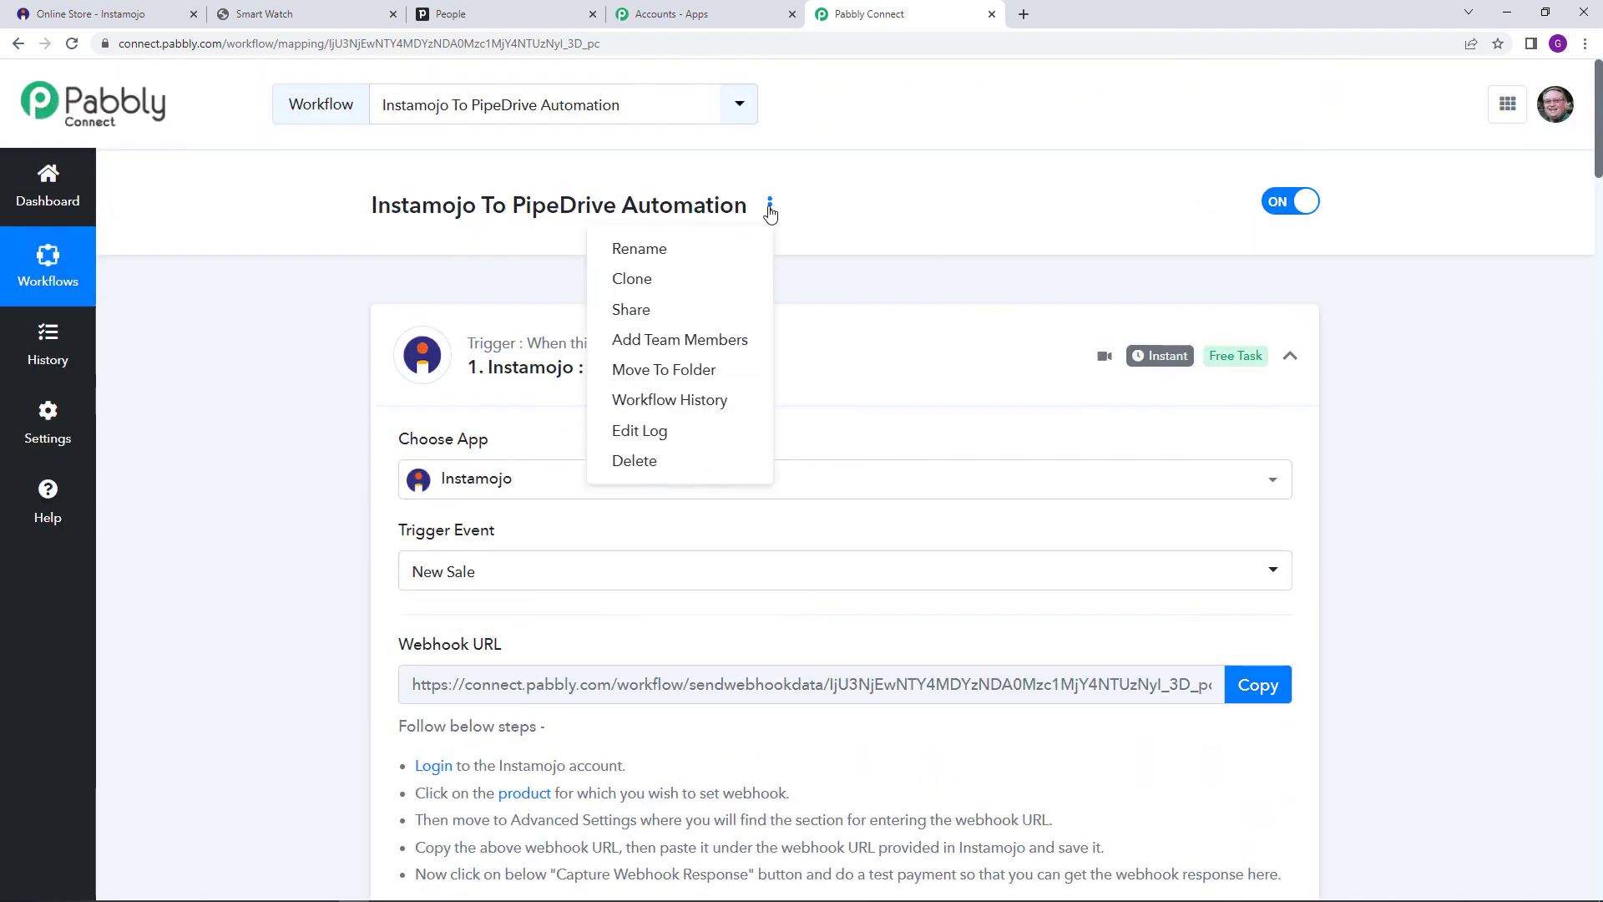
click(725, 321)
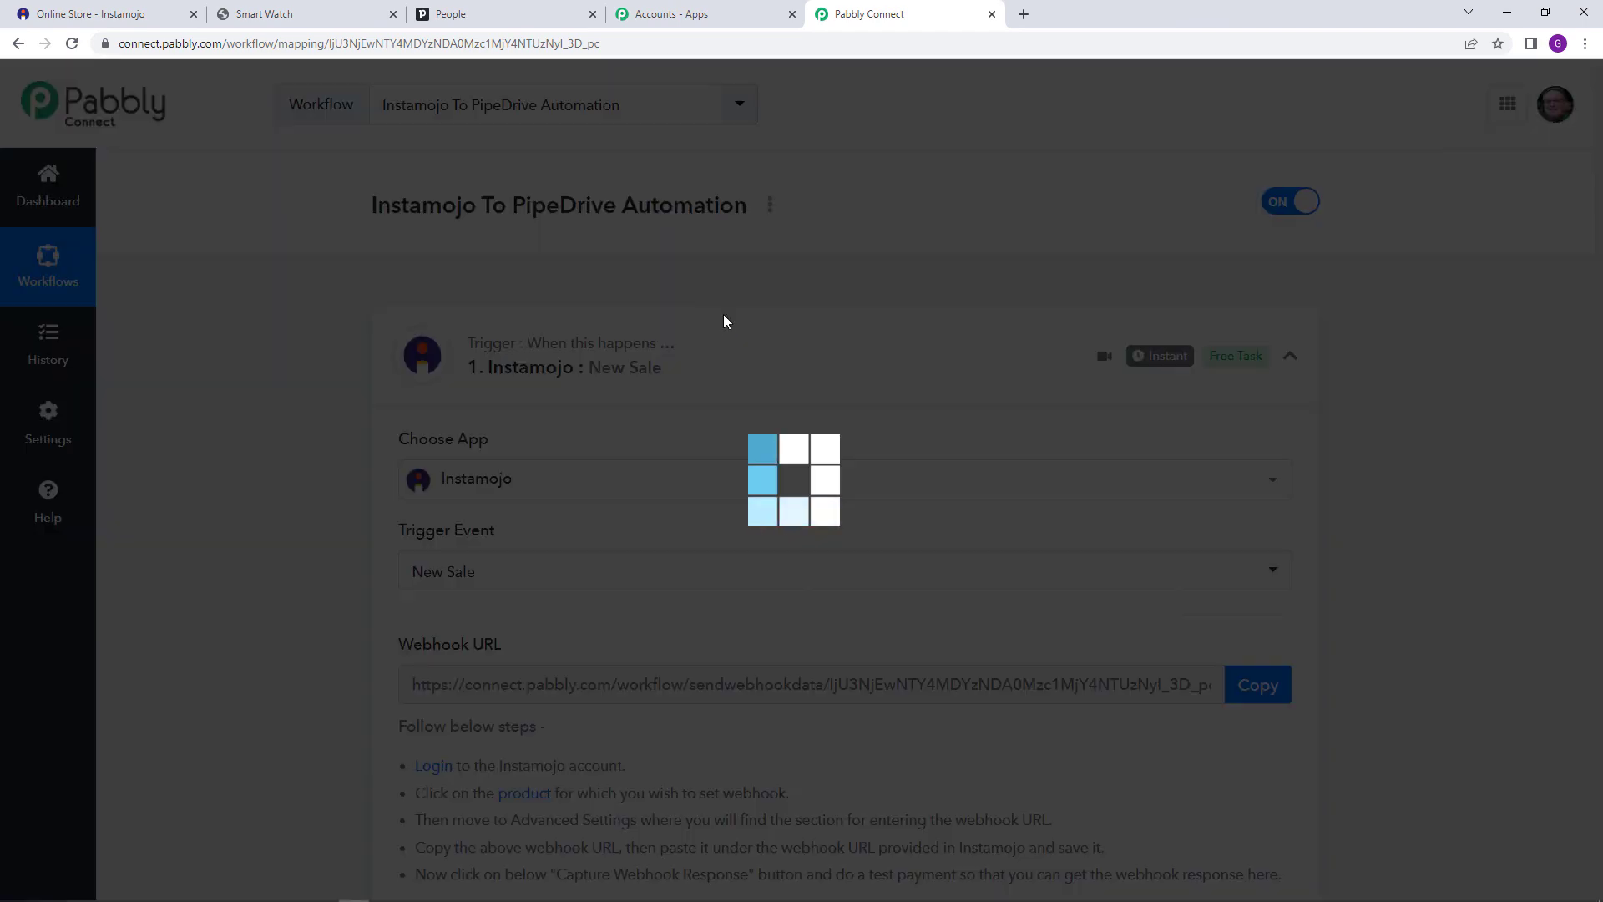